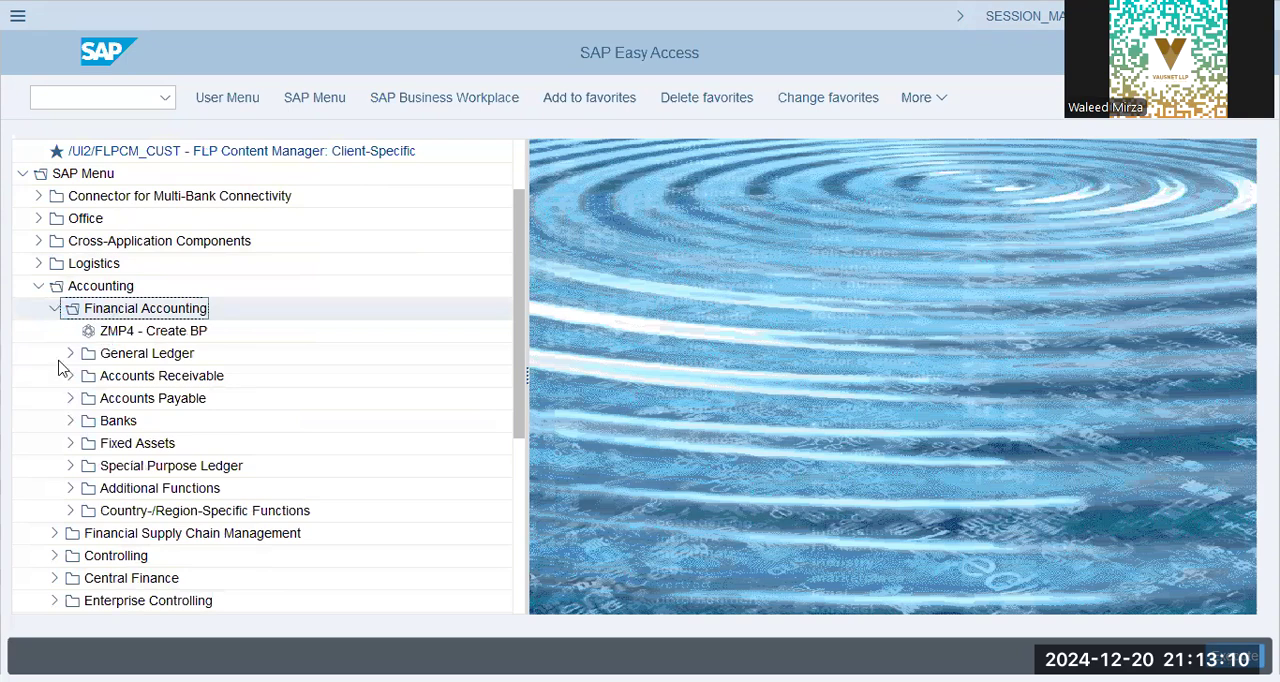
Open central G/L account editing from the General Ledger master records in the SAP menu
double_click(150, 356)
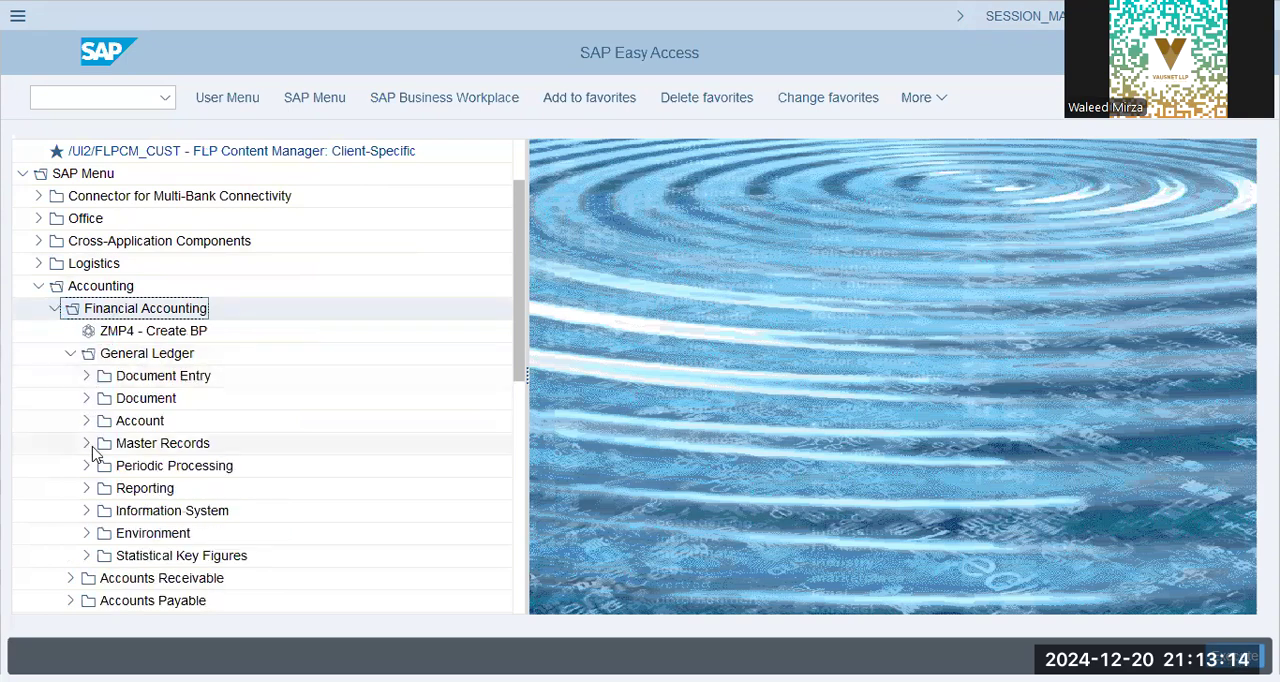
left_click(86, 445)
left_click(103, 467)
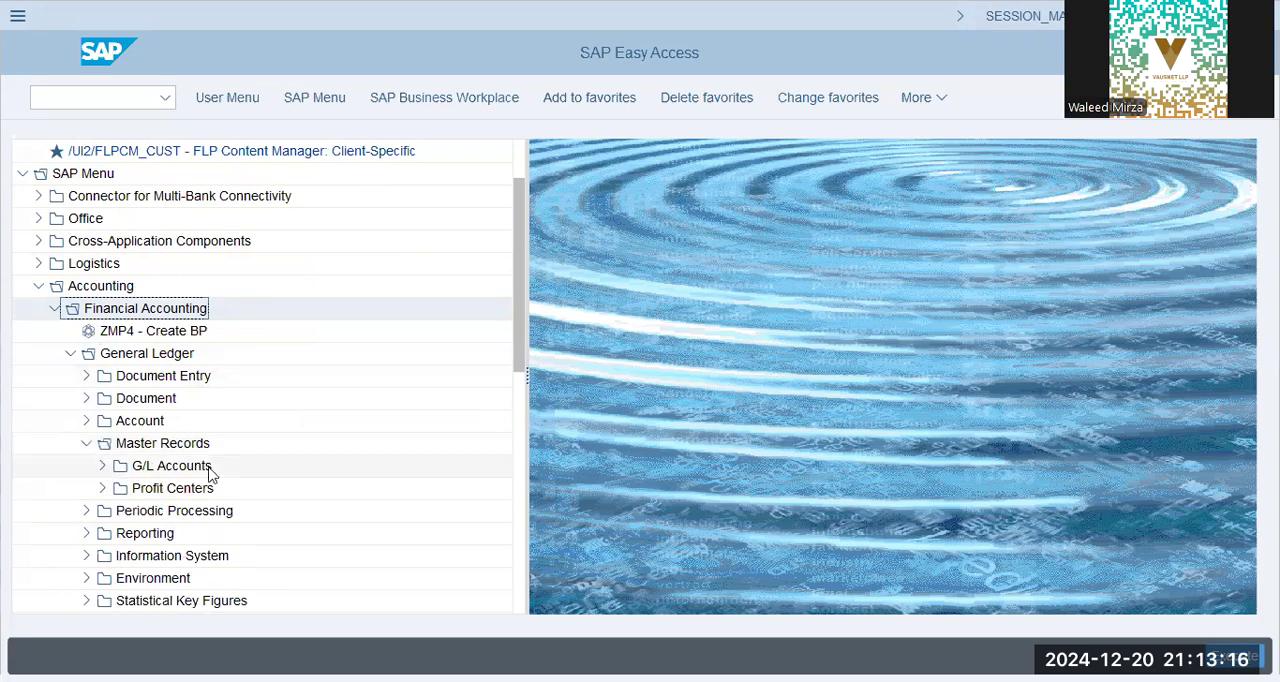
double_click(197, 512)
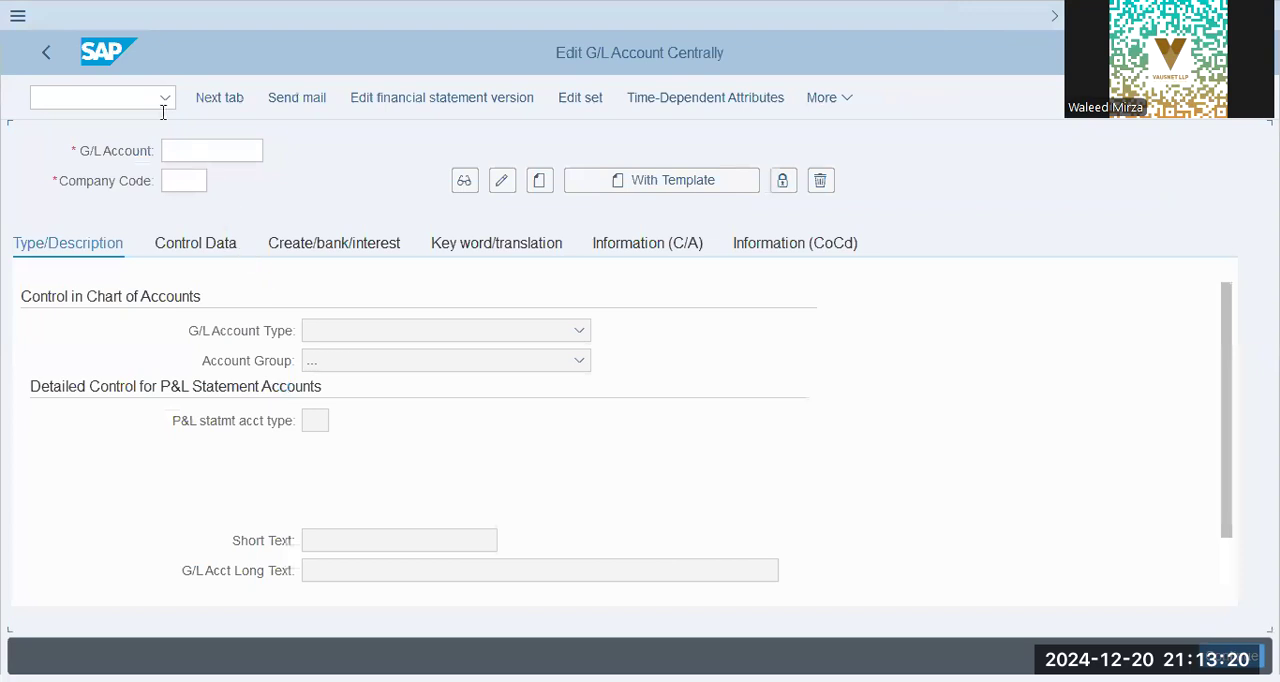
Try to open the hierarchy display settings for G/L accounts without a company code entered
left_click(826, 100)
mouse_move(912, 284)
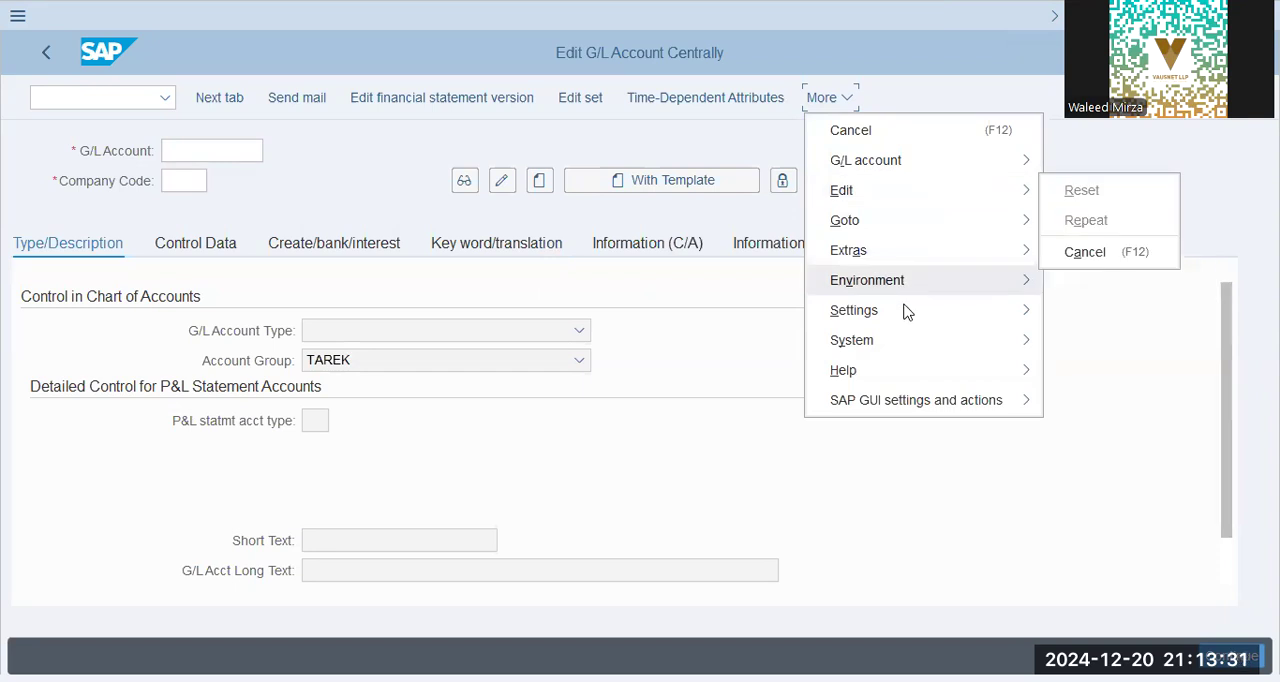
mouse_move(905, 313)
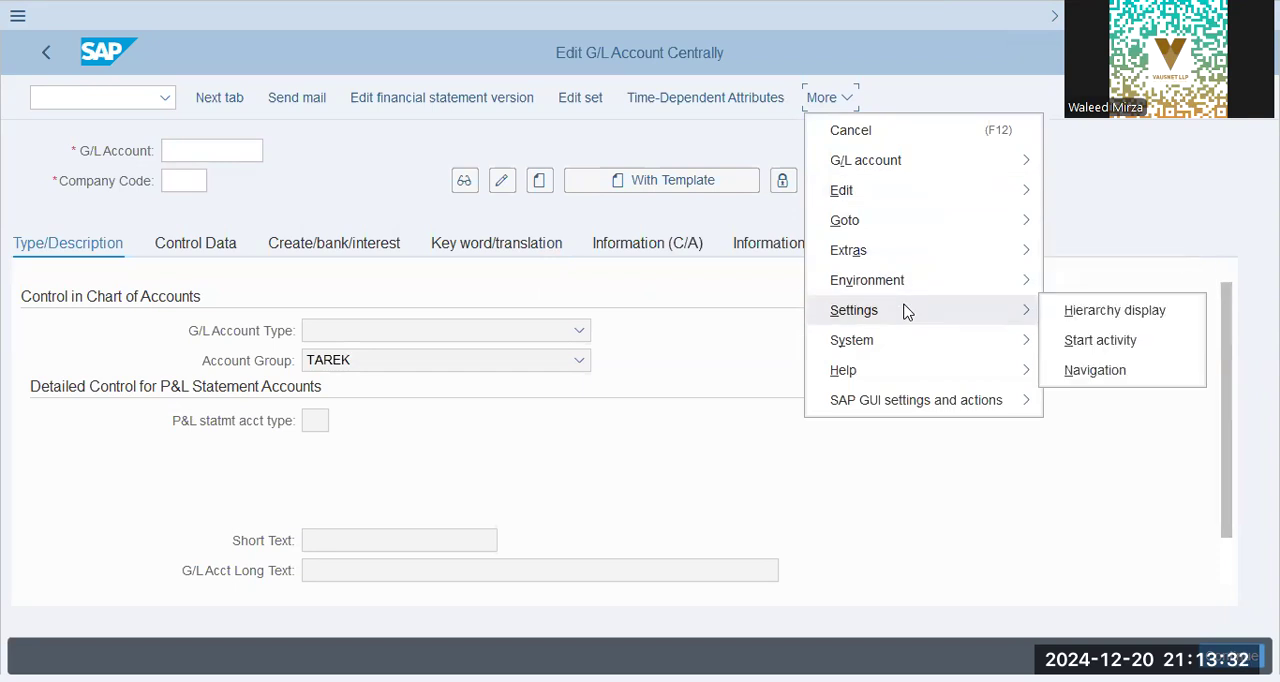
left_click(1149, 311)
key("Return")
Load company code AA22 in the G/L account screen
left_click(192, 181)
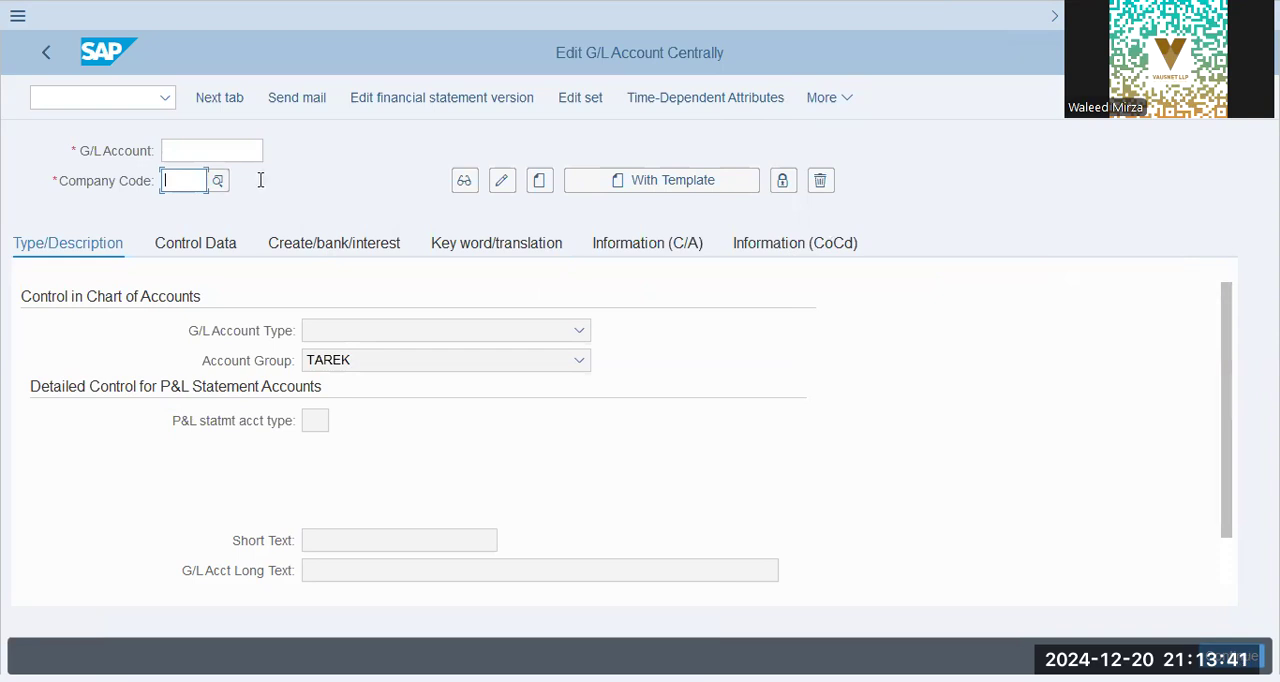
type("a")
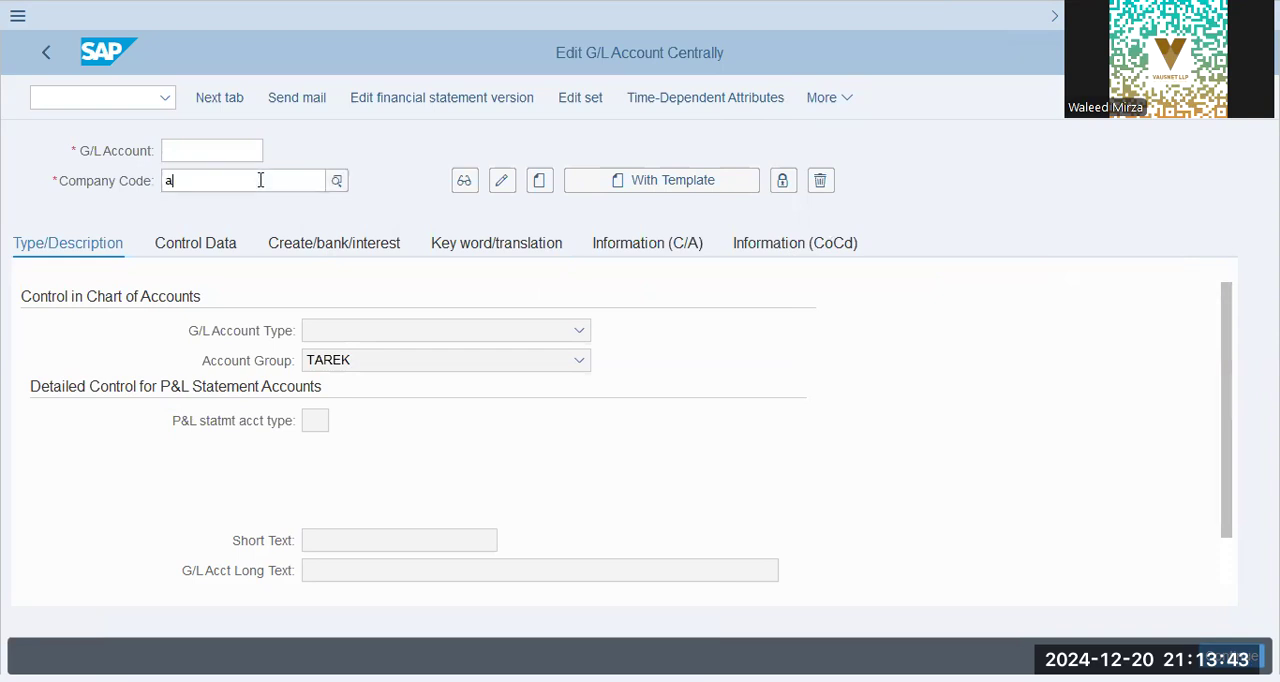
key("Return")
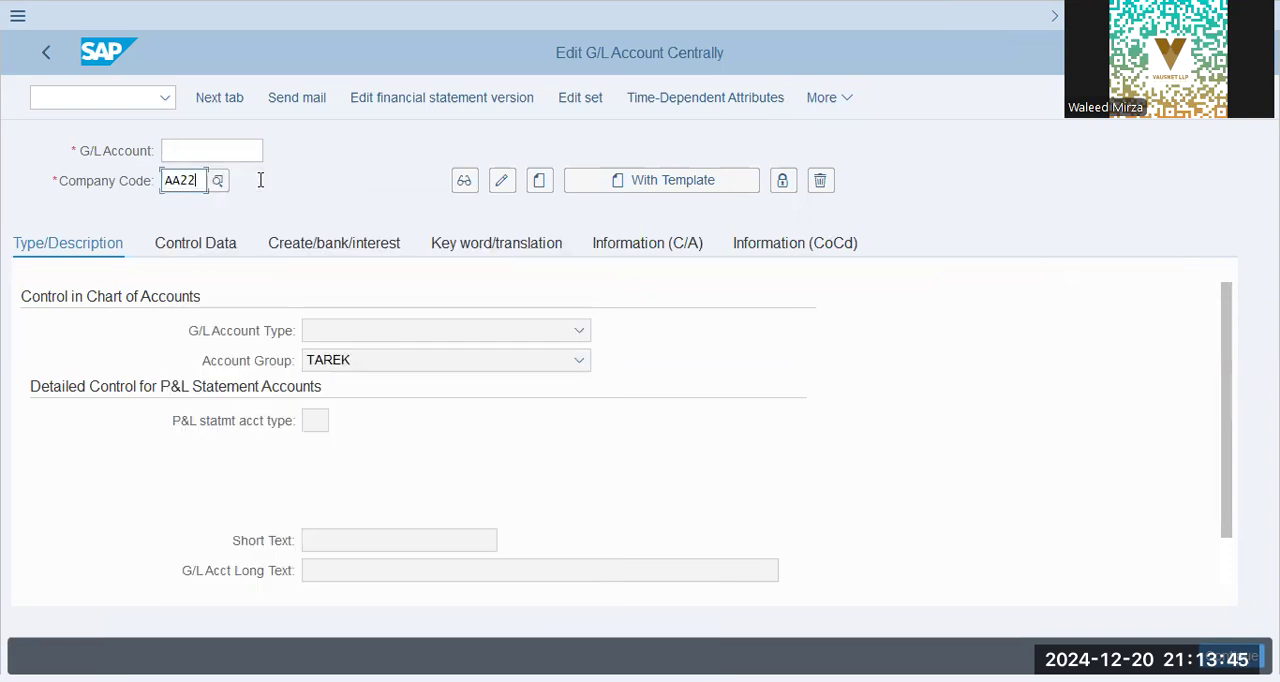
key("Return")
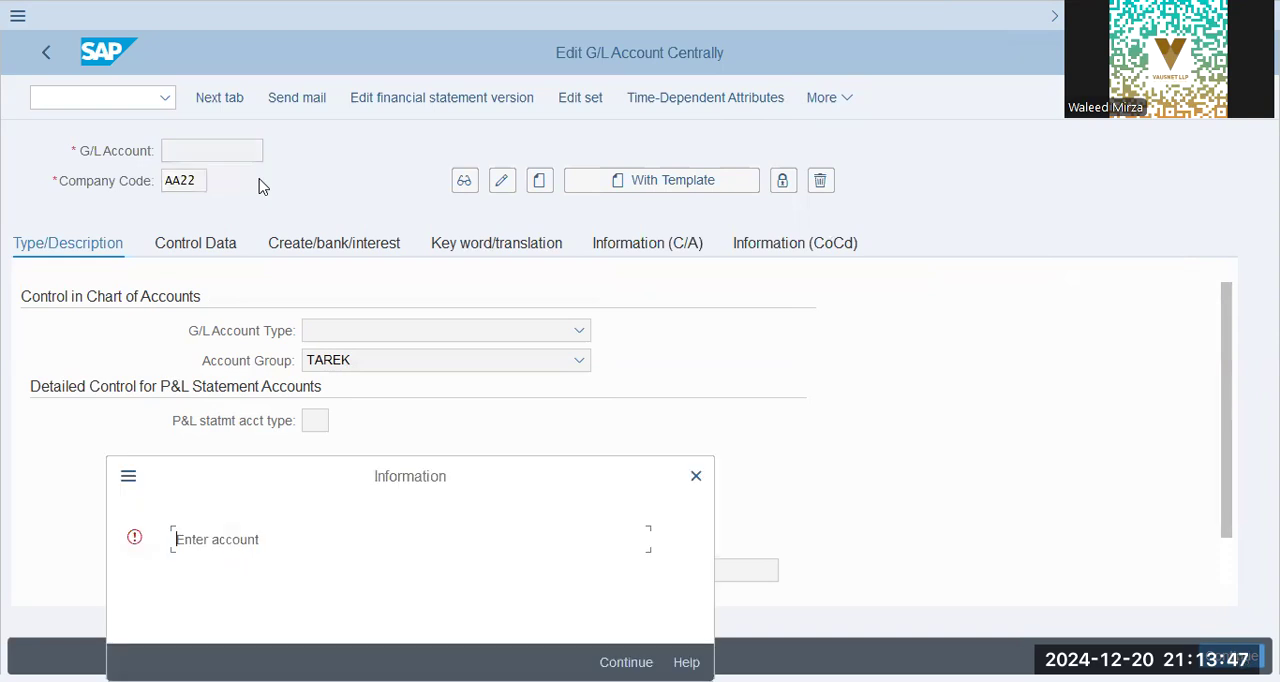
key("Return")
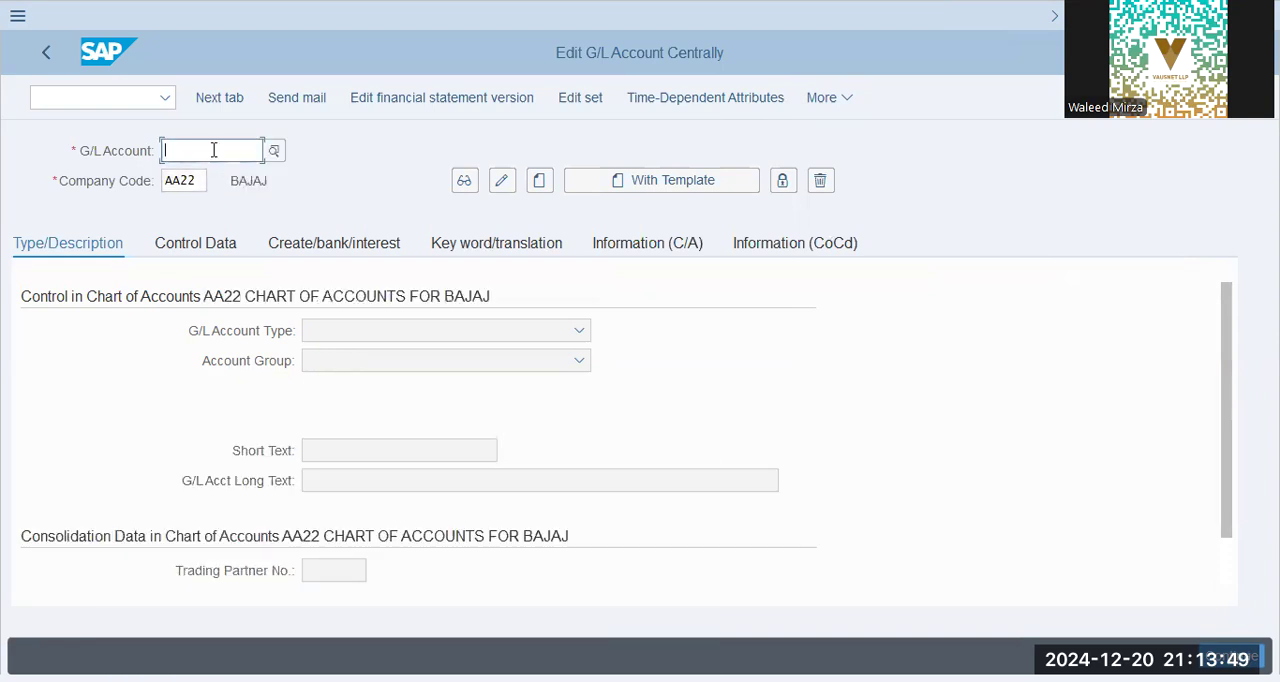
Turn on the hierarchy display for G/L accounts, restart transaction FS00, and narrow the account tree area
left_click(836, 102)
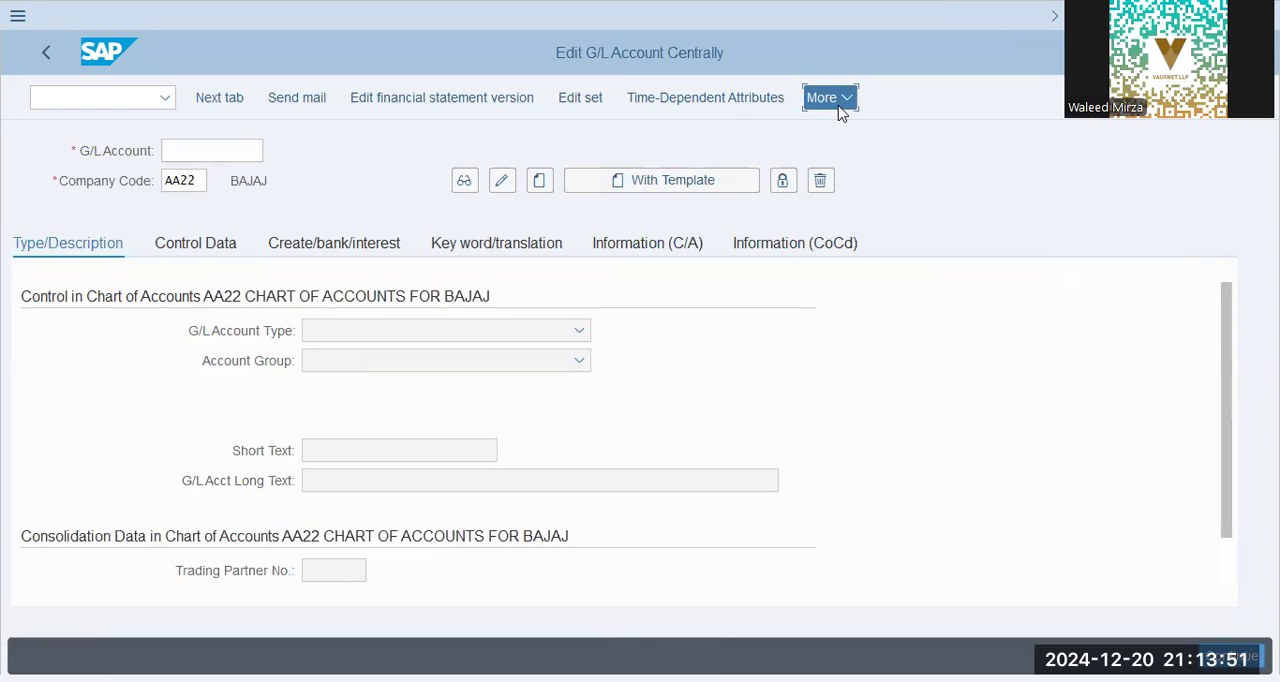
mouse_move(880, 320)
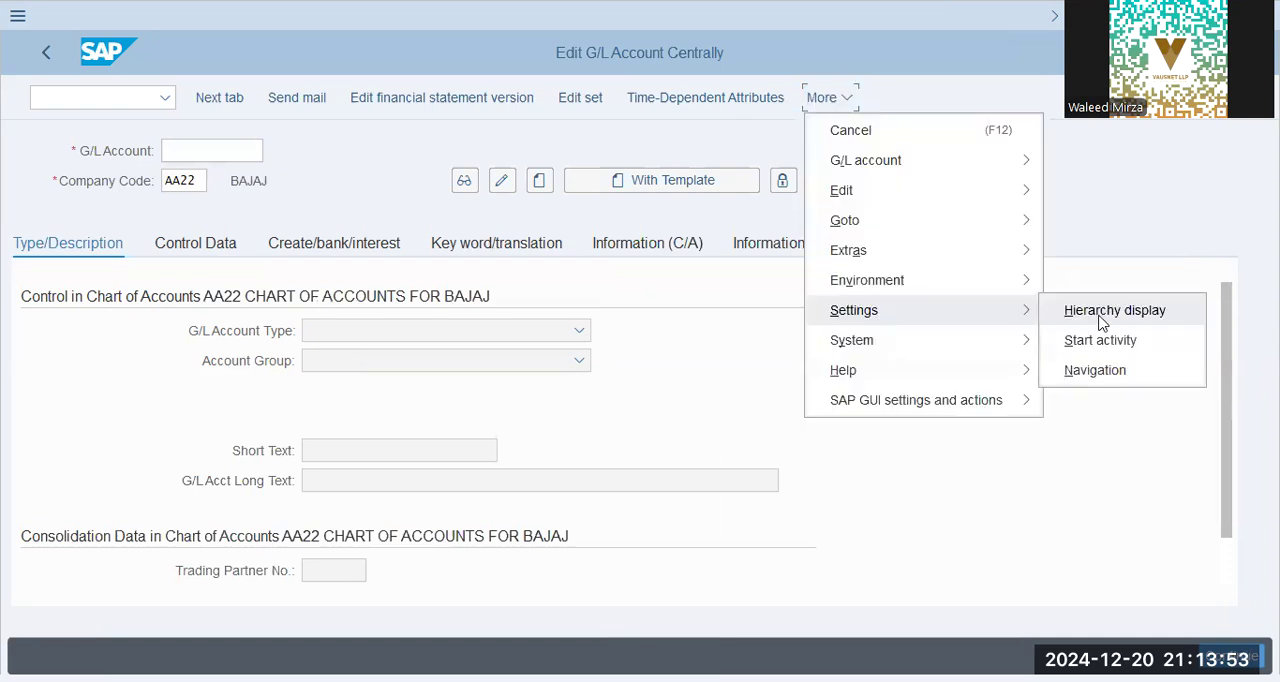
left_click(1100, 316)
left_click(606, 340)
left_click(787, 404)
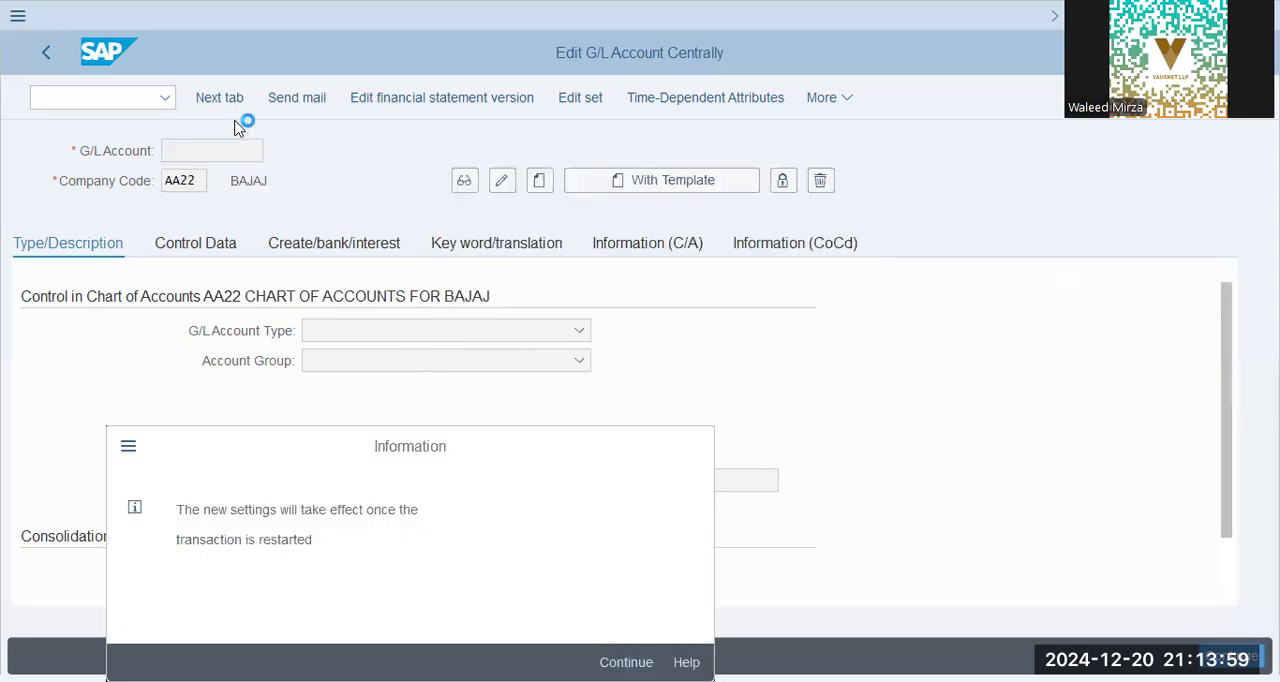
key("Return")
type("/n fs00")
key("Return")
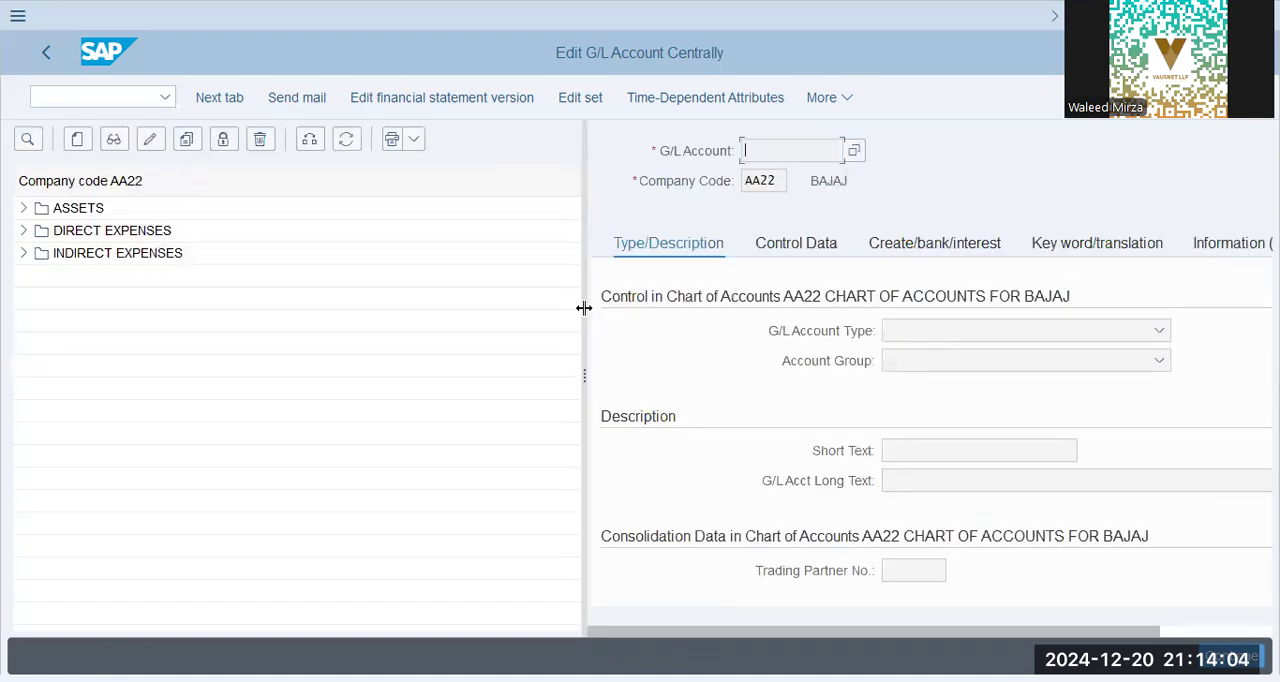
left_click_drag(584, 308, 290, 310)
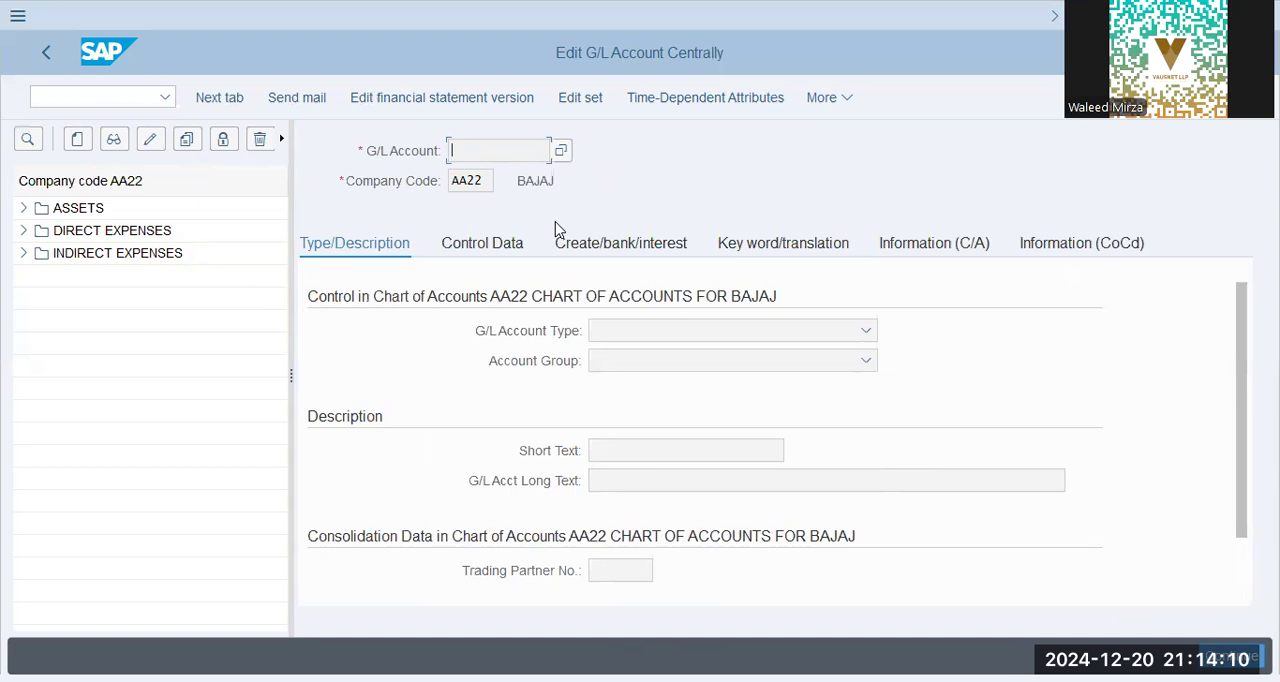
Look up the BlueBox Group change request in transaction SE10 and return to the G/L account screen
left_click(96, 106)
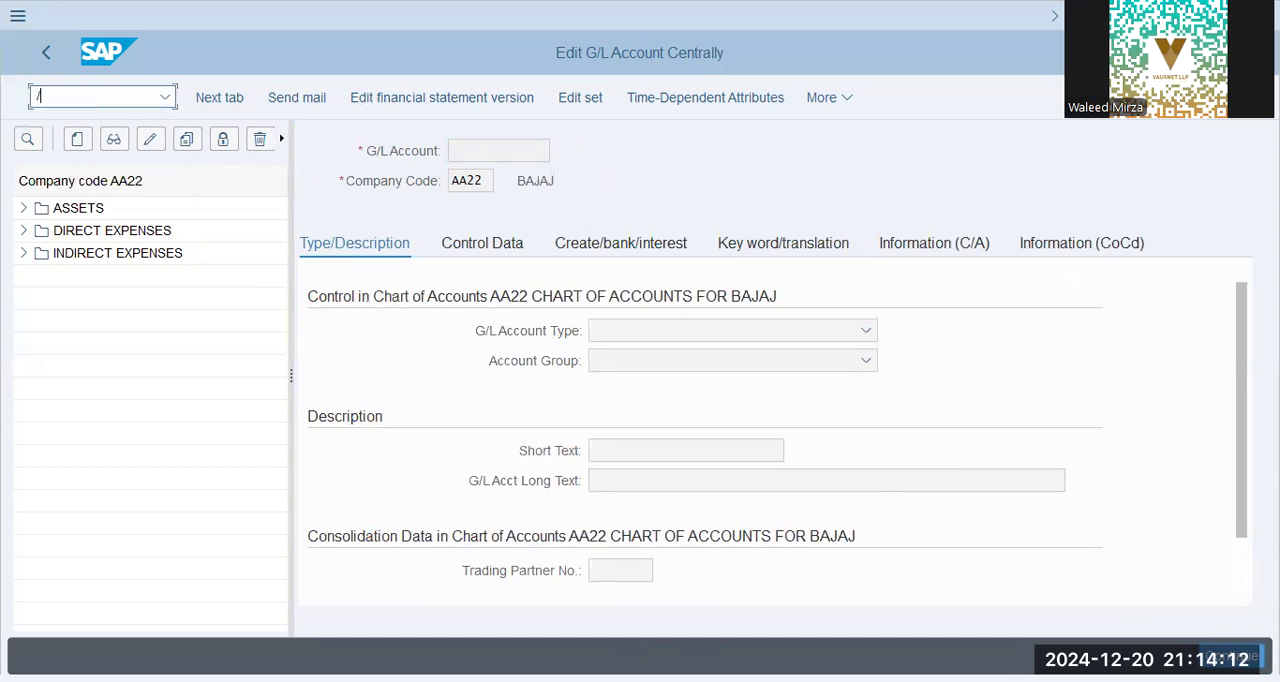
key("Return")
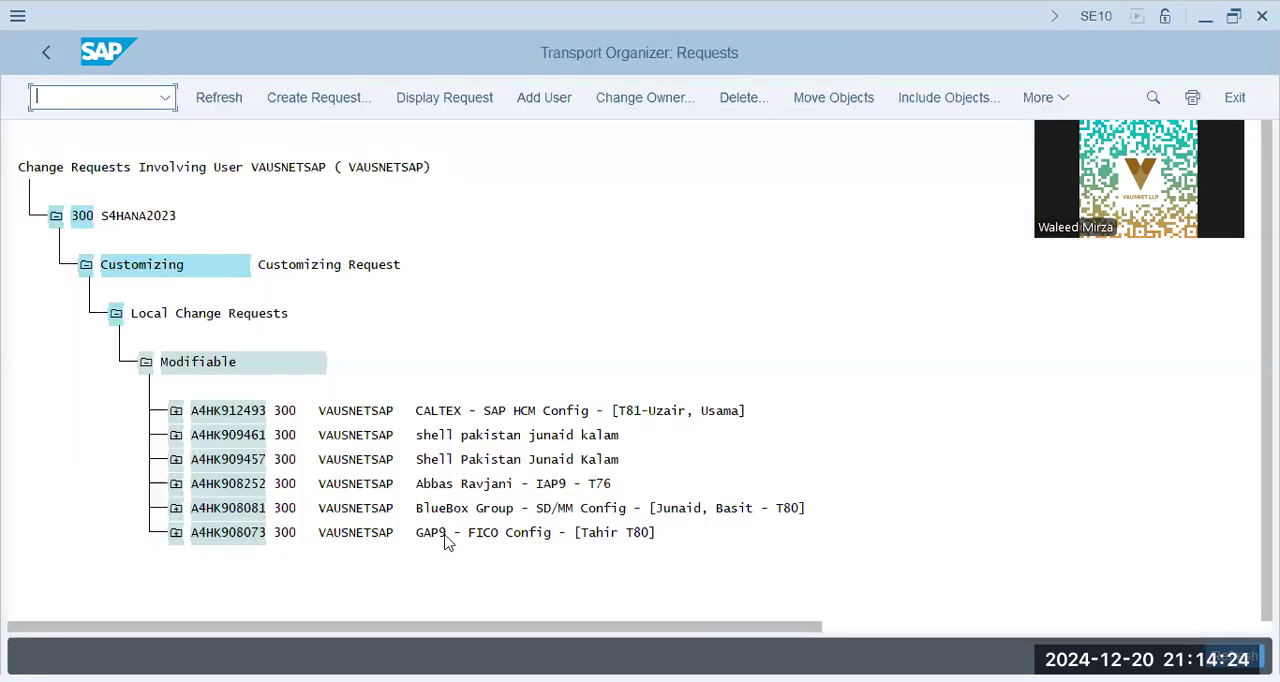
left_click(667, 509)
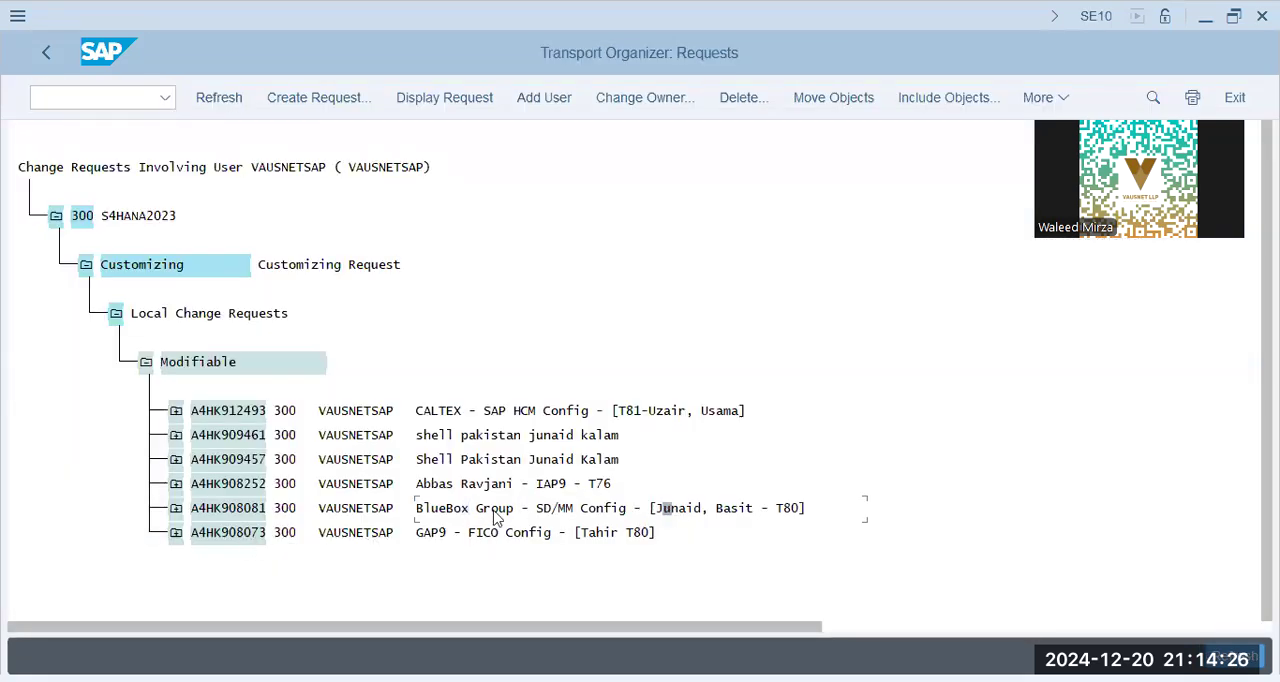
key("alt+Tab")
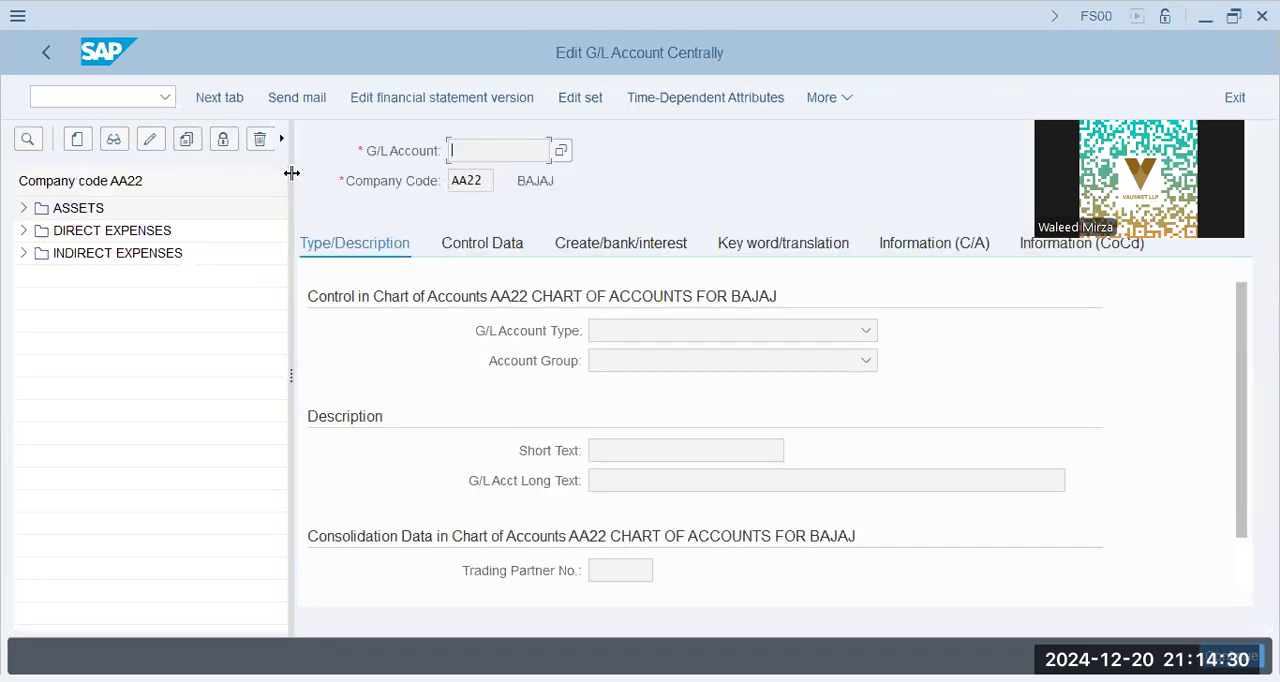
Widen the account tree and try to switch it to company code BBPG
left_click_drag(291, 173, 495, 175)
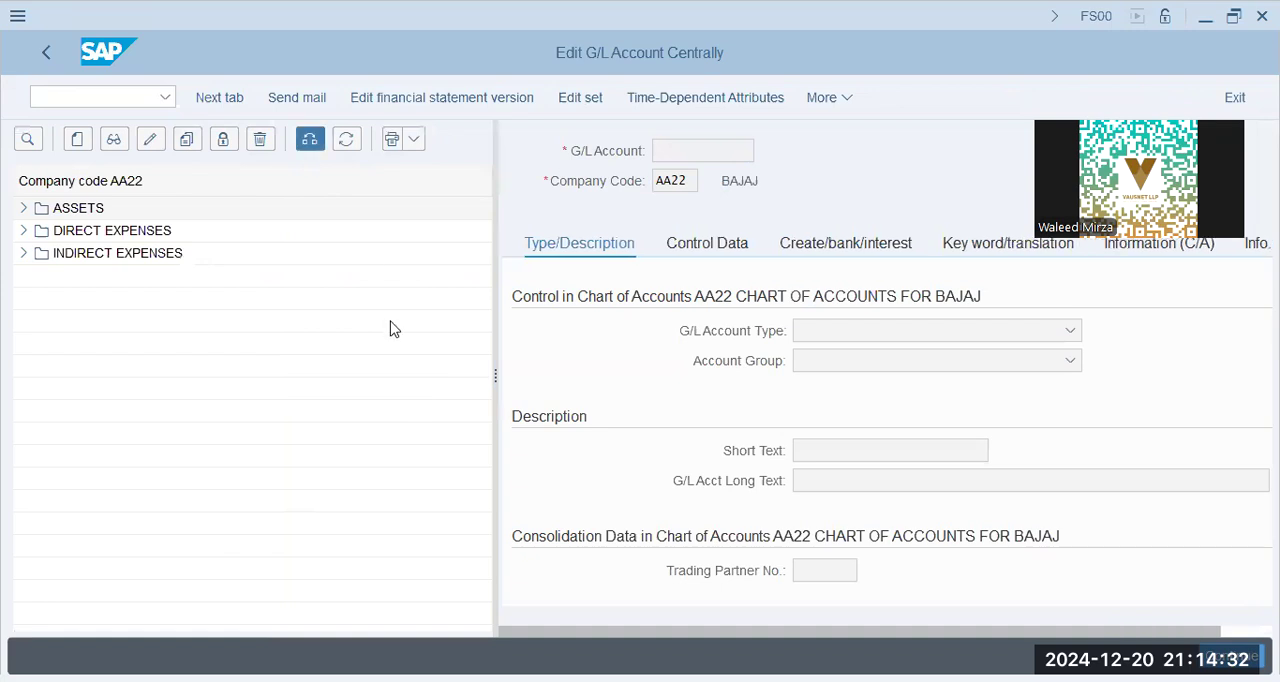
type("bbpg")
key("Return")
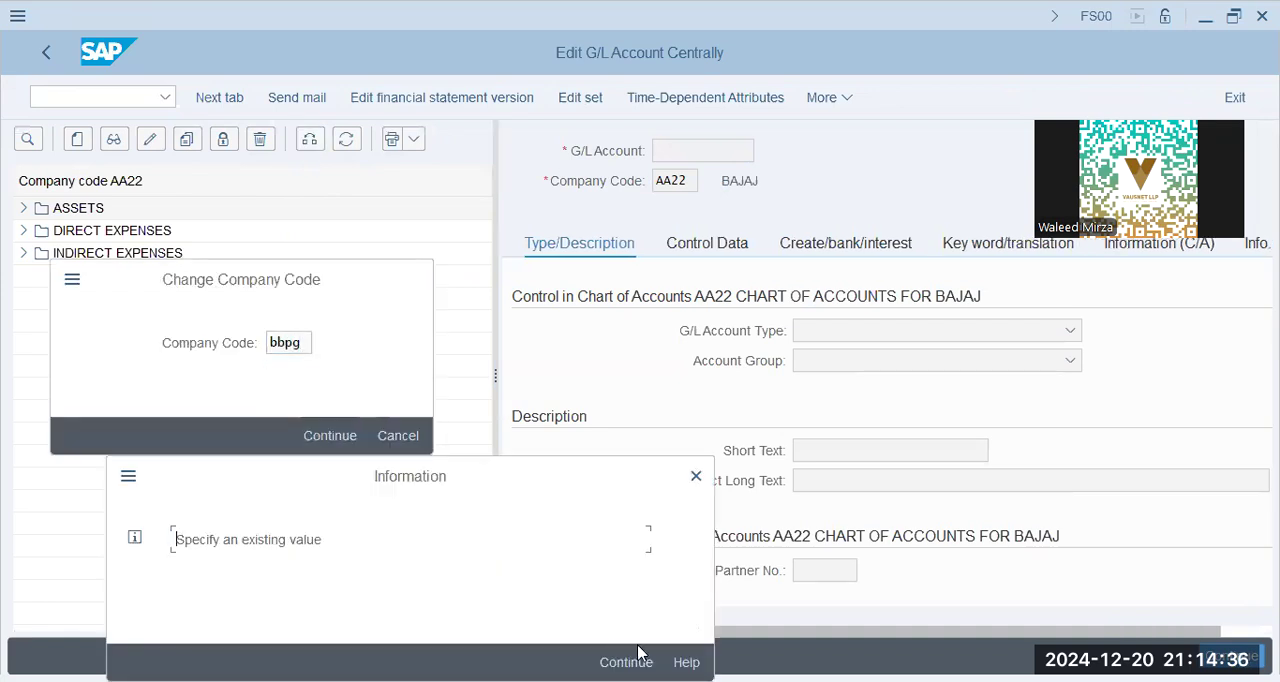
key("Return")
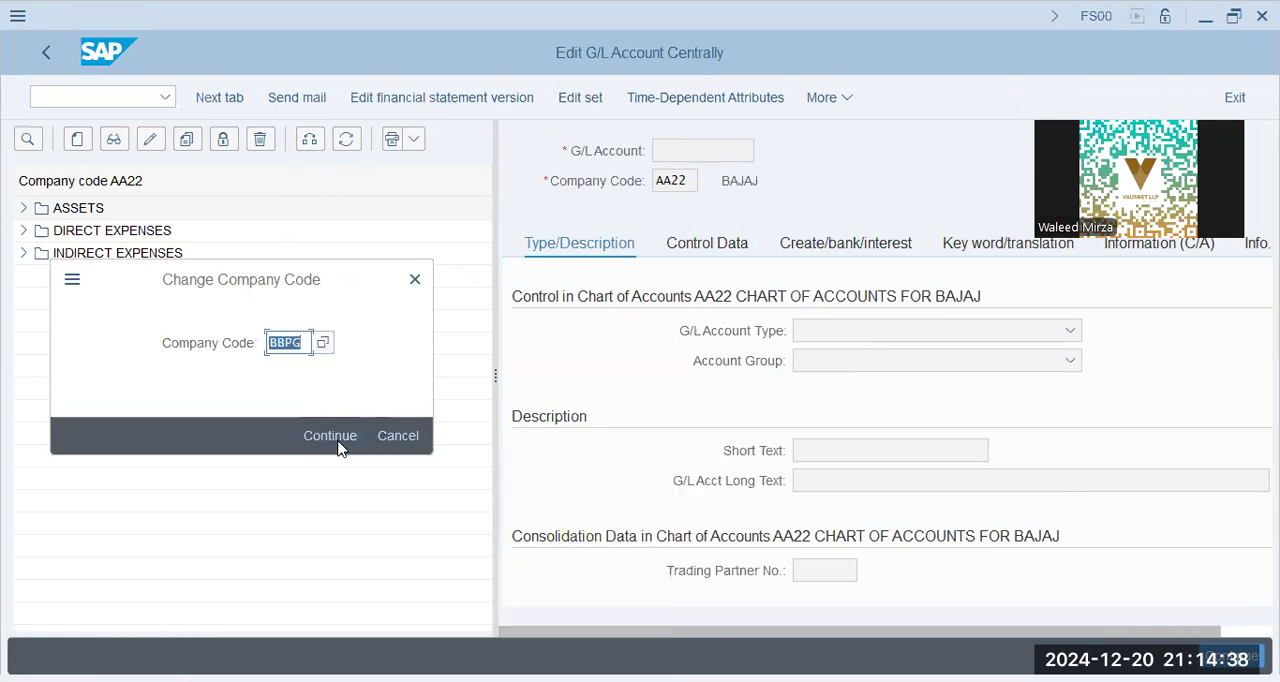
Go to transaction SPRO and display the SAP Customizing Implementation Guide
left_click(72, 94)
type("s")
key("BackSpace")
type("/n sp")
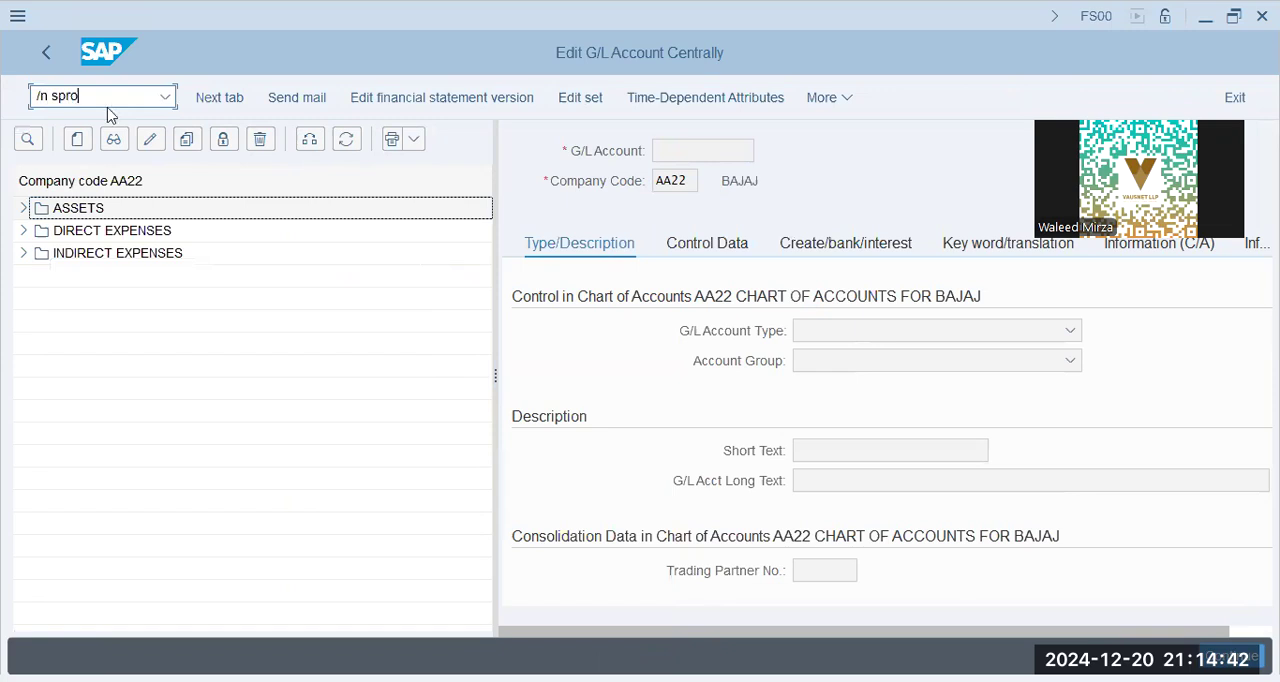
type("ro")
key("Return")
left_click(284, 99)
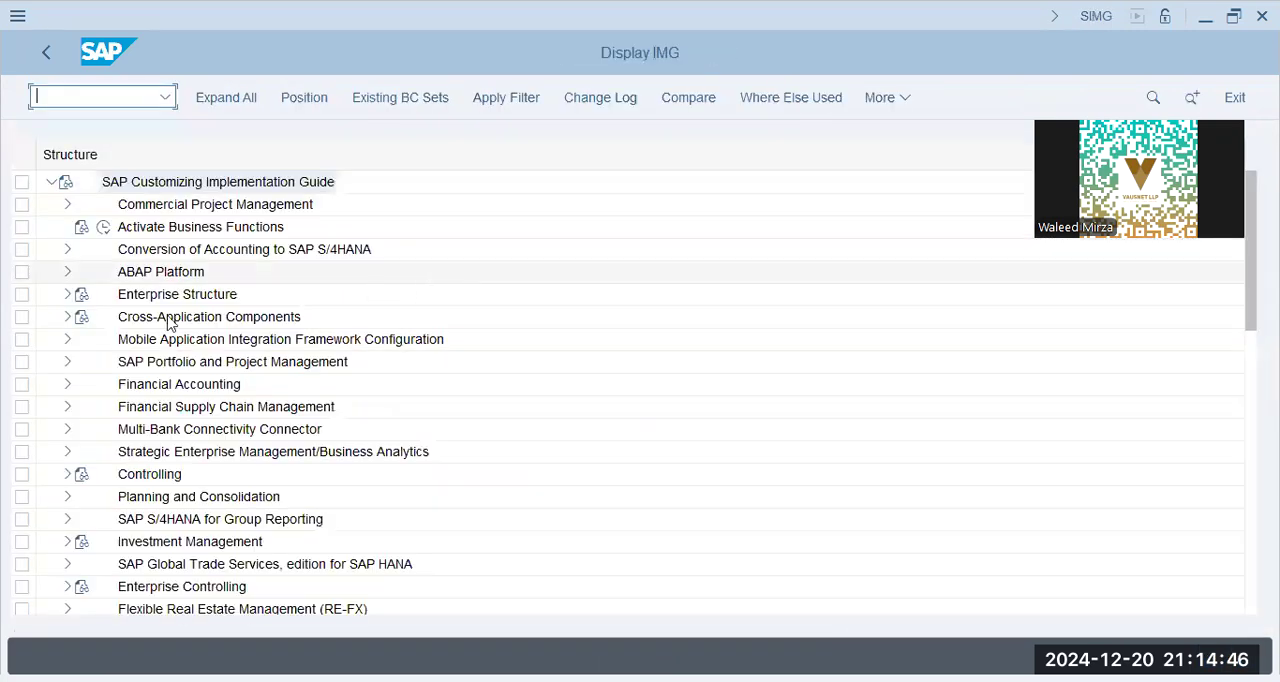
Look up the available company codes through the copy company code activity under Enterprise Structure, Definition, Financial Accounting
left_click(166, 294)
left_click(66, 294)
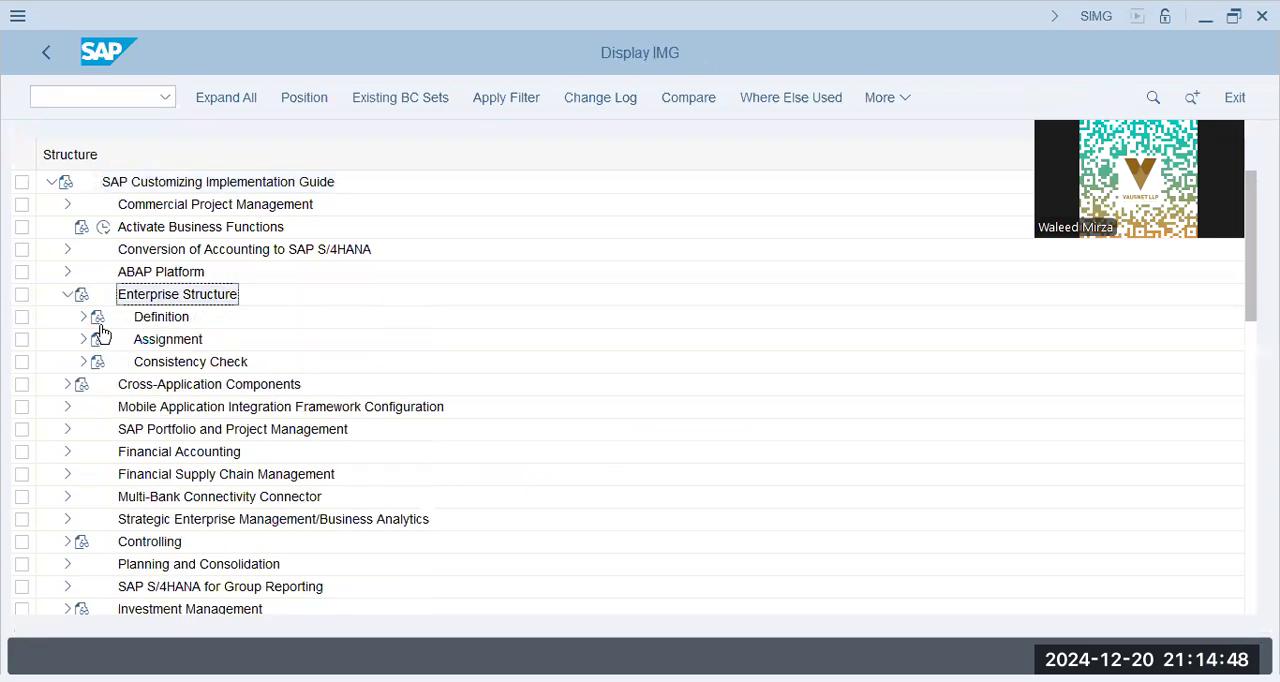
left_click(84, 317)
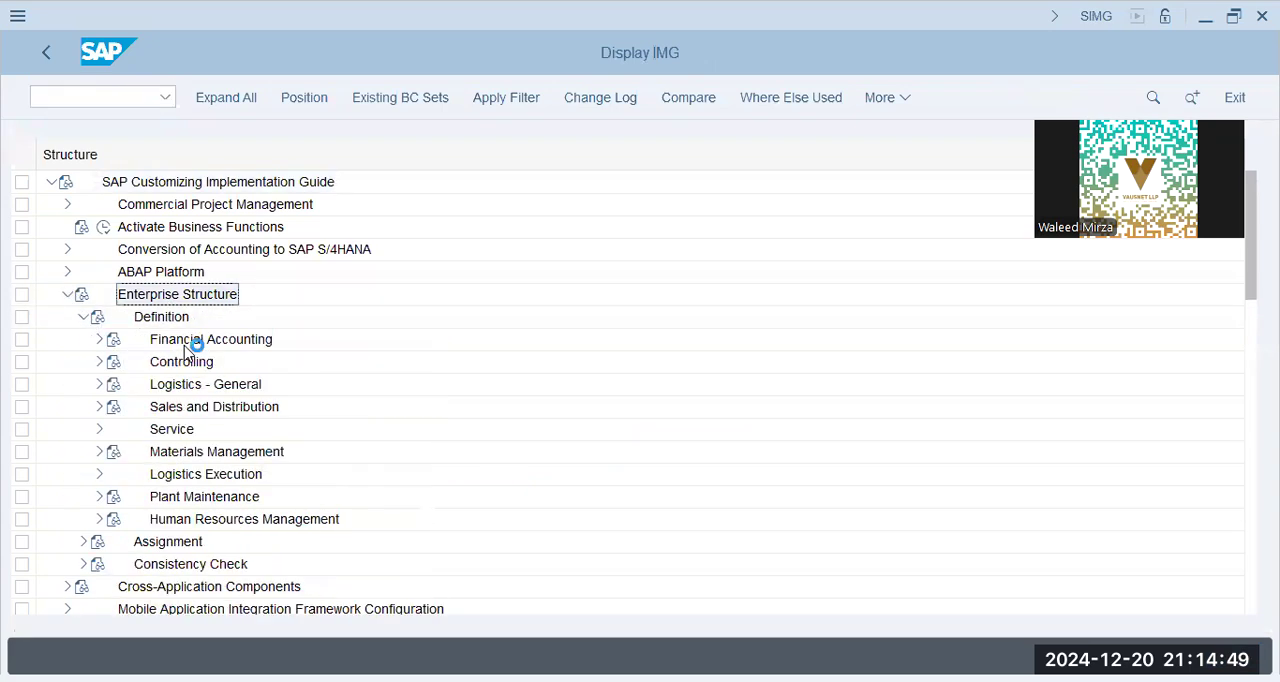
left_click(91, 341)
left_click(151, 406)
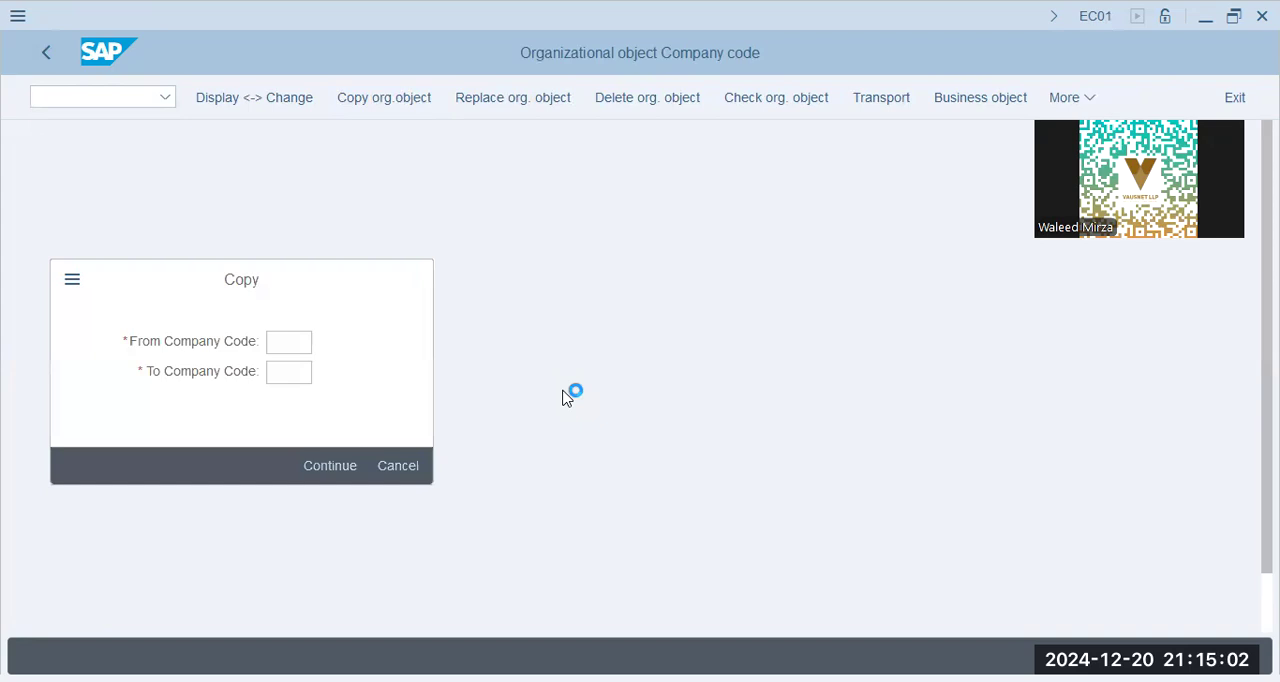
left_click(678, 420)
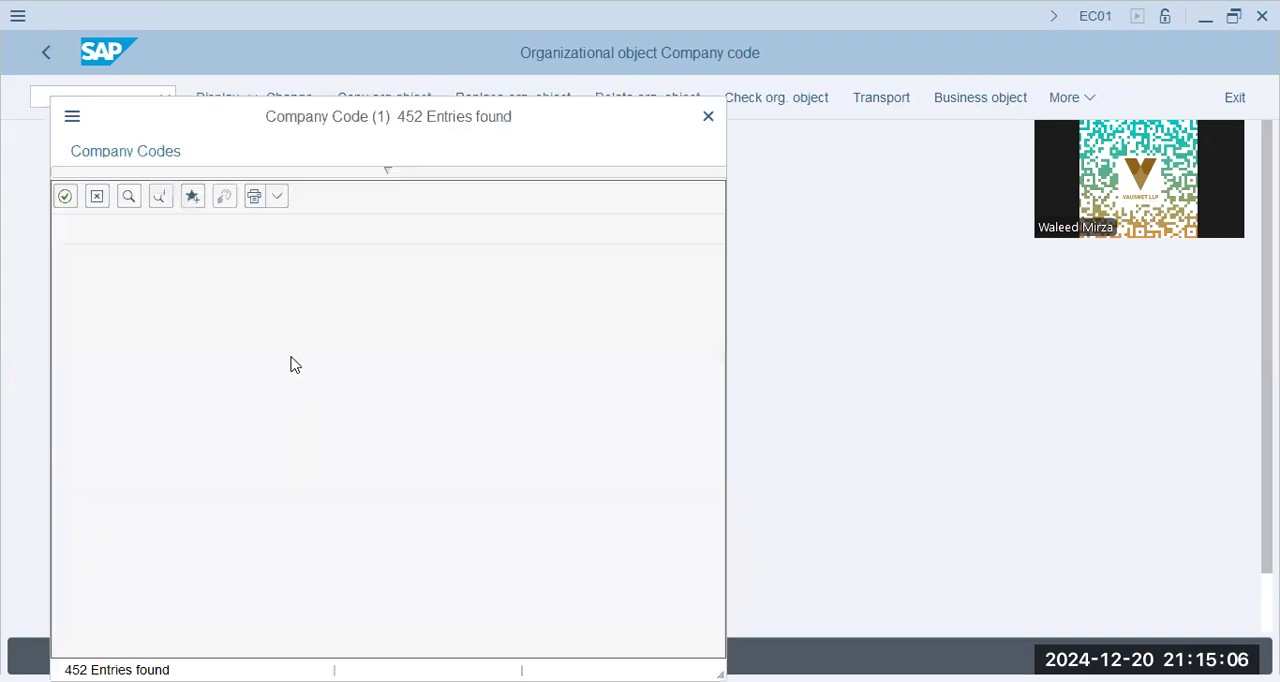
Leave the company code copy activity, try to edit the company code data, and decline displaying the locked data
left_click(48, 56)
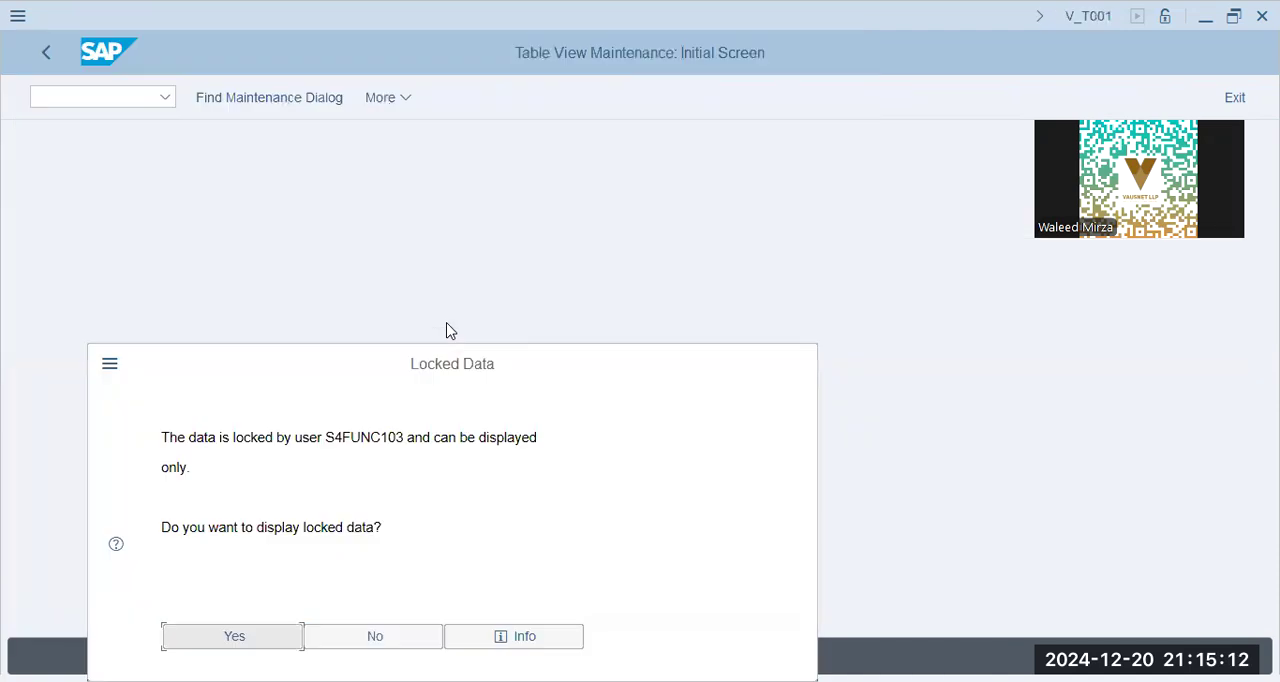
key("Tab")
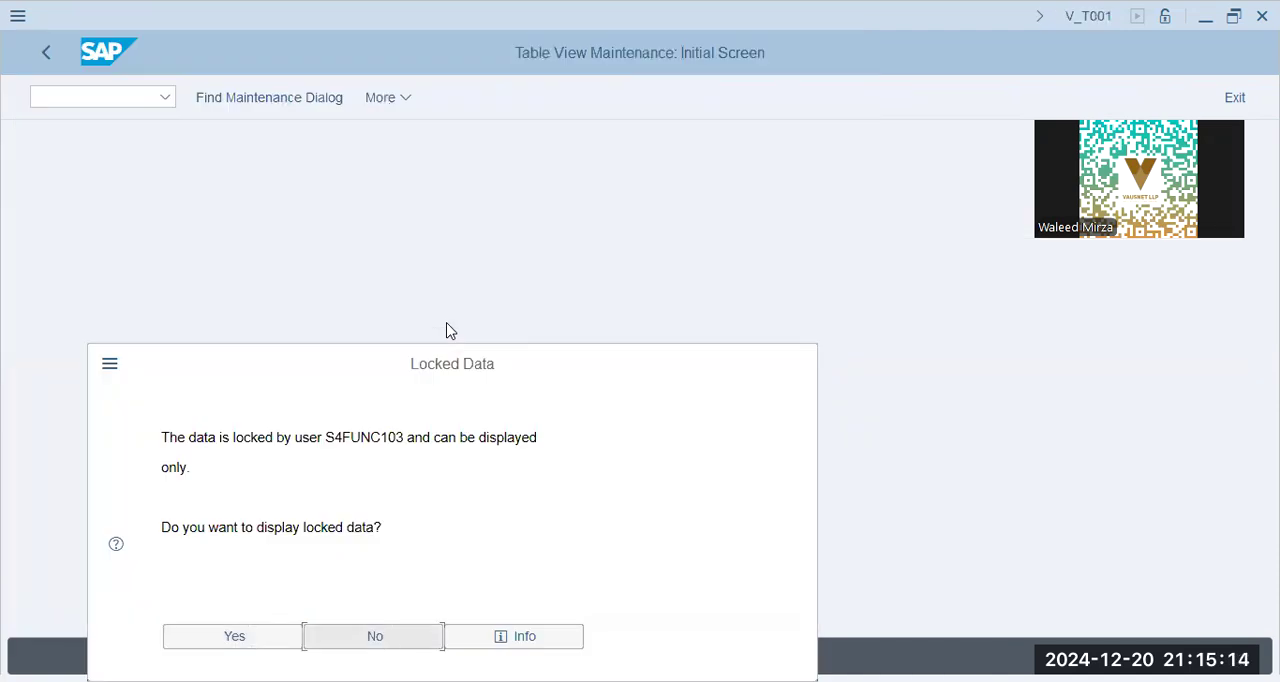
key("Return")
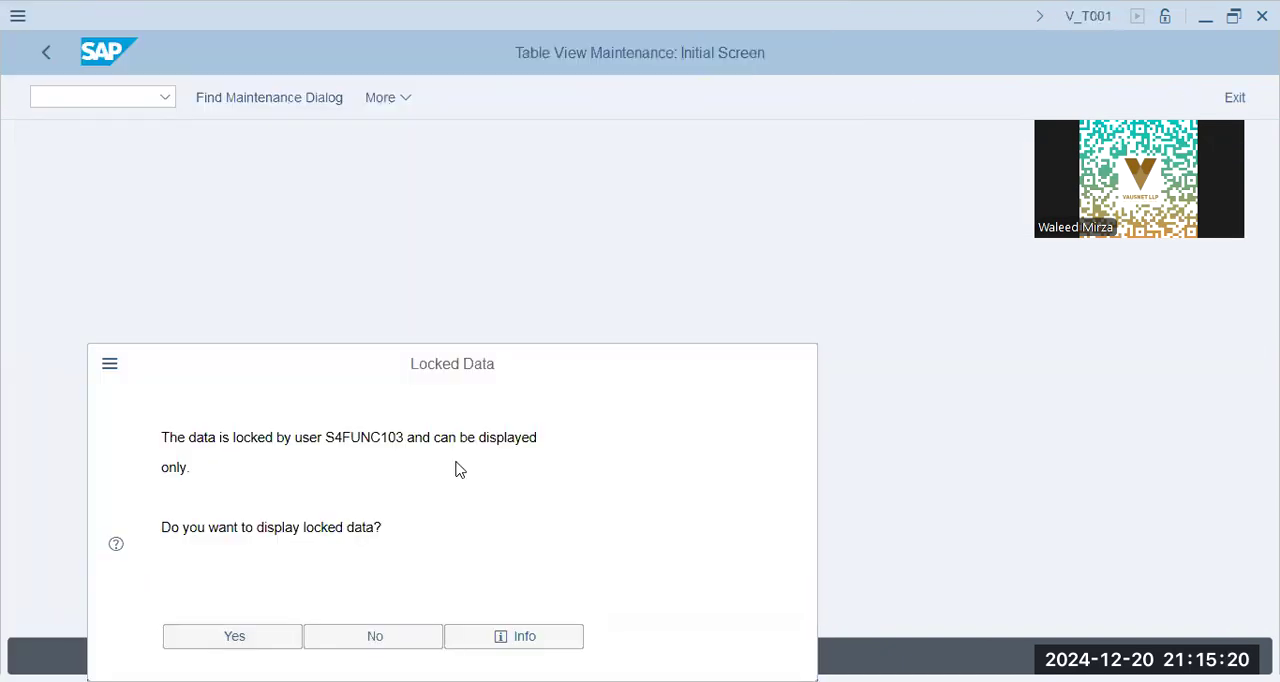
left_click(372, 637)
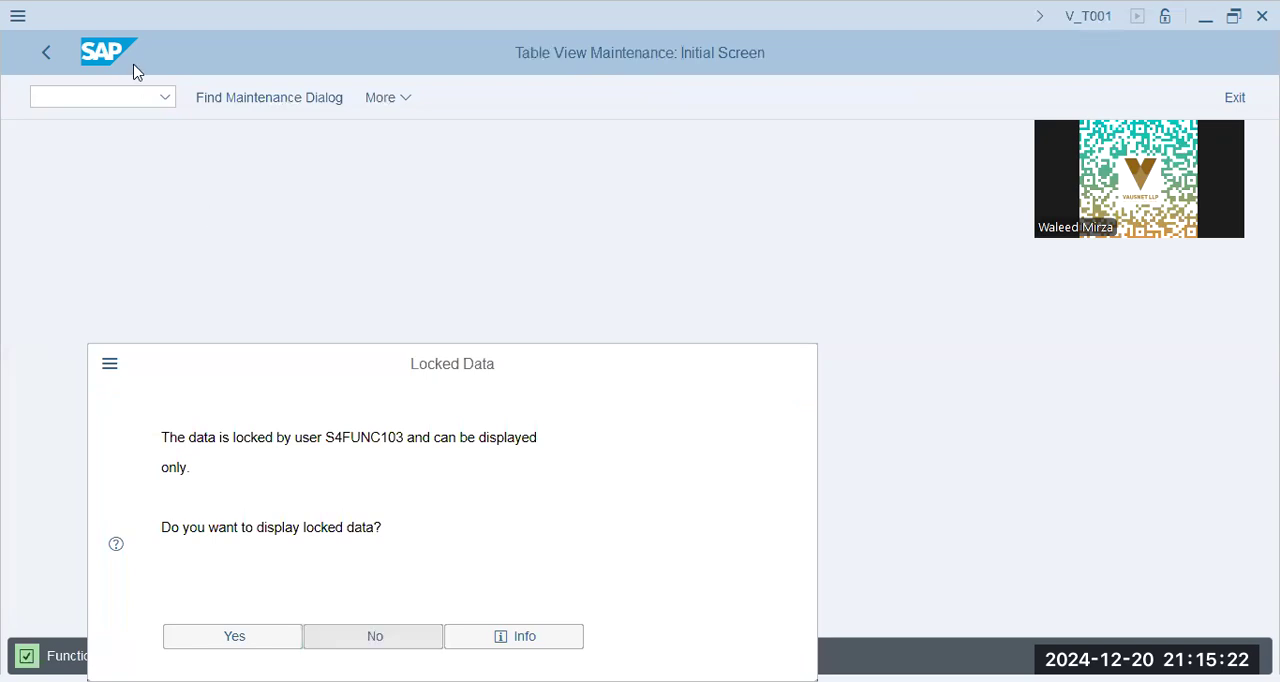
key("Escape")
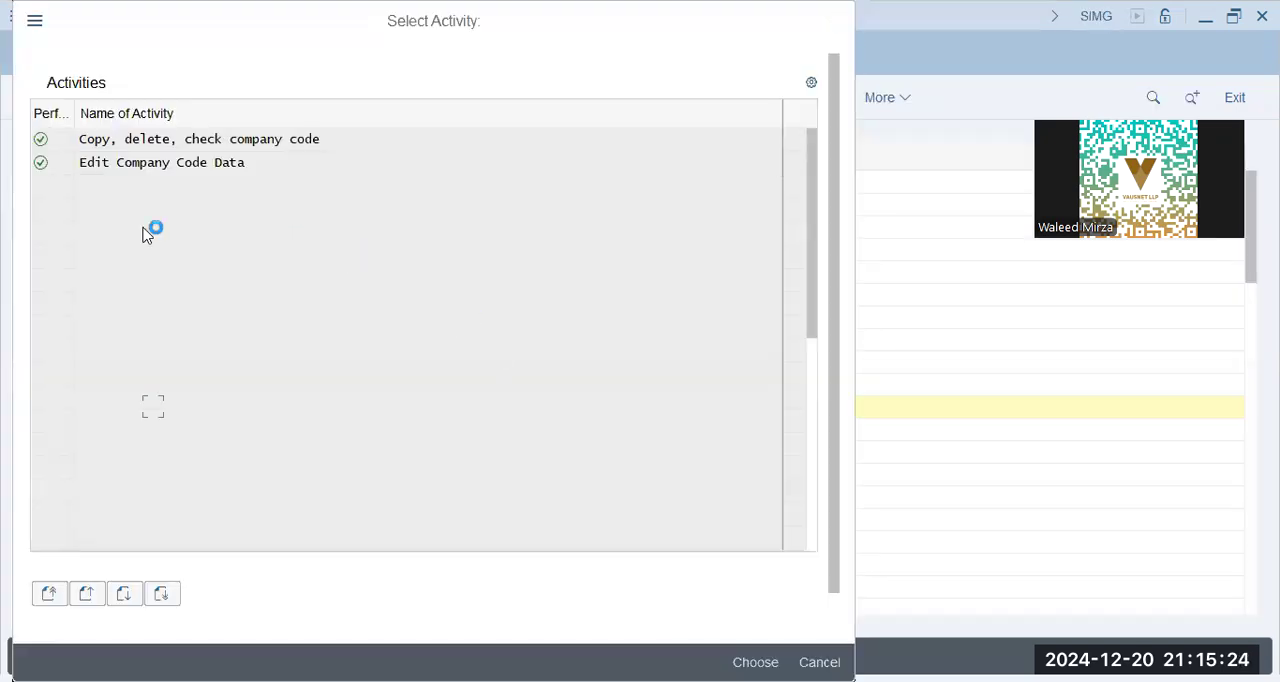
Collapse the Financial Accounting definitions and open the plant overview under Logistics - General
left_click(100, 341)
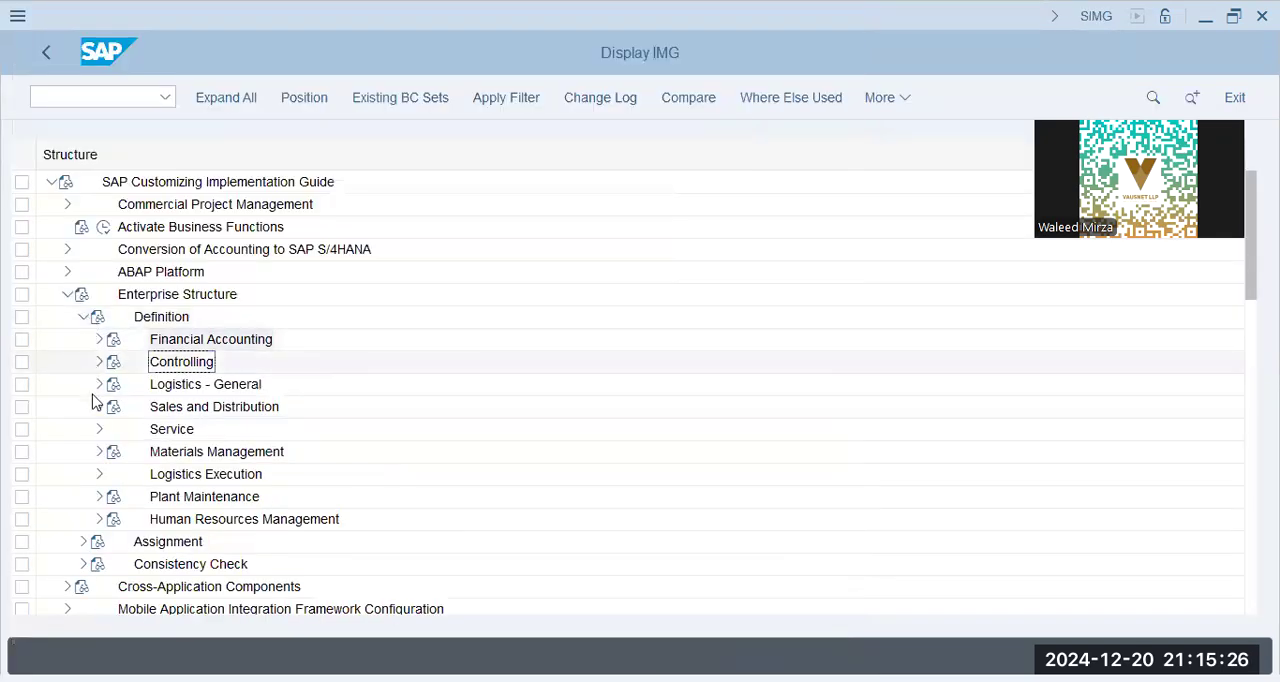
left_click(99, 384)
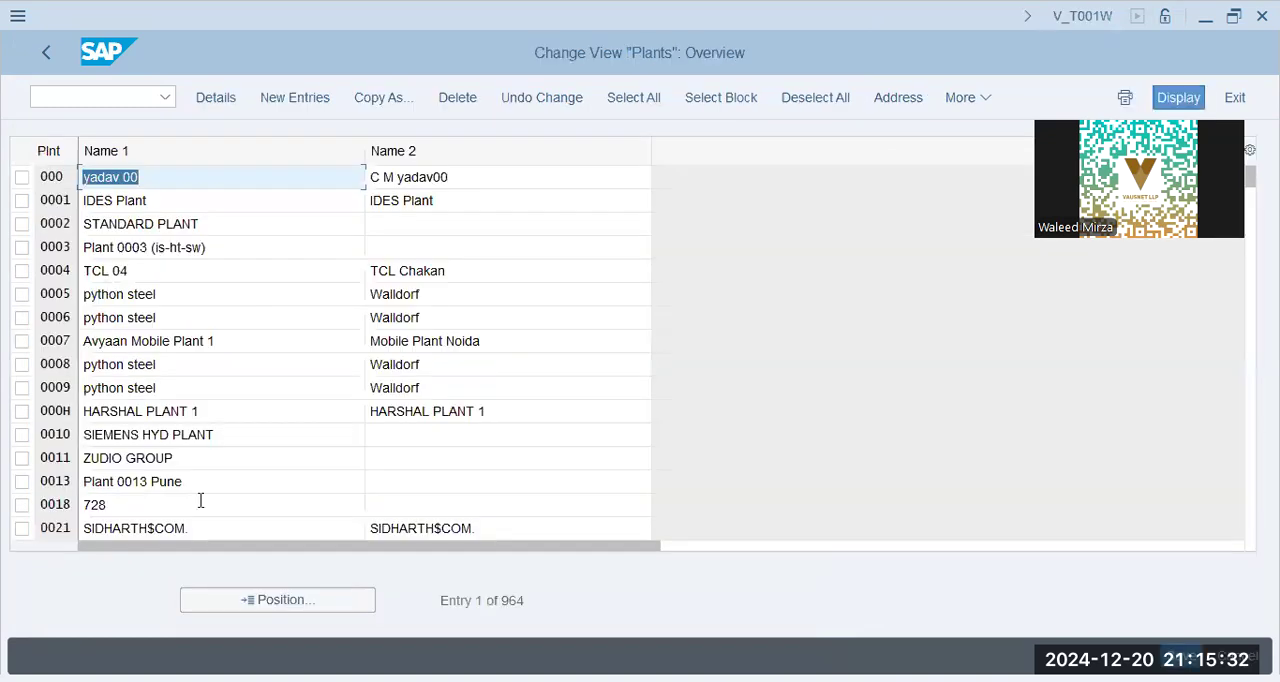
Find plant BBPG in the plant overview, and return to the implementation guide
left_click(284, 601)
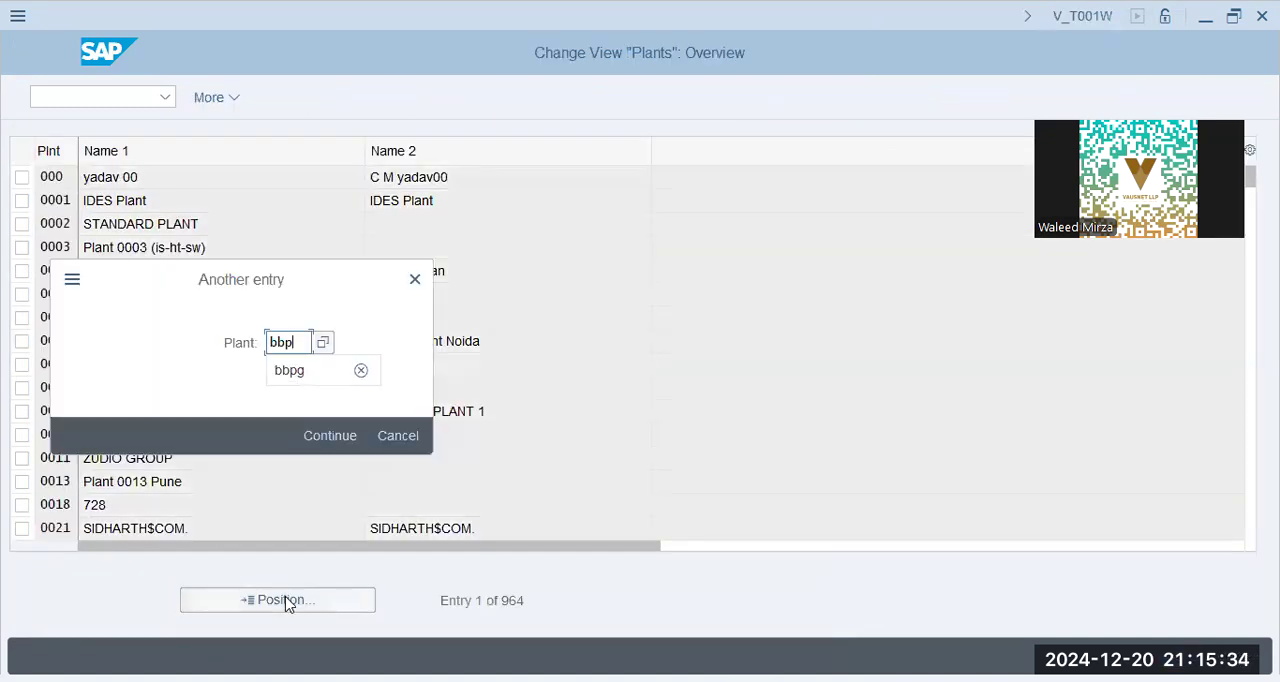
key("Return")
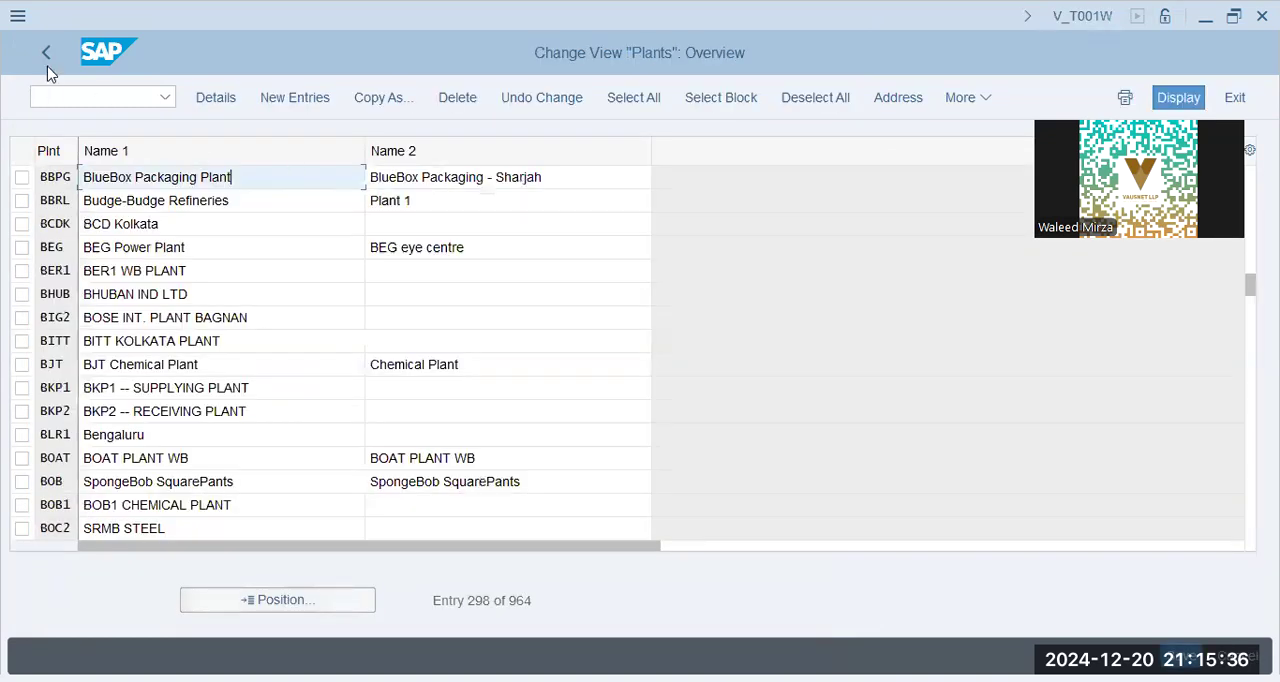
left_click(51, 63)
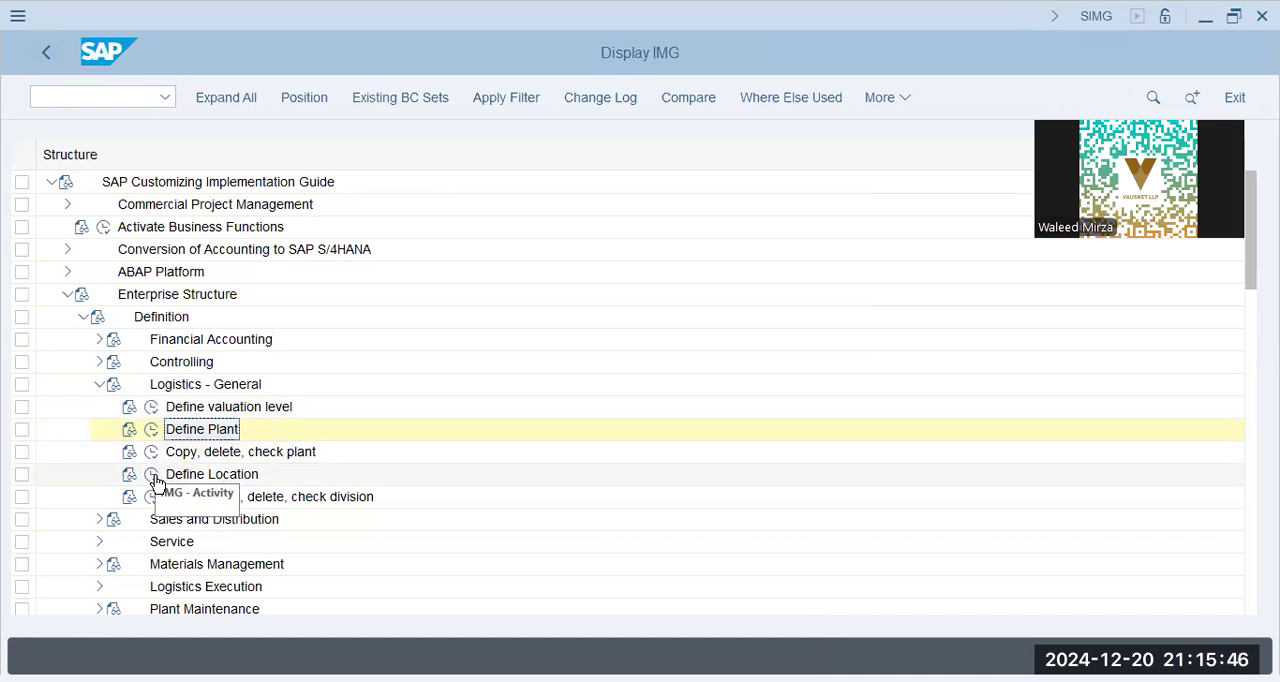
Collapse the Logistics - General definitions and look through the Sales and Distribution definitions
left_click(99, 385)
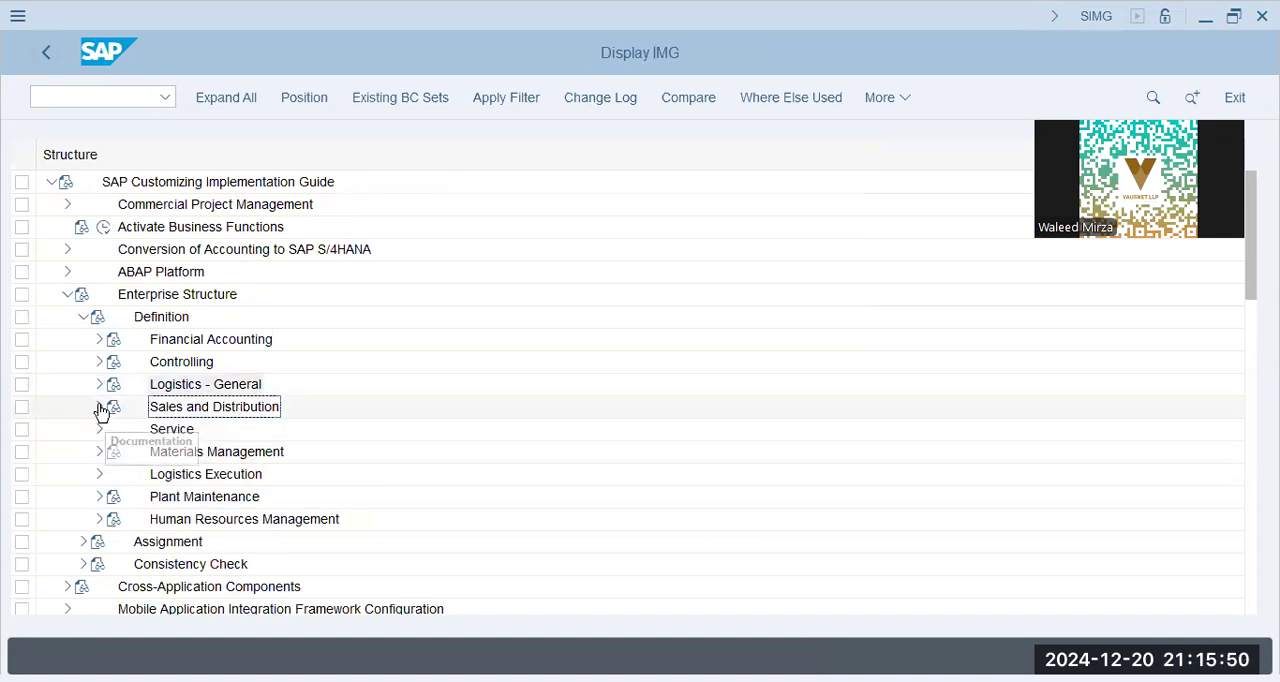
left_click(99, 407)
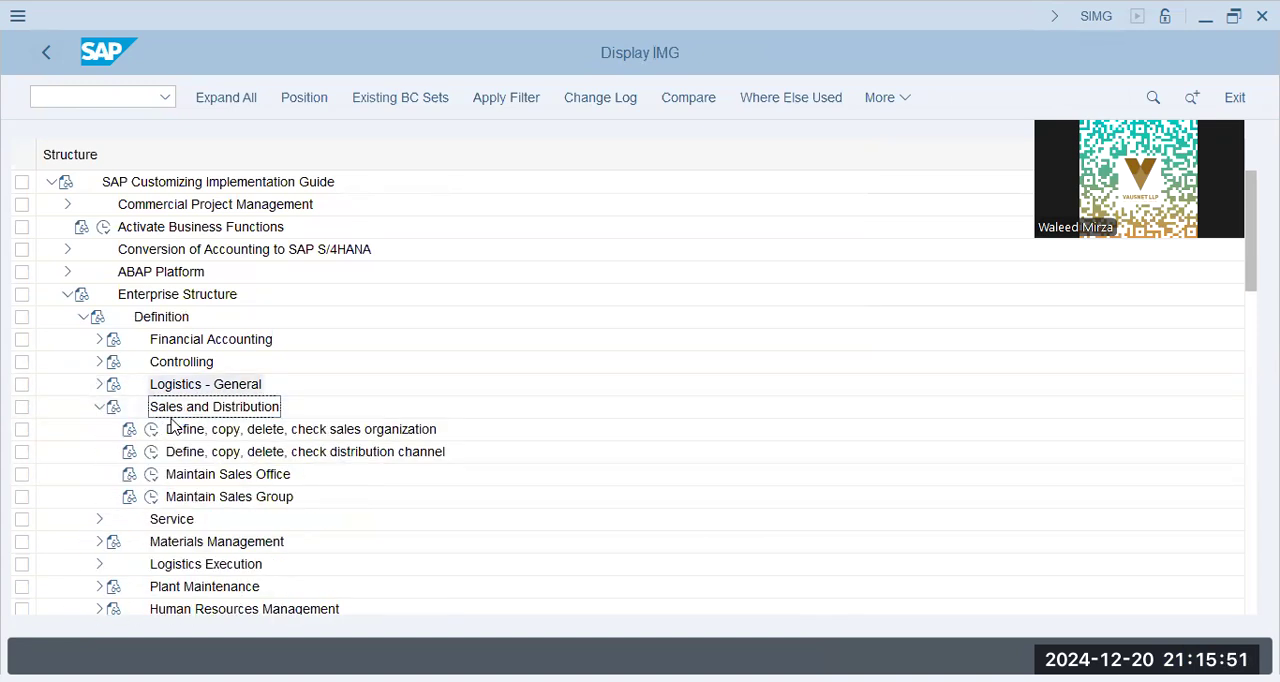
left_click(99, 408)
Display the storage locations of plant BBPG through the storage location activity under Materials Management
left_click(99, 452)
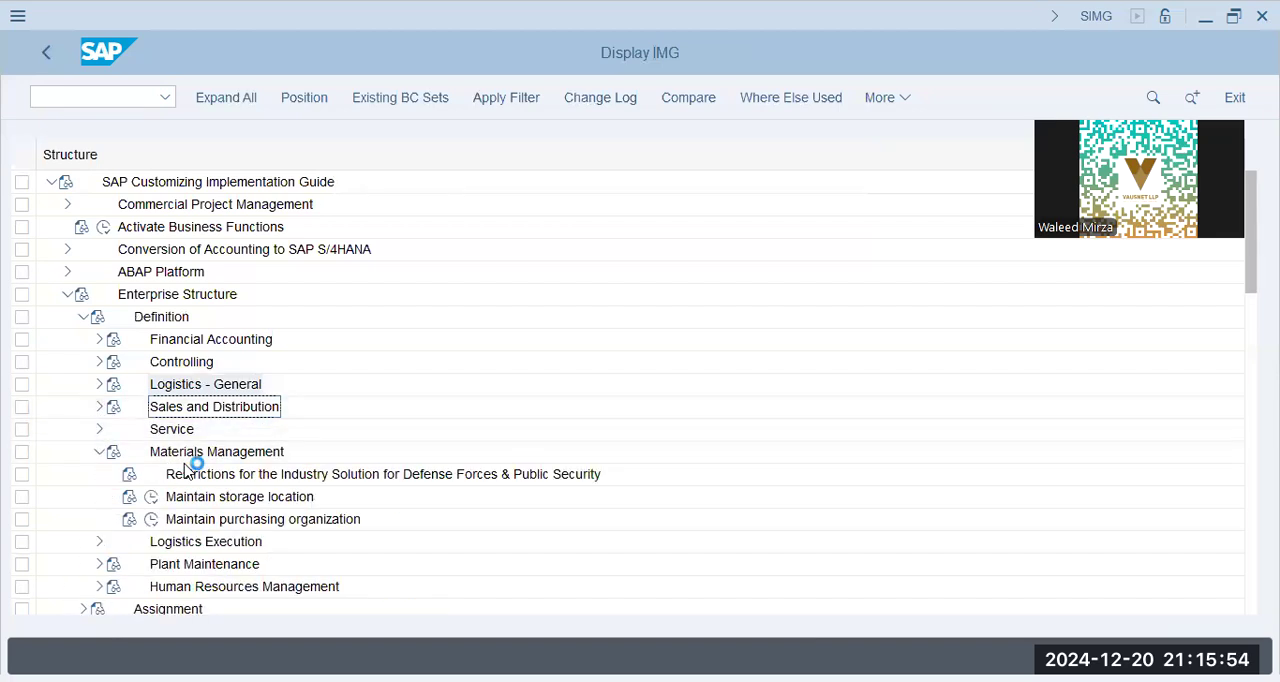
left_click(150, 503)
left_click(150, 499)
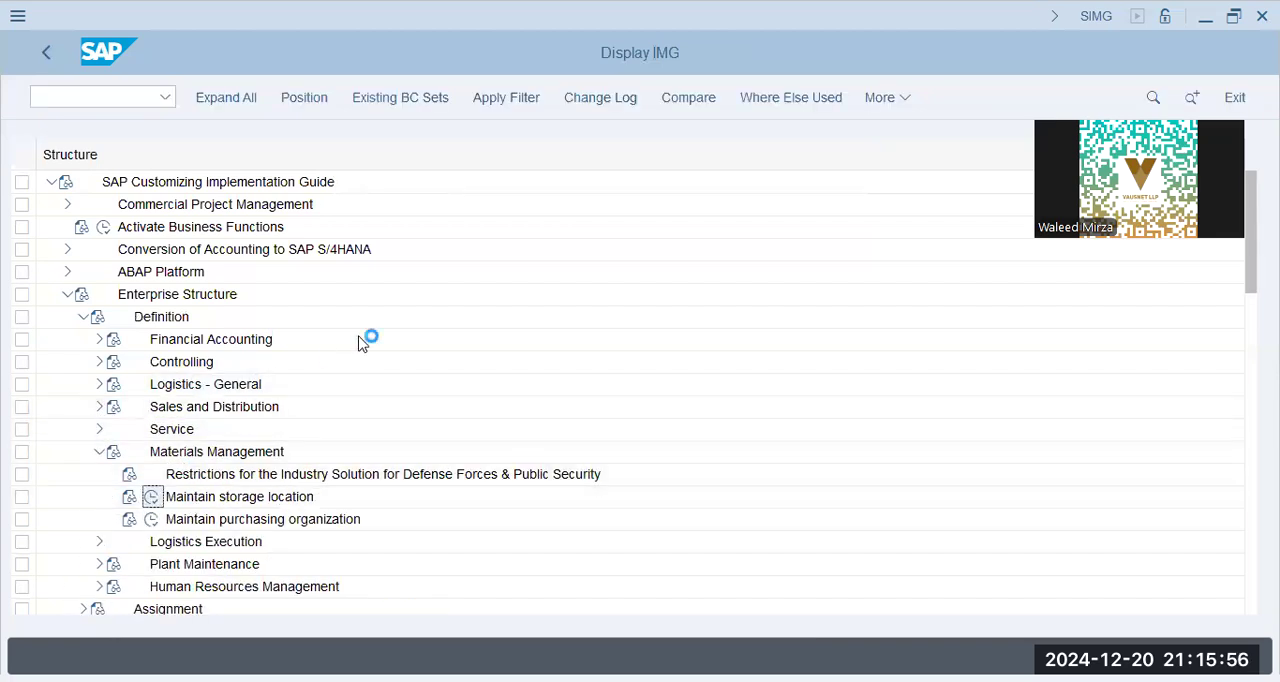
type("bbpg")
key("Return")
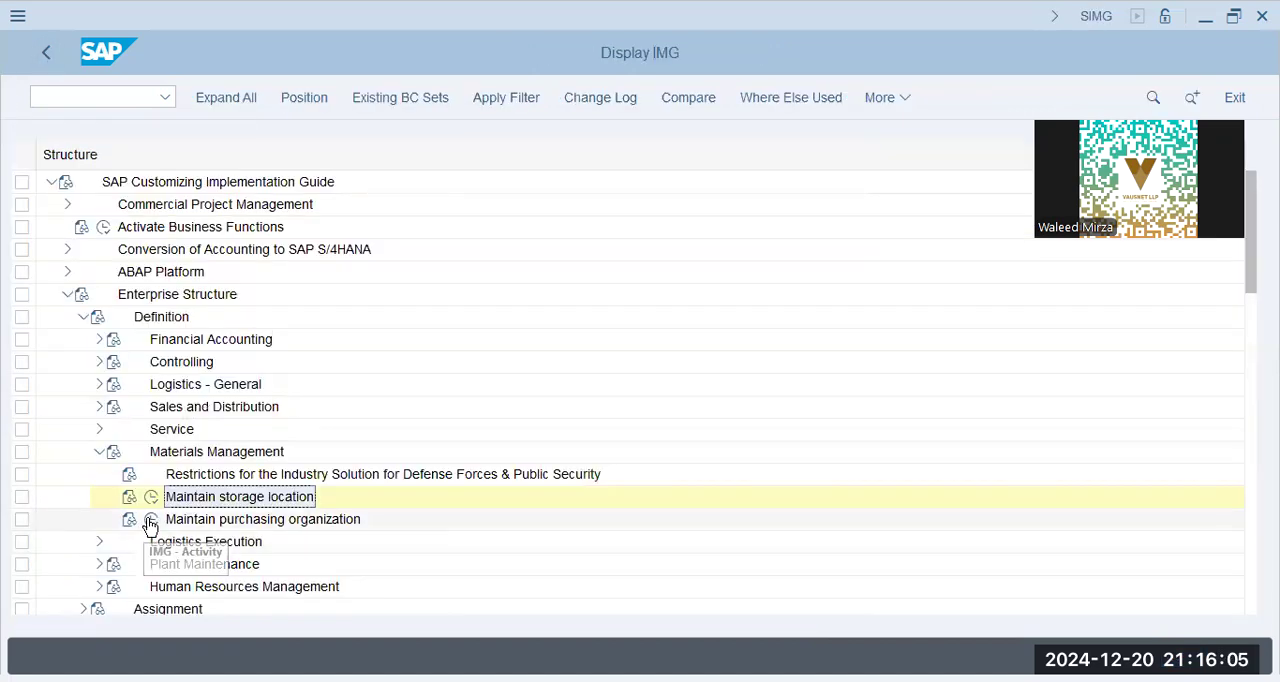
Open the purchasing organization overview under Materials Management and find the entry BBPG
left_click(151, 521)
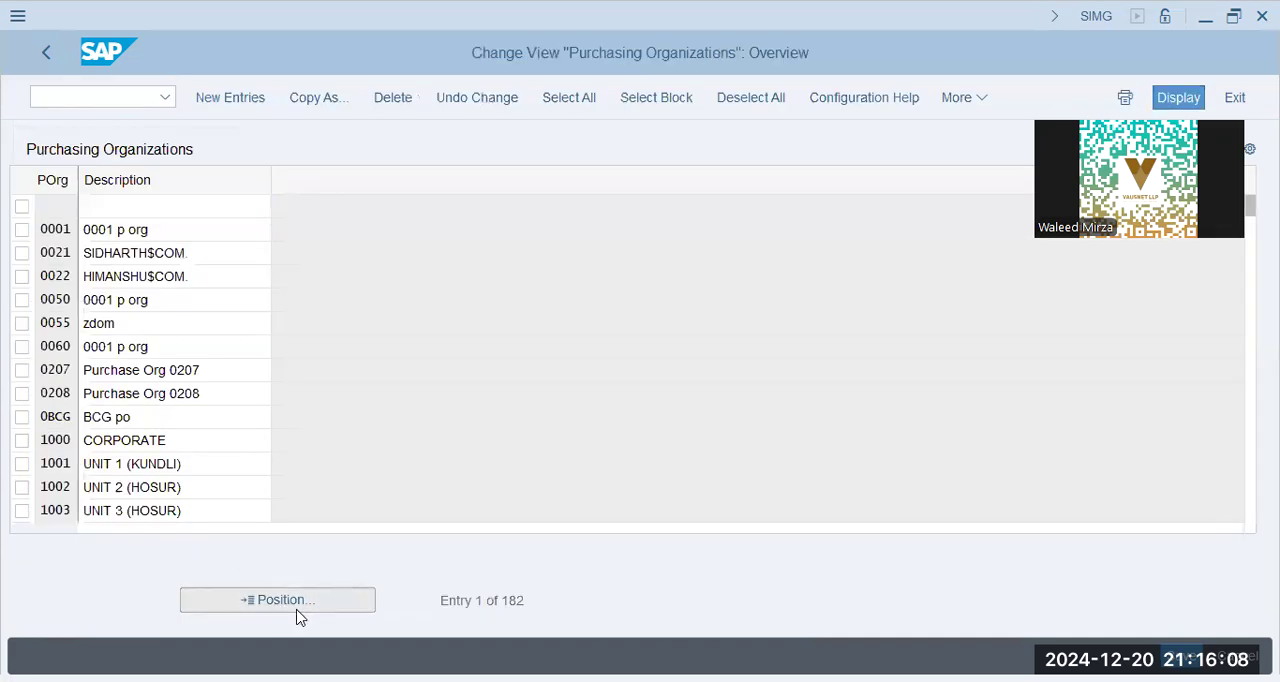
left_click(277, 599)
type("bbpg")
key("Return")
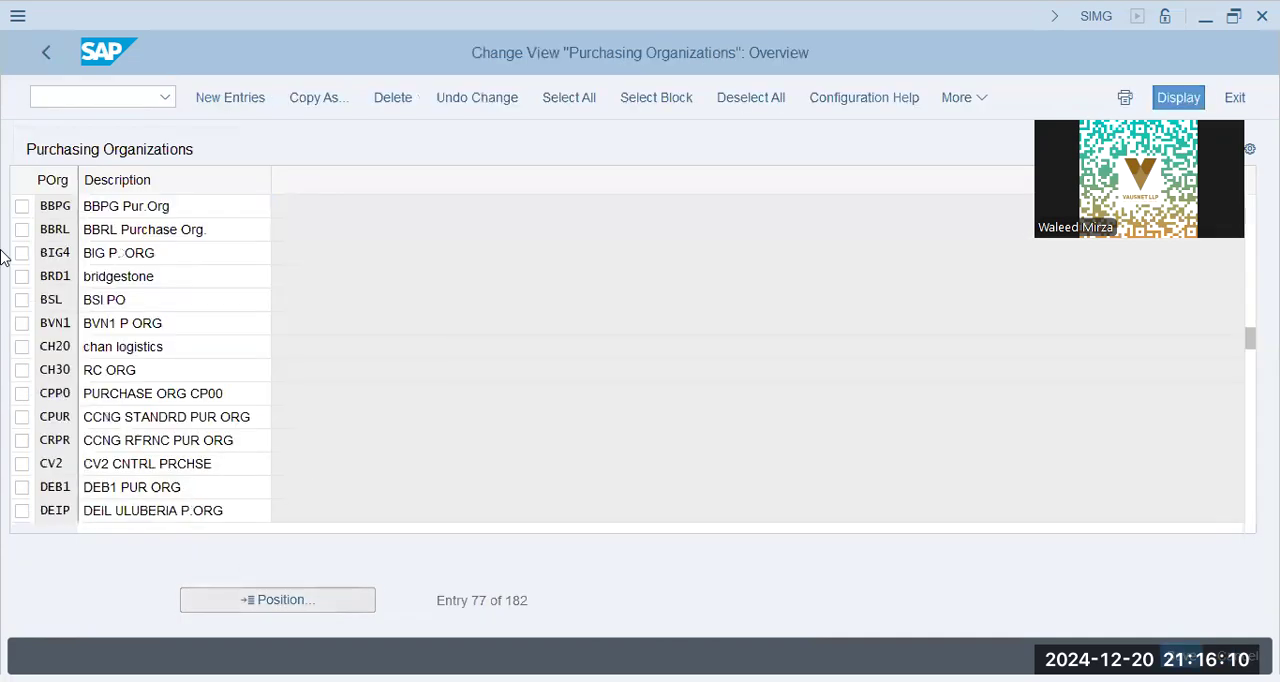
Leave the customizing screens for SAP Easy Access and collapse the Accounting folders
left_click(47, 60)
left_click(47, 60)
left_click(47, 60)
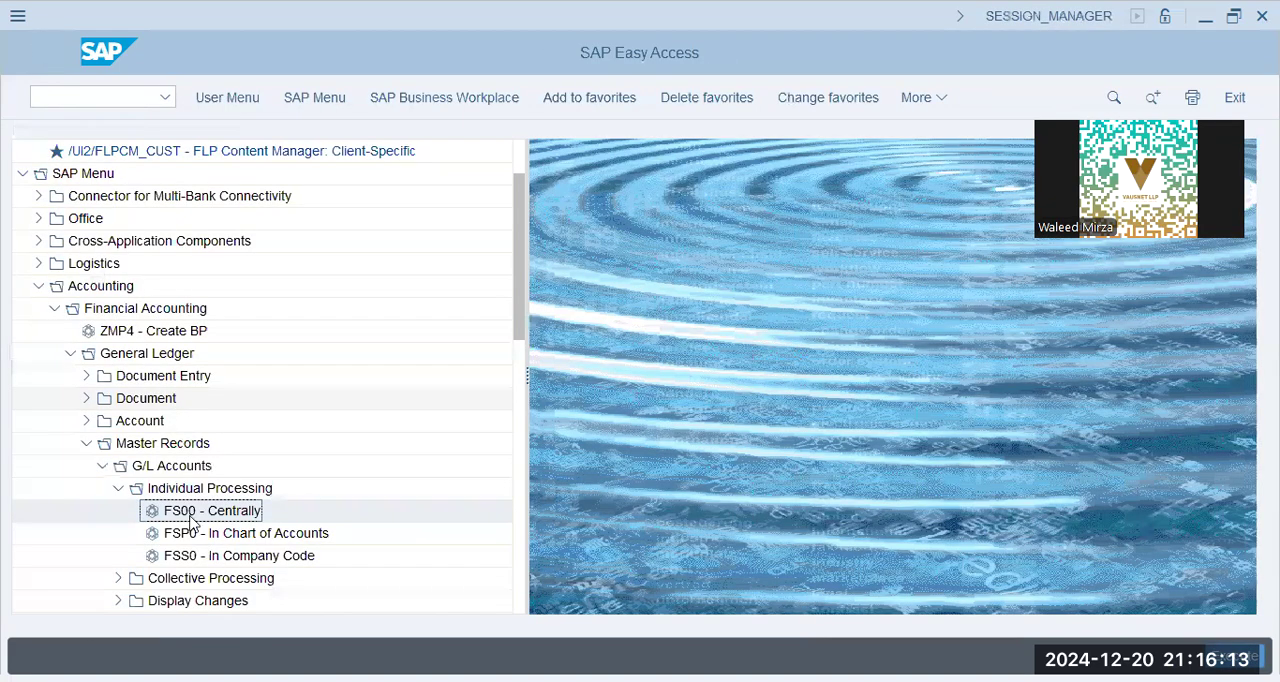
left_click(54, 308)
left_click(39, 286)
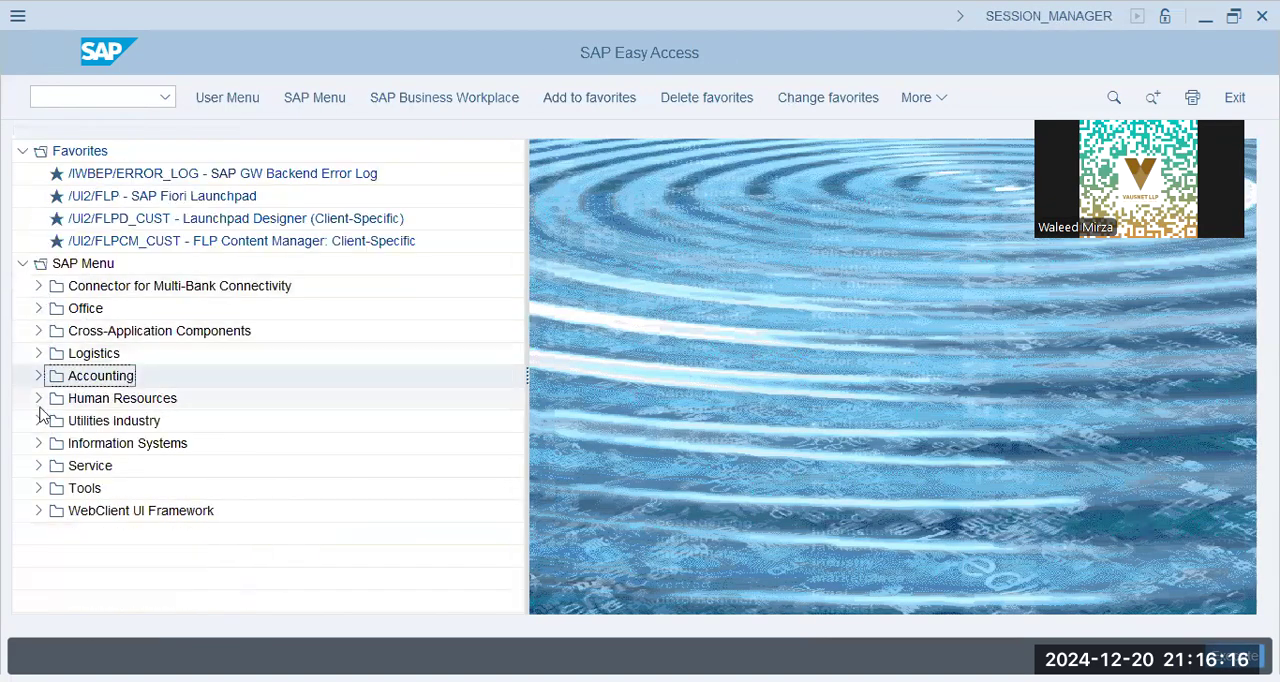
Start material creation with MM01 from Logistics, Materials Management, Material Master, Material, Create (General)
left_click(38, 354)
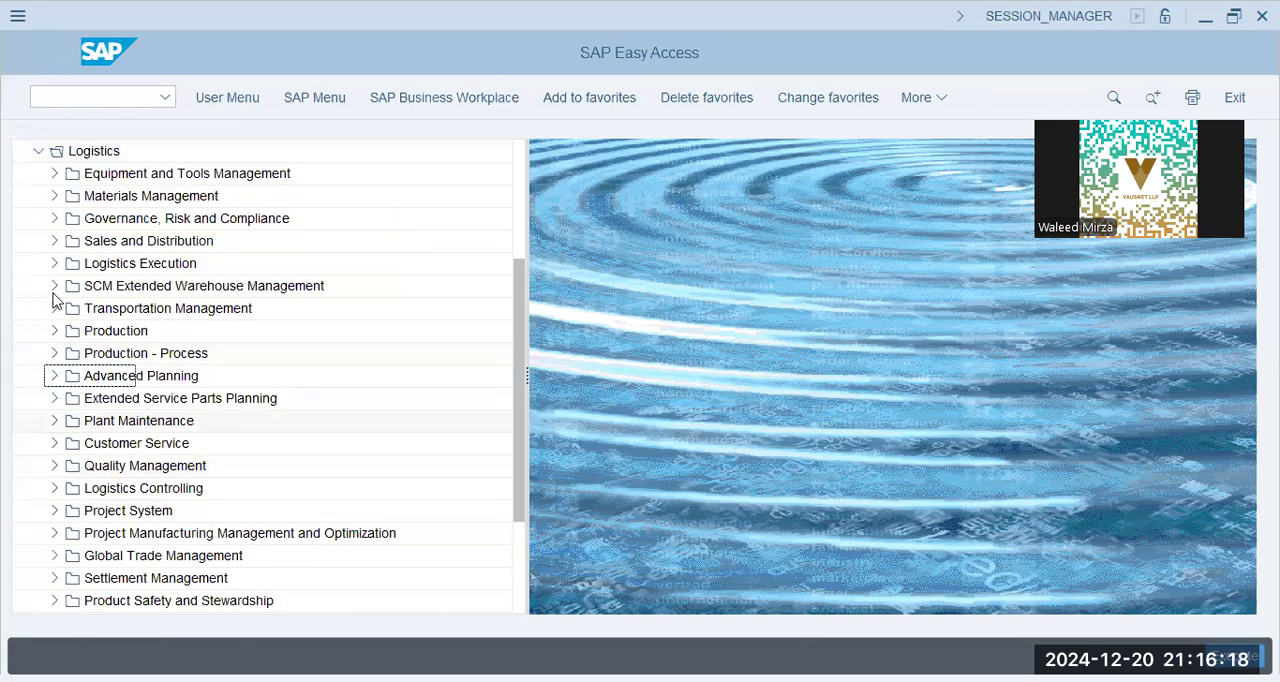
scroll(53, 201, "up", 1)
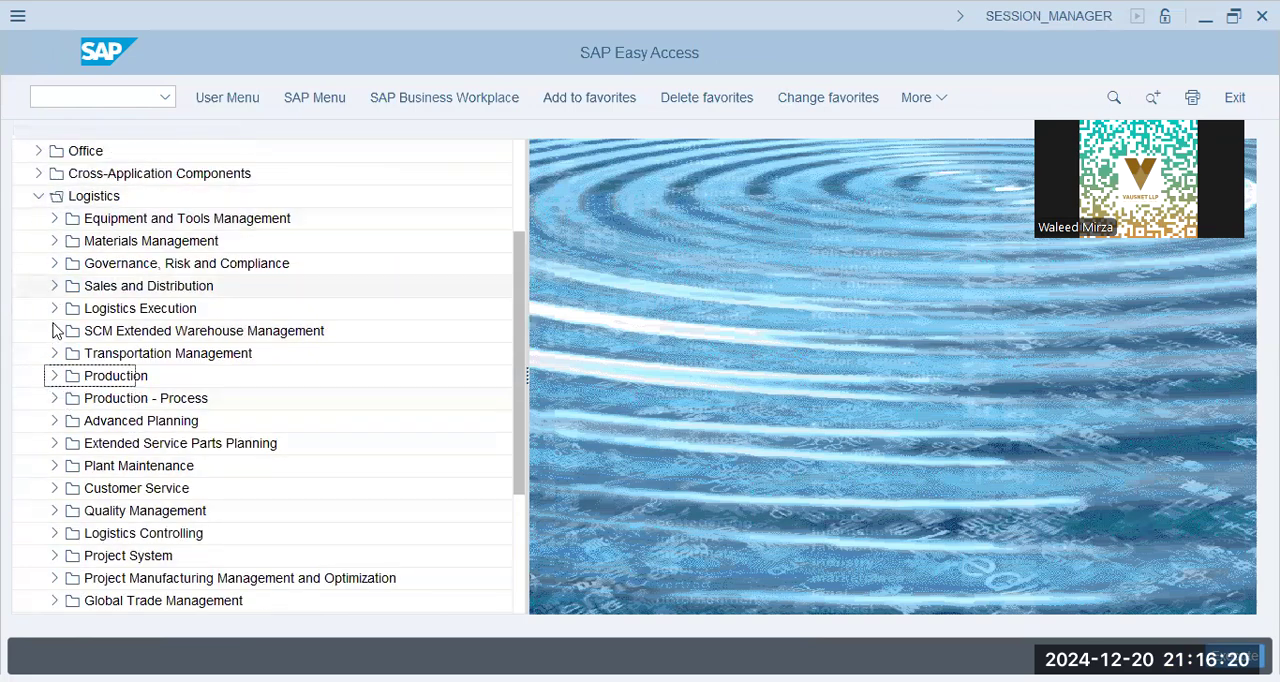
scroll(65, 517, "down", 1)
scroll(66, 518, "down", 1)
scroll(66, 520, "up", 2)
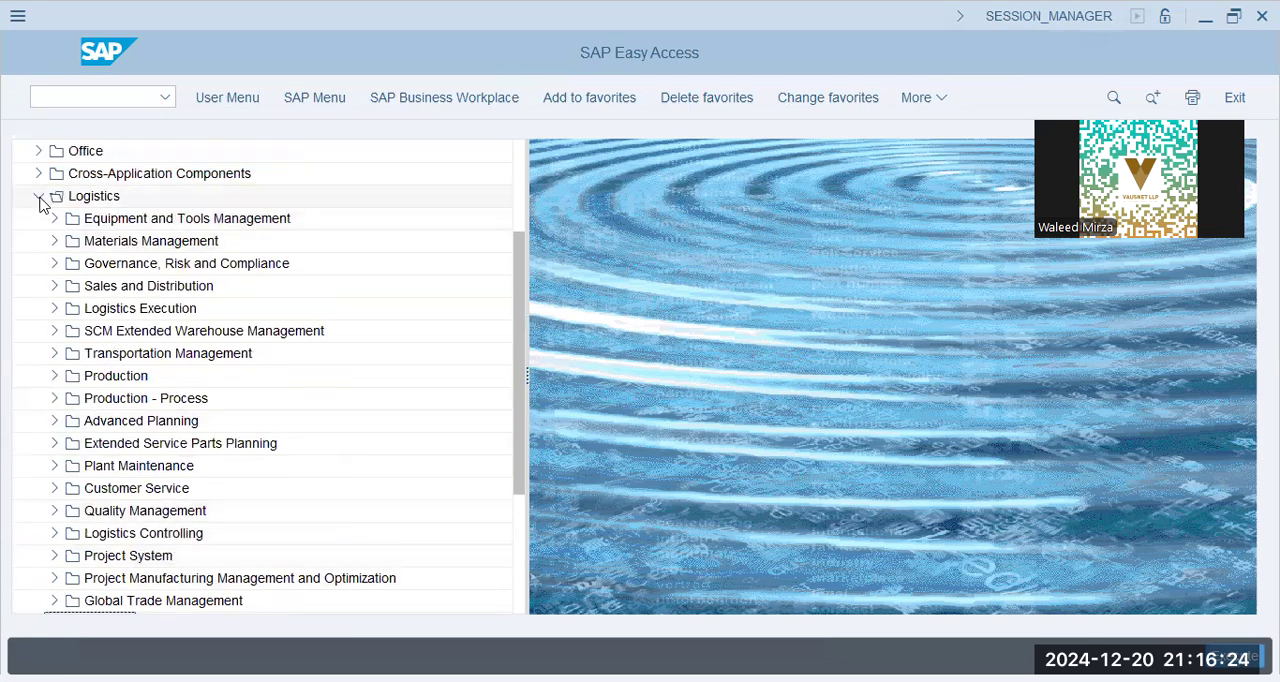
left_click(54, 241)
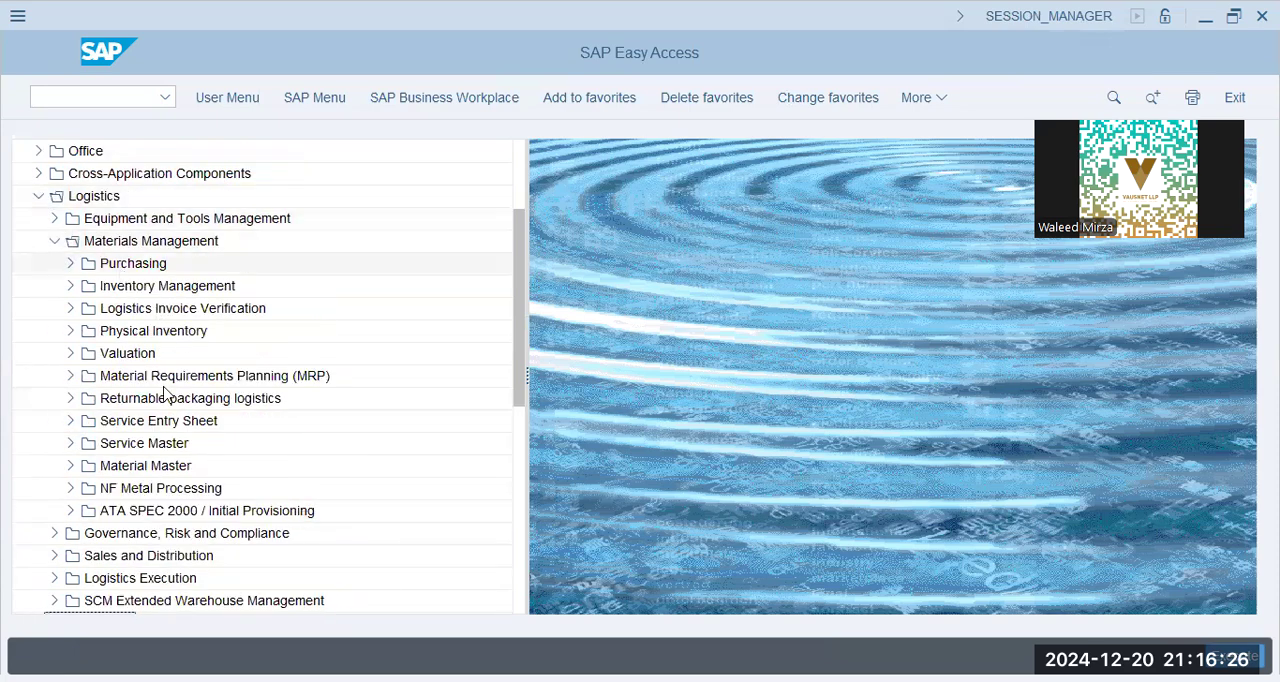
left_click(69, 466)
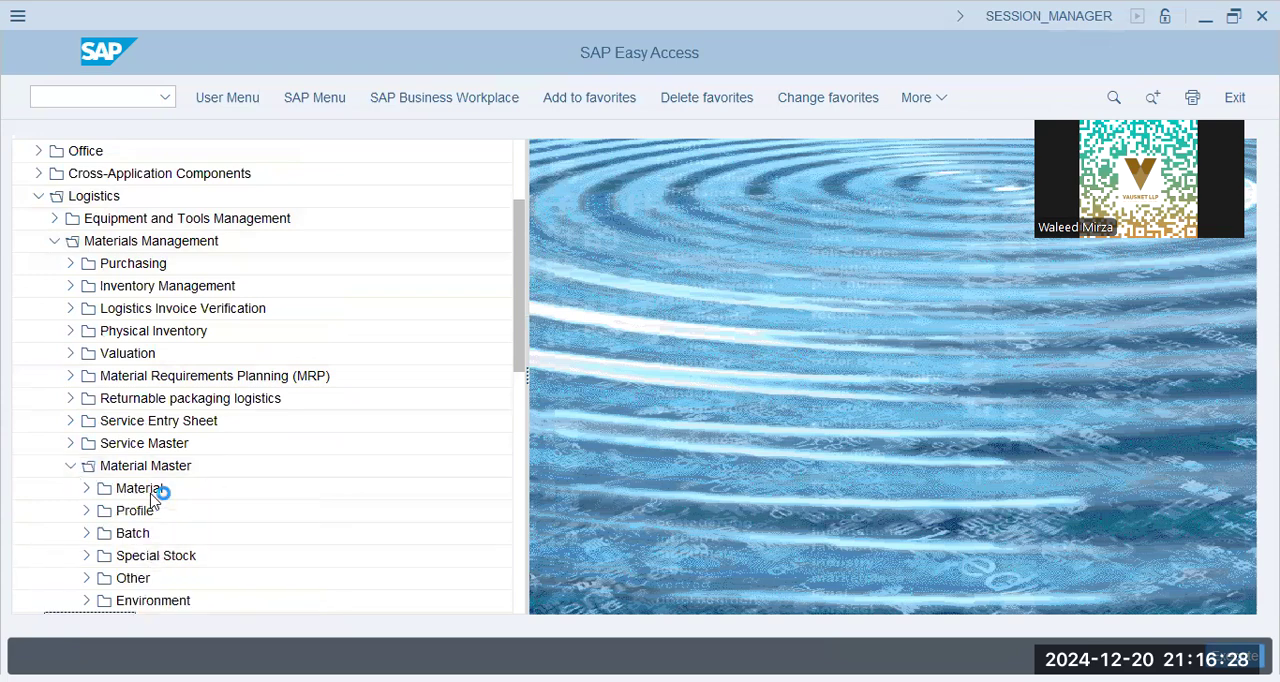
left_click(87, 489)
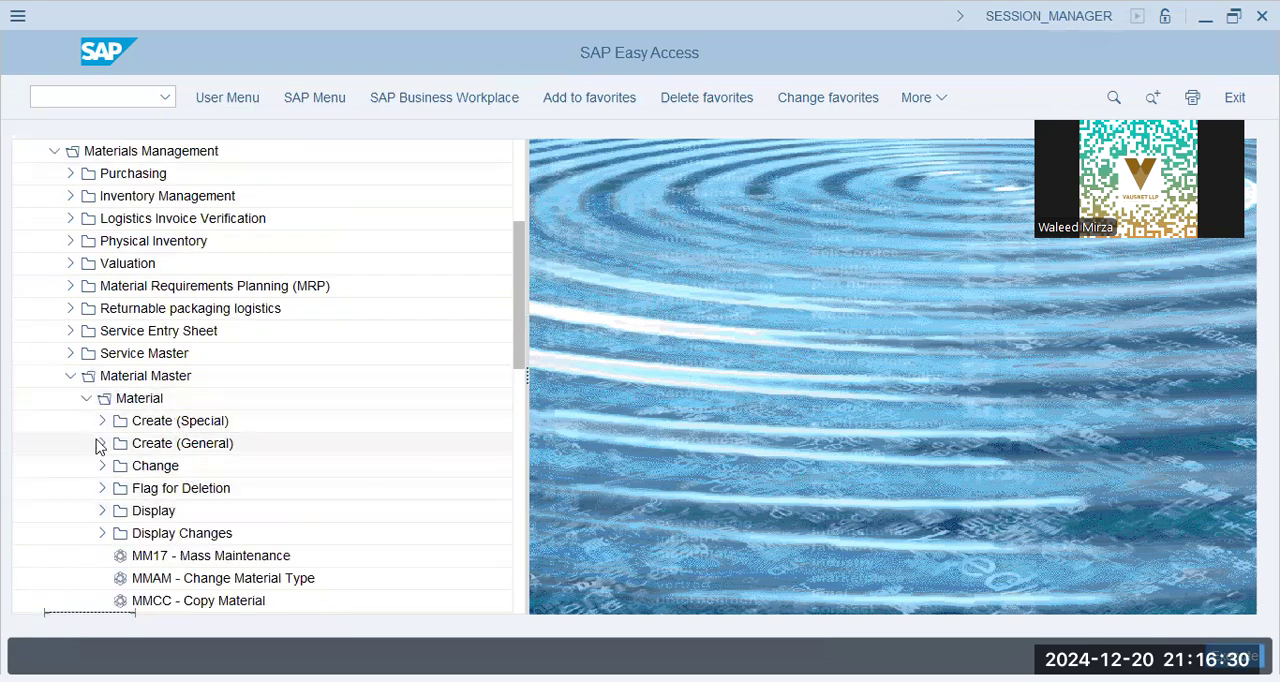
left_click(100, 444)
double_click(190, 466)
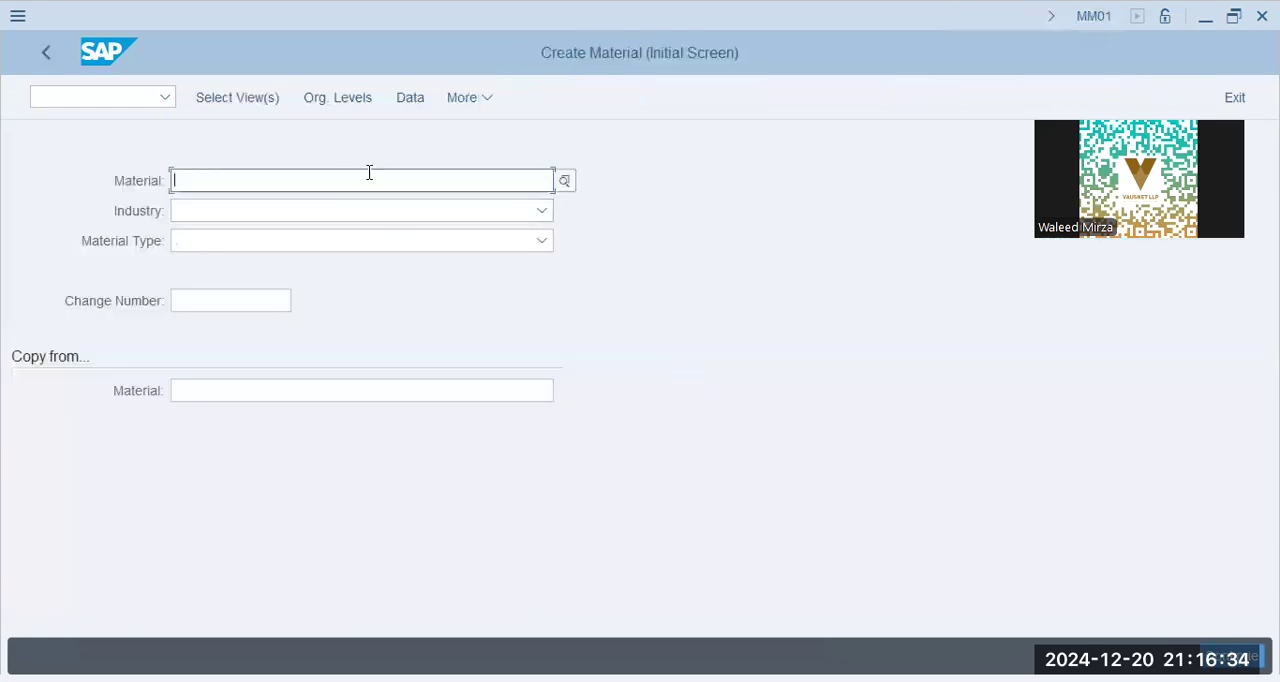
Set the new material's industry to Mechanical Engineering
left_click(383, 212)
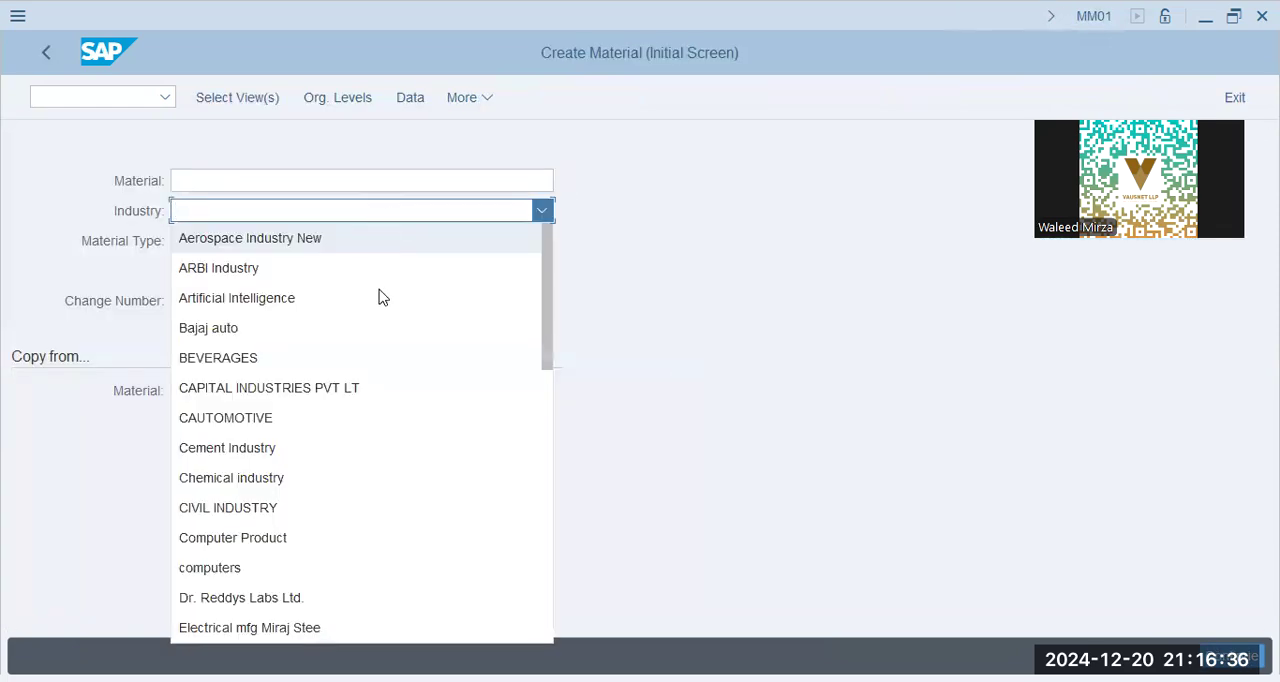
scroll(375, 458, "down", 1)
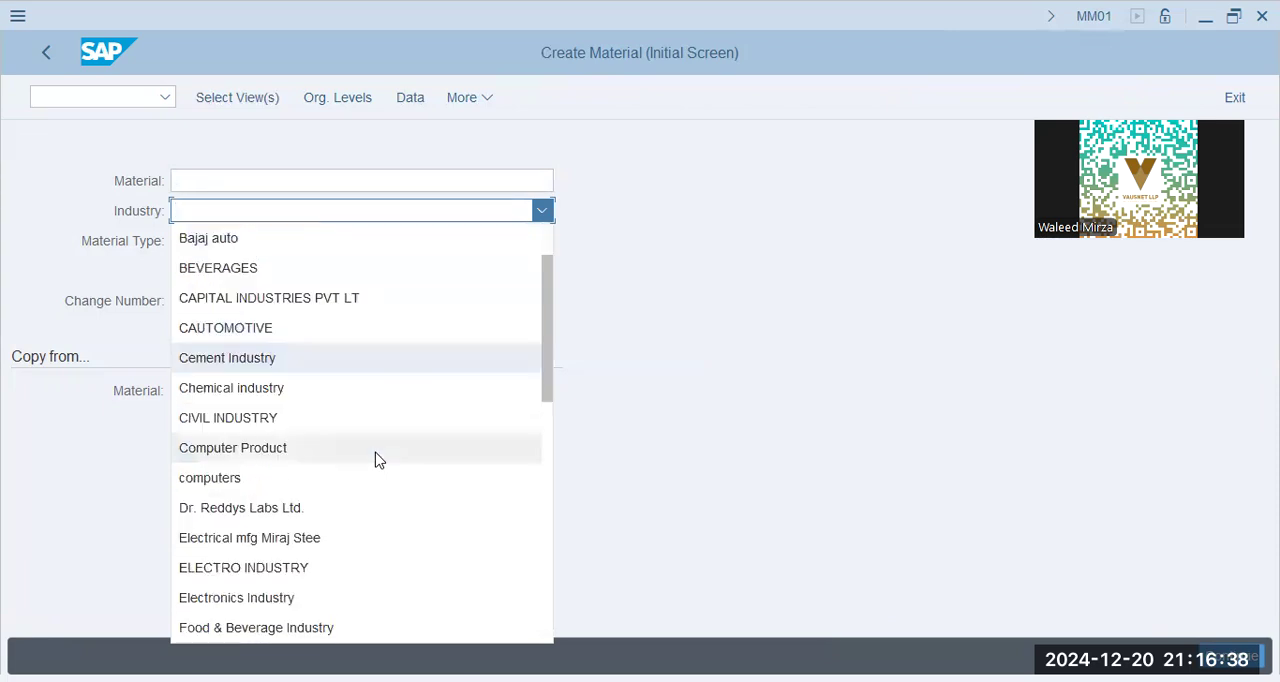
scroll(383, 548, "down", 1)
scroll(381, 546, "down", 4)
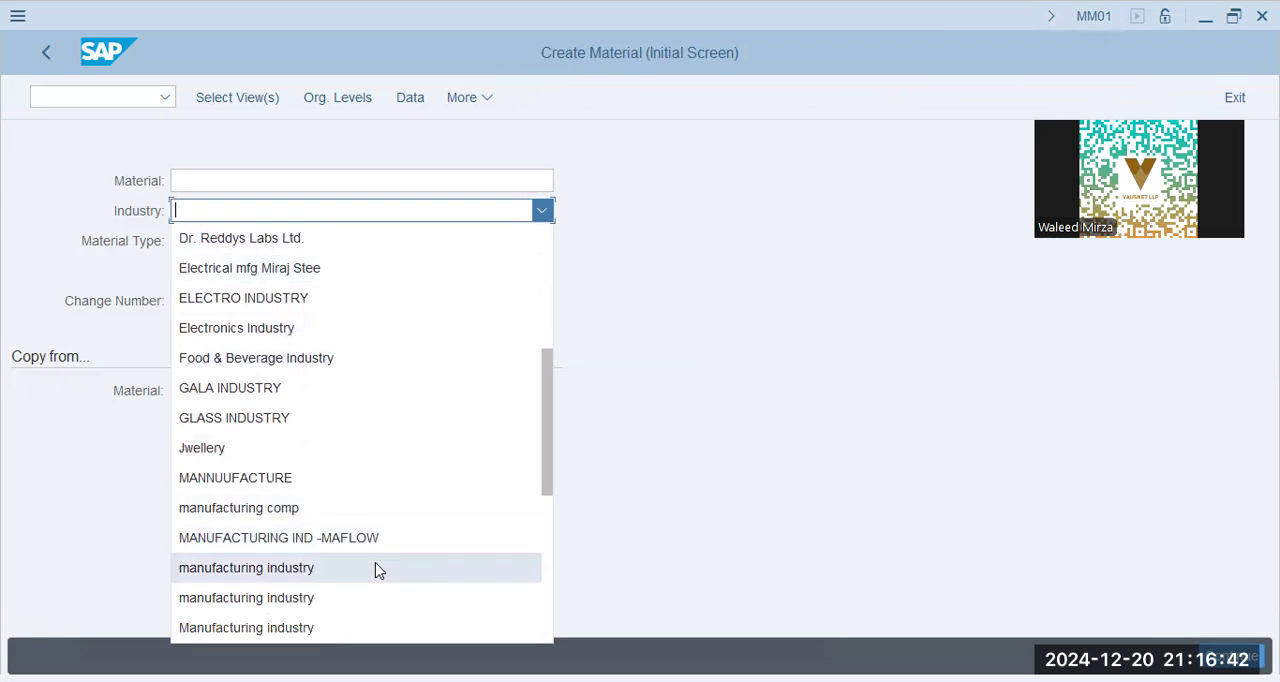
scroll(374, 568, "down", 3)
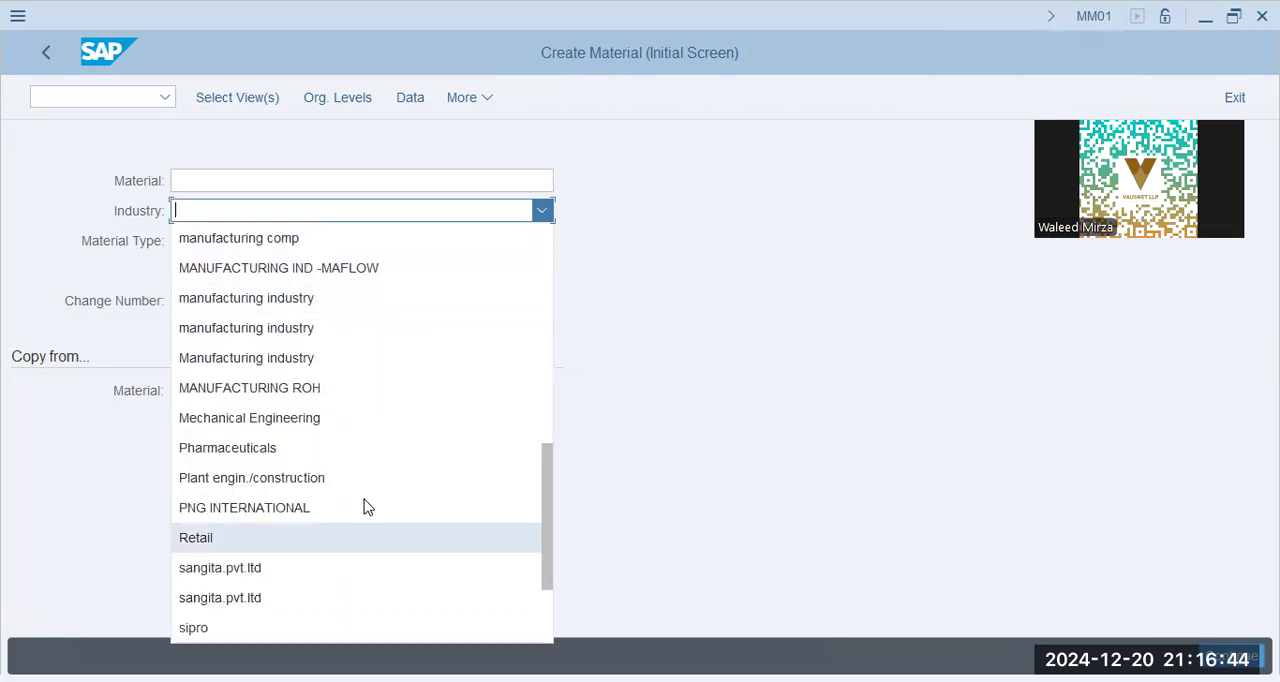
left_click(345, 418)
Set the new material's type to Raw material
left_click(297, 245)
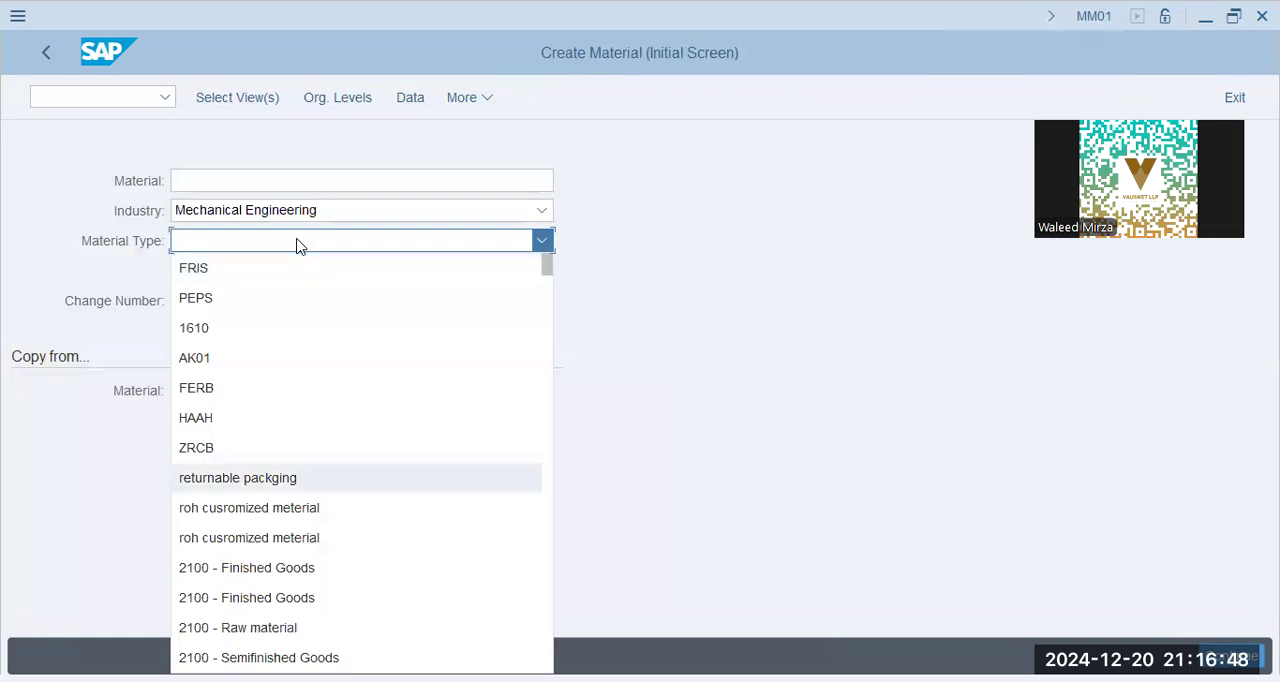
scroll(323, 448, "down", 4)
scroll(323, 448, "up", 2)
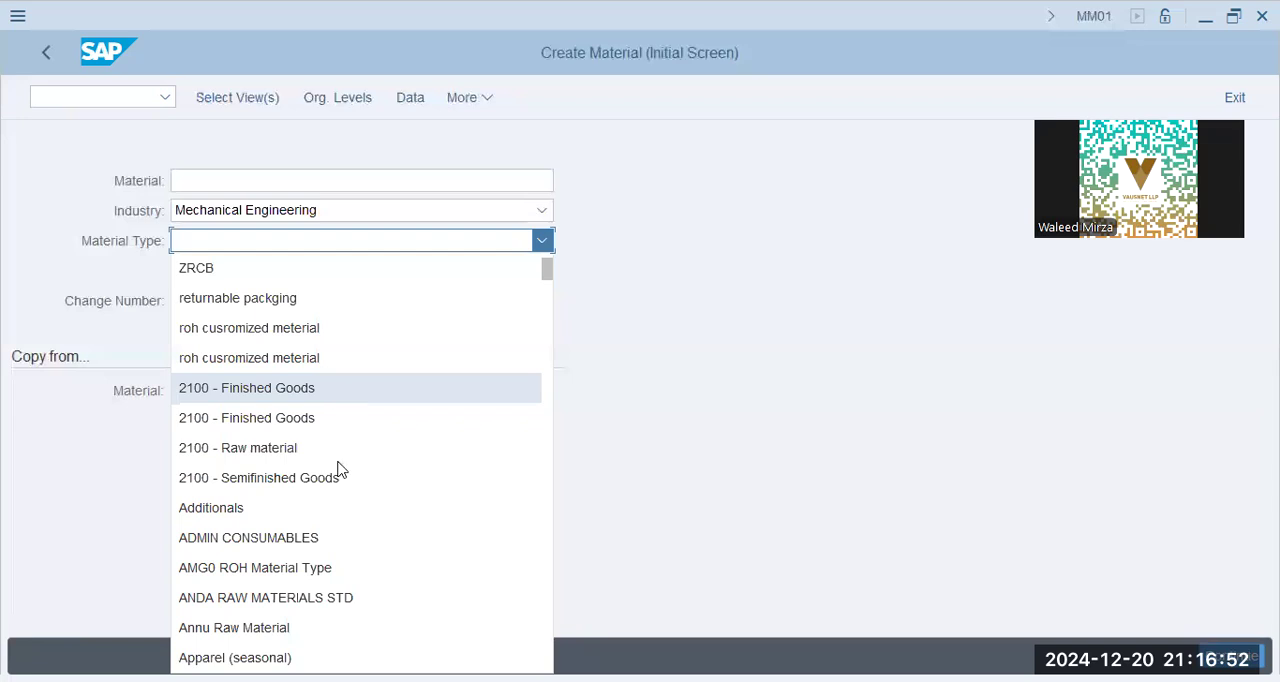
scroll(340, 468, "down", 2)
scroll(348, 476, "down", 12)
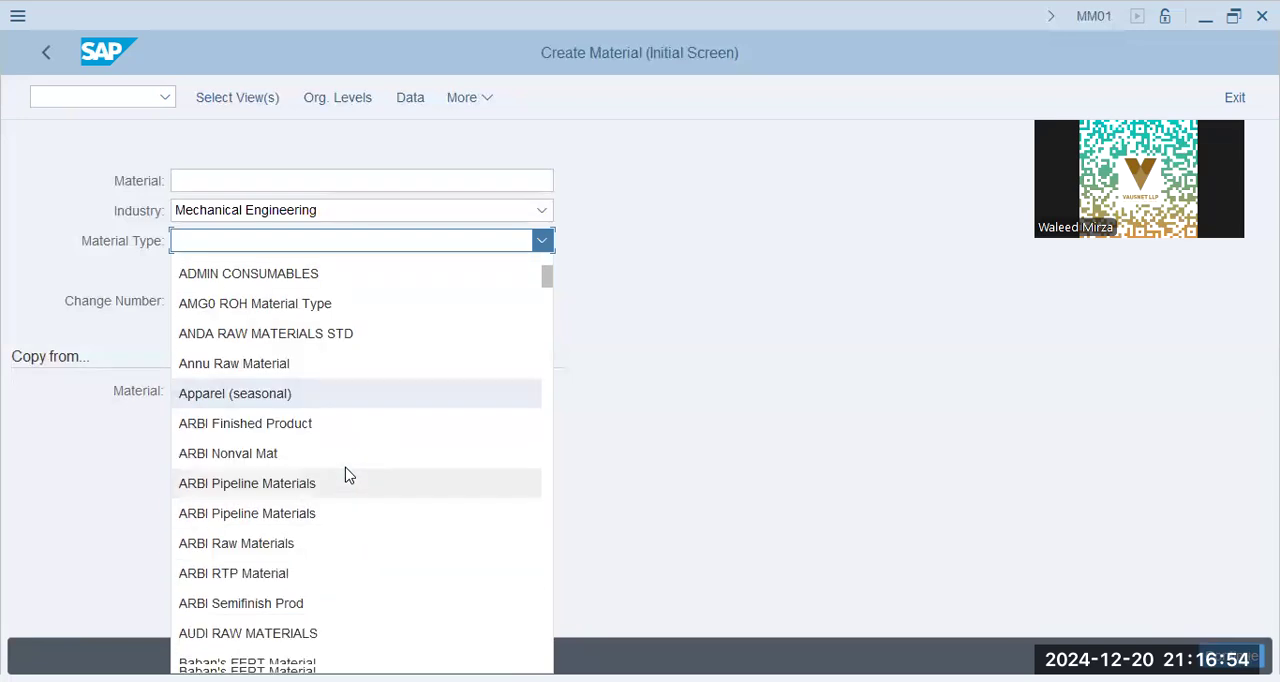
scroll(348, 476, "down", 10)
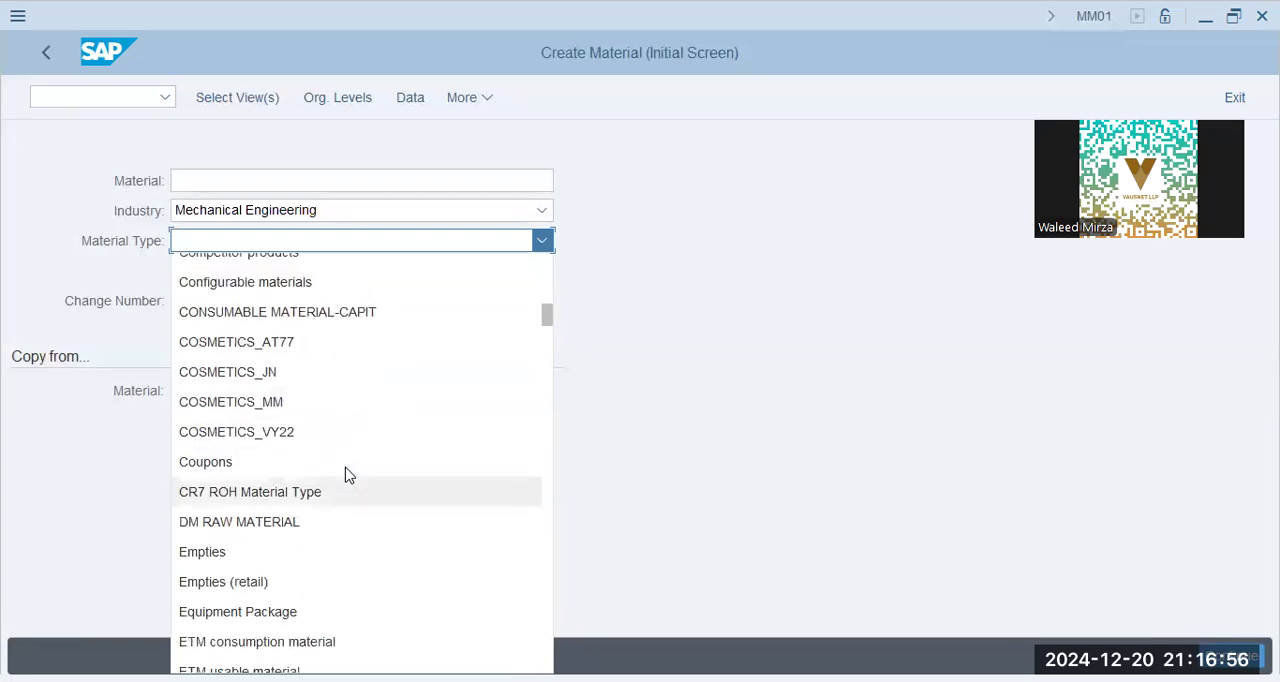
scroll(348, 476, "down", 15)
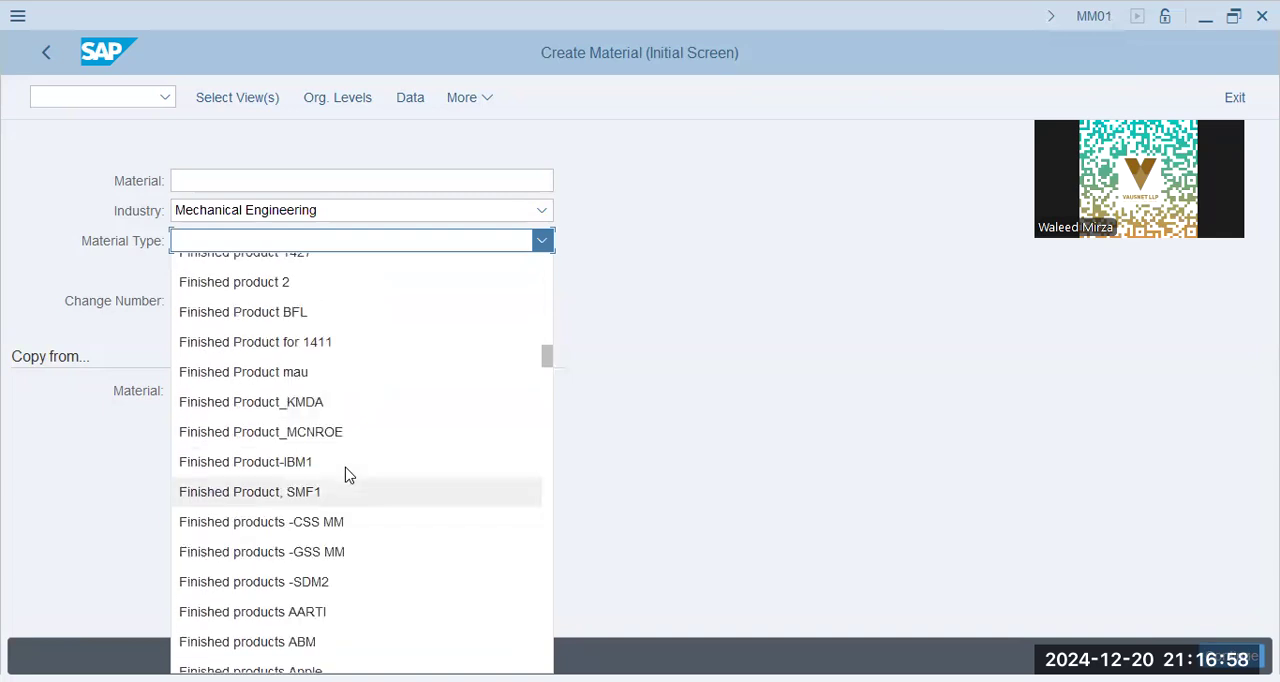
scroll(348, 476, "down", 15)
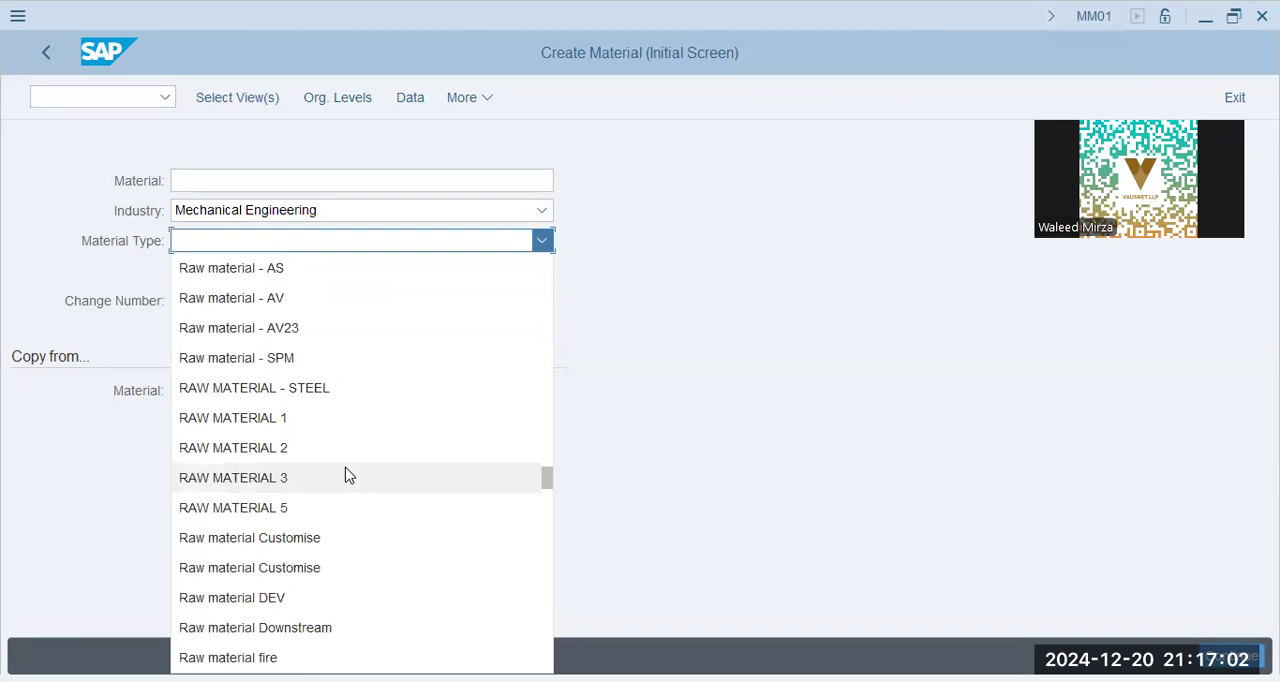
scroll(348, 476, "up", 4)
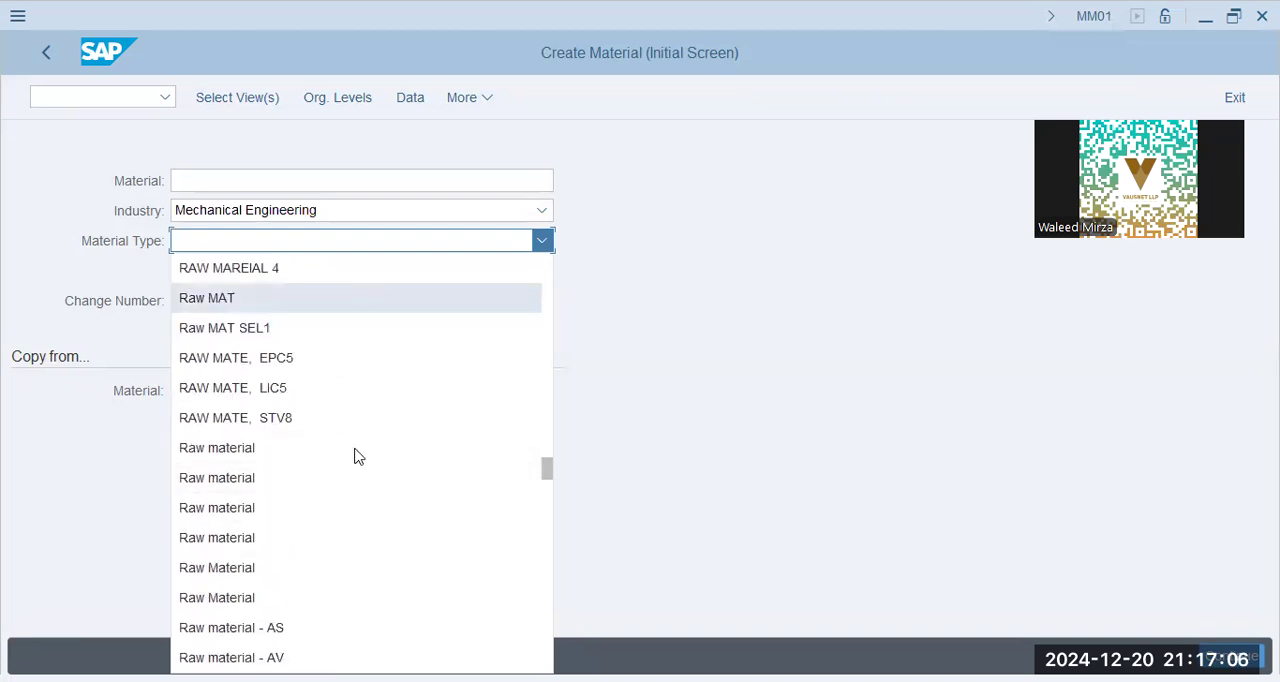
left_click(357, 453)
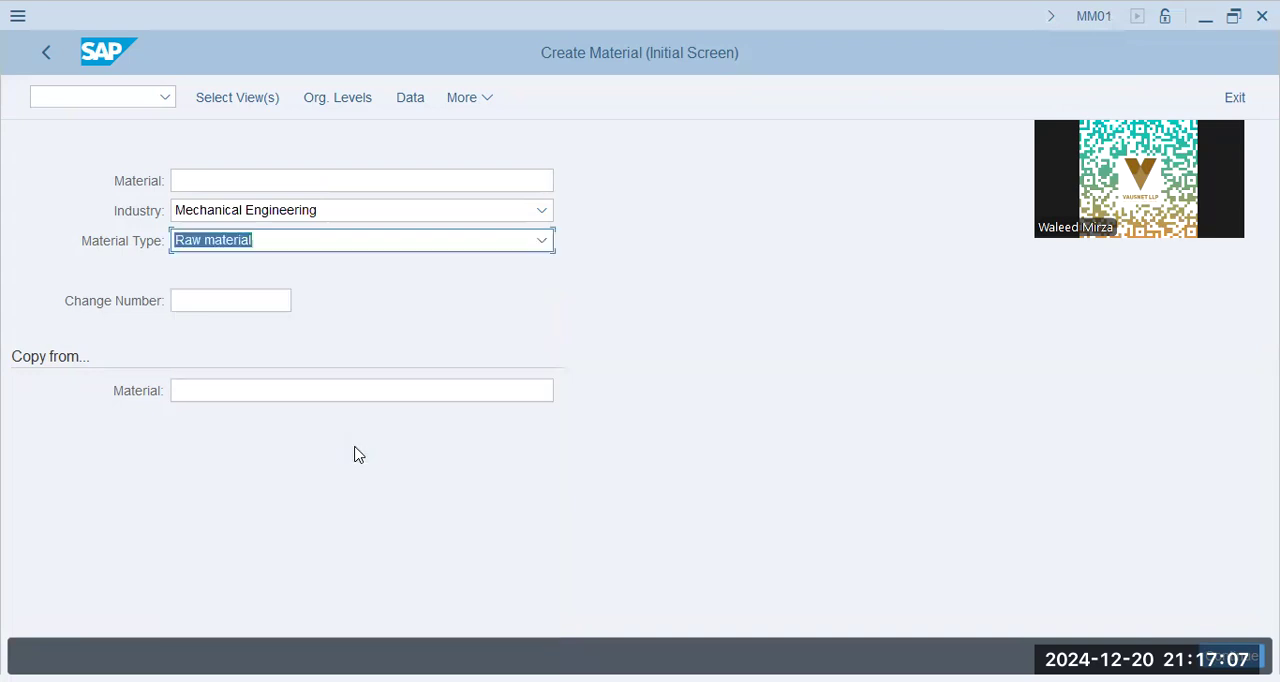
Open the view selection and include Basic Data 1 and 2, Purchasing, MRP 1 to 4, and General Plant Data / Storage 1 and 2
left_click(259, 106)
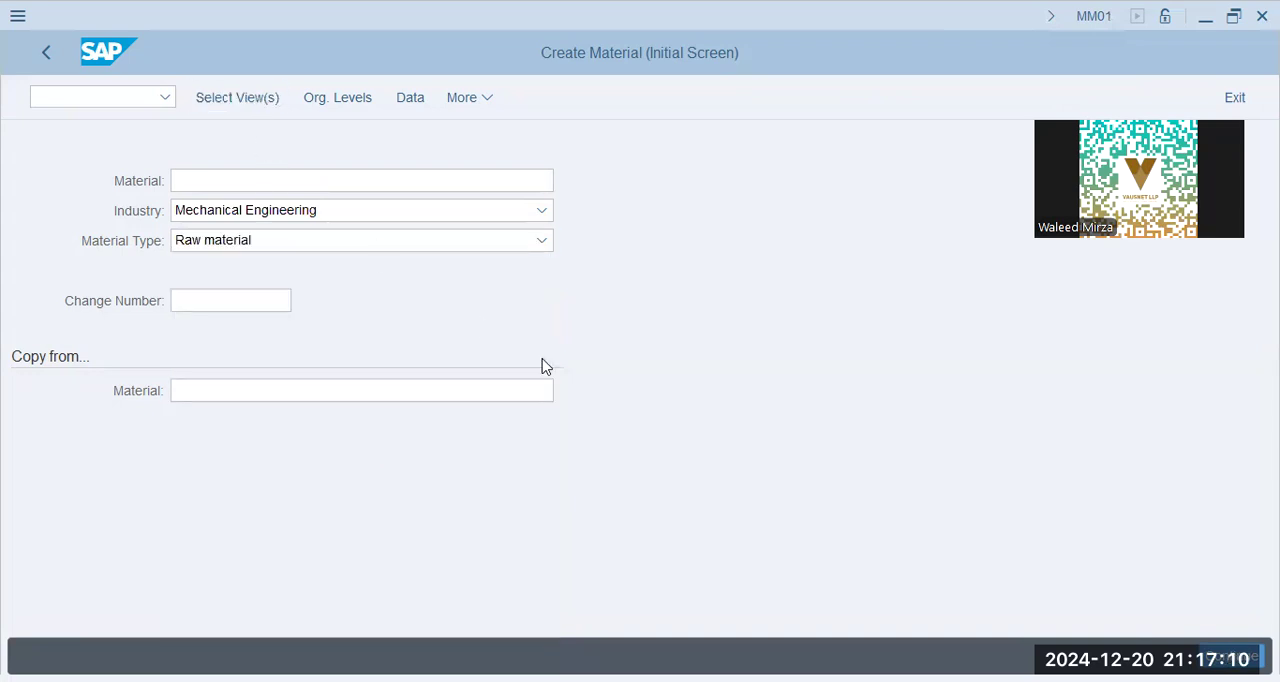
left_click(408, 146)
left_click(408, 170)
left_click(408, 240)
left_click(408, 310)
left_click(408, 333)
left_click(408, 357)
left_click(408, 380)
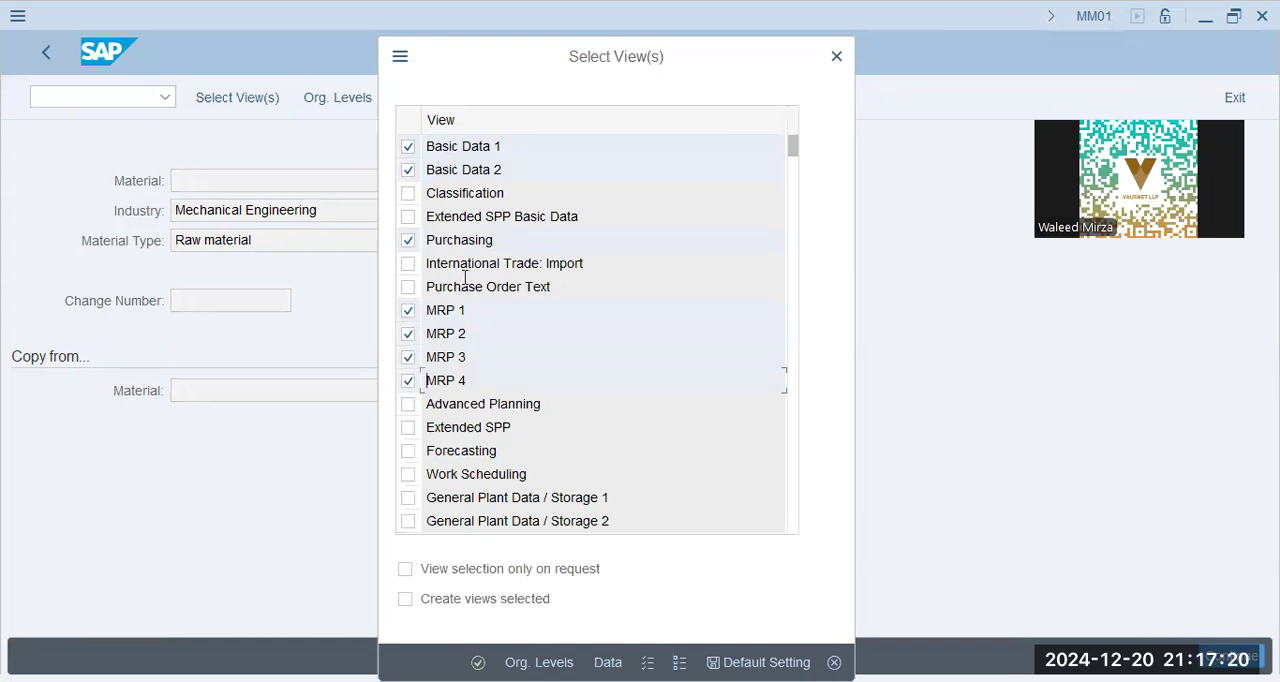
left_click(408, 497)
left_click(408, 523)
Include the Accounting 1, Accounting 2, Costing 1 and Costing 2 views for the material and confirm the view selection
scroll(470, 385, "down", 1)
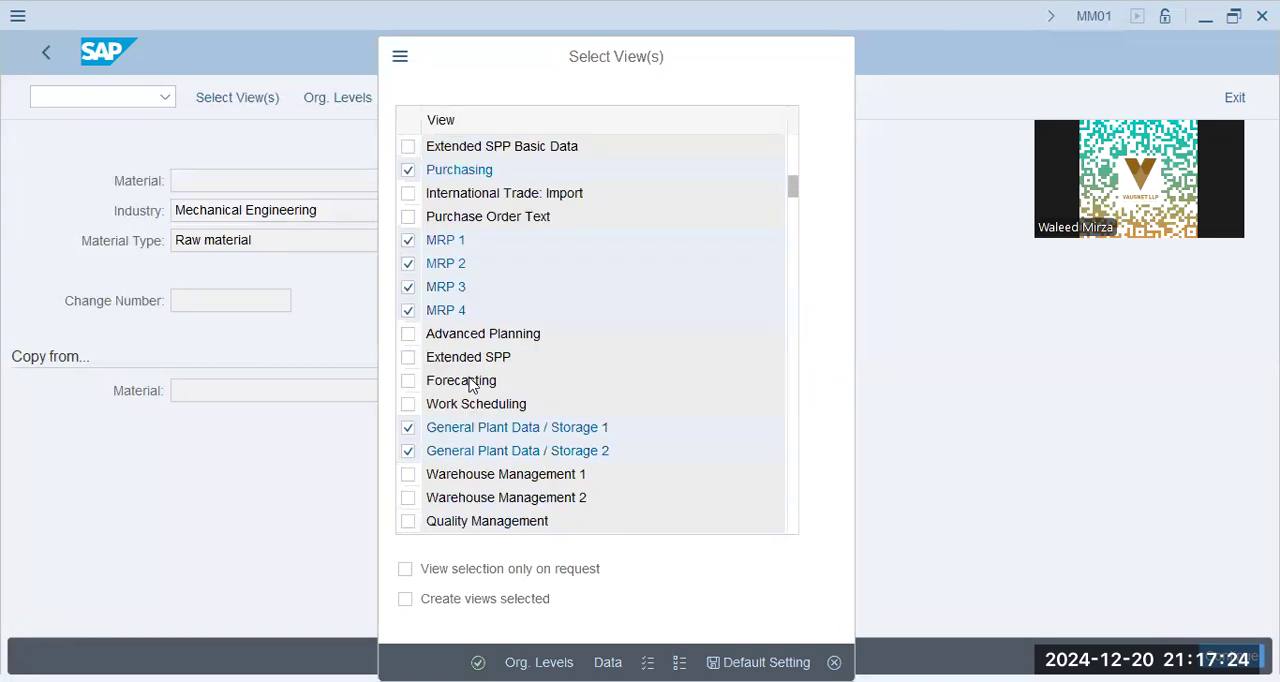
scroll(470, 385, "down", 1)
left_click(408, 474)
left_click(408, 499)
left_click(408, 521)
scroll(482, 440, "down", 1)
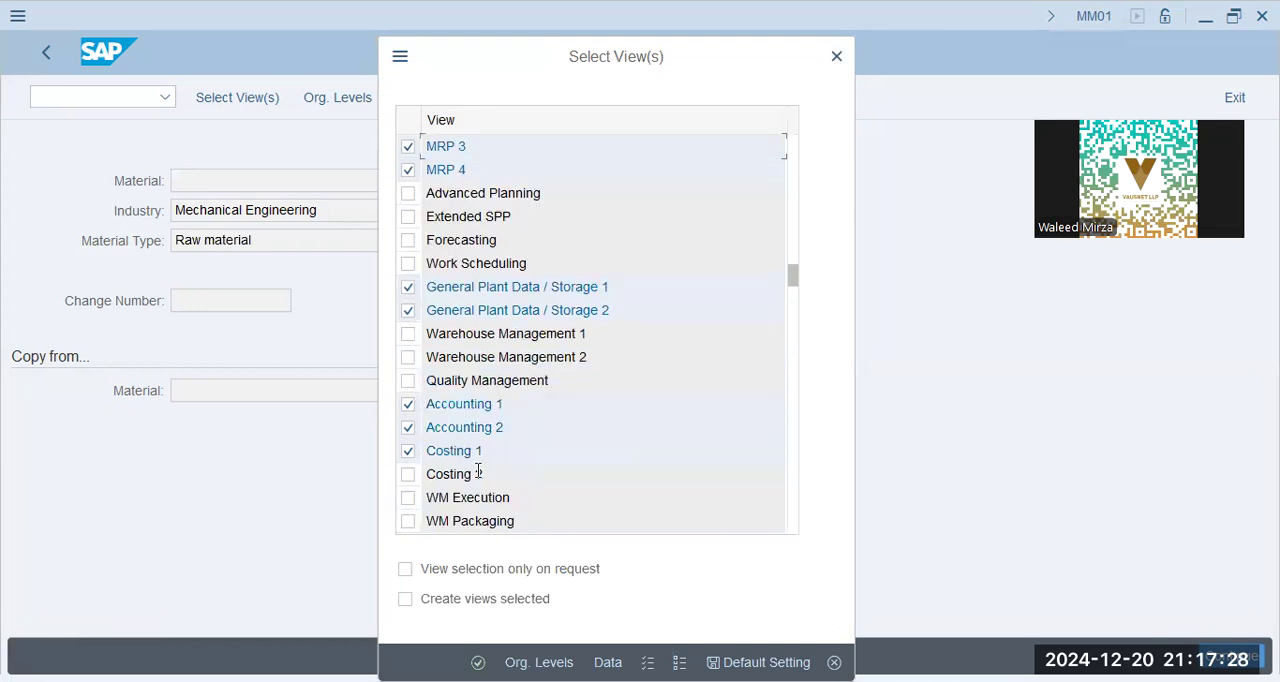
left_click(415, 480)
key("Return")
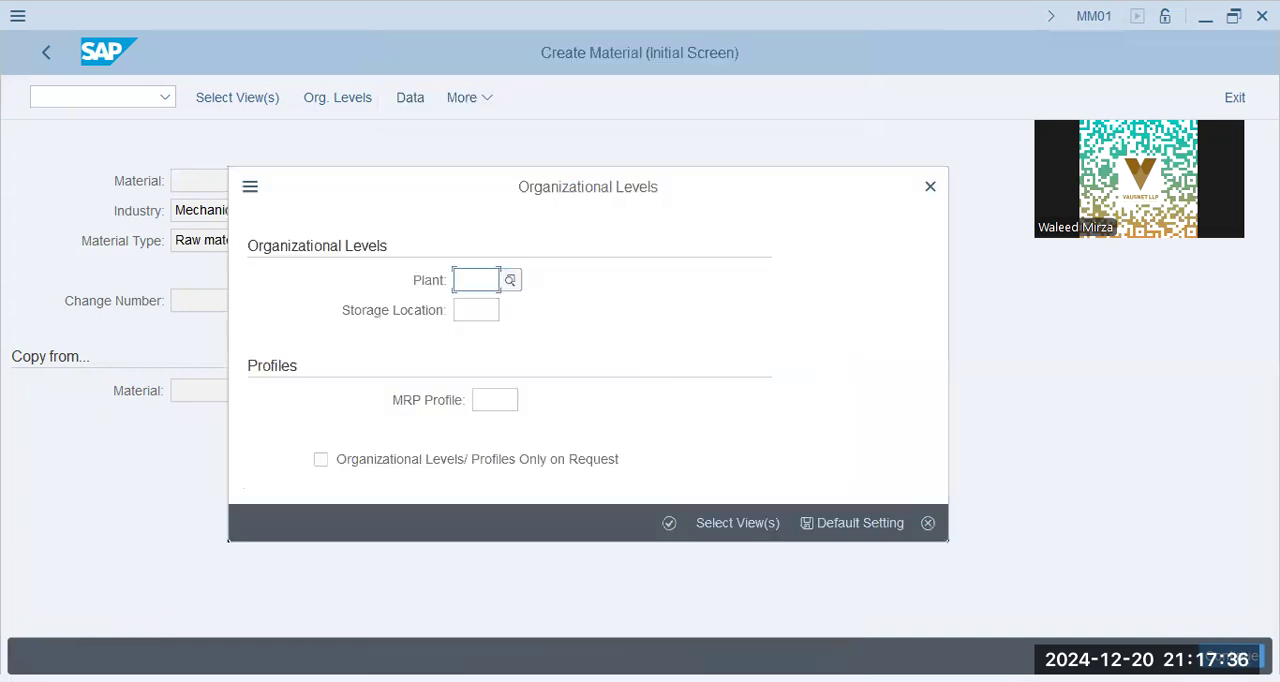
Try to continue with plant BBPG and storage location SHJ as the material's organizational levels
left_click_drag(262, 509, 504, 509)
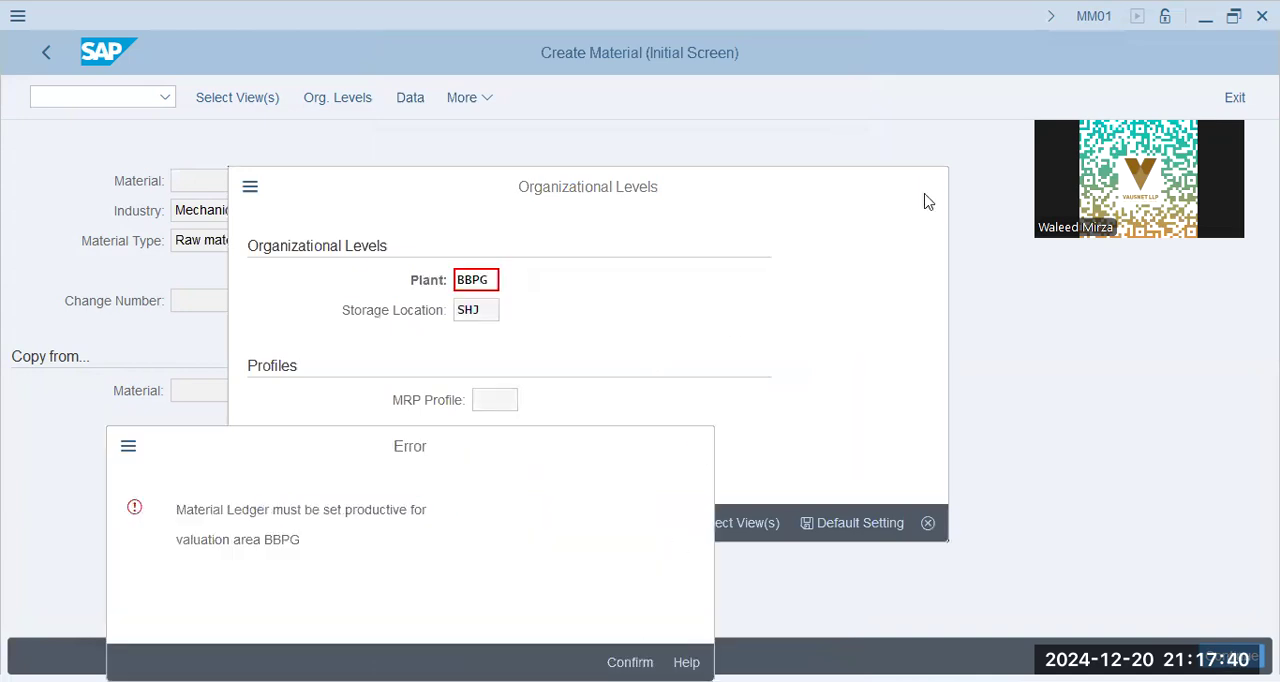
key("Return")
key("Escape")
Display the SAP Customizing Implementation Guide in a new session using transaction SPRO
type("/nspro")
key("Return")
left_click(230, 106)
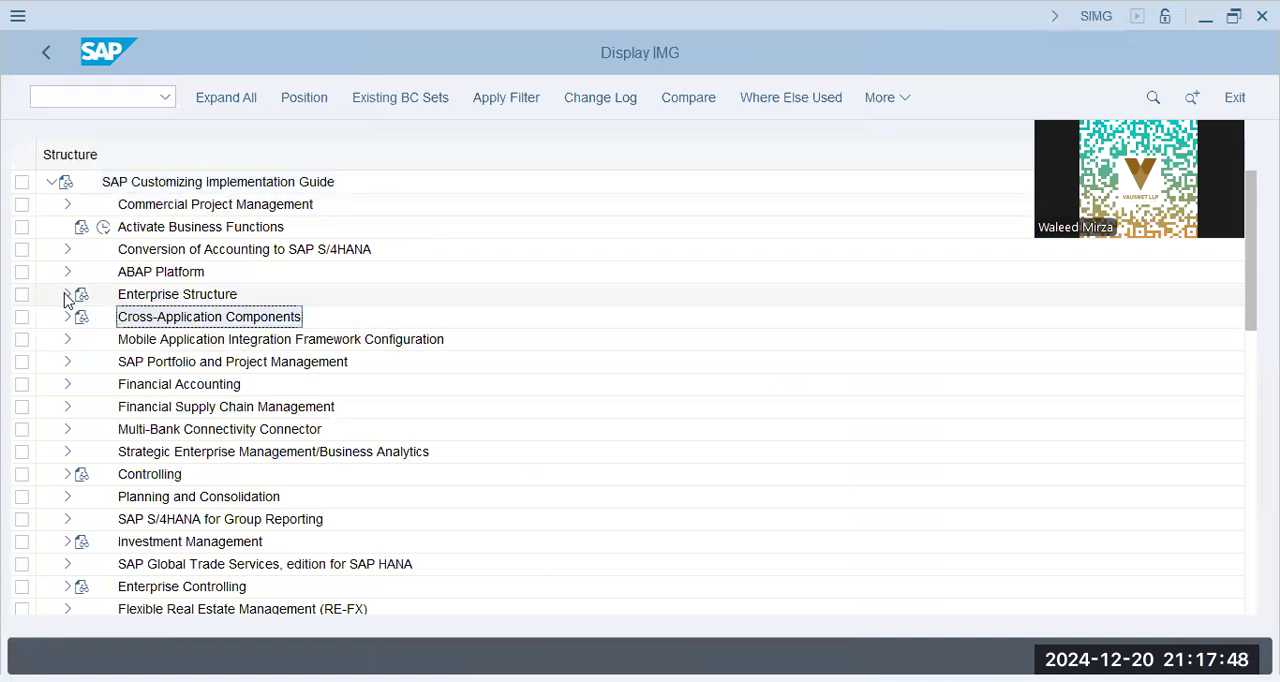
Expand Financial Accounting, General Ledger Accounting, Master Data, G/L Accounts and Preparations in the implementation guide
left_click(69, 295)
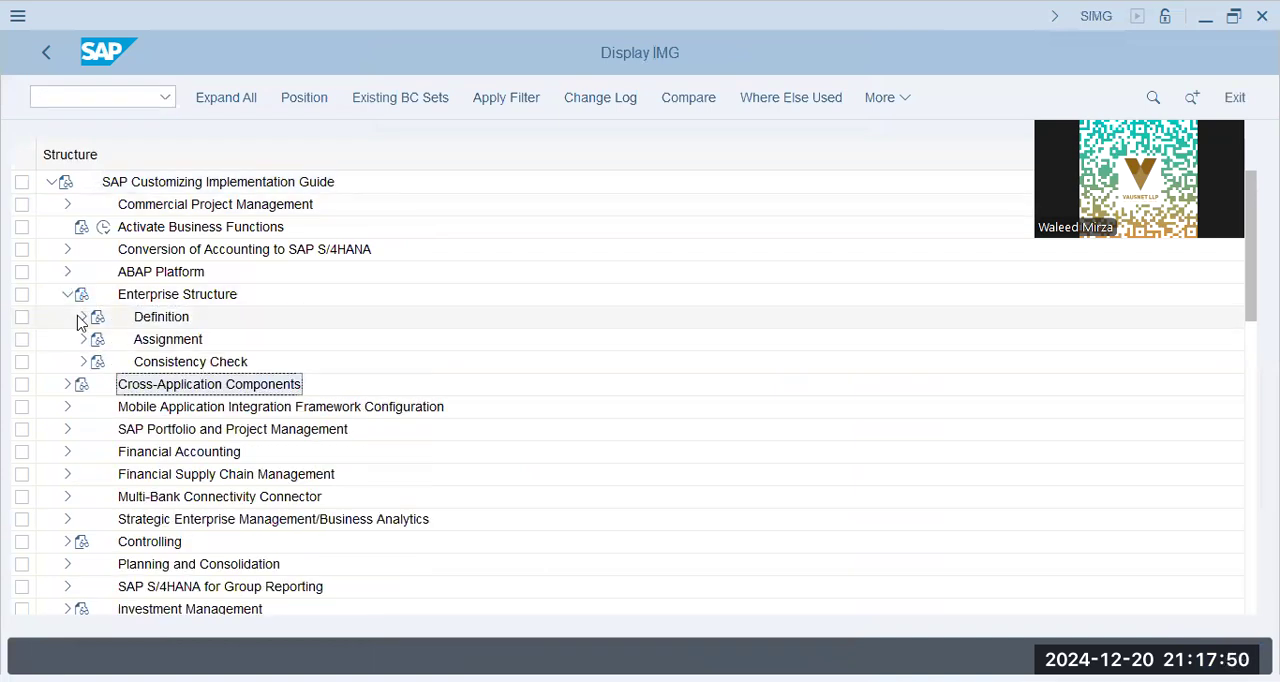
left_click(66, 295)
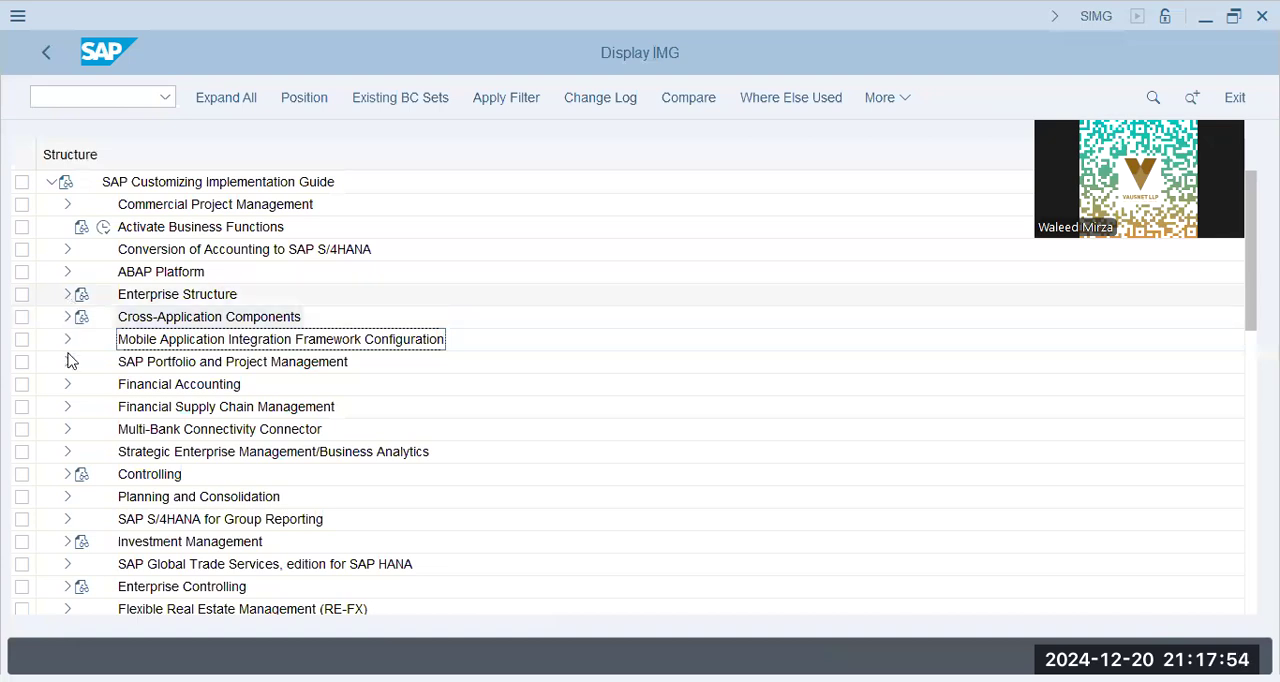
left_click(66, 386)
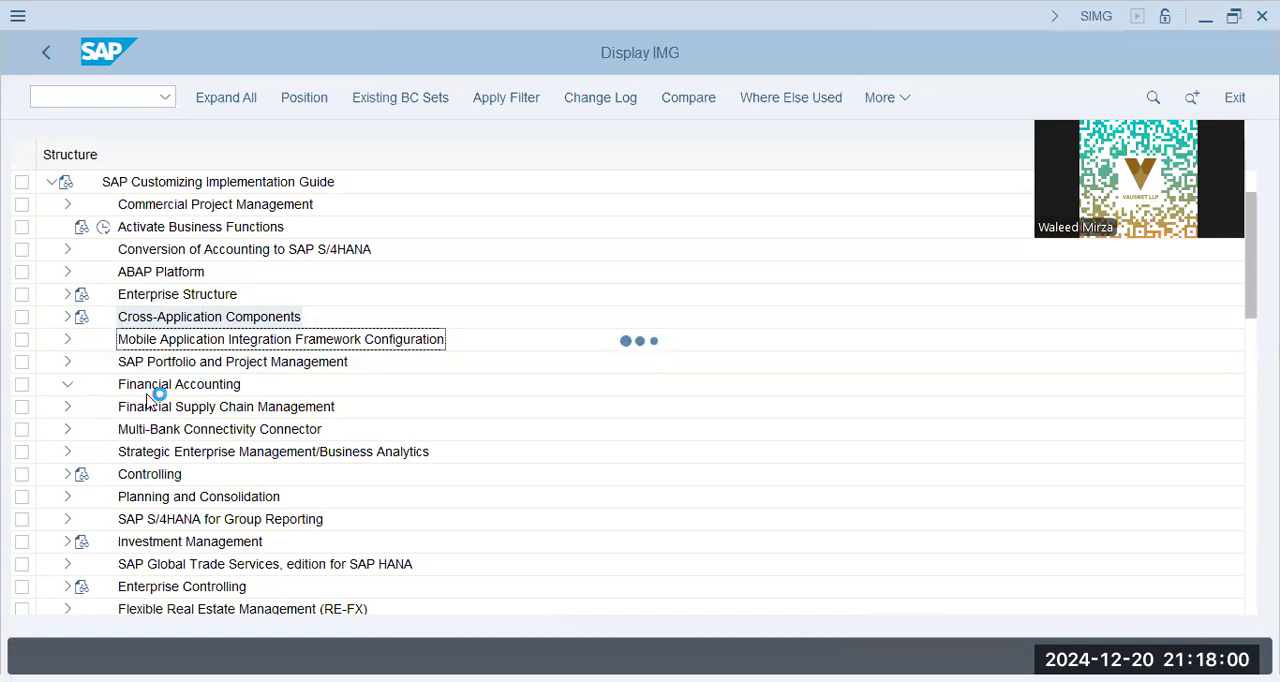
left_click(84, 362)
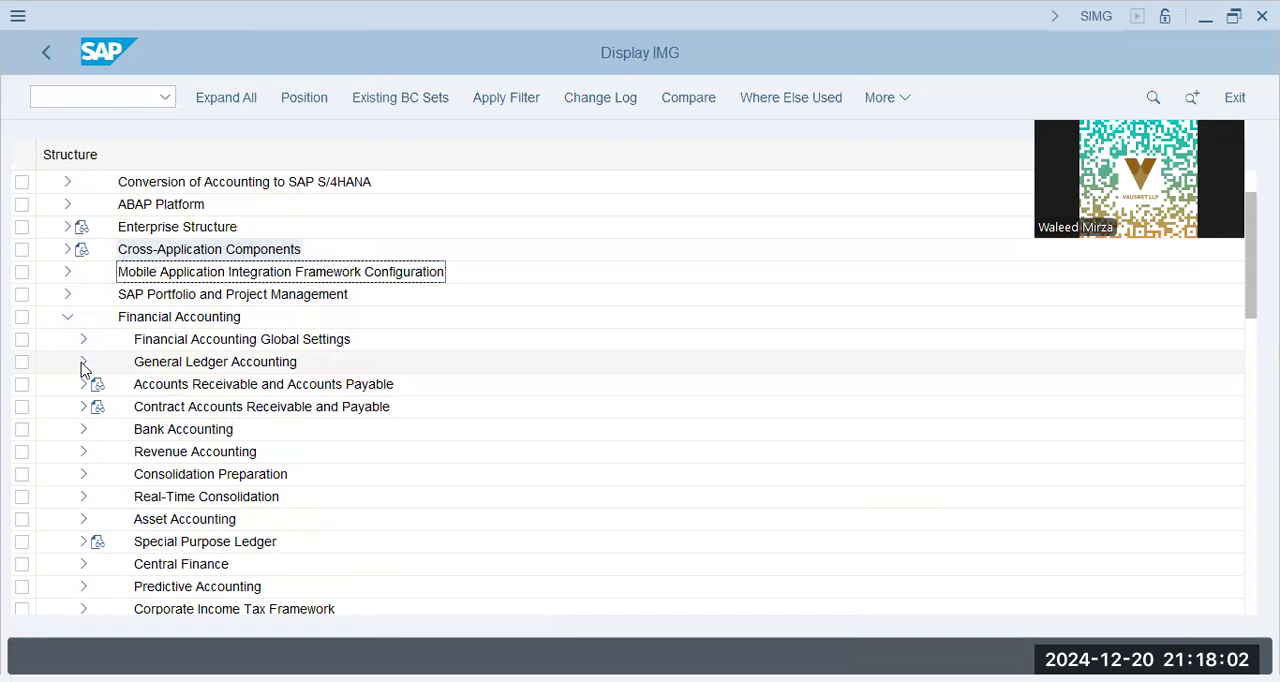
left_click(99, 385)
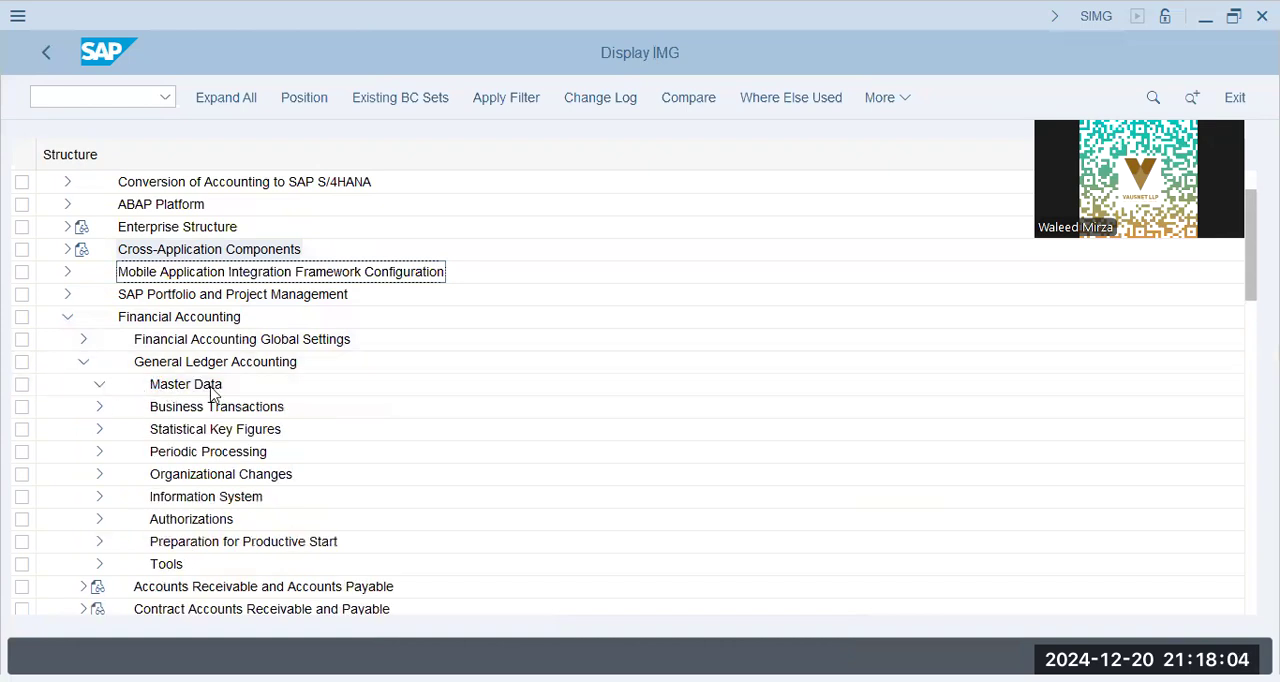
left_click(115, 408)
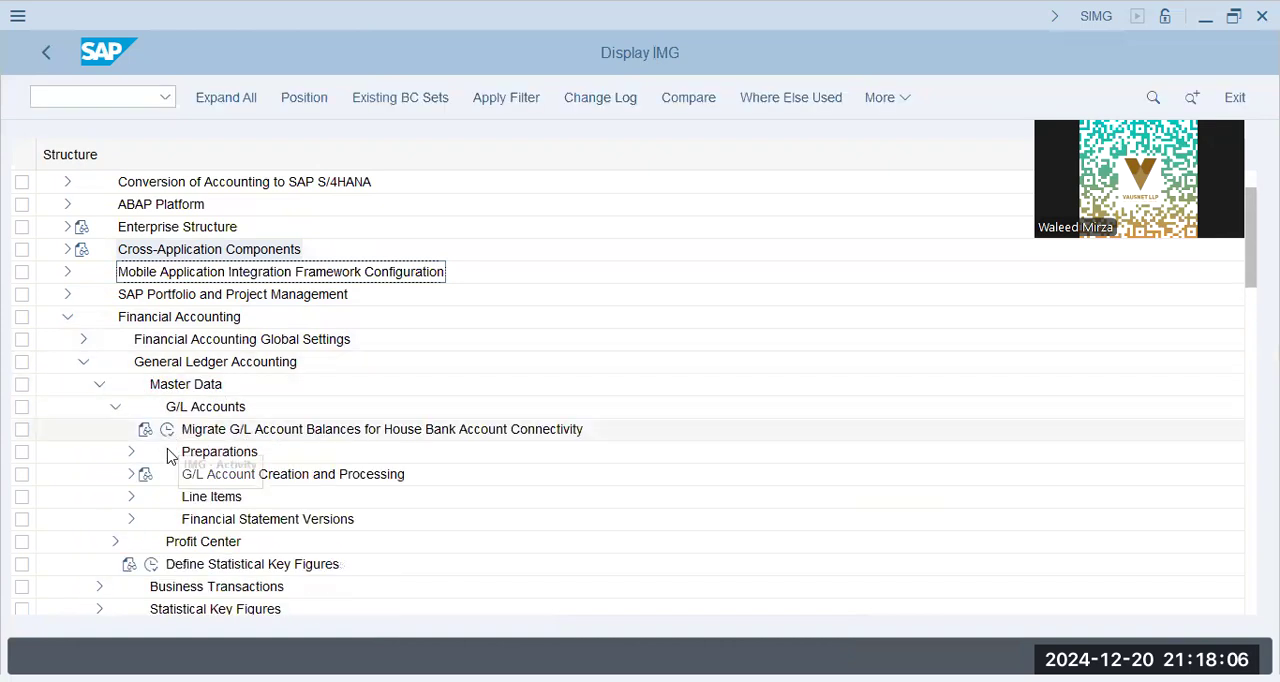
left_click(131, 451)
Look up chart of accounts BBPG in Edit Chart of Accounts List, and return to the implementation guide
left_click(252, 340)
left_click(200, 368)
left_click(183, 362)
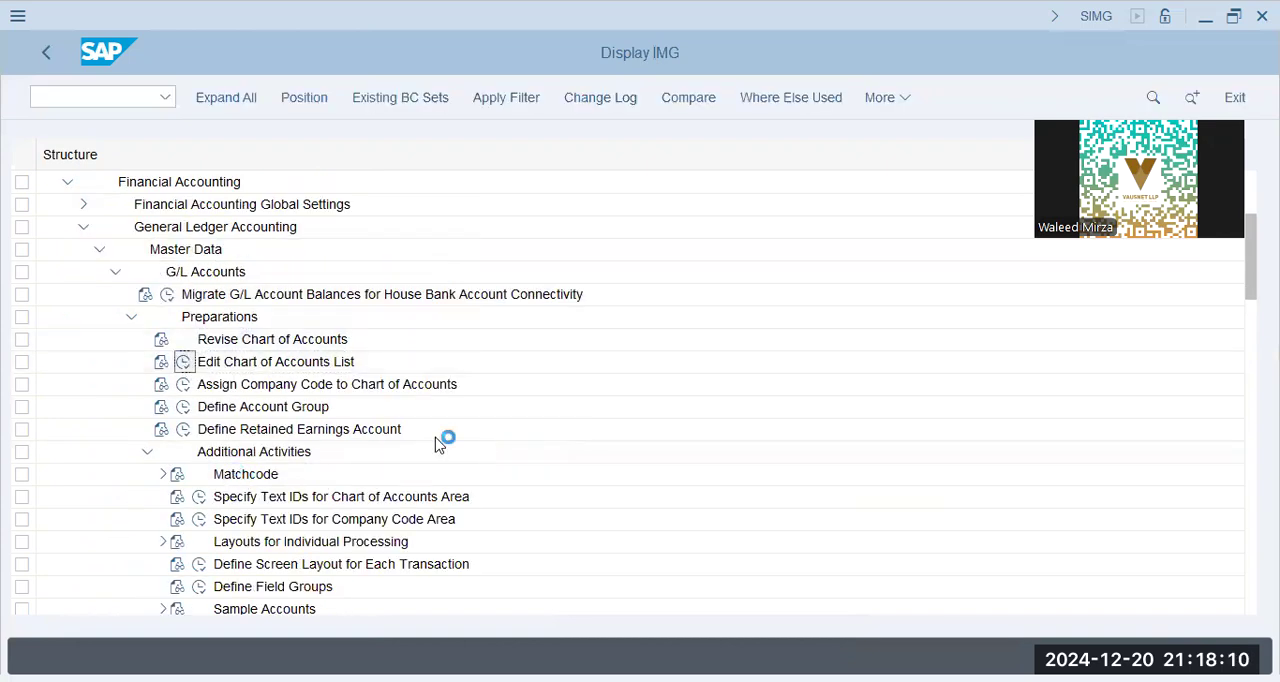
left_click(285, 606)
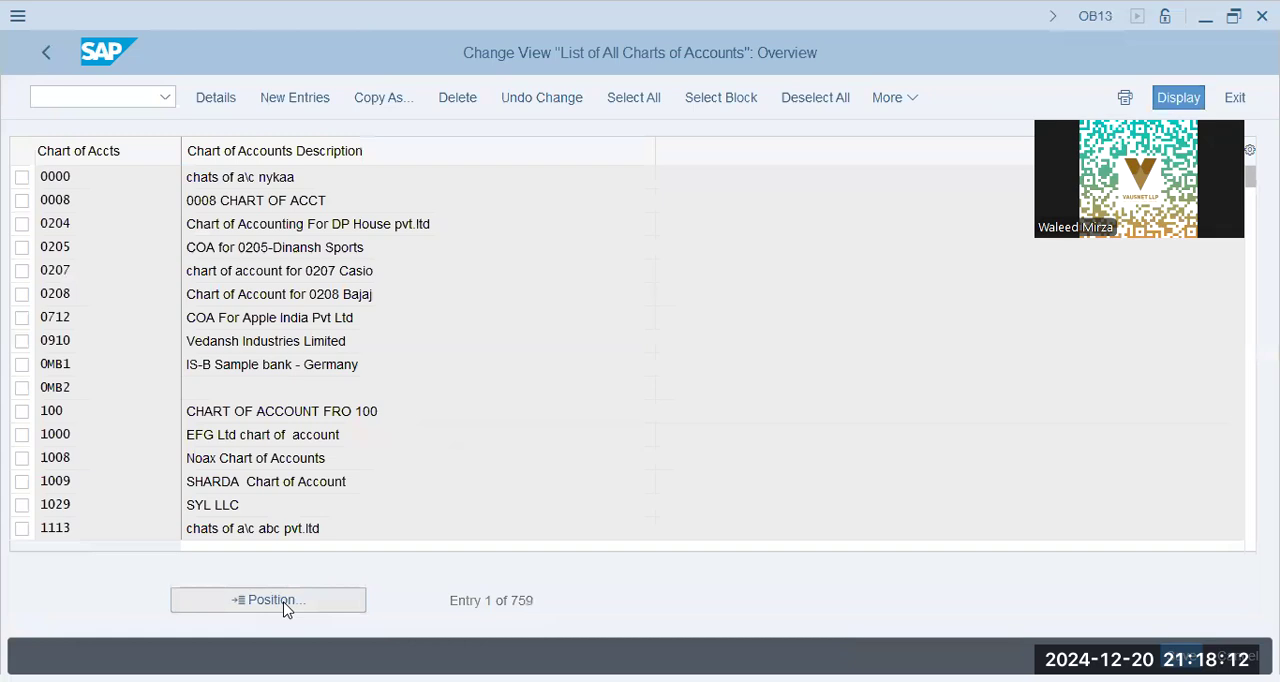
type("bbpg")
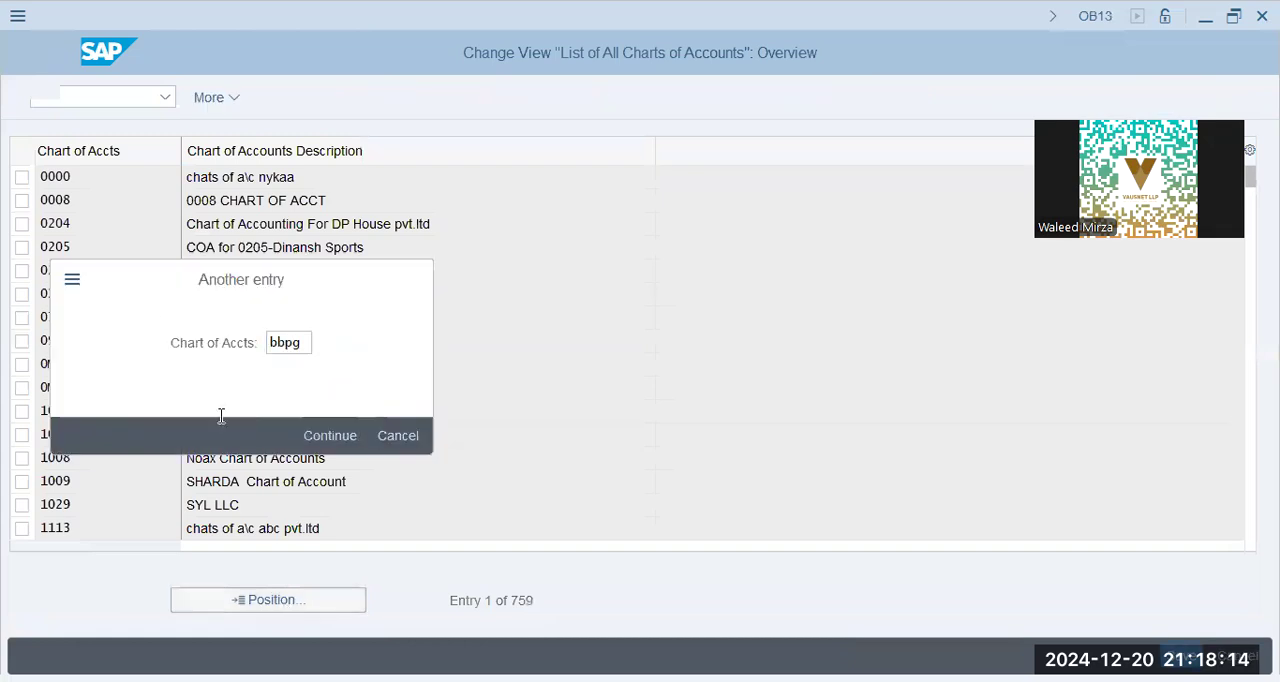
key("Return")
left_click(50, 53)
Assign chart of accounts BBPG to company code BBPG and save the assignment in the BlueBox Group SD/MM customizing request
left_click(184, 387)
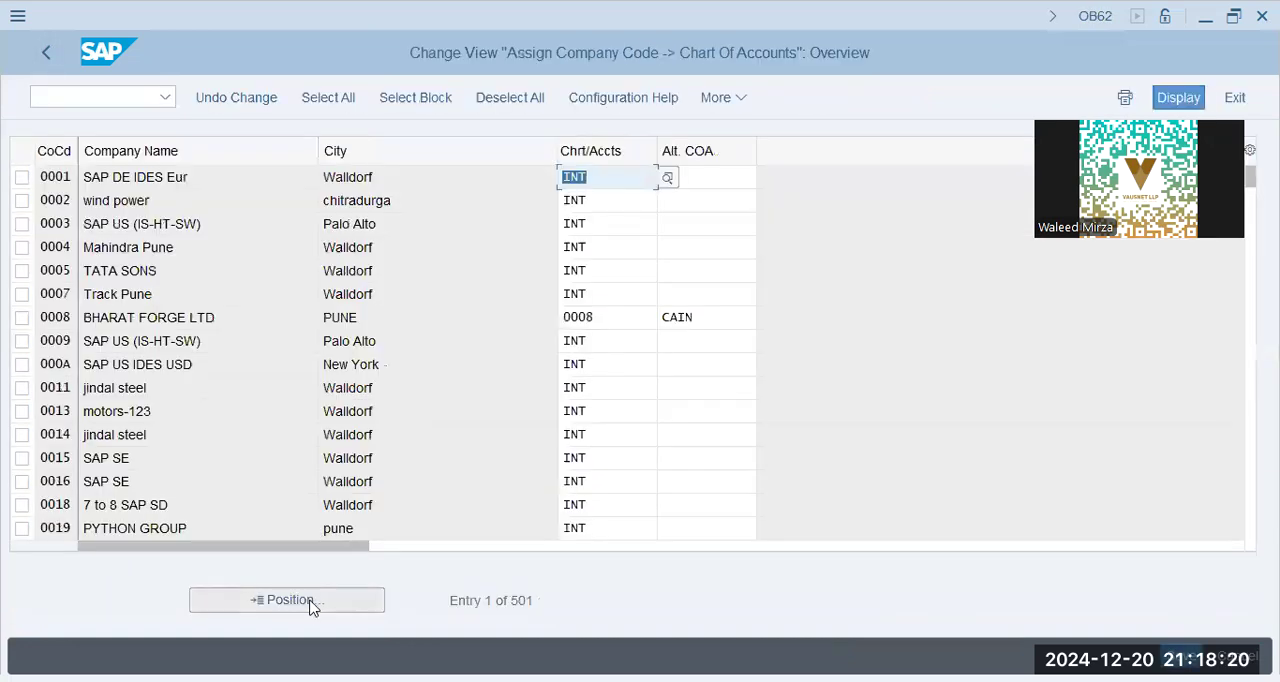
left_click(316, 610)
type("bbpg")
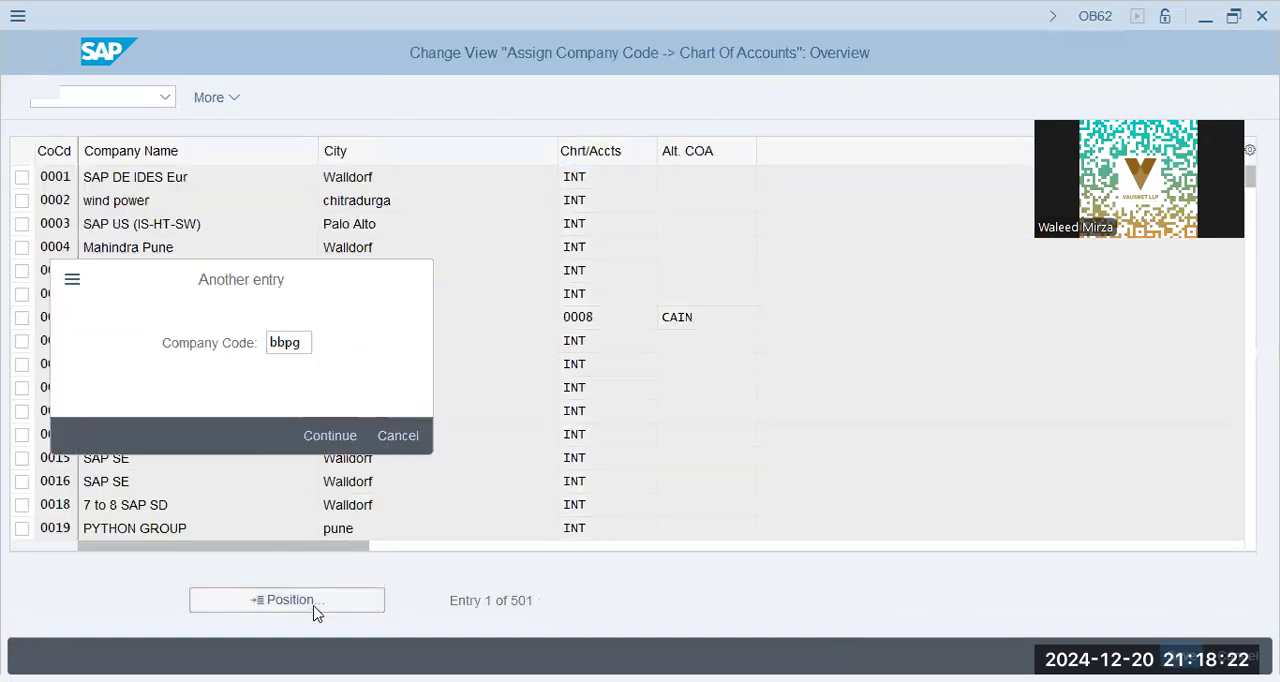
key("Return")
left_click(606, 181)
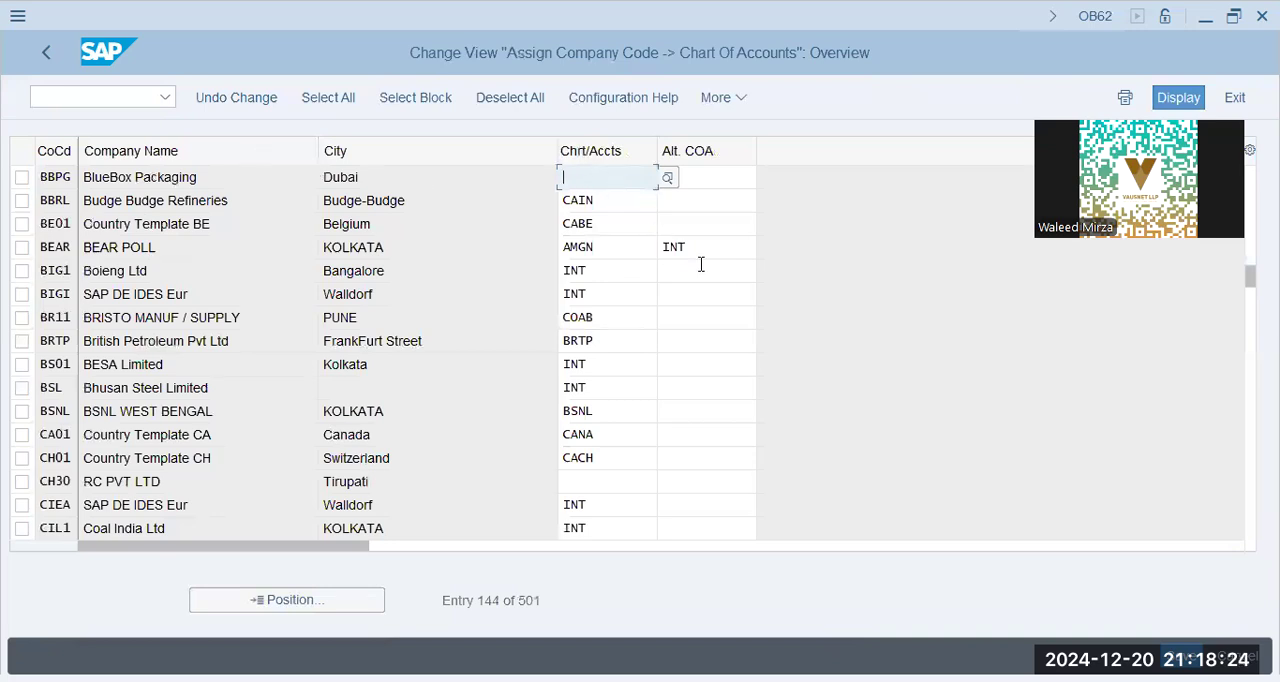
type("bbpg")
key("Return")
key("ctrl+c")
key("ctrl+s")
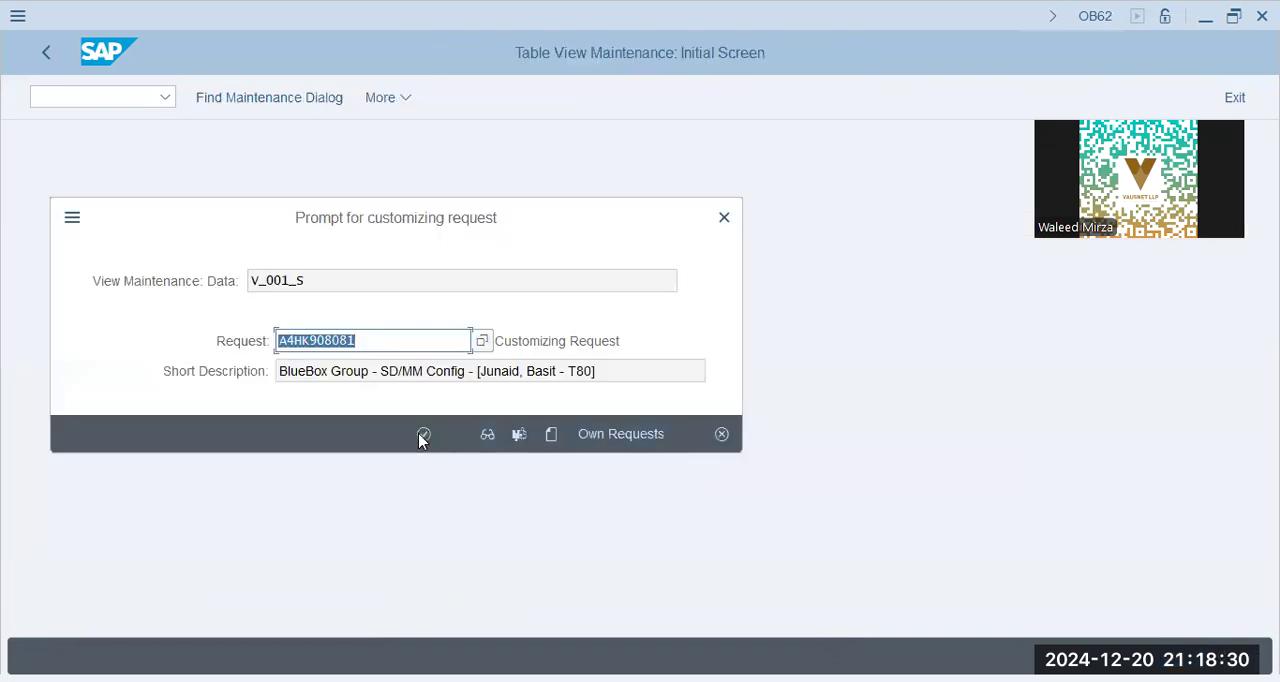
left_click(423, 434)
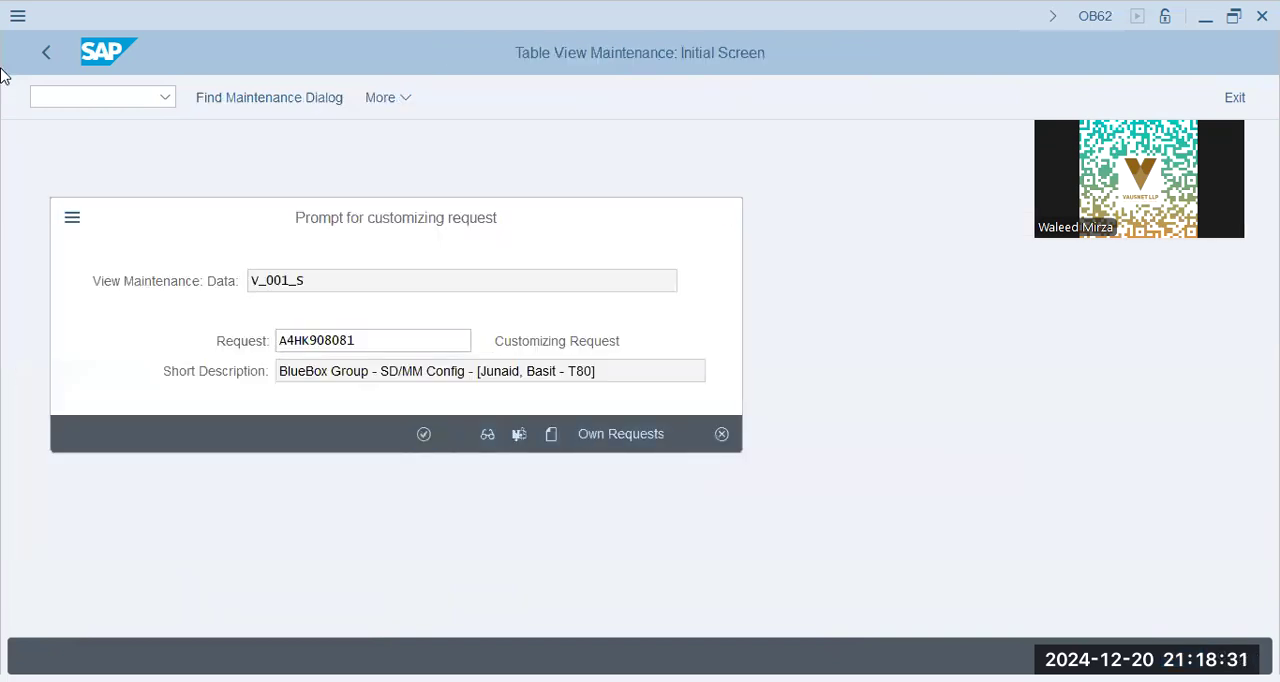
left_click(47, 50)
Open Define Account Group, check the transport requests in the other session, and look up the account groups of chart of accounts GAP9
left_click(183, 406)
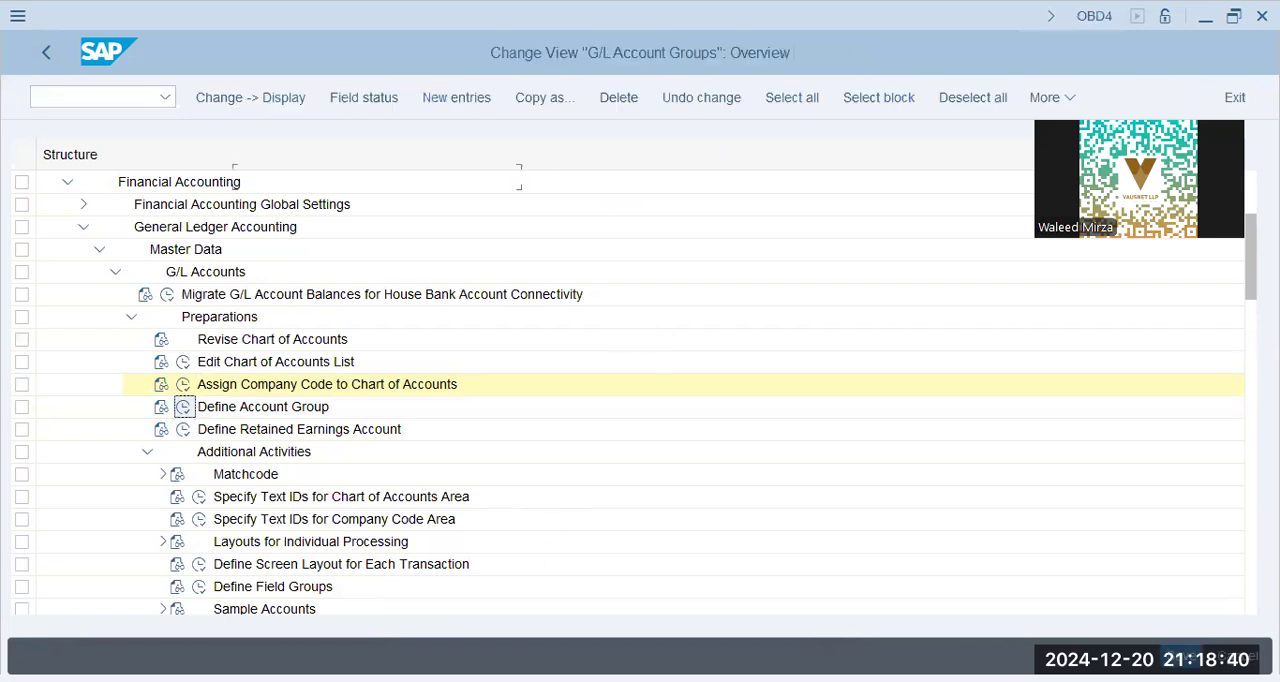
key("alt+Tab")
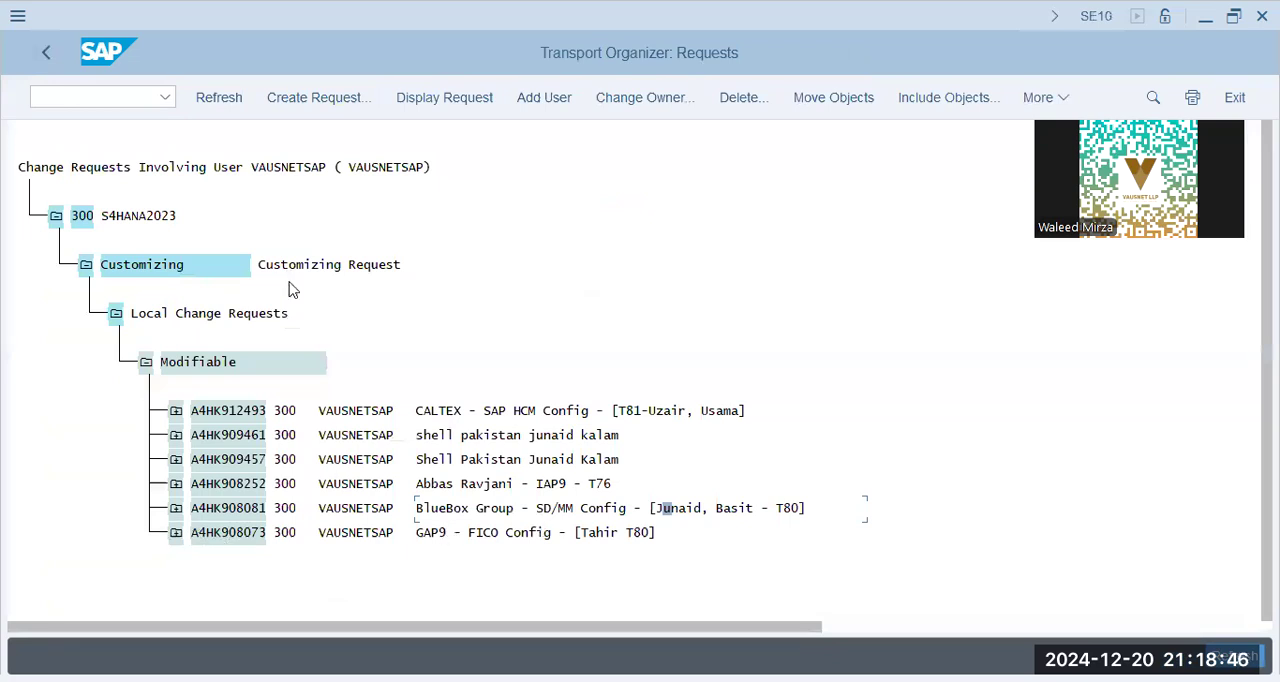
key("alt+Tab")
left_click(268, 600)
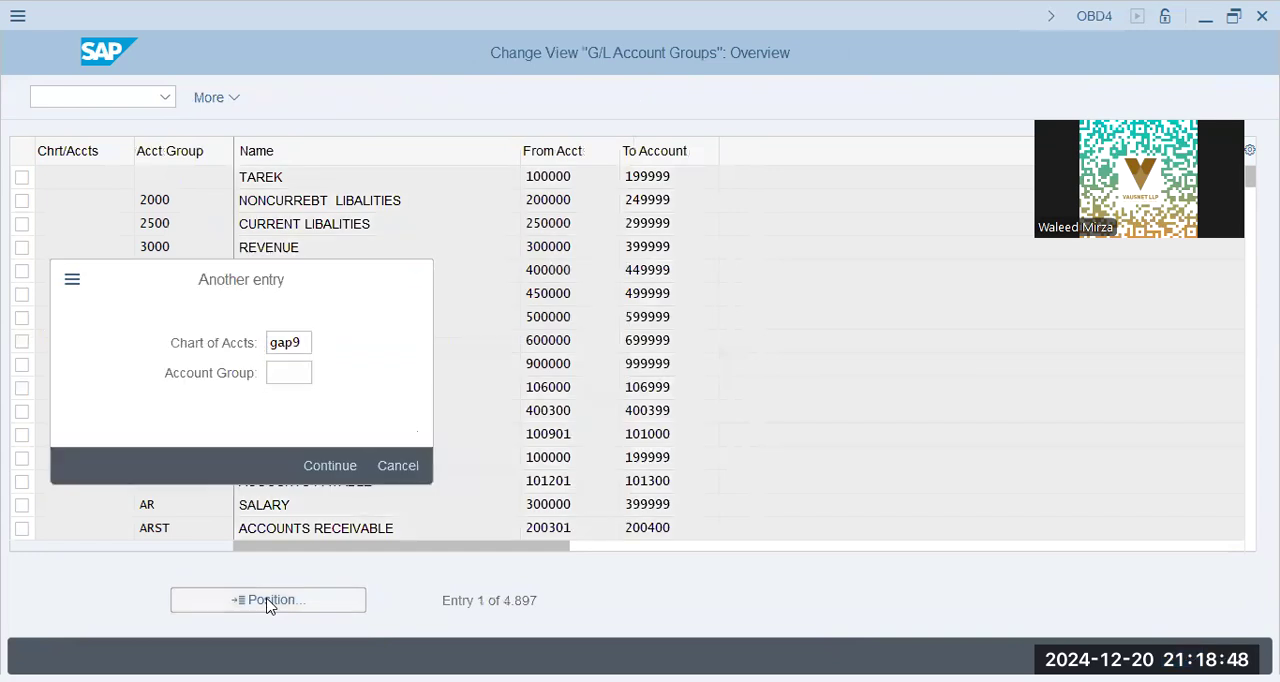
key("Return")
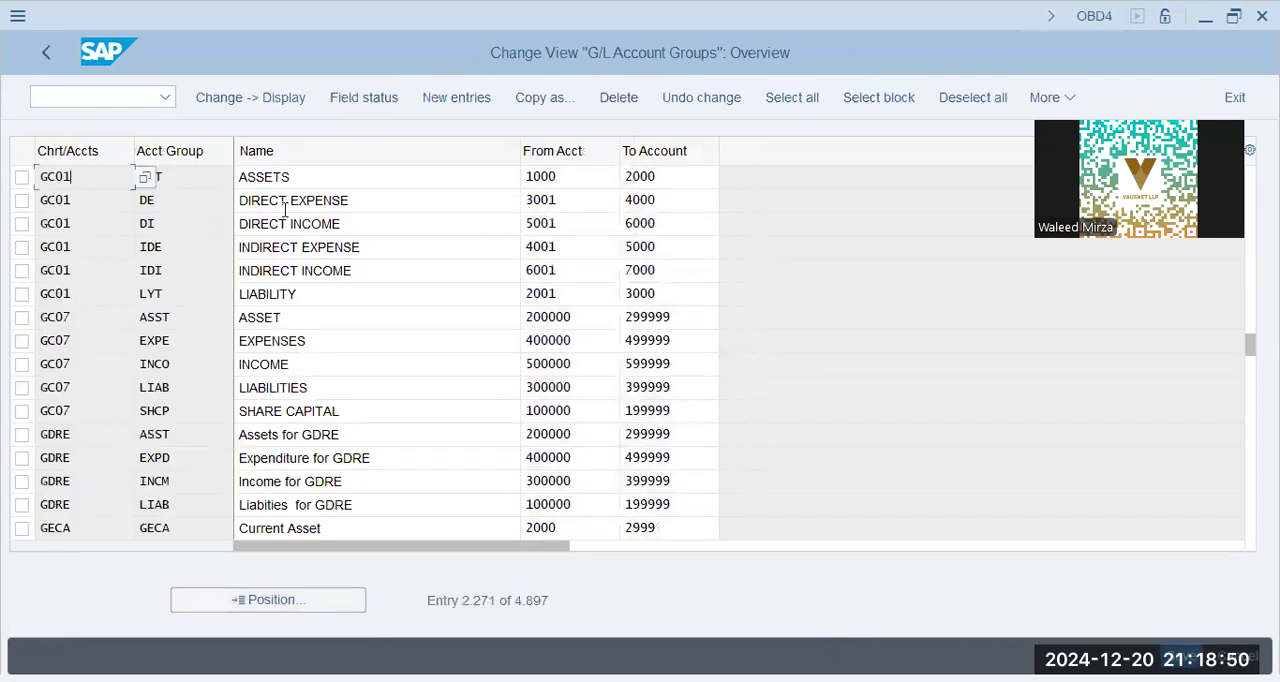
Look up chart of accounts LAP9 in the G/L account group list
left_click(314, 604)
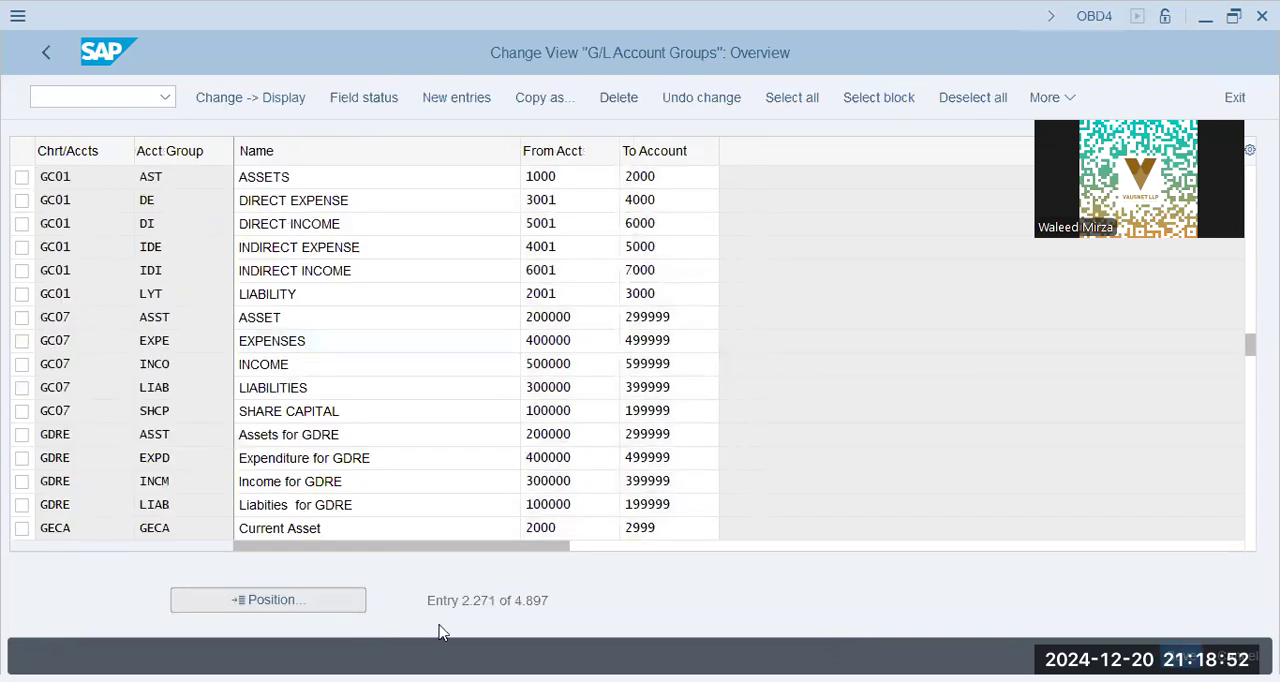
type("lap9")
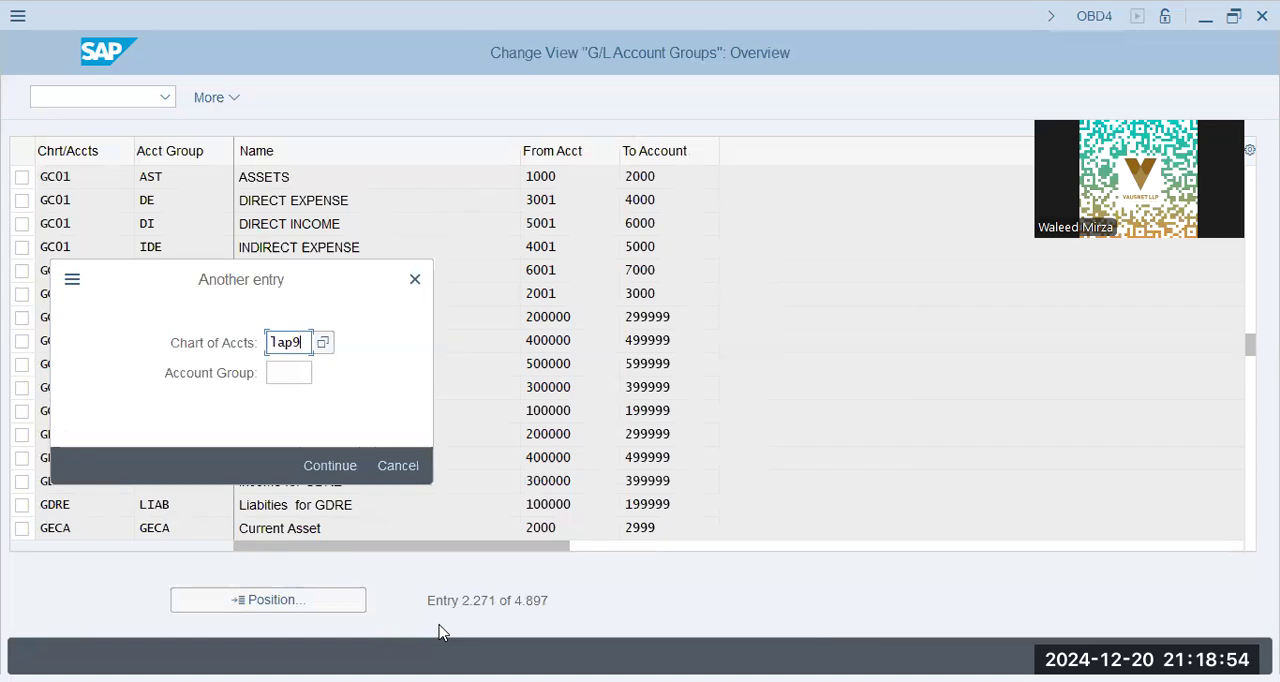
key("Return")
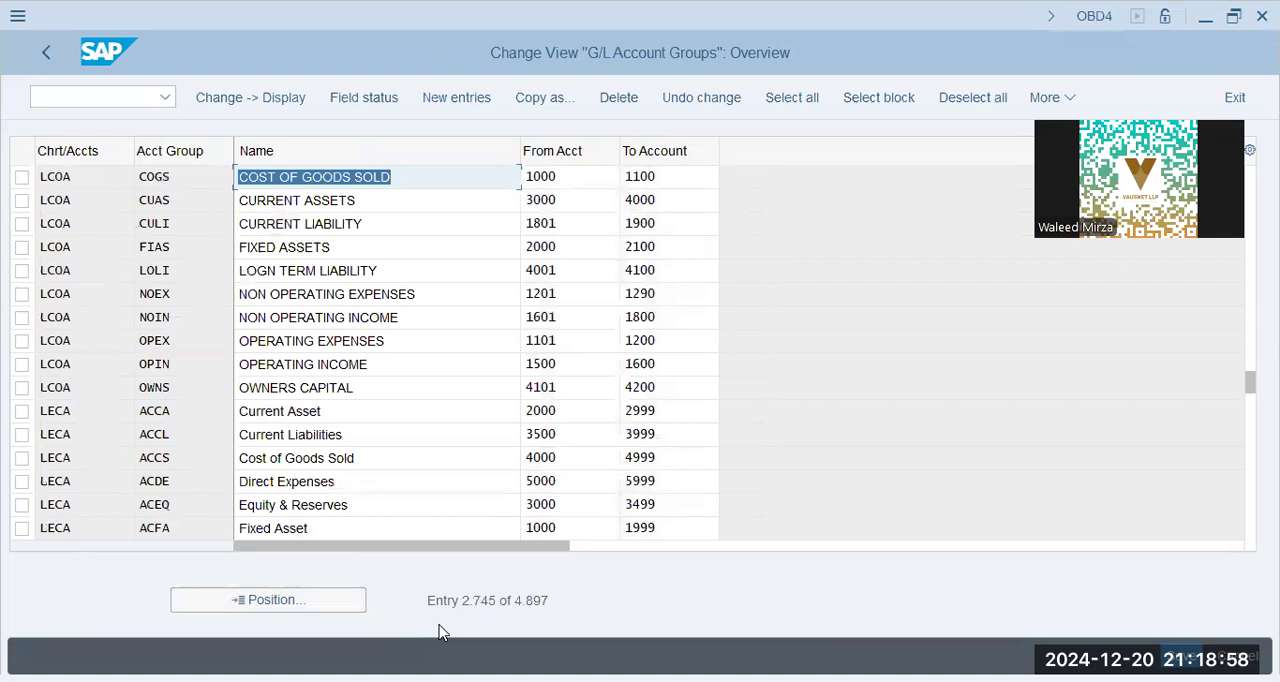
left_click(286, 599)
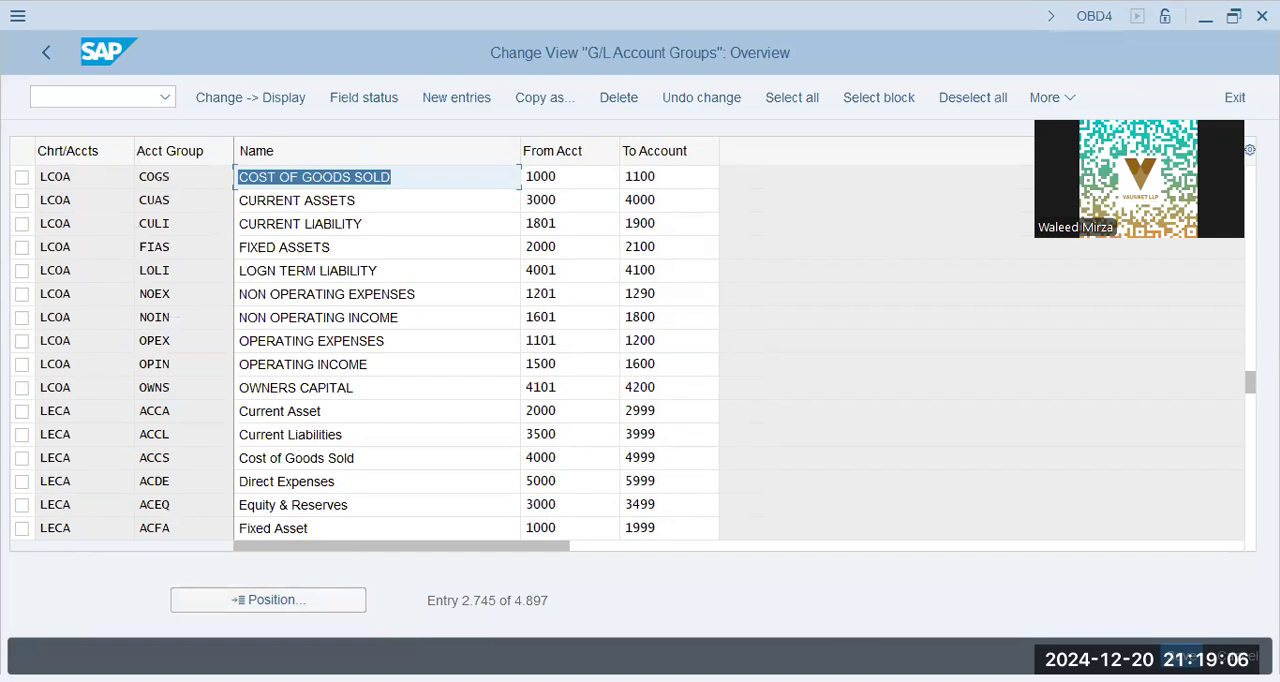
left_click(291, 251)
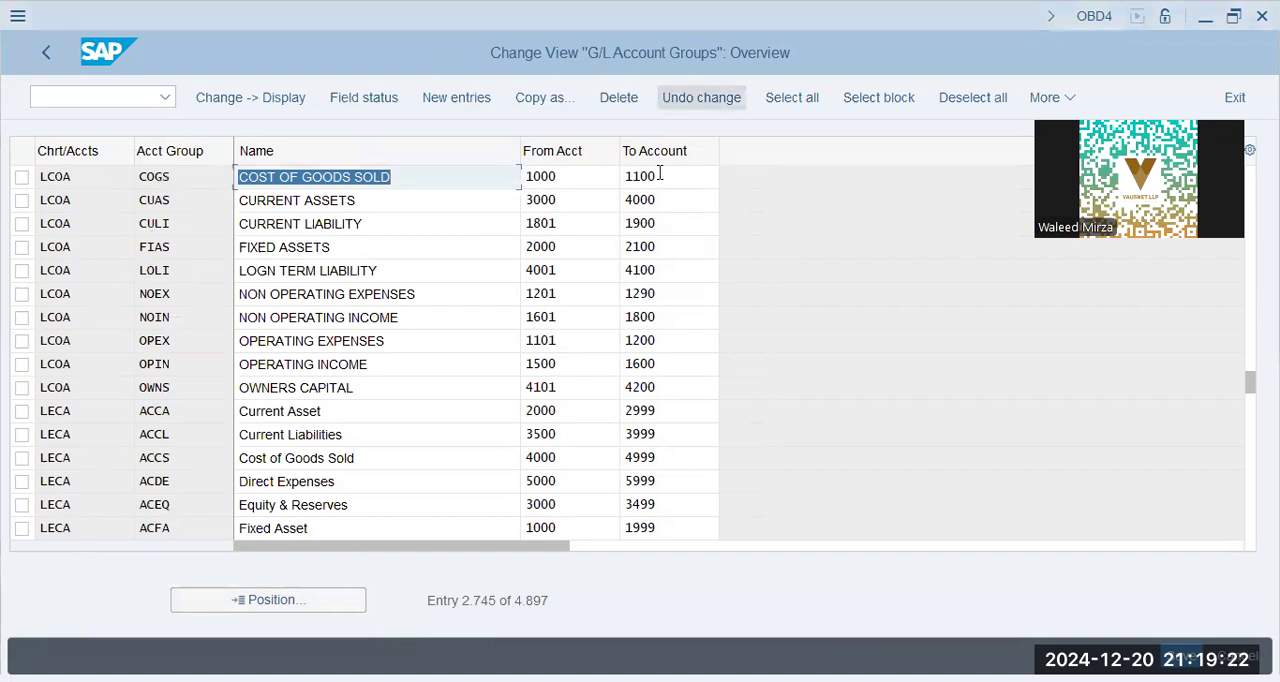
key("alt+Tab")
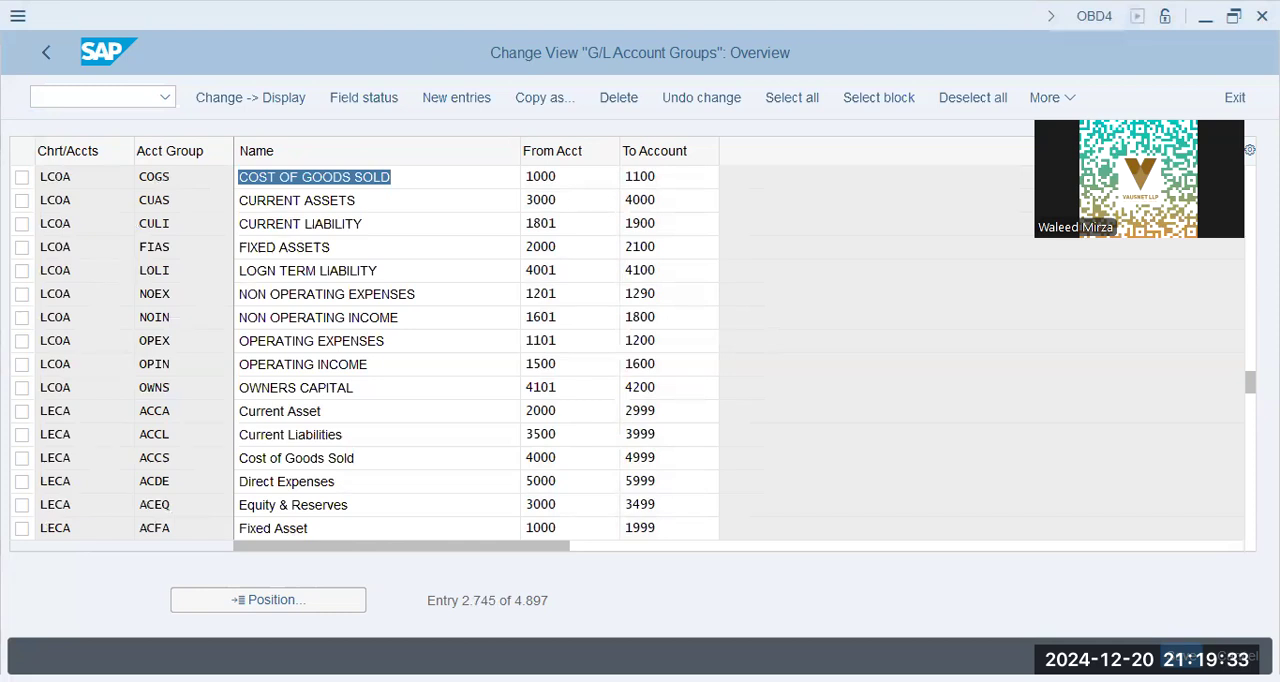
Create new G/L account group entries by pasting the XAP9 groups 0BAL, ASTS, EXPN, INCO, LIAB, MATL and SCST
left_click(462, 99)
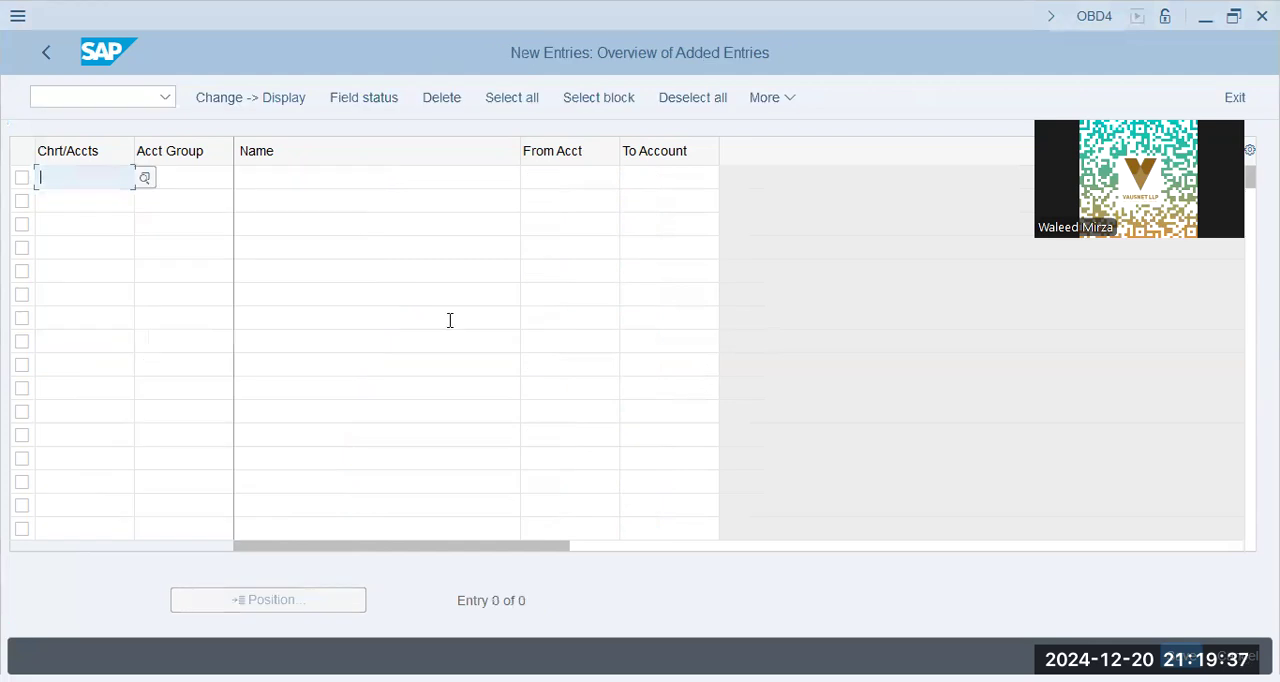
key("alt+Tab")
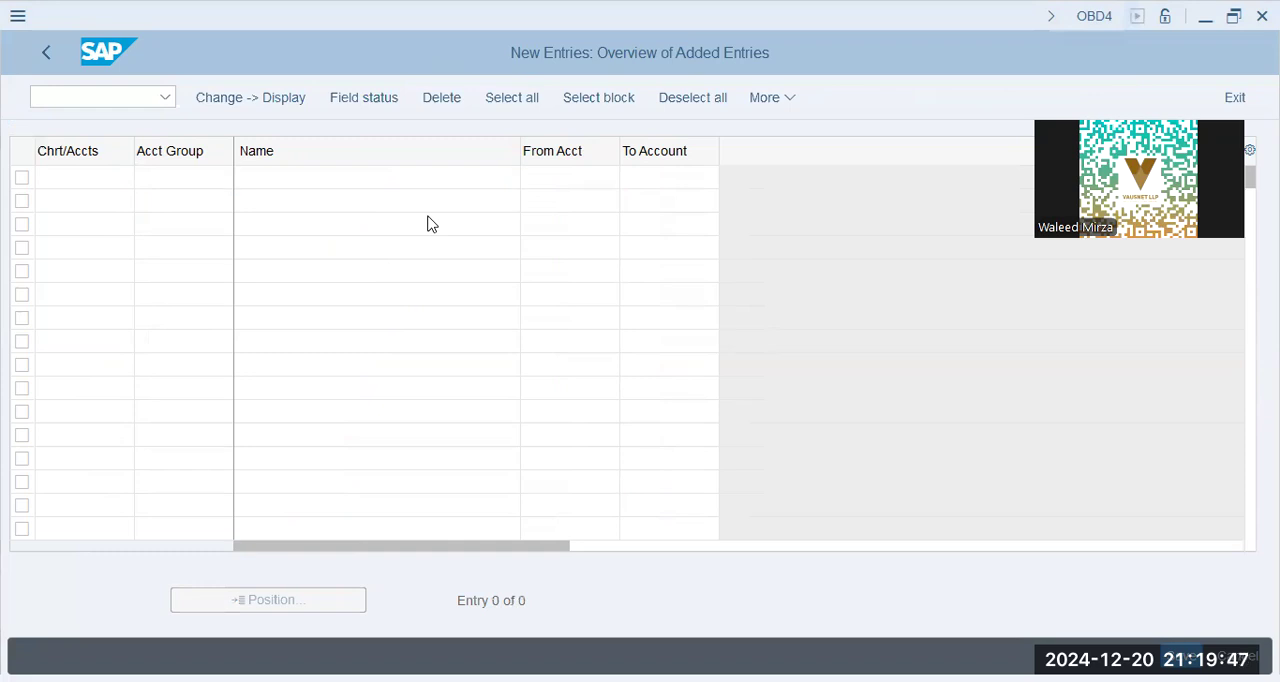
left_click(315, 609)
left_click(86, 183)
key("ctrl+v")
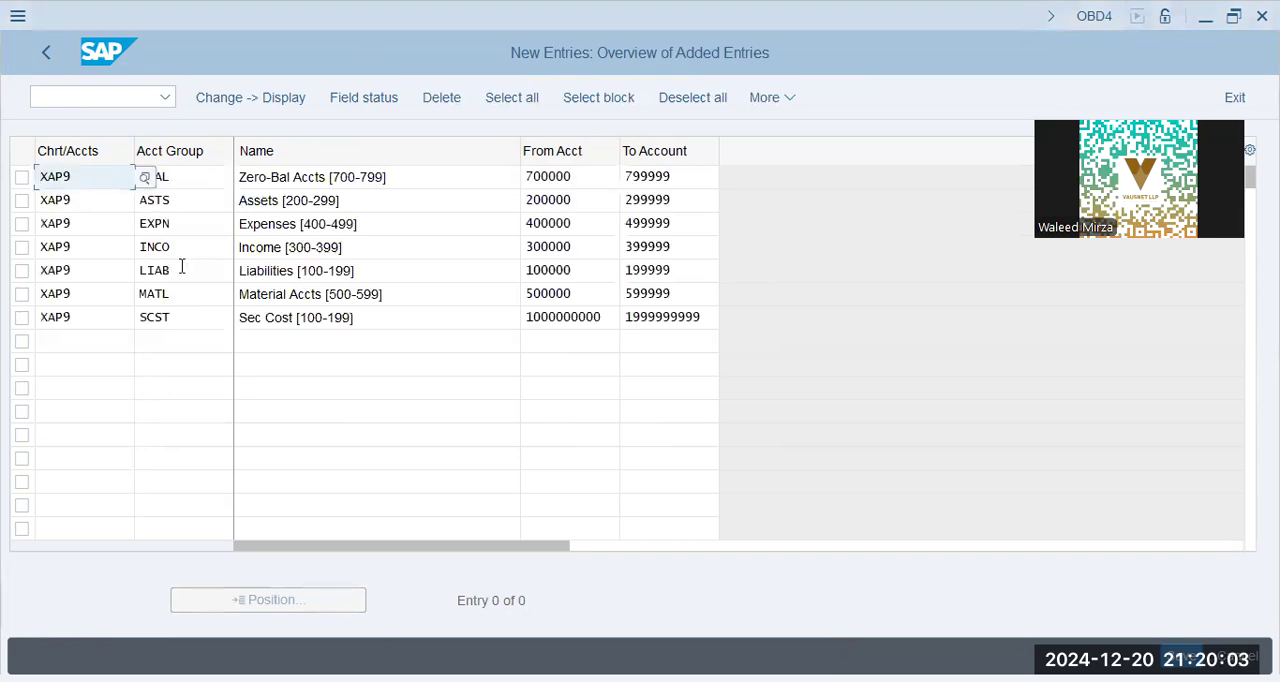
Set the chart of accounts of group 0BAL to BBPG and clear XAP9 from the other six new entries
key("ctrl+a")
type("BBPG")
left_click(368, 228)
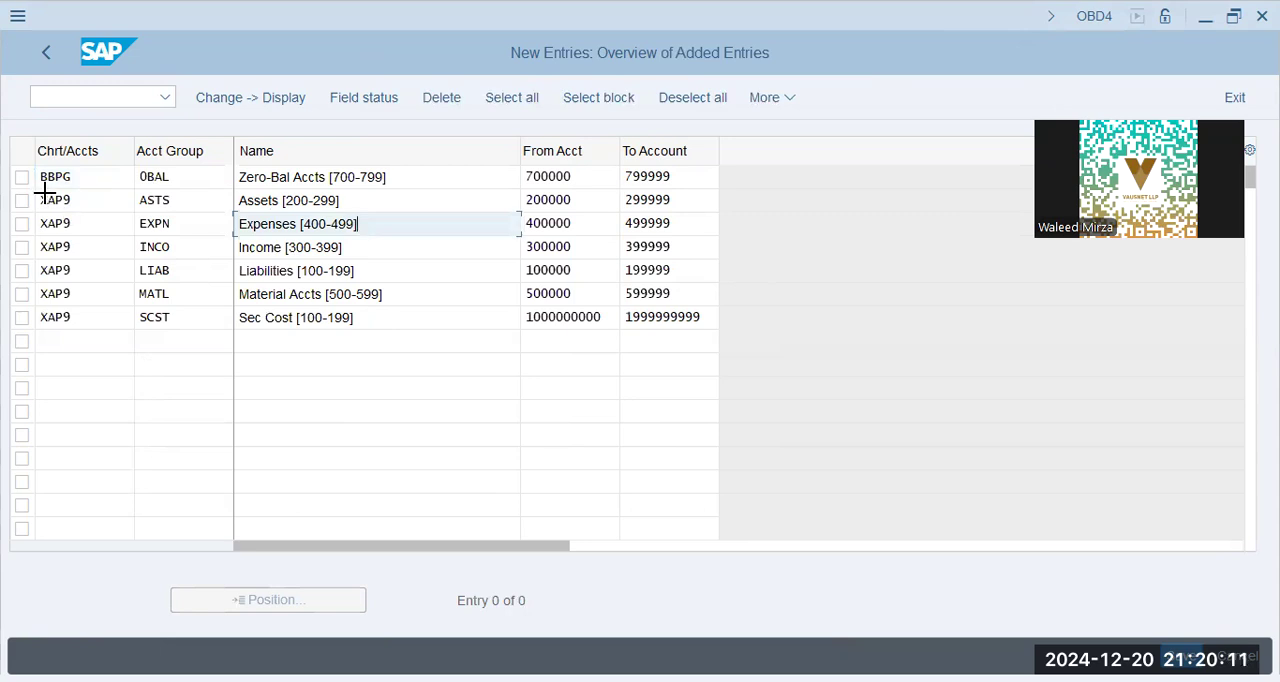
left_click_drag(45, 190, 101, 324)
key("Delete")
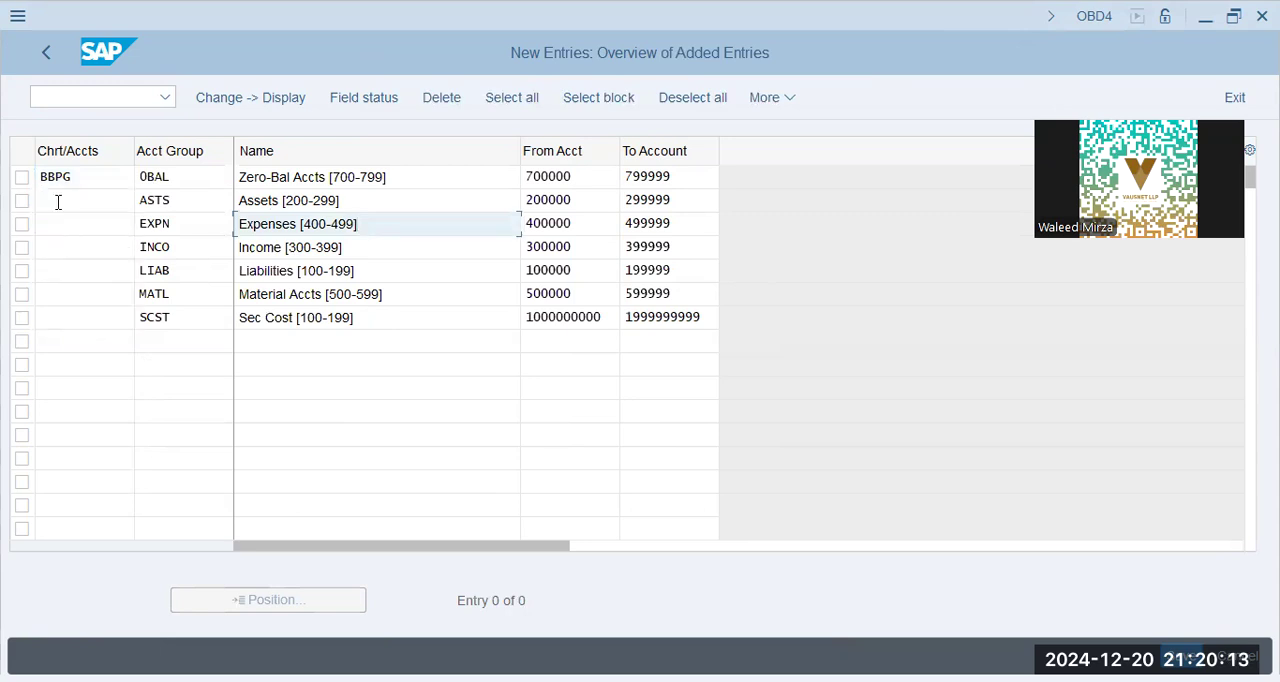
Try to assign chart of accounts BBPG to groups ASTS, EXPN, INCO, LIAB, MATL and SCST, and discard the new entries
left_click(57, 201)
type("BBPG")
key("Down")
key("ctrl+v")
key("Down")
key("ctrl+v")
key("Down")
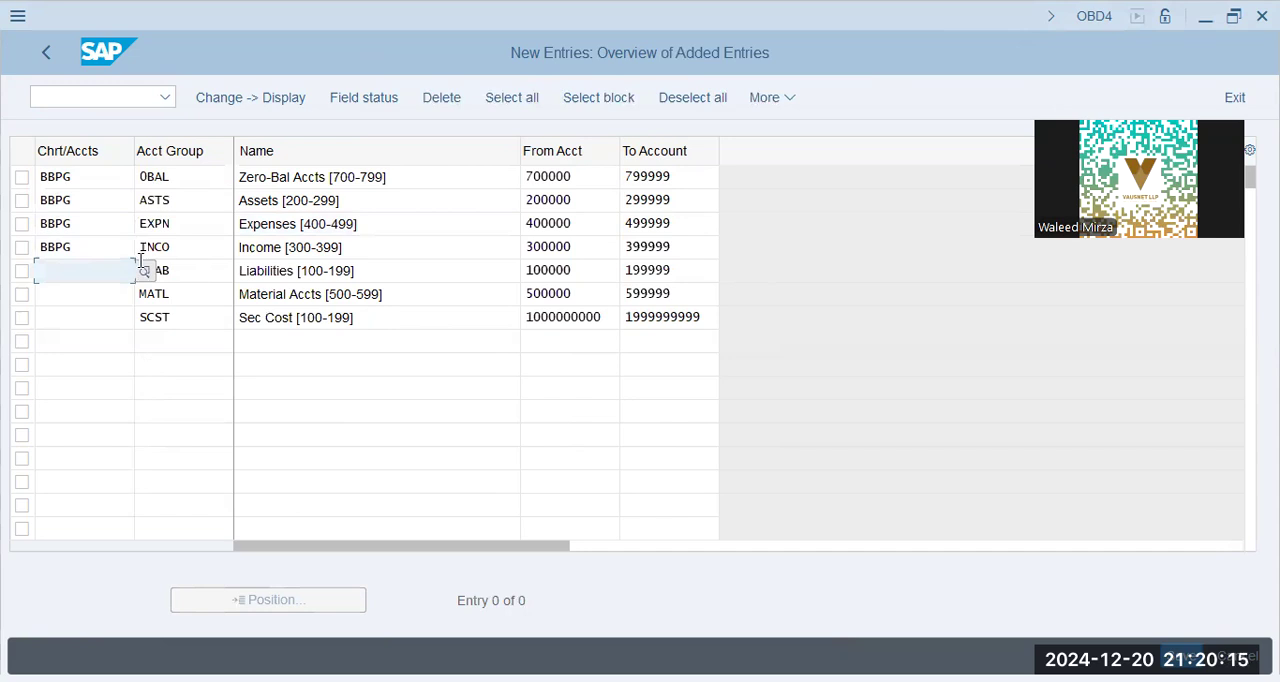
key("ctrl+v")
key("Down")
key("ctrl+v")
key("Down")
key("ctrl+v")
key("Return")
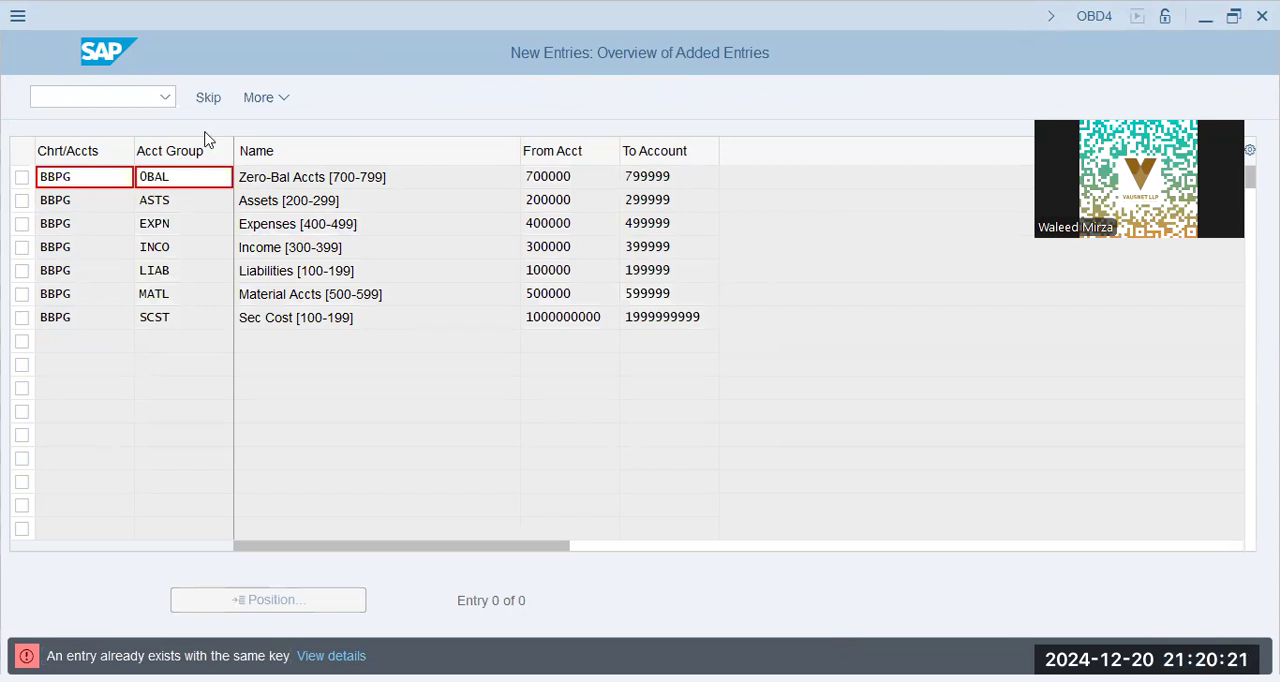
key("F12")
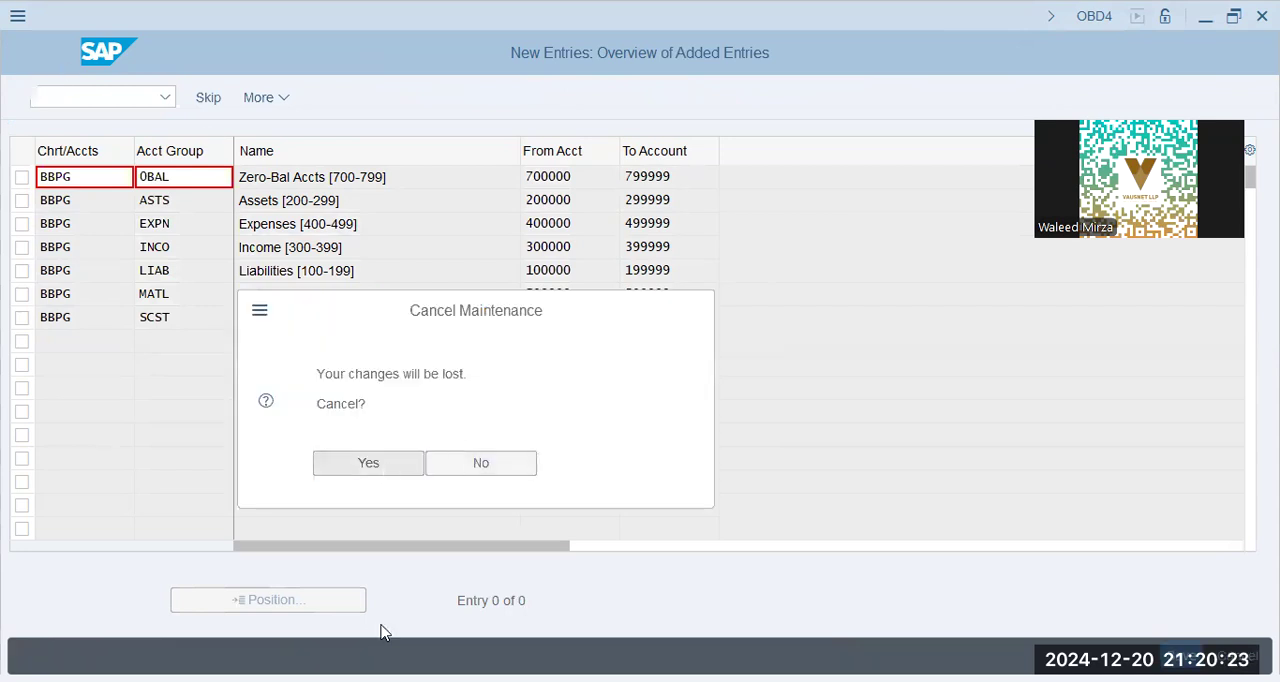
key("Return")
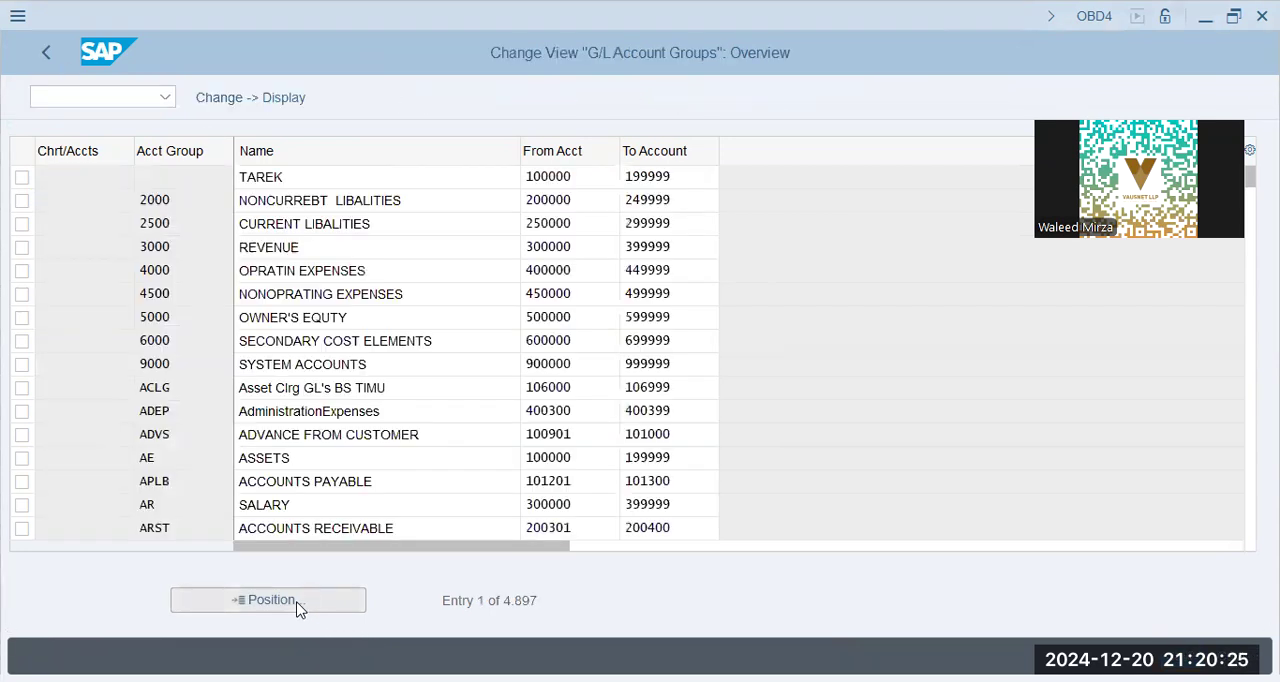
Look up chart of accounts BBPG in the G/L account group list
left_click(296, 610)
type("bbpg")
key("Return")
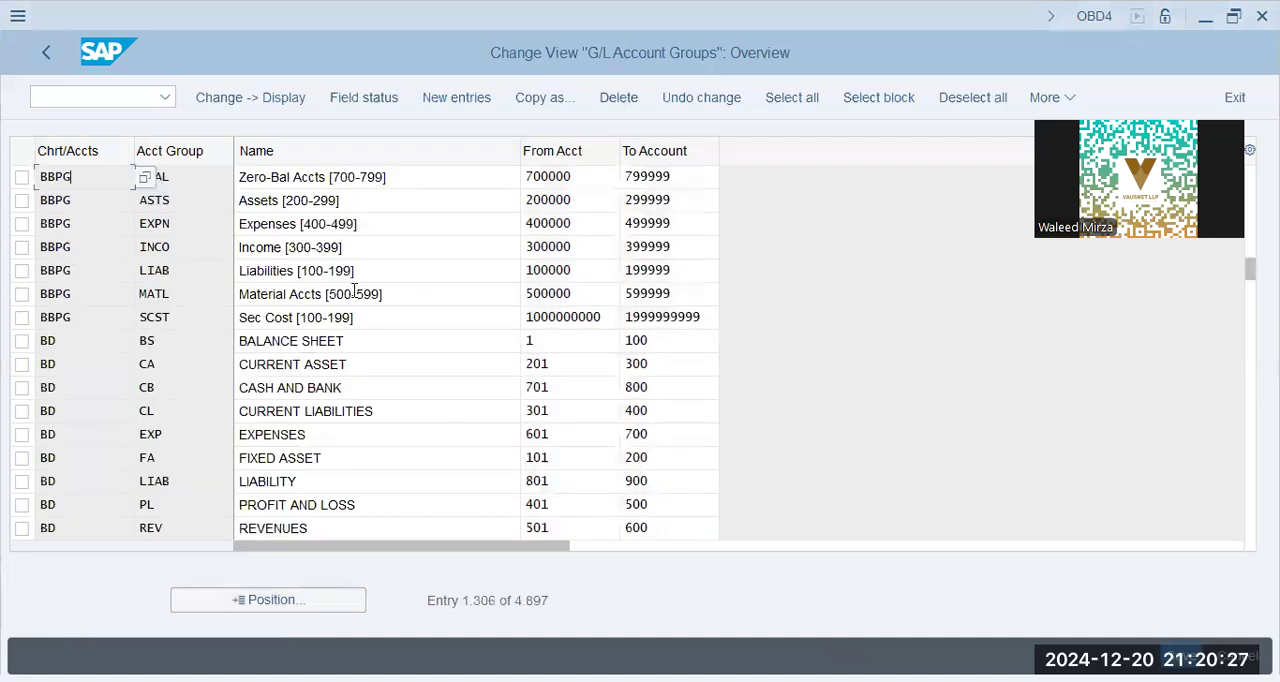
left_click(418, 311)
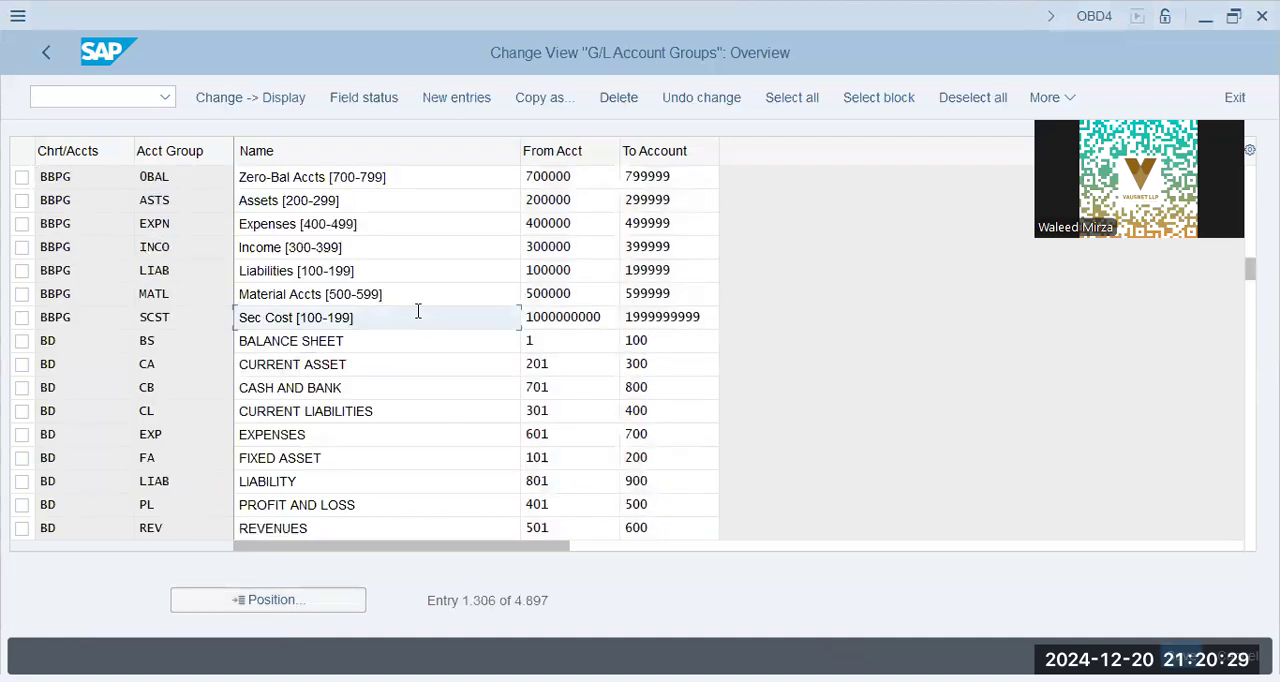
Open the controlling area basic data under the Enterprise Structure definitions and look up controlling area BBPG
left_click(47, 54)
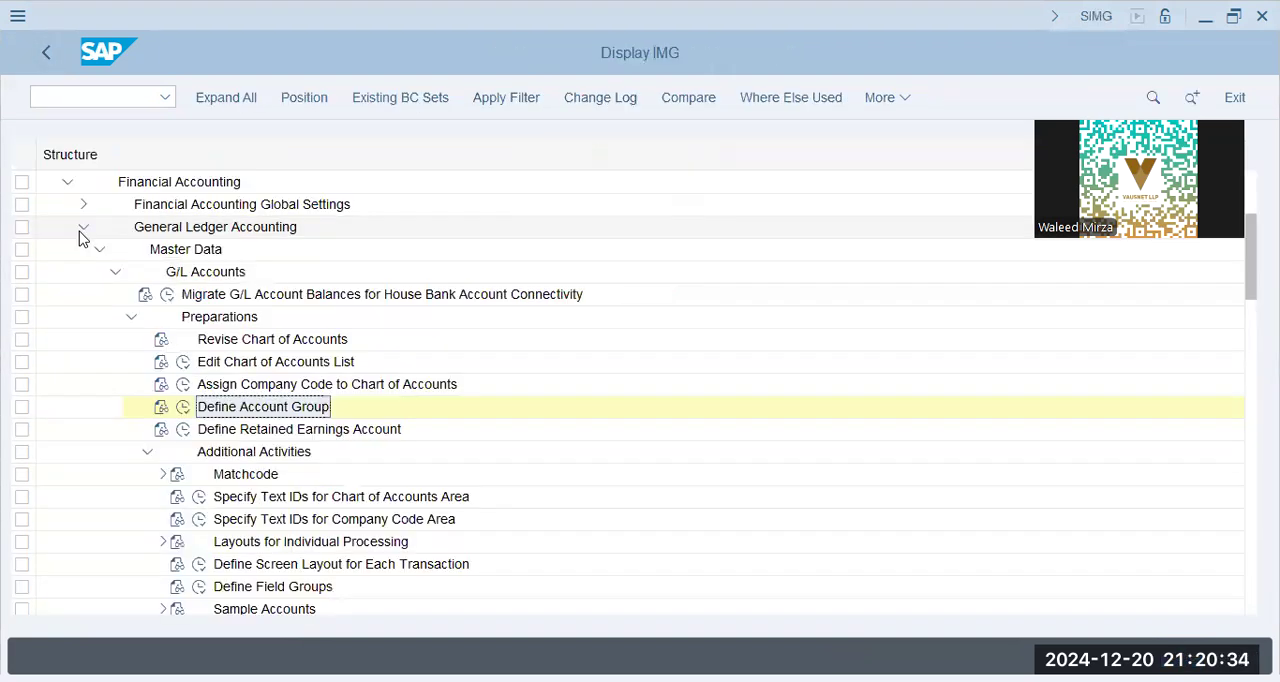
left_click(83, 228)
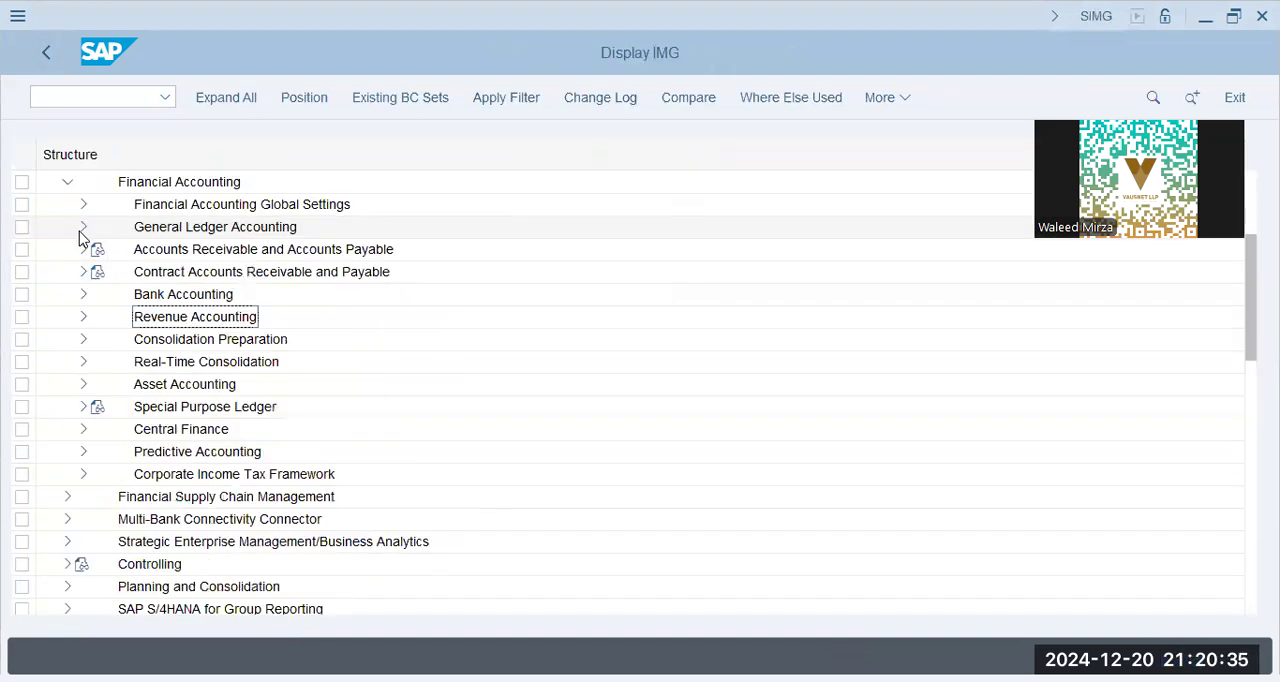
scroll(79, 238, "up", 3)
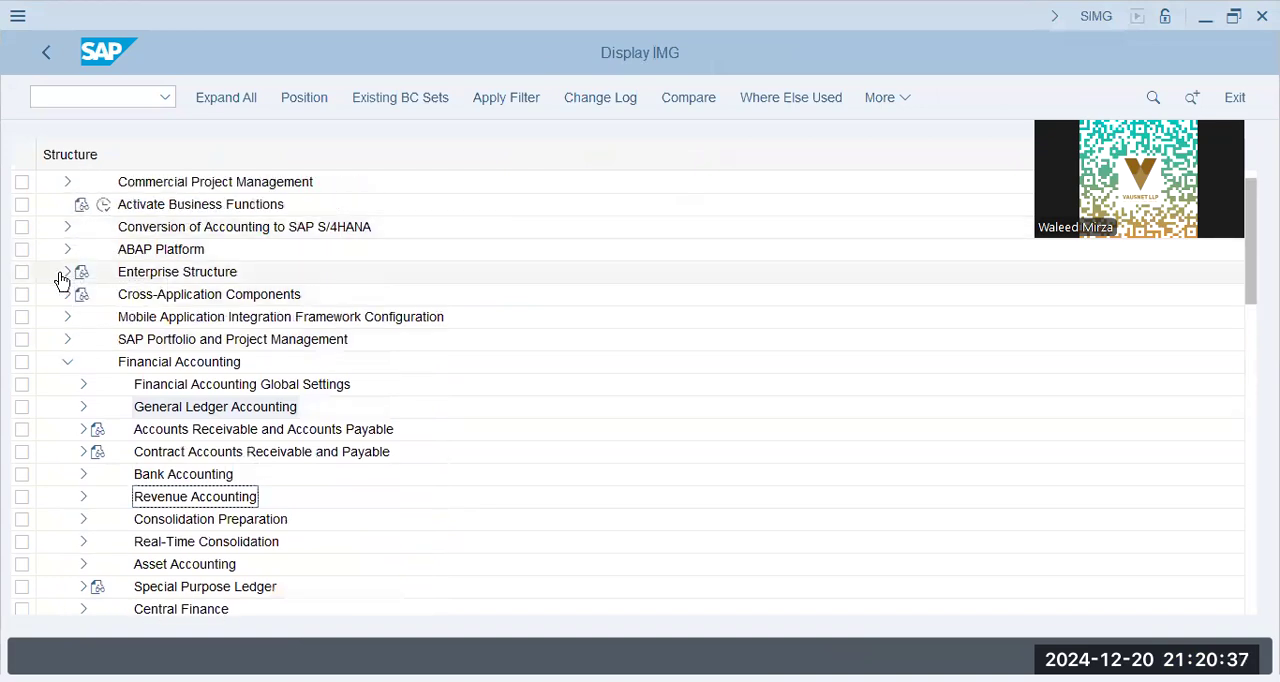
left_click(64, 273)
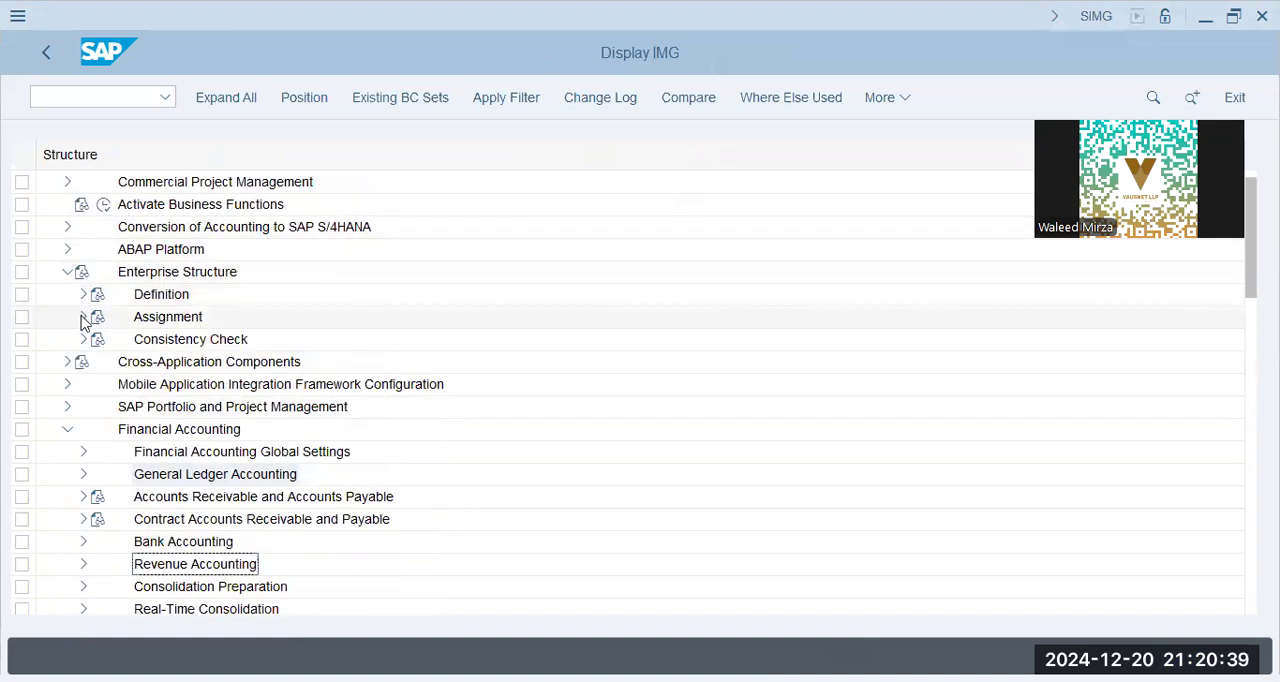
left_click(83, 294)
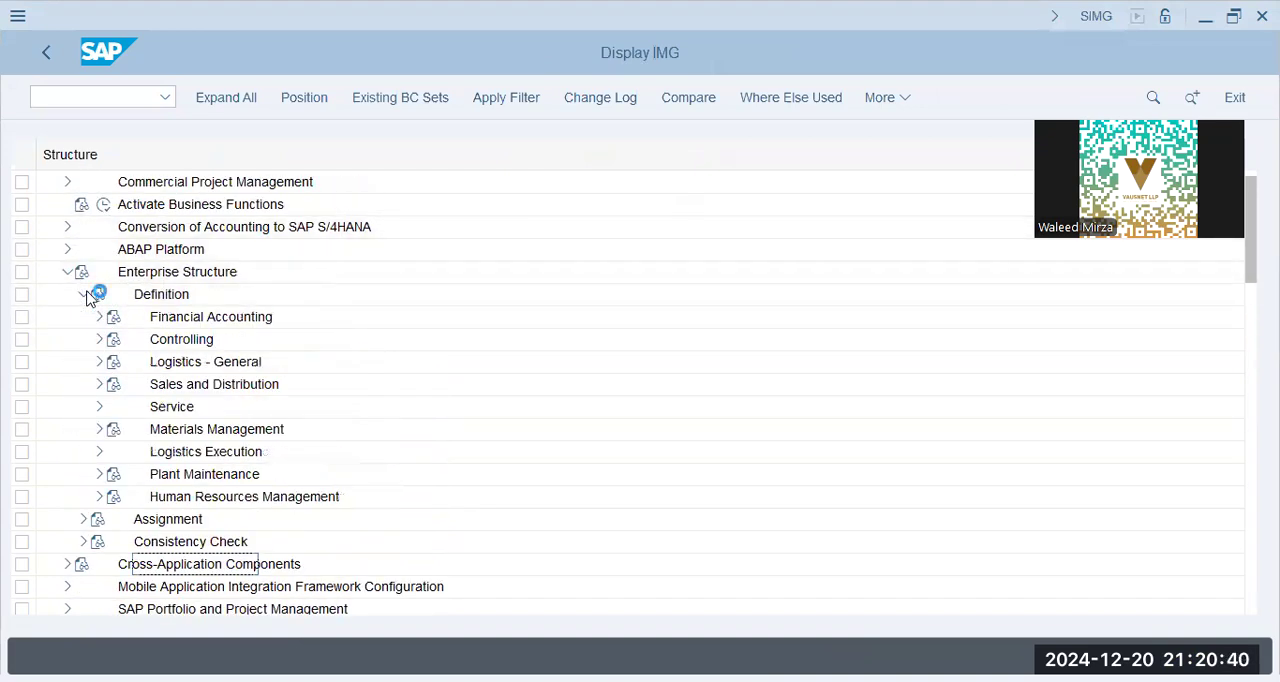
left_click(100, 340)
left_click(151, 362)
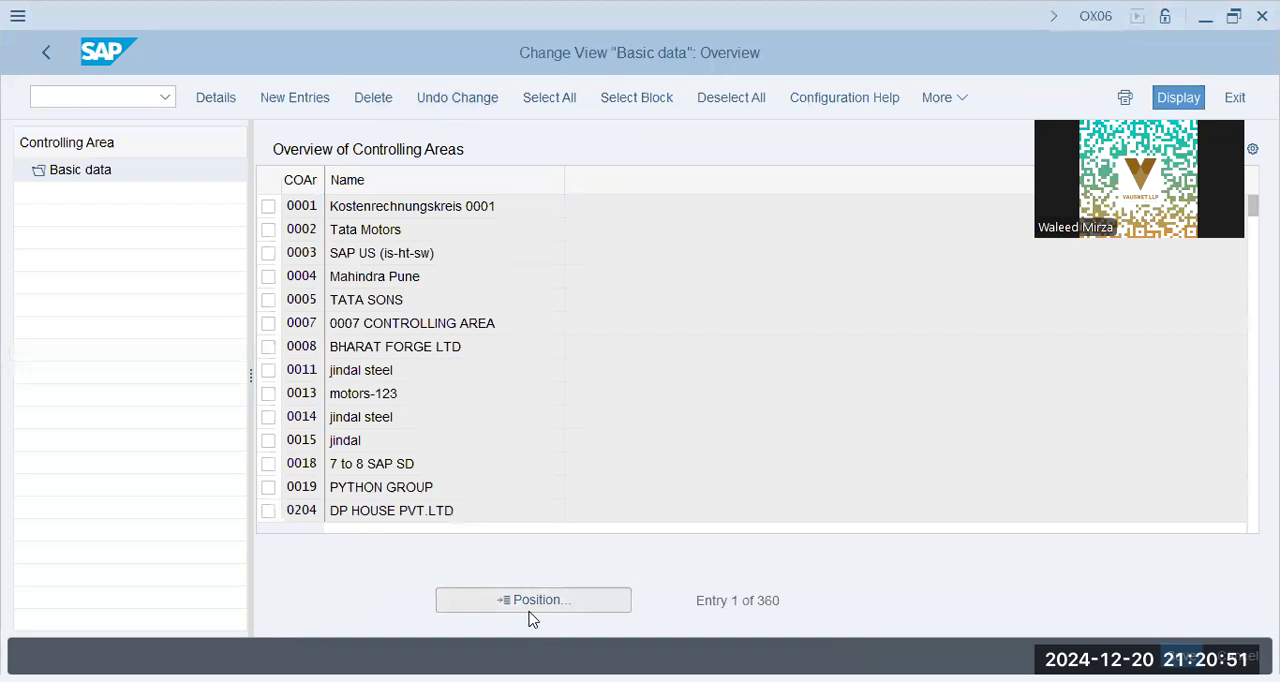
left_click(531, 602)
type("BBRL")
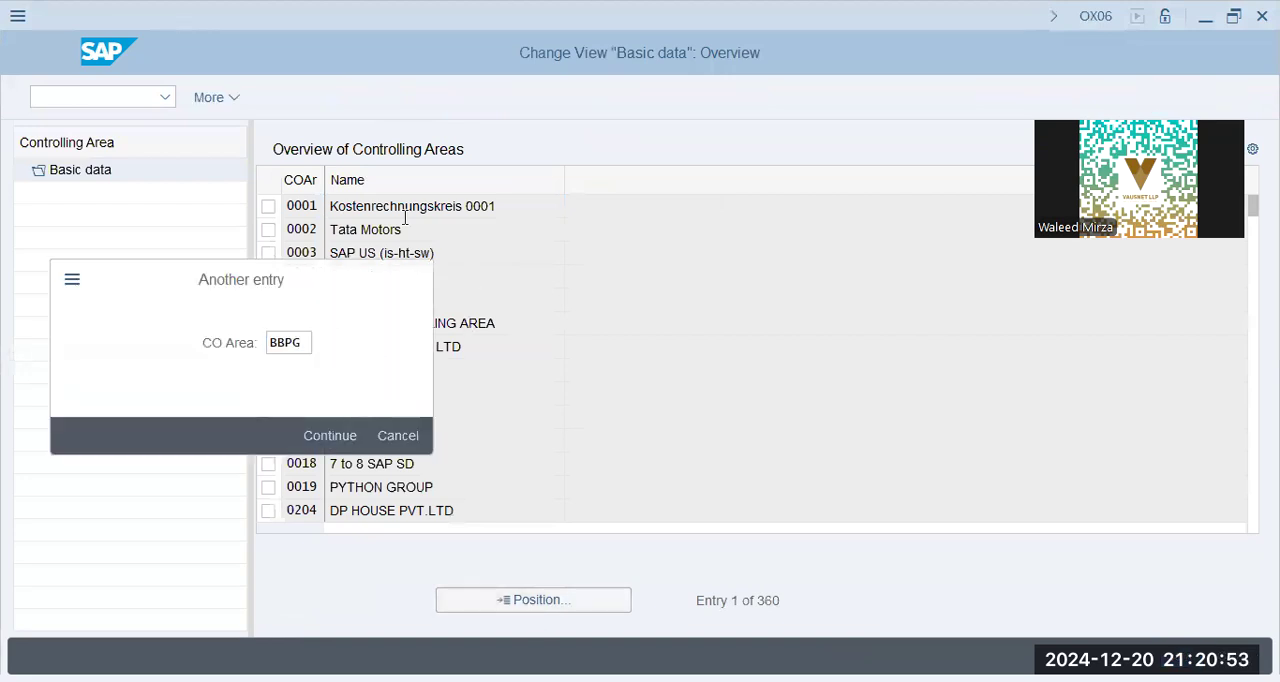
key("Return")
Try to create controlling area BBPG by taking over the data of company code BBPG
left_click(307, 104)
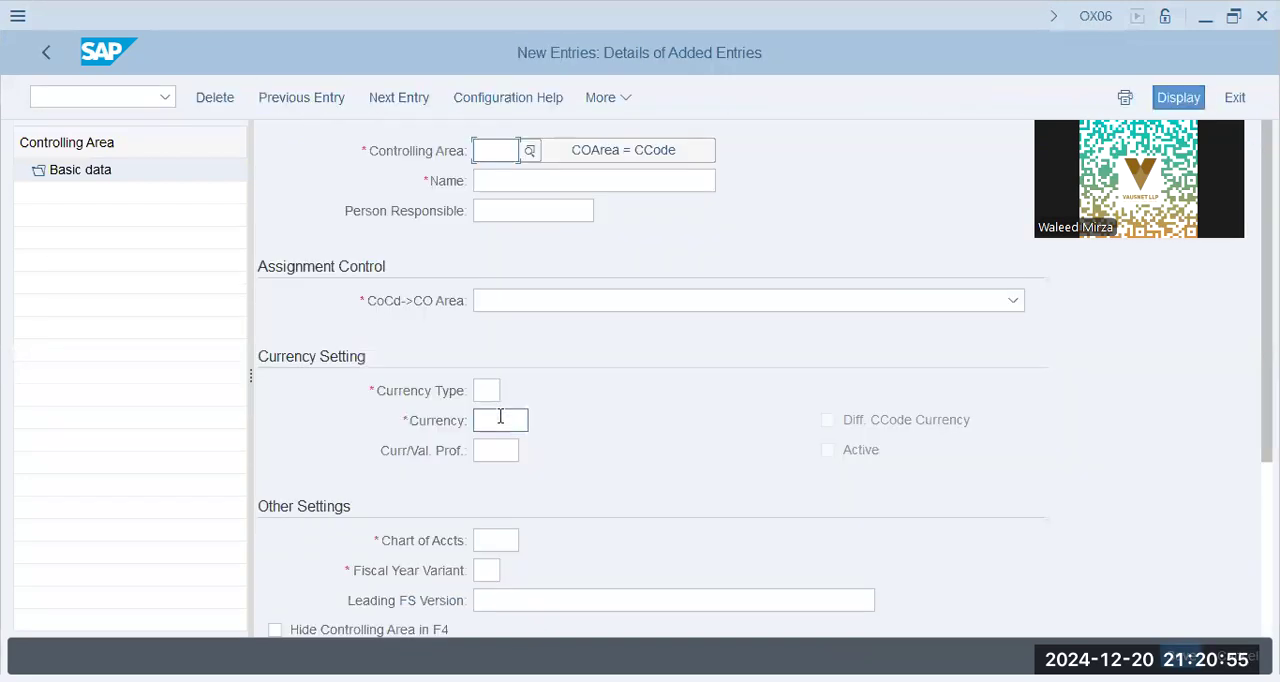
type("BBPG")
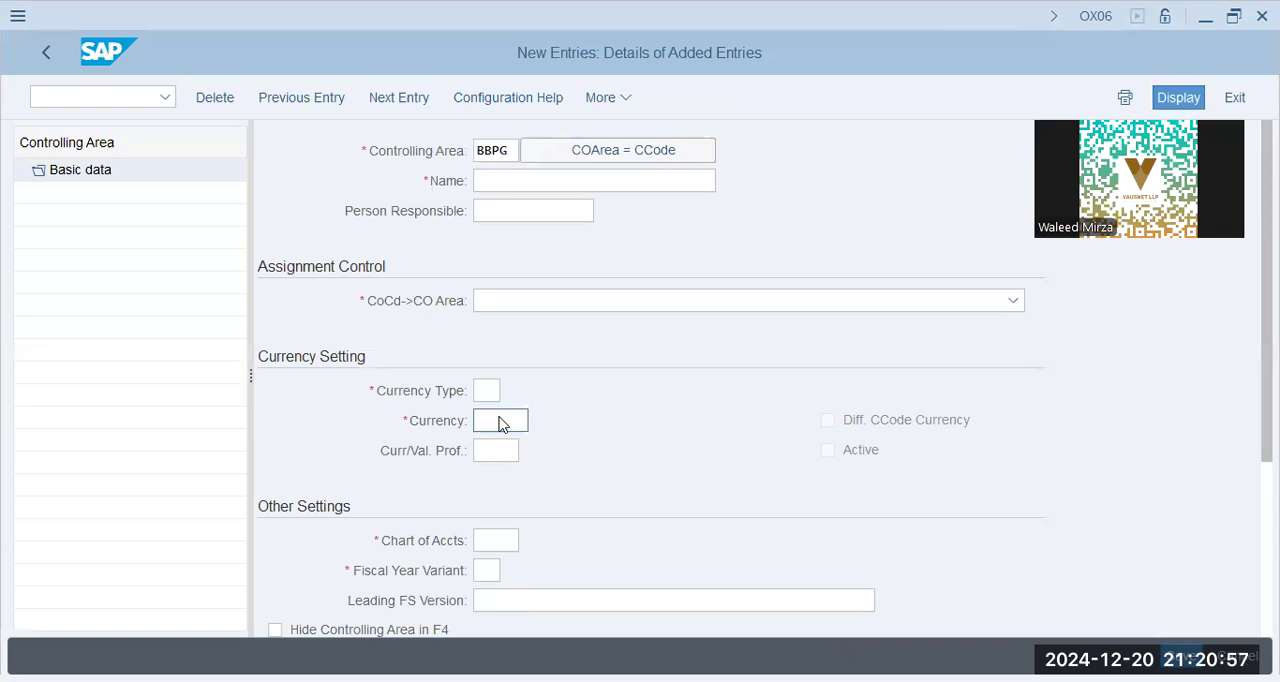
key("Return")
type("BBPG")
key("Return")
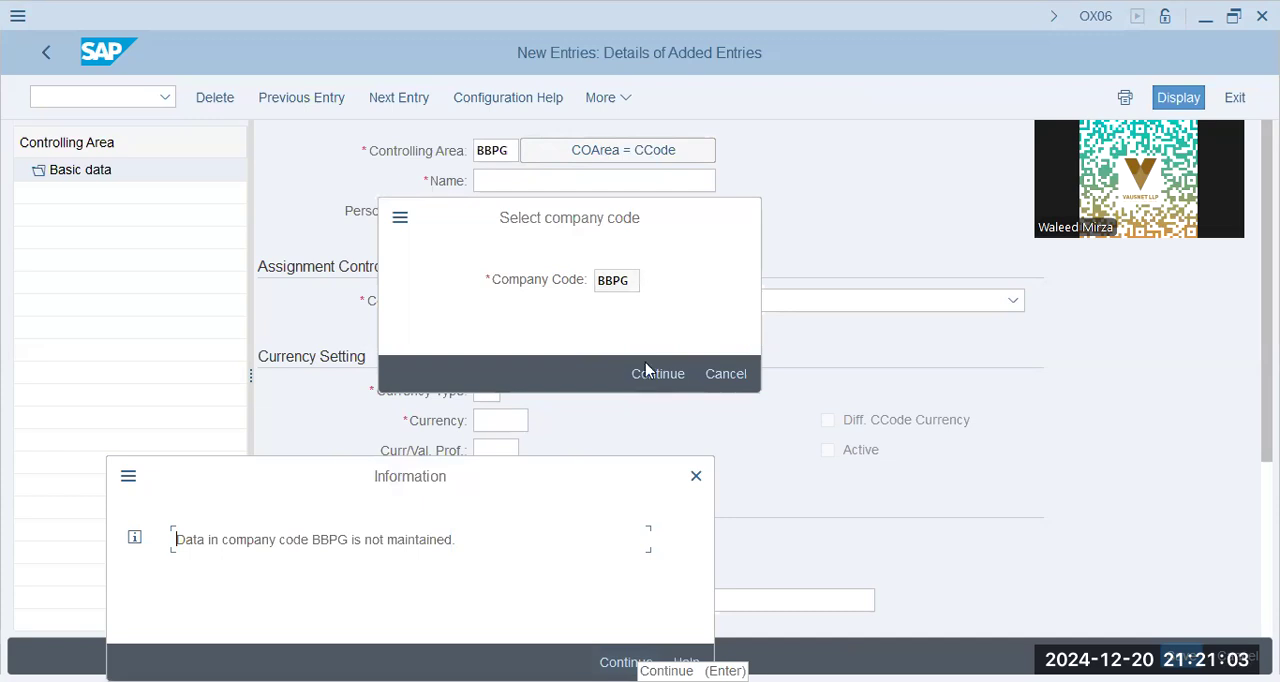
key("Return")
left_click(738, 220)
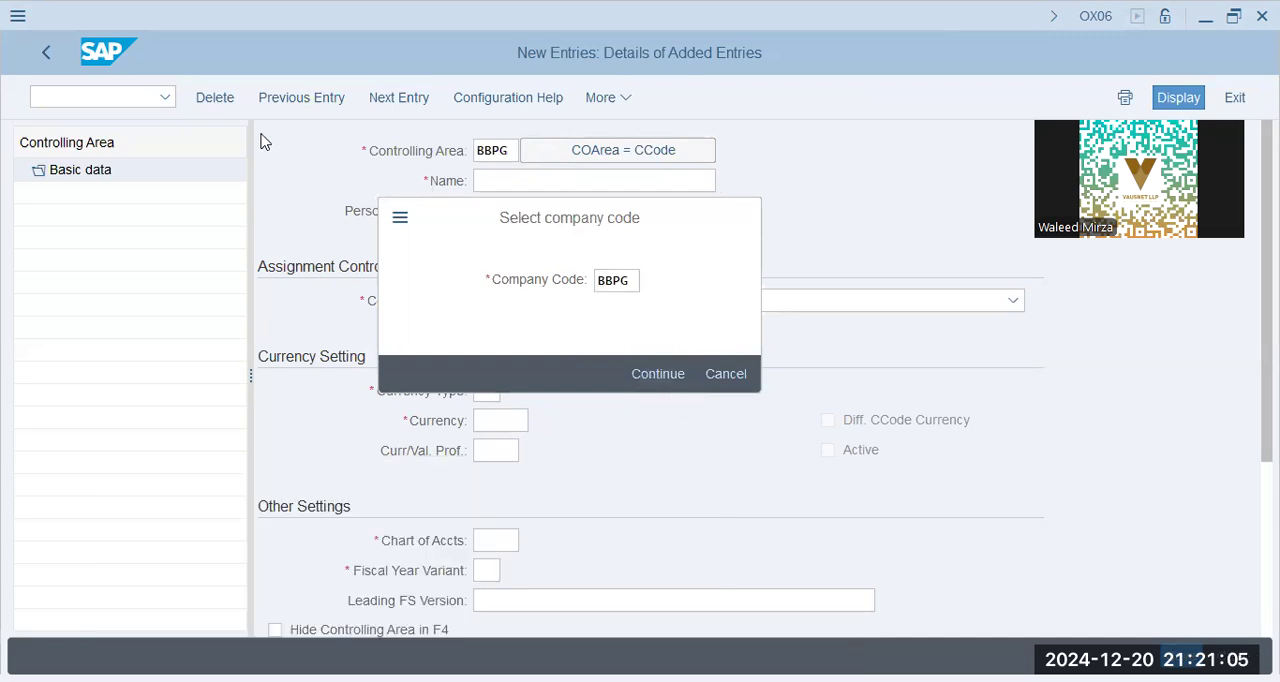
Abandon the controlling area entry, return to the implementation guide with transaction SPRO and expand Financial Accounting
left_click(134, 103)
type("/nSPRO")
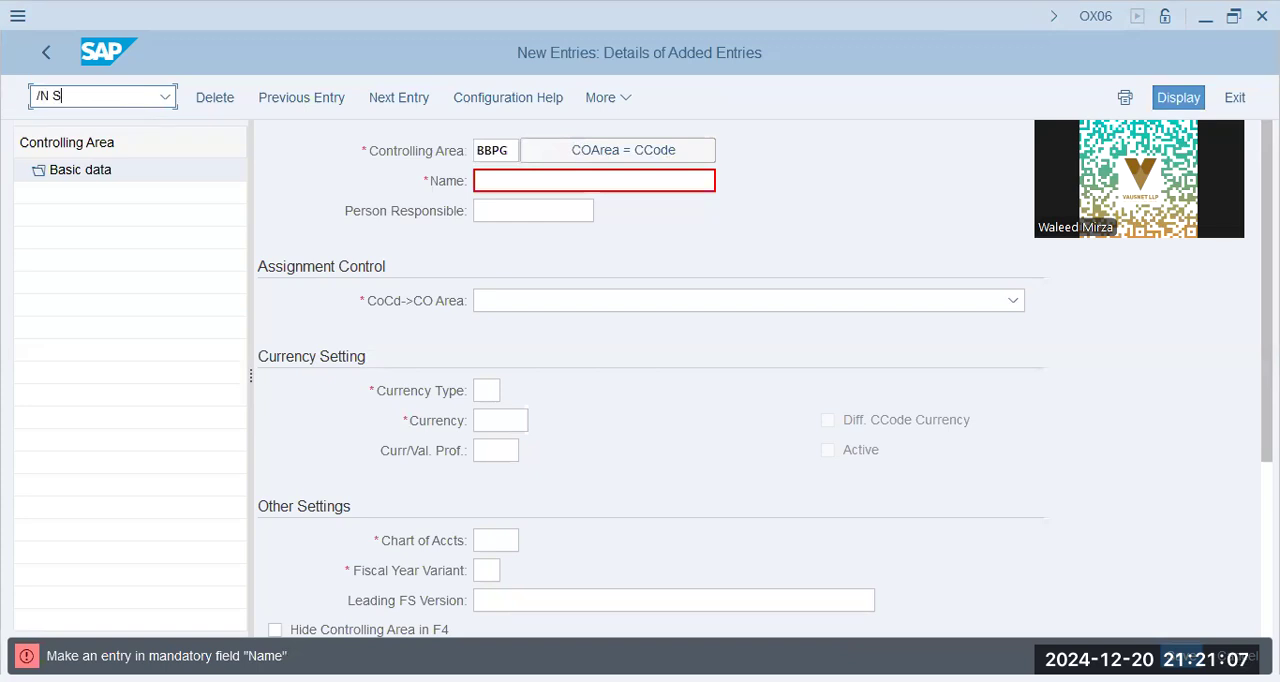
key("Return")
left_click(208, 104)
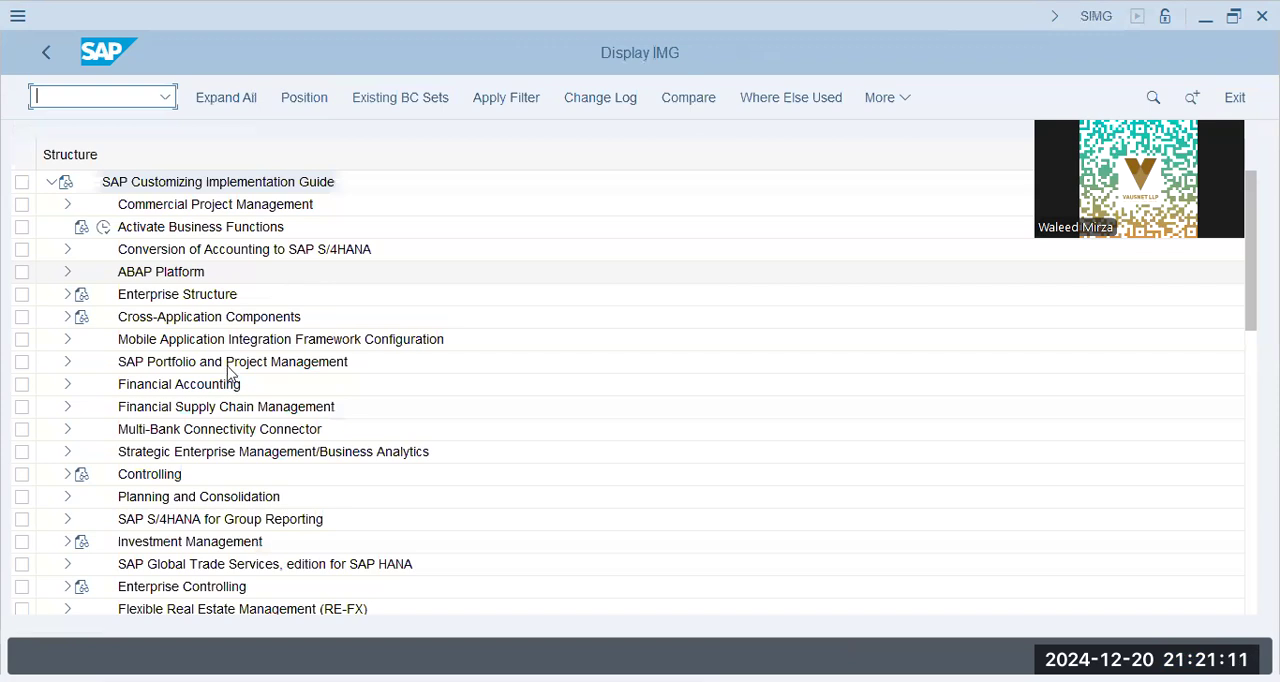
left_click(165, 389)
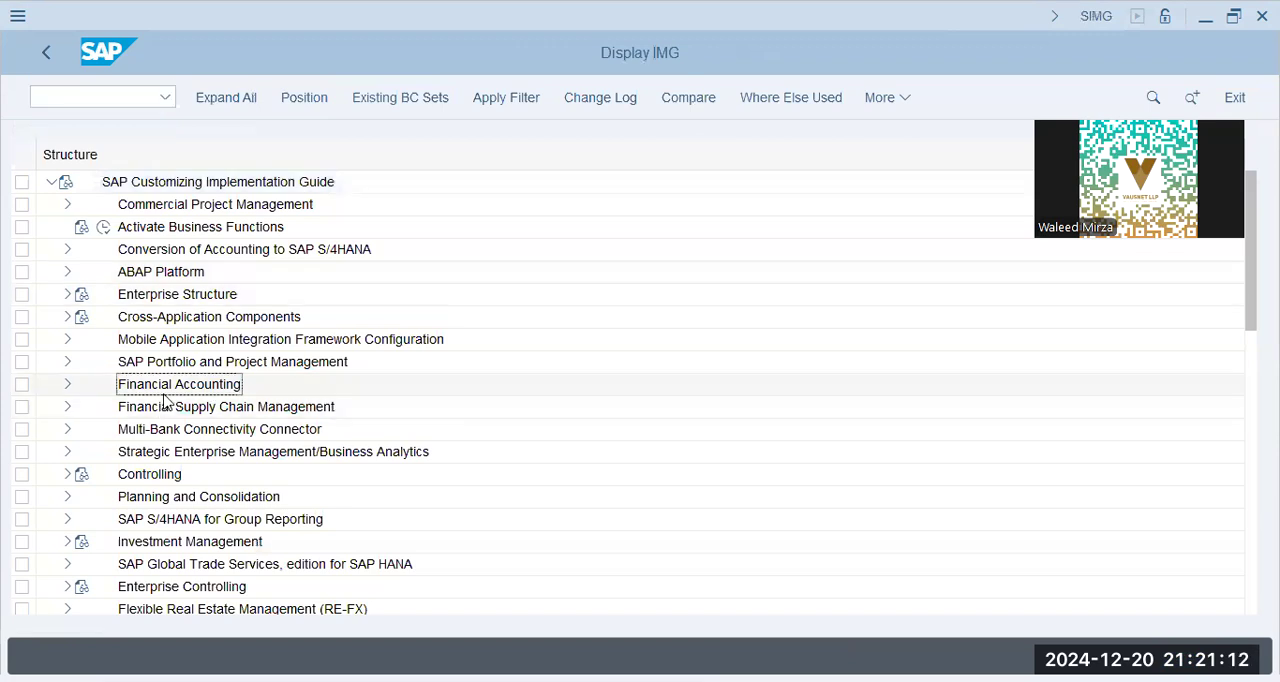
left_click(67, 386)
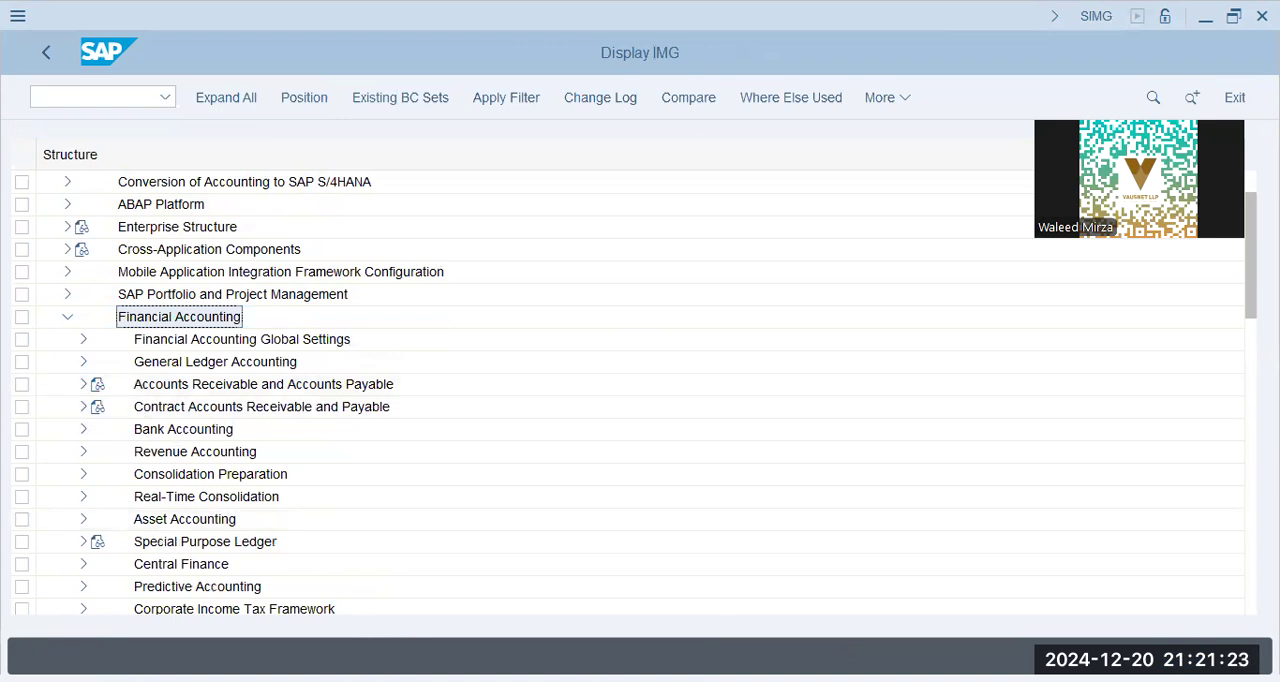
Open the ledger definition settings under Financial Accounting Global Settings, Ledgers, and dismiss the consistency check messages
key("alt+Tab")
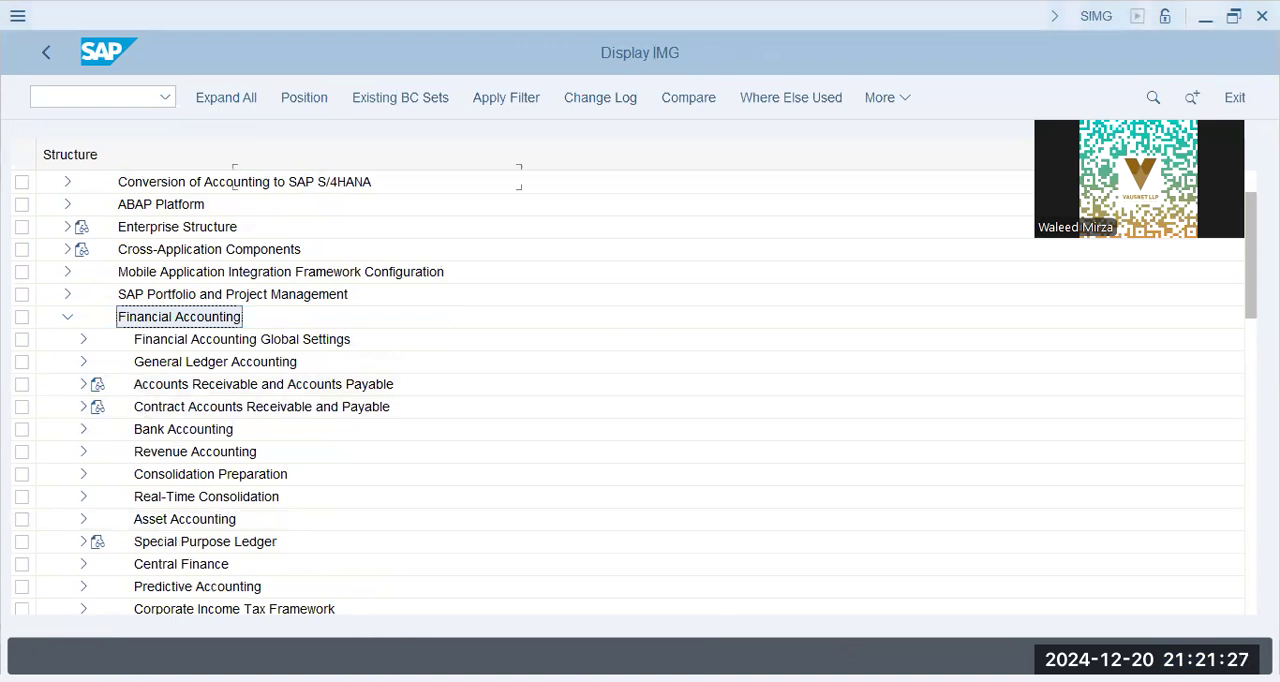
left_click(75, 346)
left_click(83, 340)
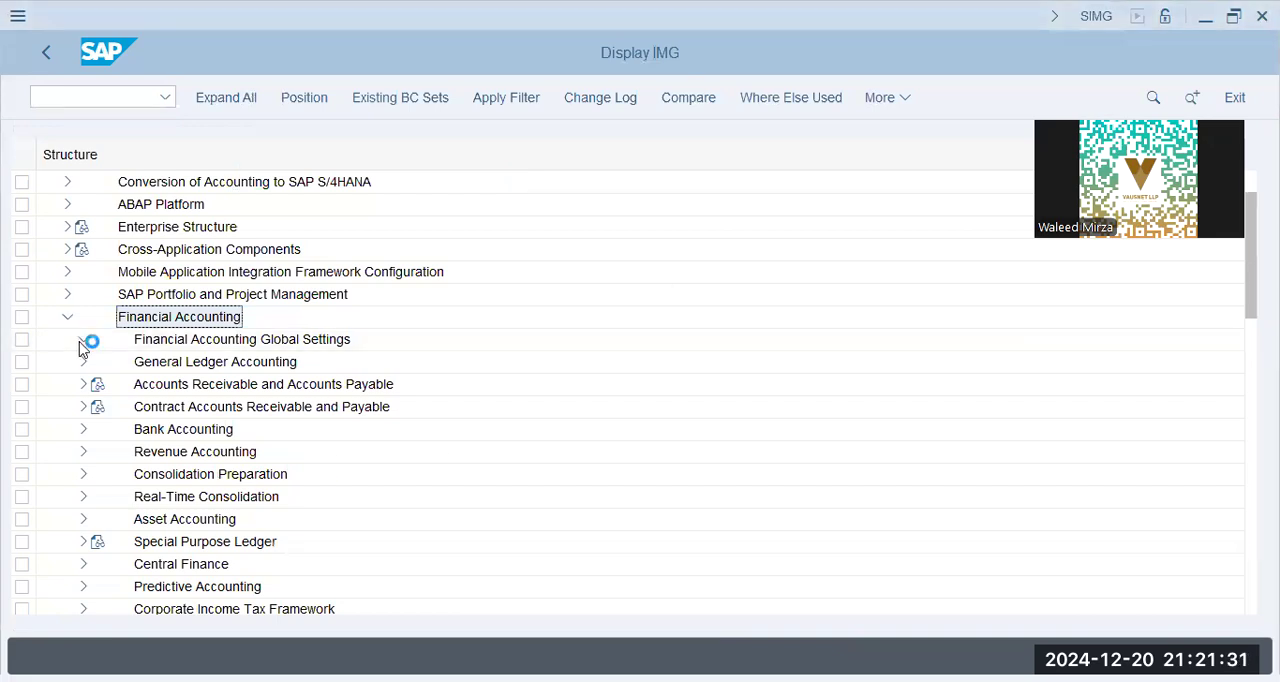
left_click(97, 272)
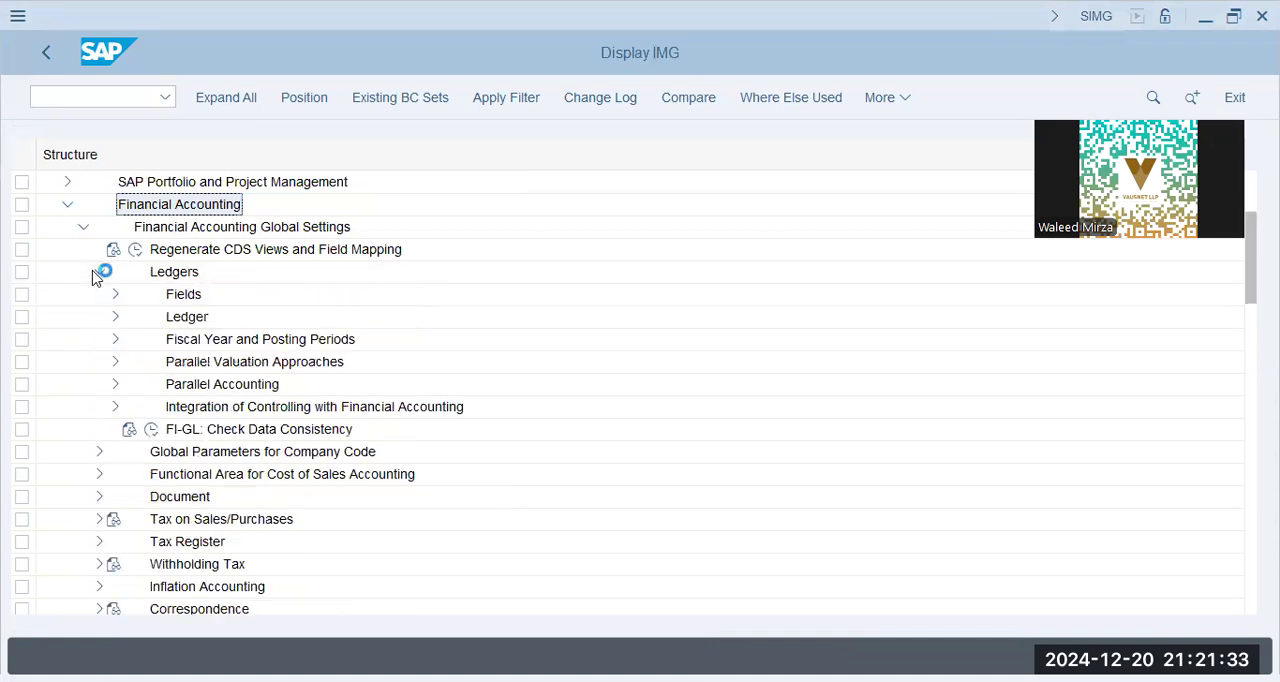
left_click(115, 316)
left_click(167, 339)
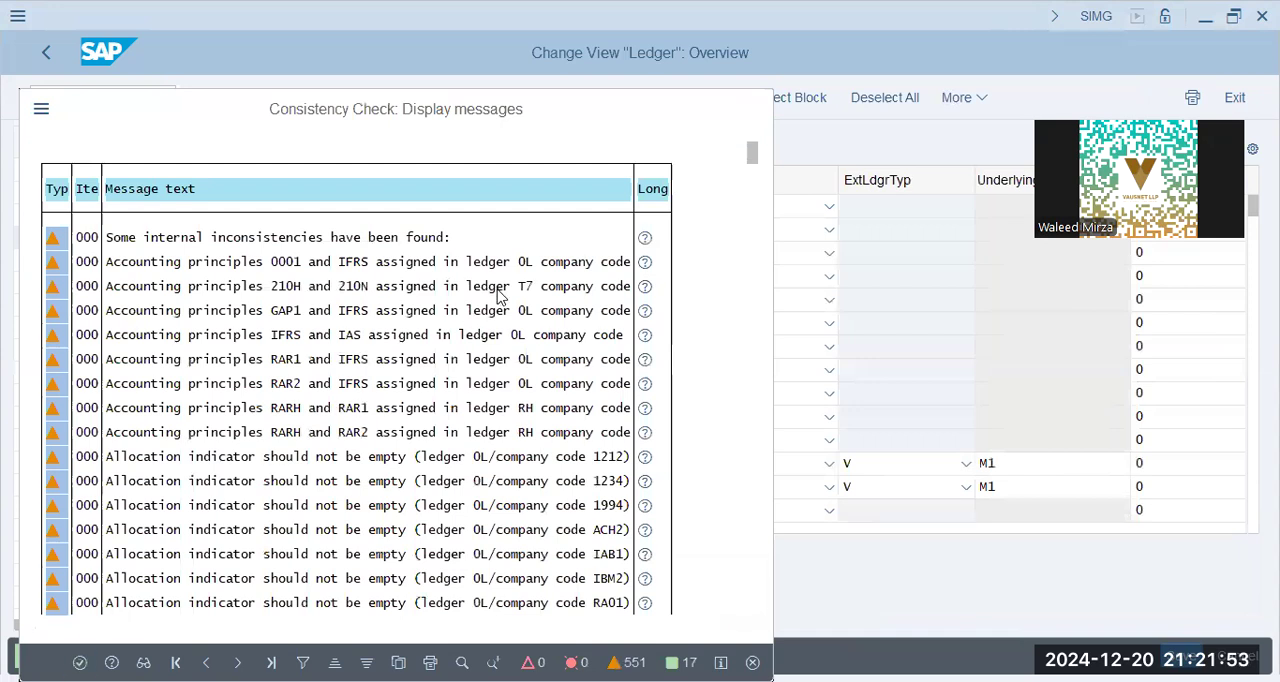
key("Return")
Select leading ledger 0L and open its company code settings, dismissing the consistency check messages
left_click(430, 234)
left_click(269, 210)
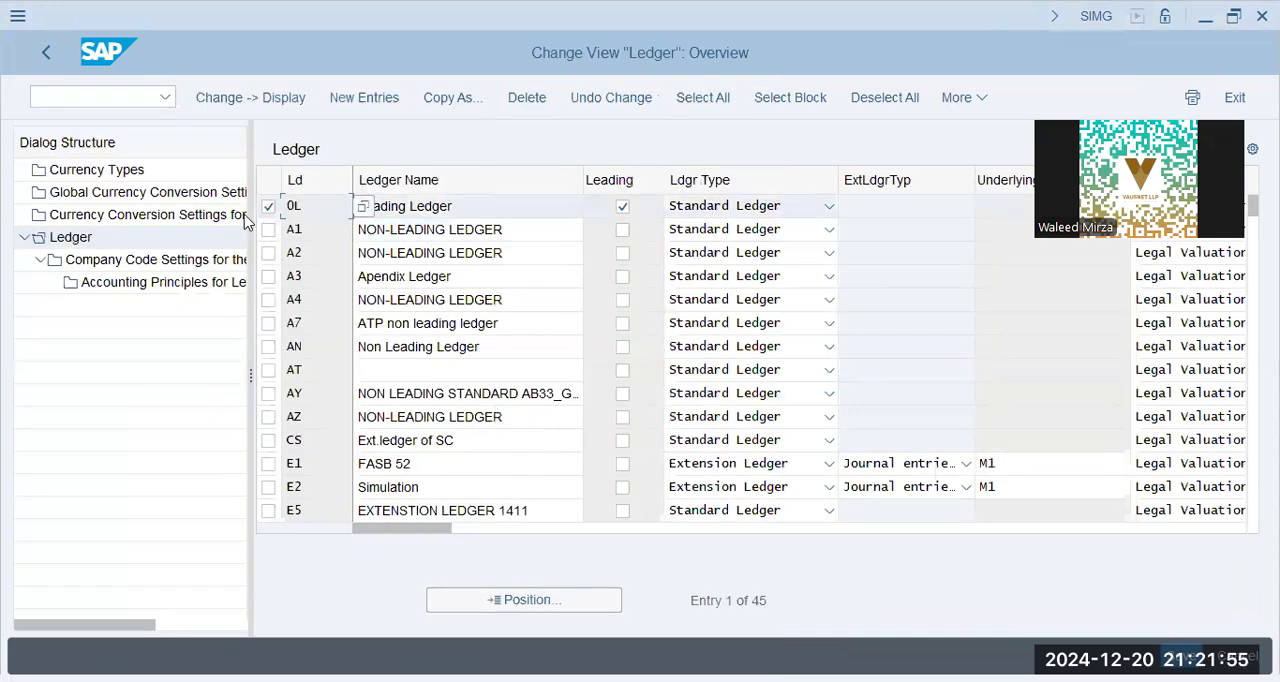
double_click(108, 262)
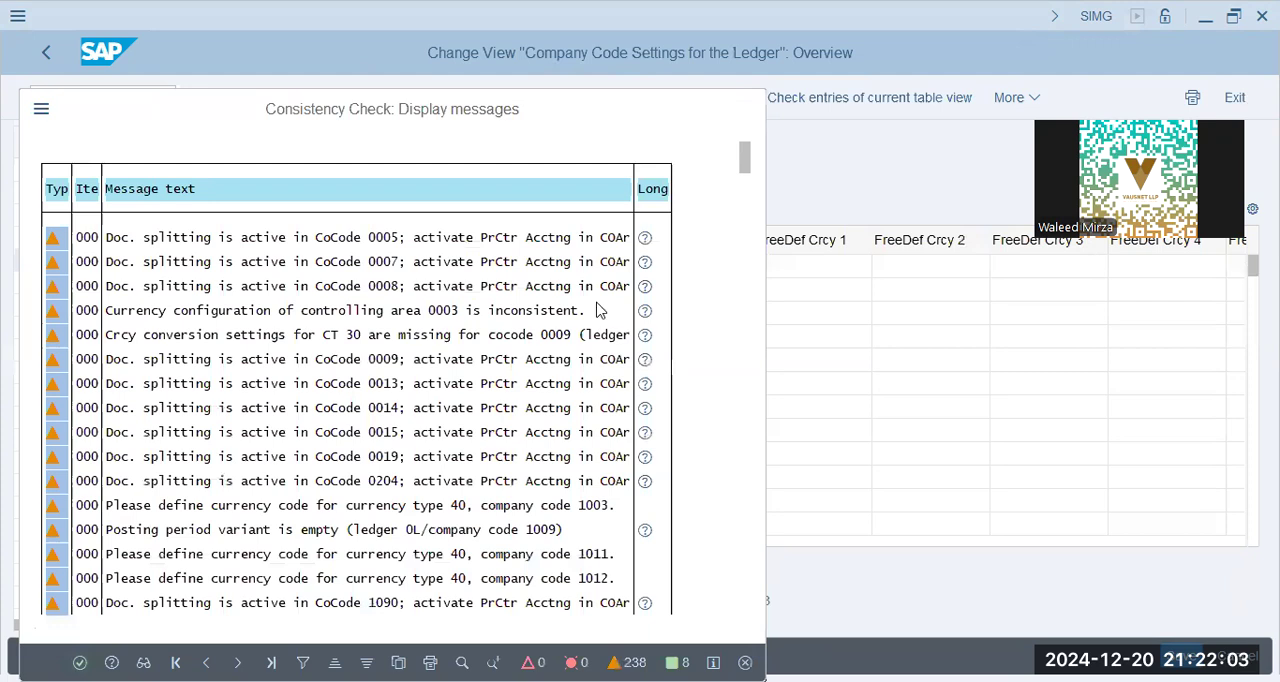
key("Return")
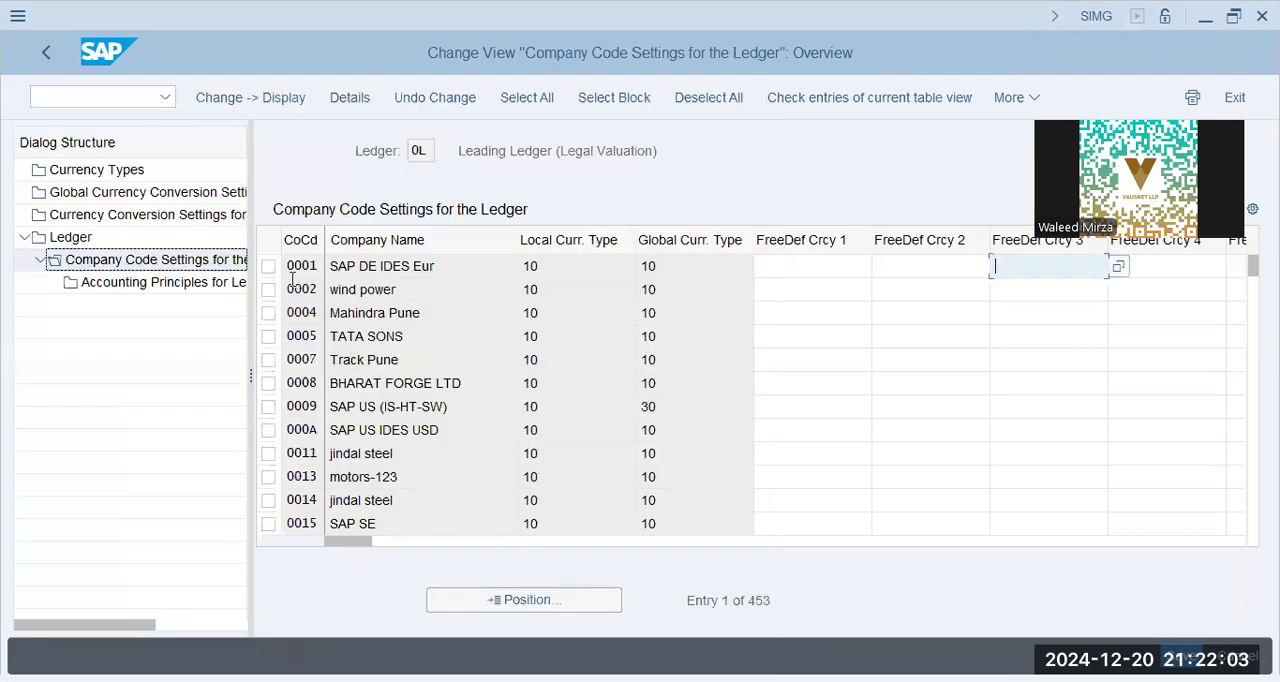
Find company code BBPG in the ledger's company code settings and open its details, dismissing the consistency check messages
left_click(526, 604)
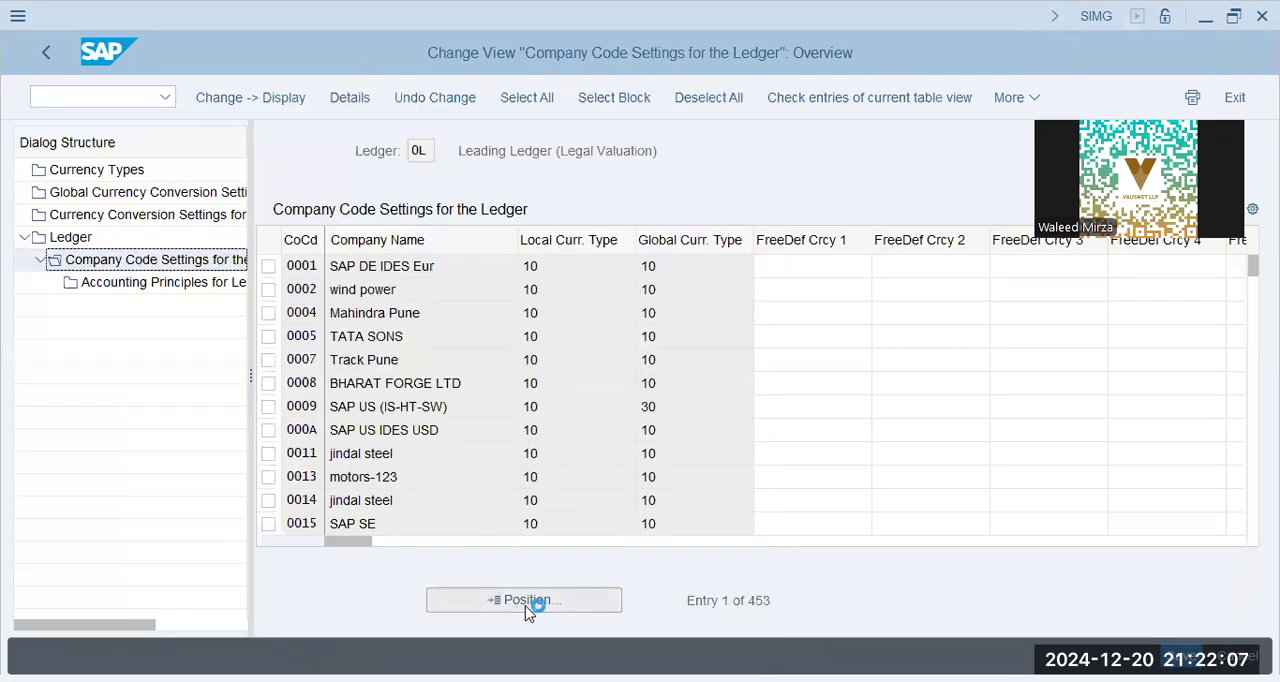
type("bbpg")
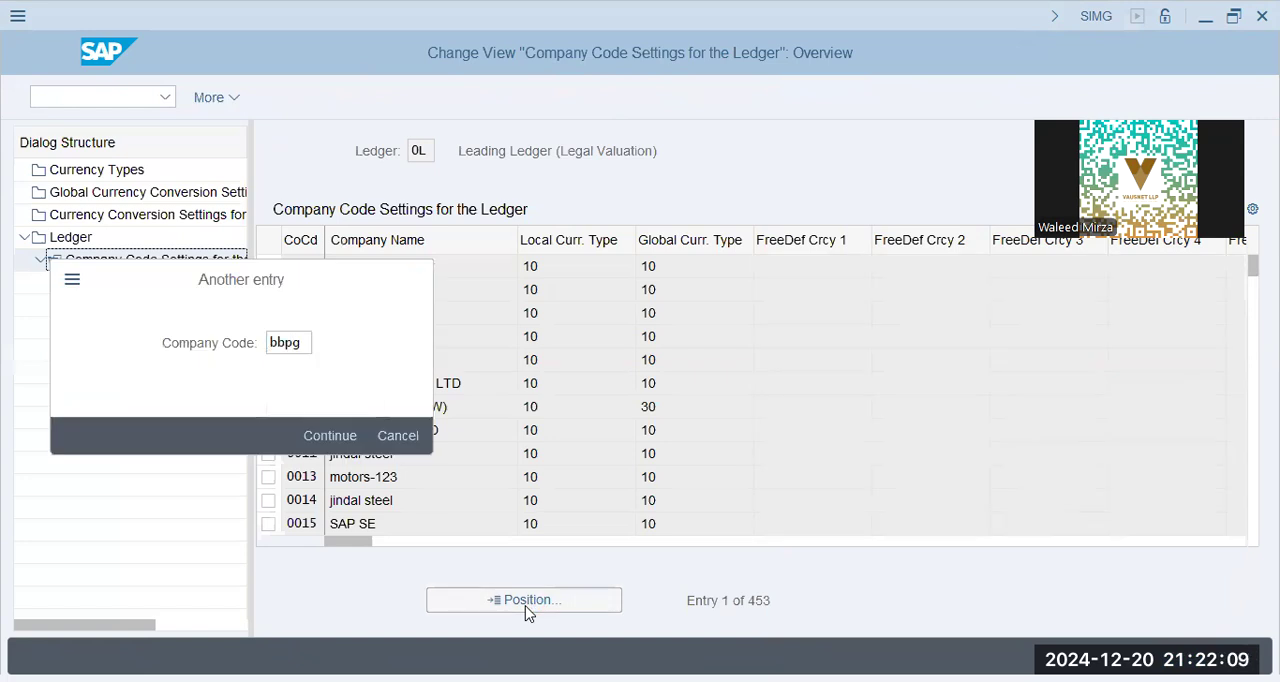
key("Return")
left_click(695, 267)
left_click(797, 268)
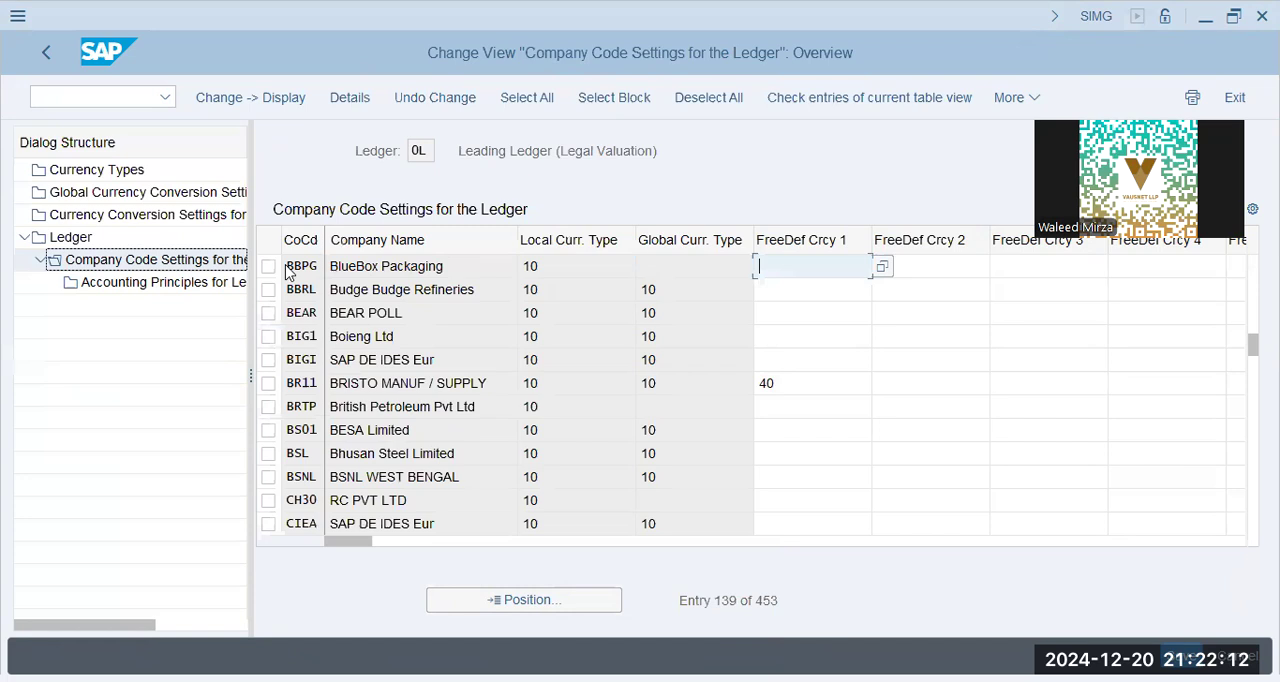
double_click(350, 266)
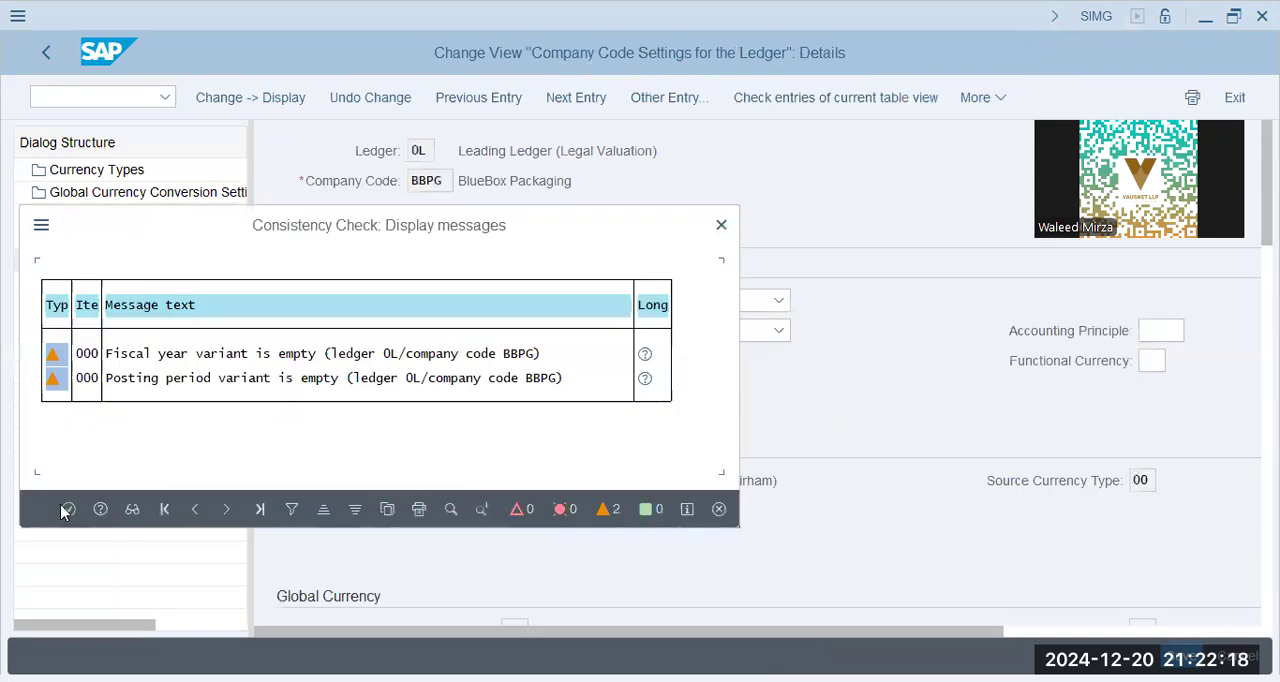
left_click(68, 509)
Set the accounting principle of company code BBPG in ledger 0L to USIT
left_click(1161, 331)
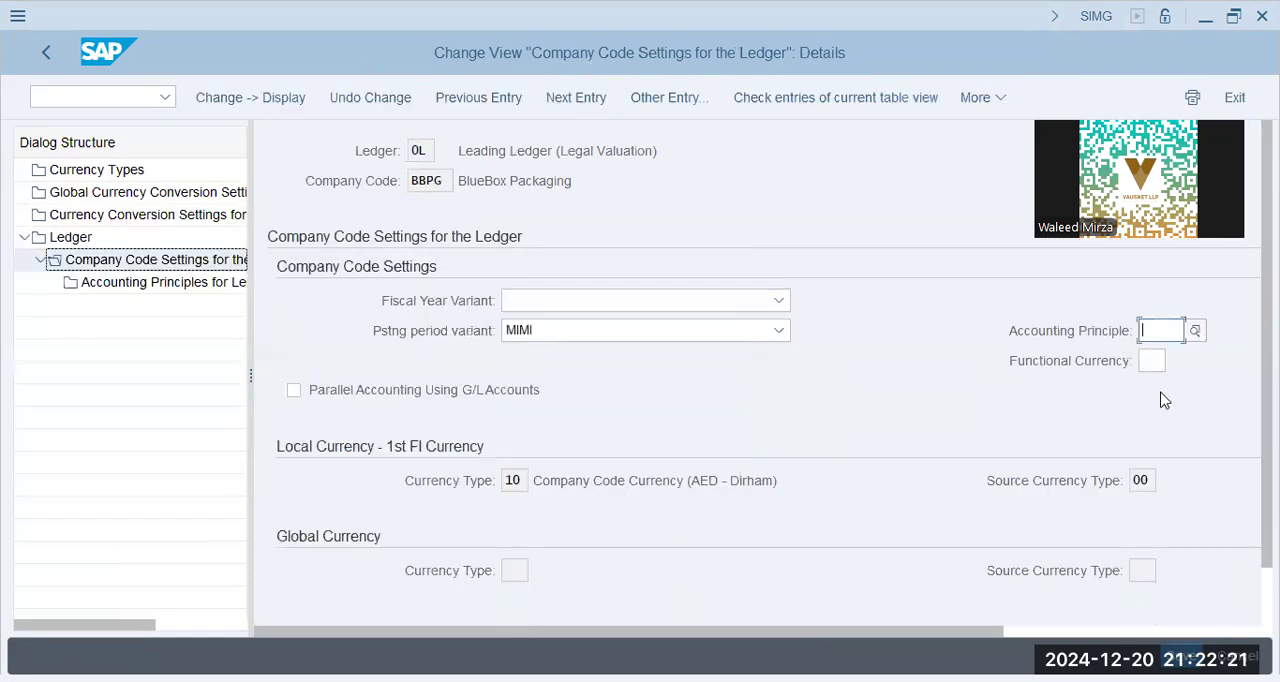
type("gaap")
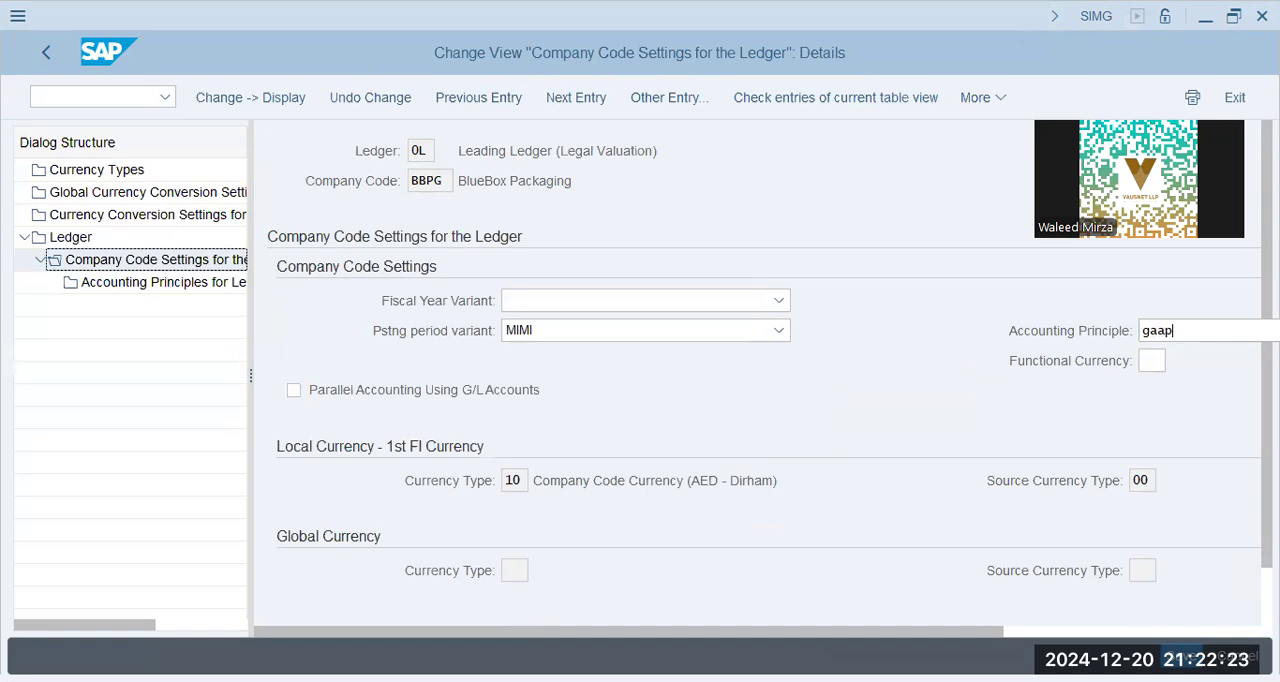
left_click(1180, 266)
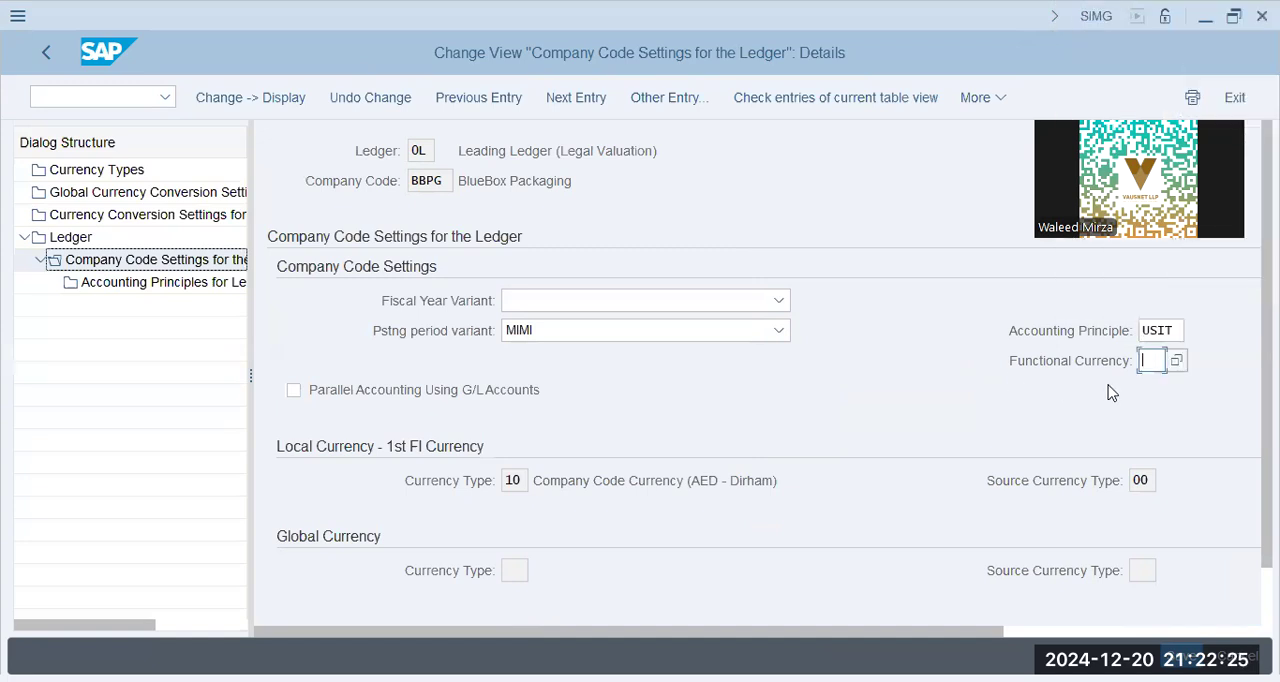
For company code BBPG, set functional currency 10 and fiscal year variant Jan - Dec, enable parallel accounting using G/L accounts, and save
type("10")
key("Tab")
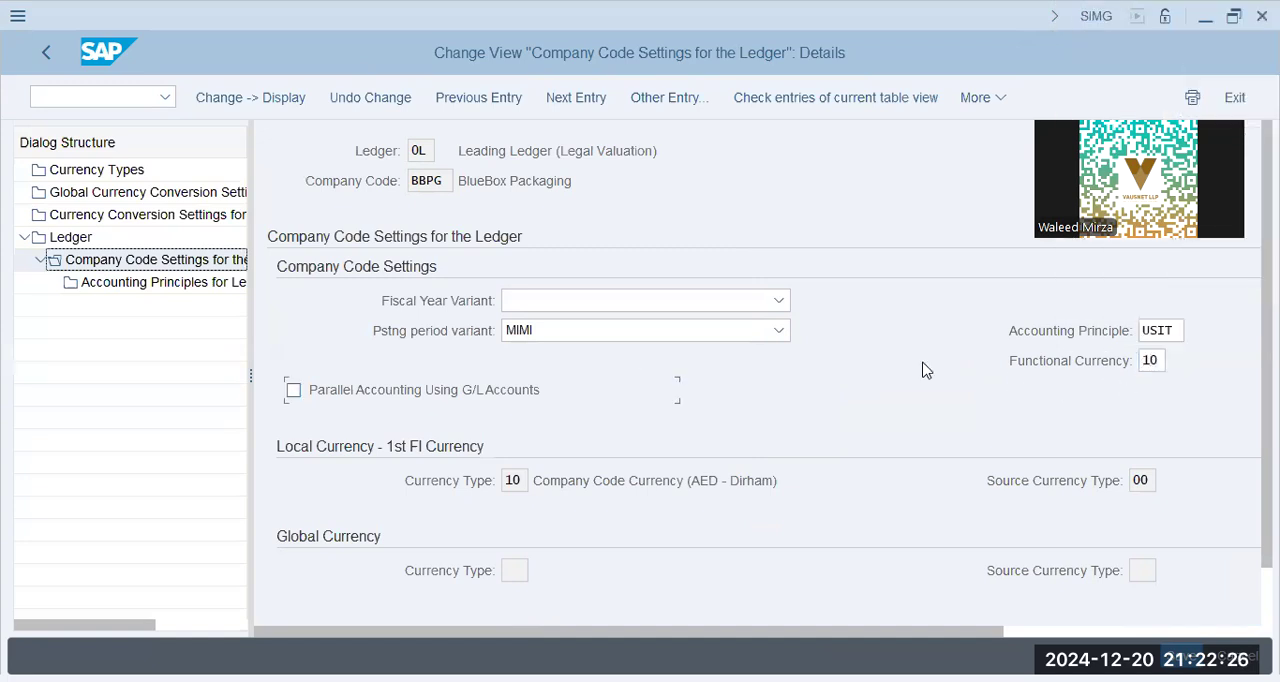
left_click(613, 302)
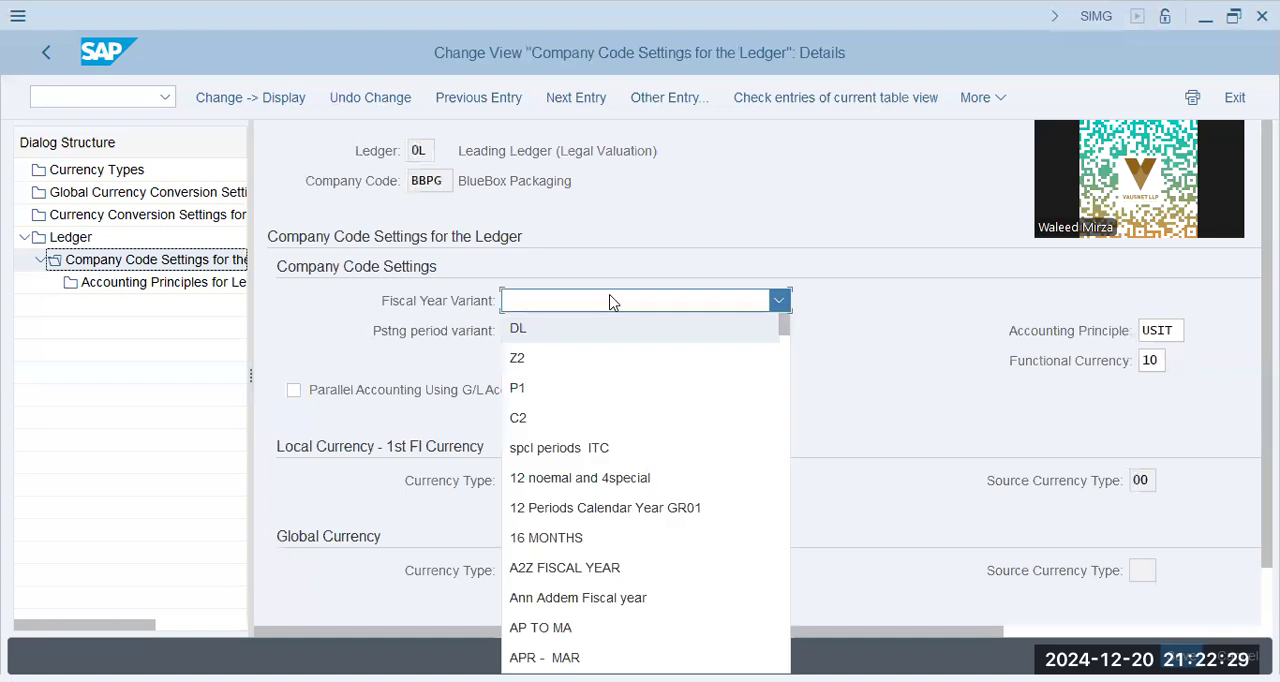
scroll(630, 478, "down", 1)
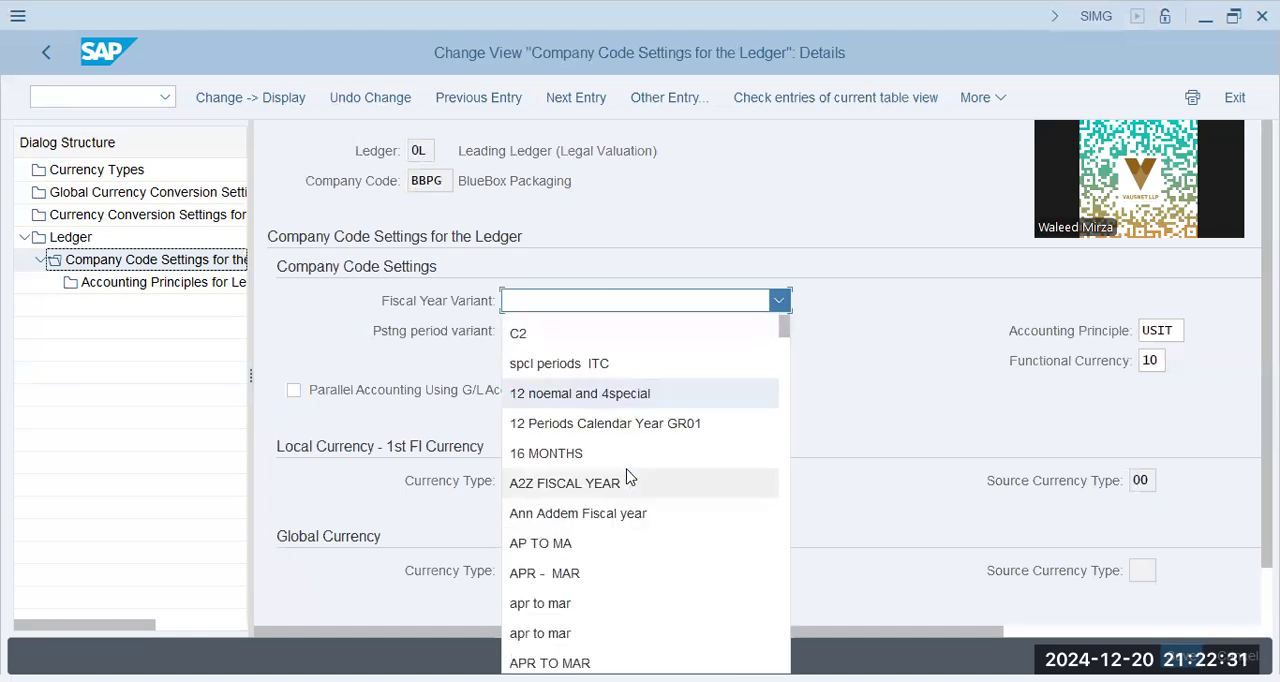
scroll(630, 478, "down", 1)
scroll(630, 462, "down", 3)
scroll(628, 460, "down", 7)
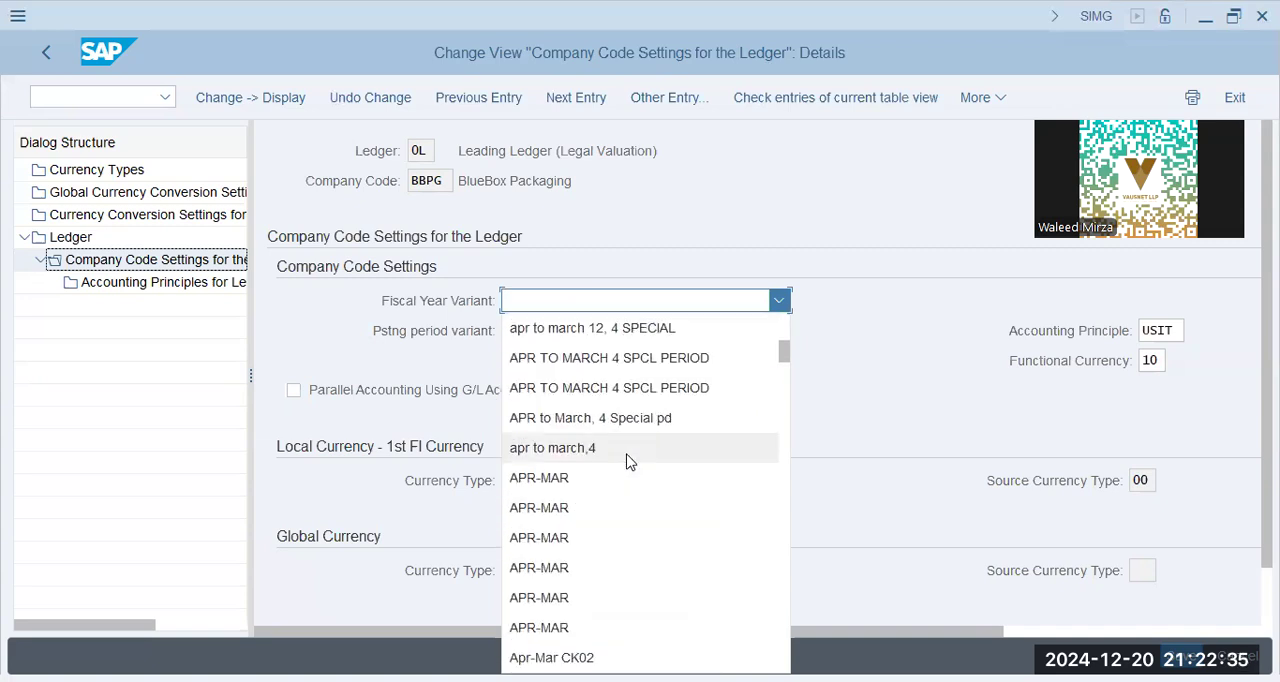
left_click(630, 296)
scroll(630, 296, "down", 1)
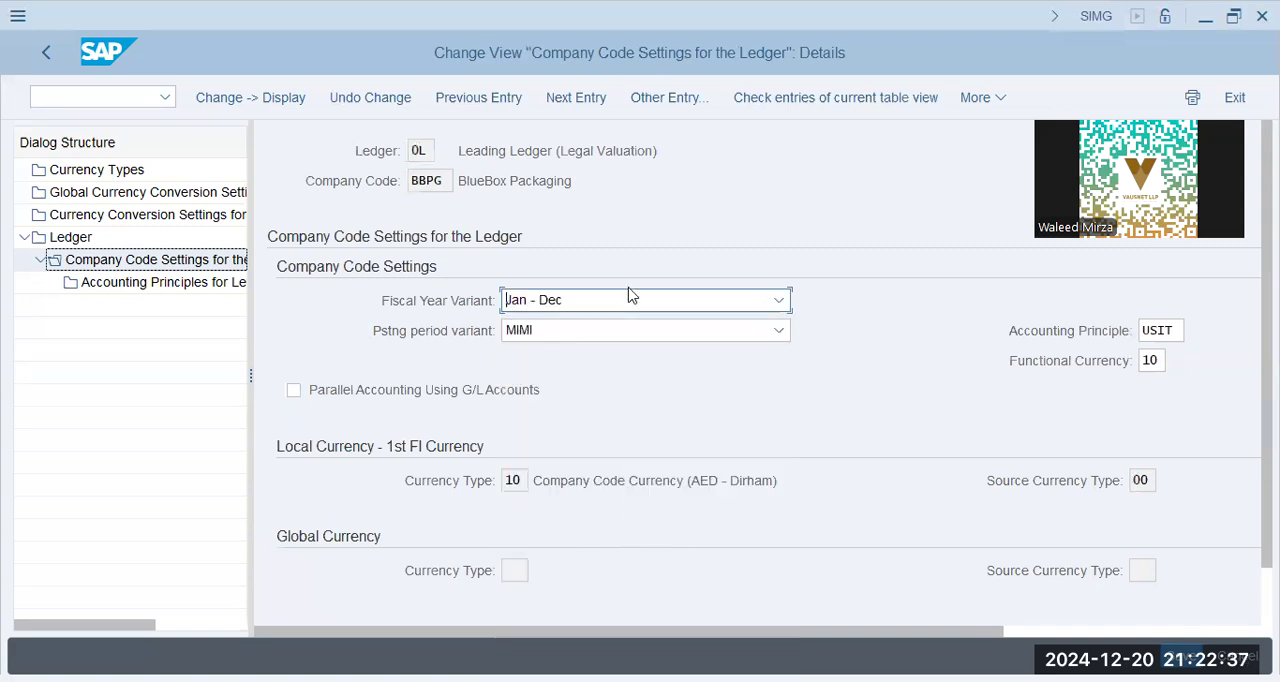
left_click(323, 393)
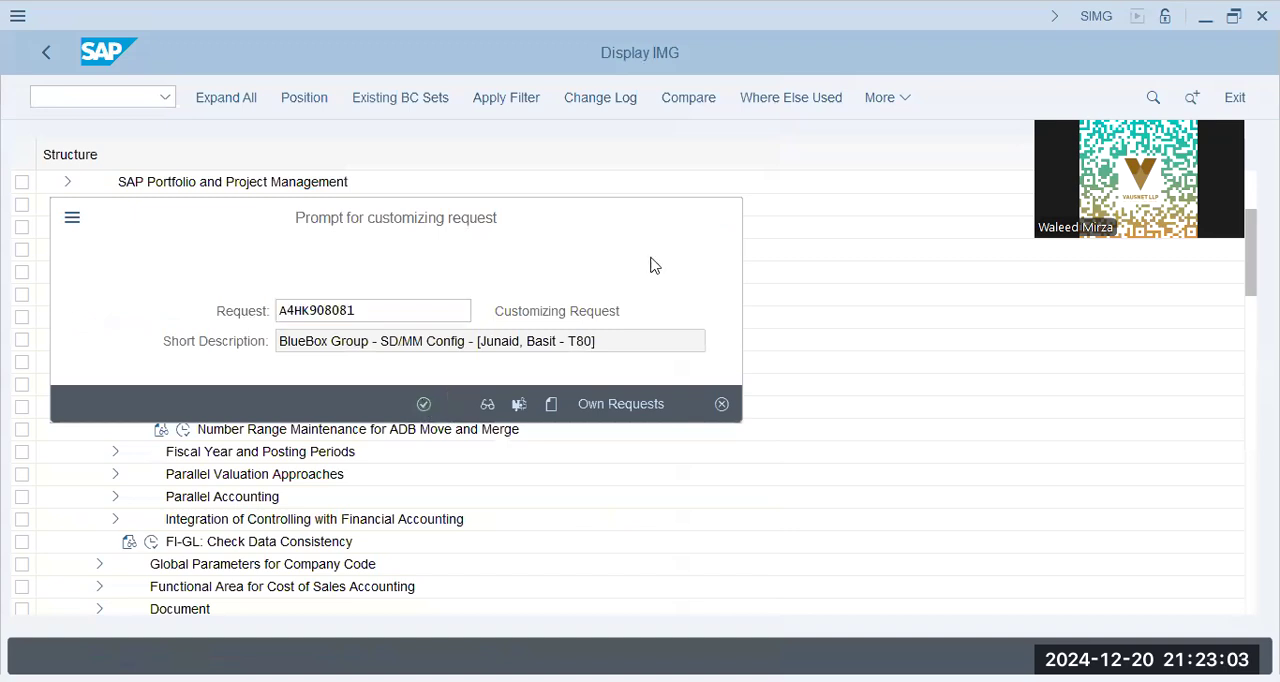
Switch to the Notepad note and start an indented list with "Material types"
key("alt+Tab")
key("Return")
key("Return")
key("Return")
key("Tab")
type("Material")
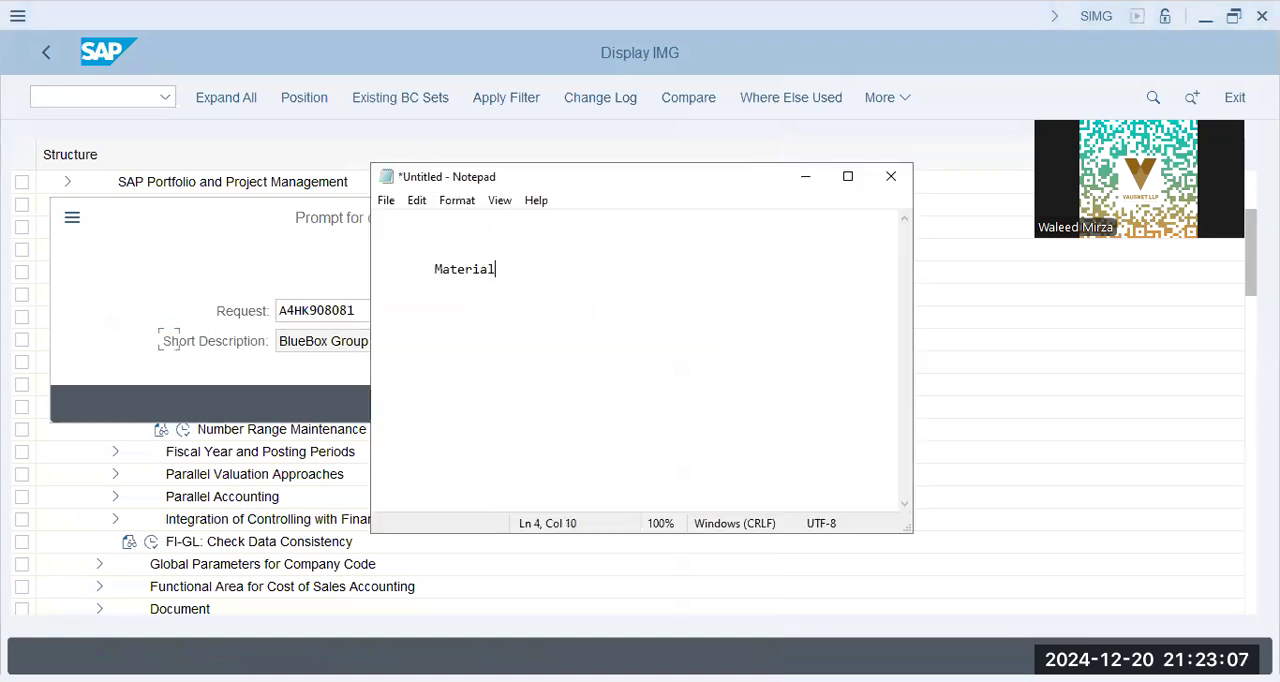
type(" types")
key("Return")
Add "Matr. Num.ranges" below "Material types" in the note
key("Tab")
type("Ma")
key("BackSpace")
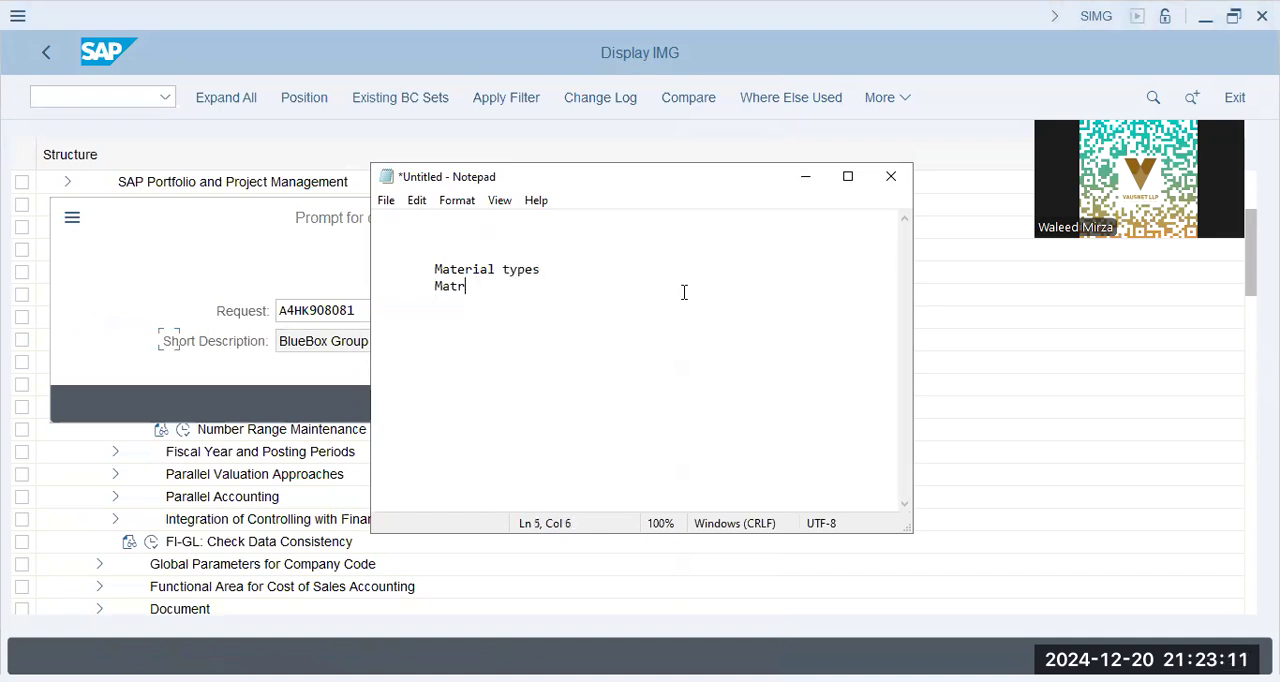
type(". Numb")
key("BackSpace")
type(".ranges")
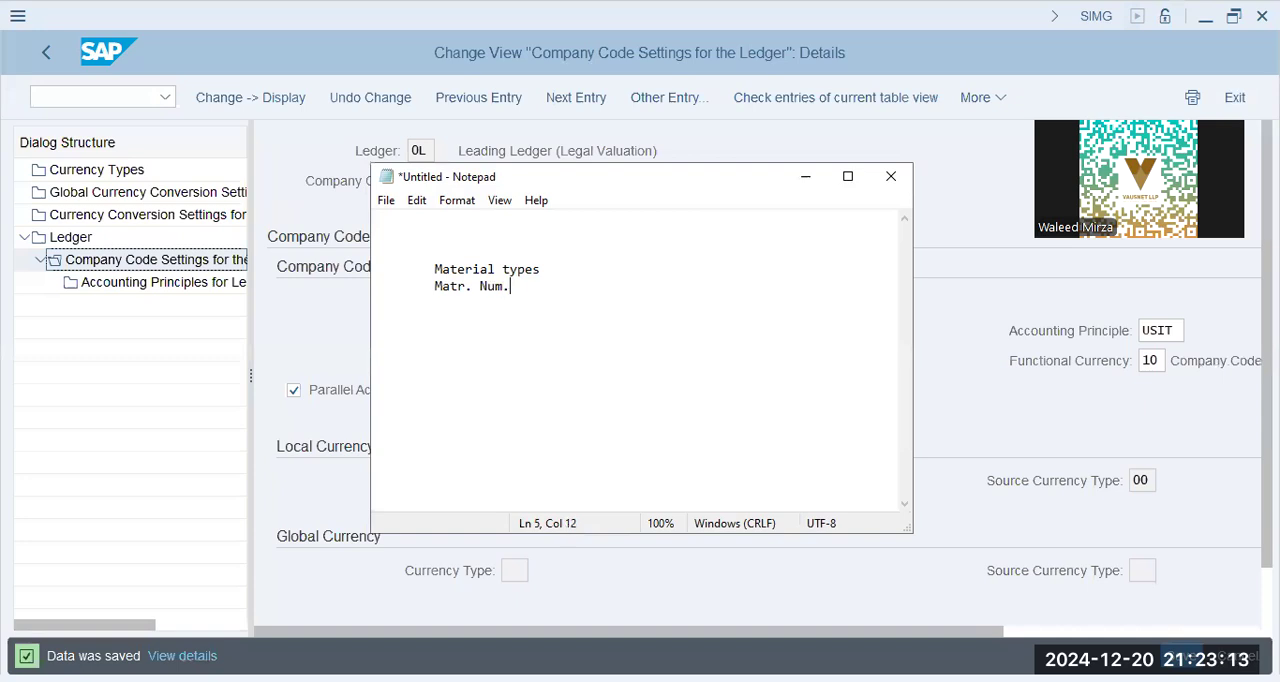
Add the list lines "Plants" and "Stor.Loc" to the note
key("Return")
key("Tab")
type("Plants")
key("Return")
type("Stor.L")
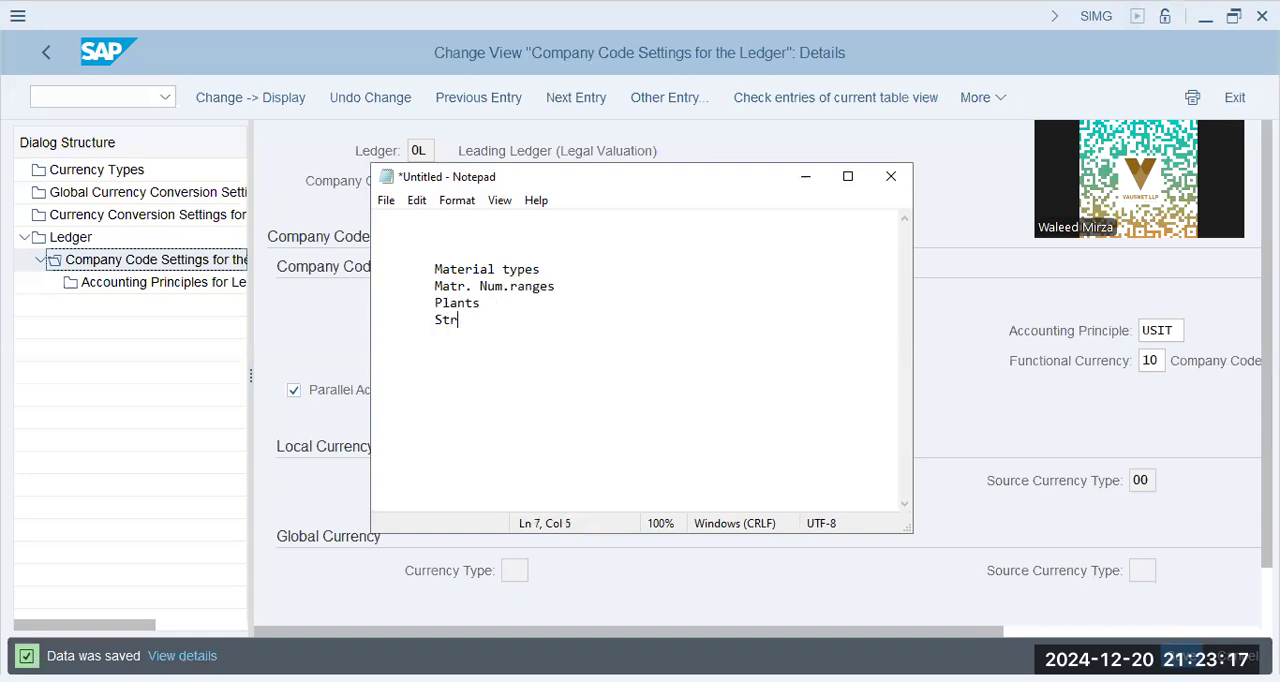
type("oc")
Add the list lines "Co", "Co.Code" and "Chart of Accounts" to the note
key("Return")
type("Co")
key("Return")
type("Co.Code")
key("Return")
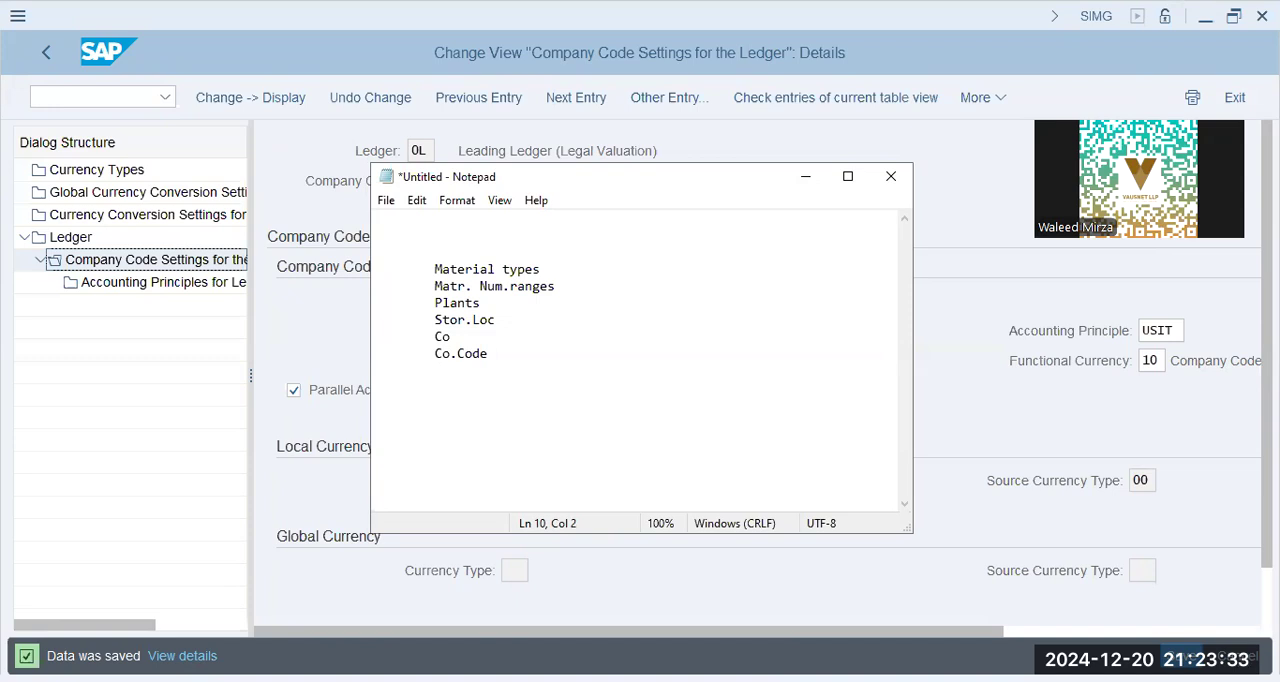
type("Chart of Accounts")
key("Return")
key("Tab")
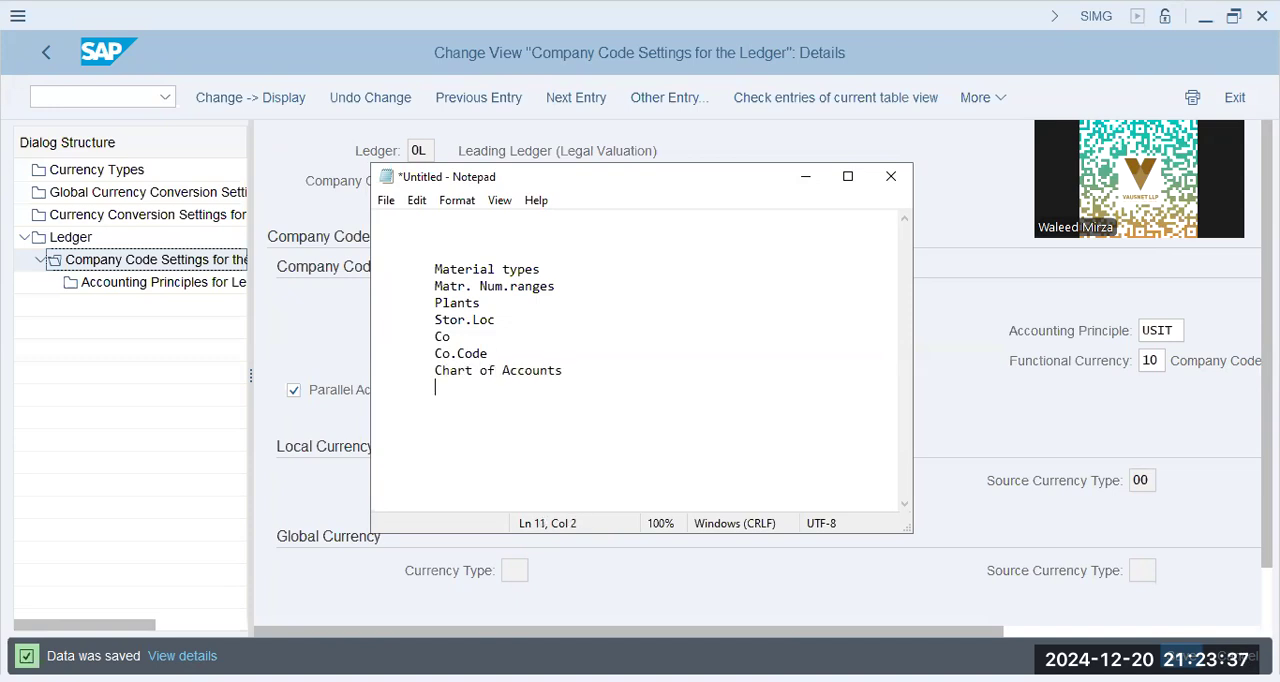
Extend the note's list with "Ledger Settings", "Vendor Master" and "Cross. App. Comp"
type("Ledger Settings")
key("Return")
key("Tab")
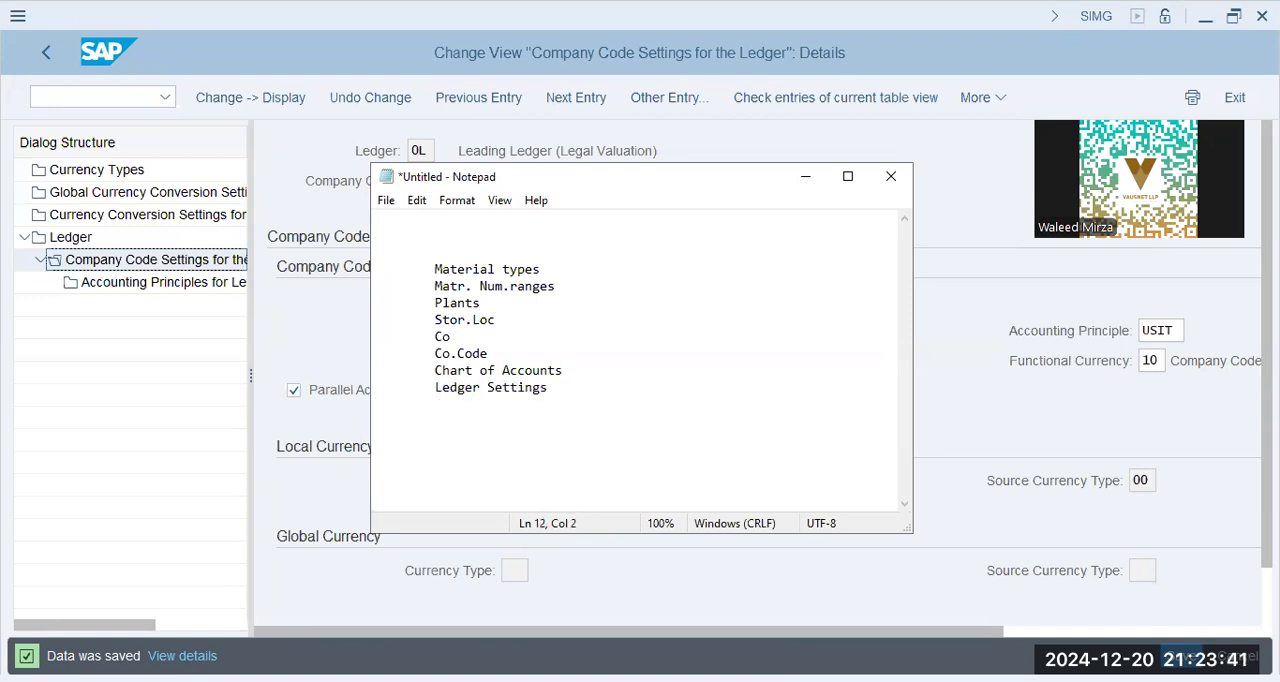
type("Vendor Master")
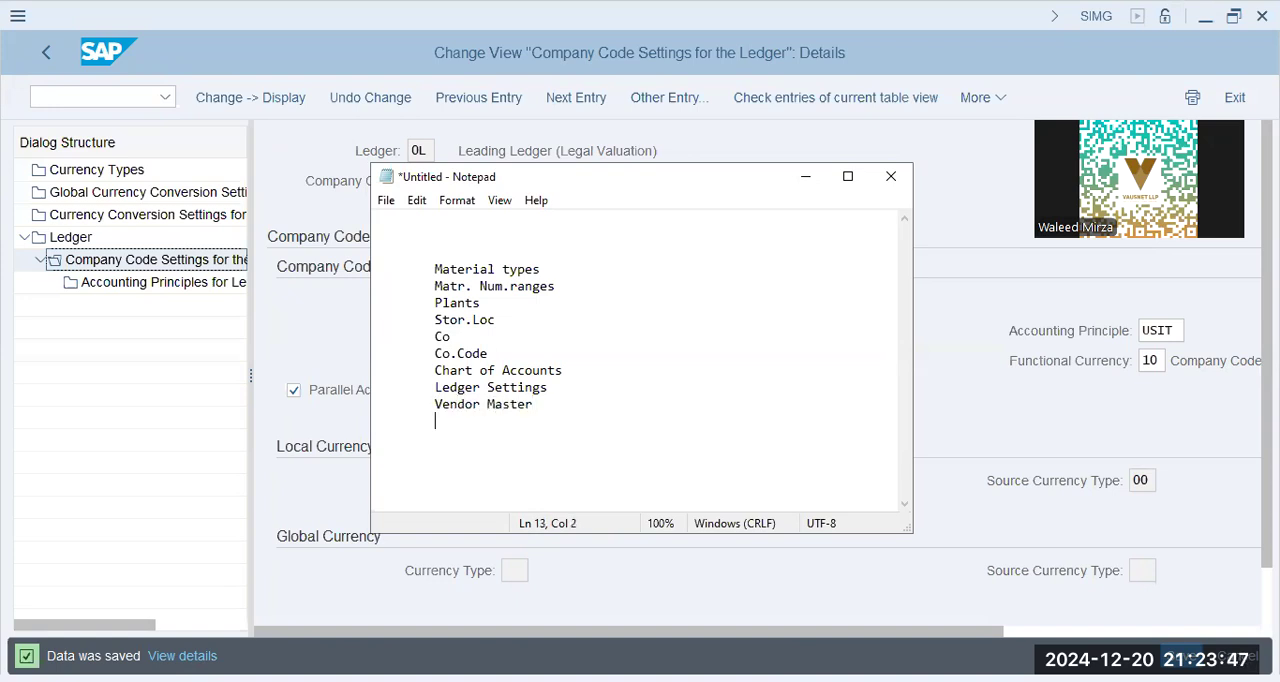
type("ross. App. Comp")
key("Return")
key("Tab")
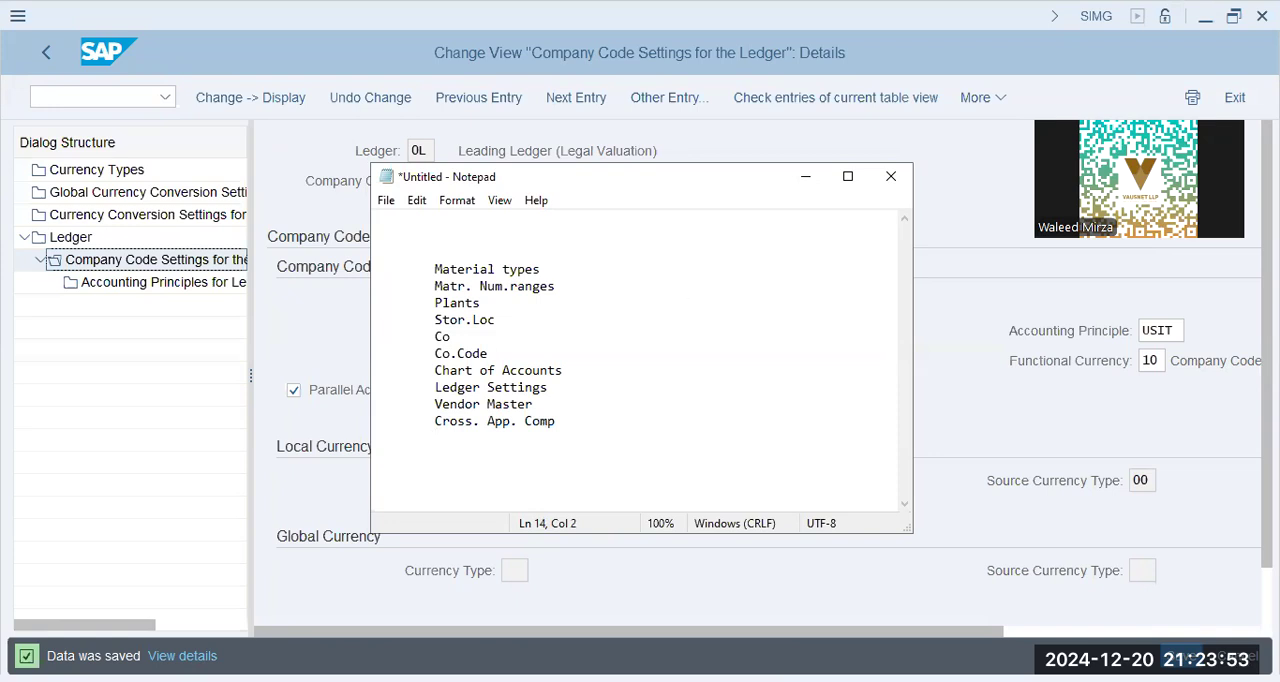
key("shift+Up")
key("shift+Up")
key("shift+Up")
key("shift+Up")
key("shift+Up")
key("shift+Up")
key("shift+Up")
key("shift+Up")
key("shift+Up")
key("shift+Up")
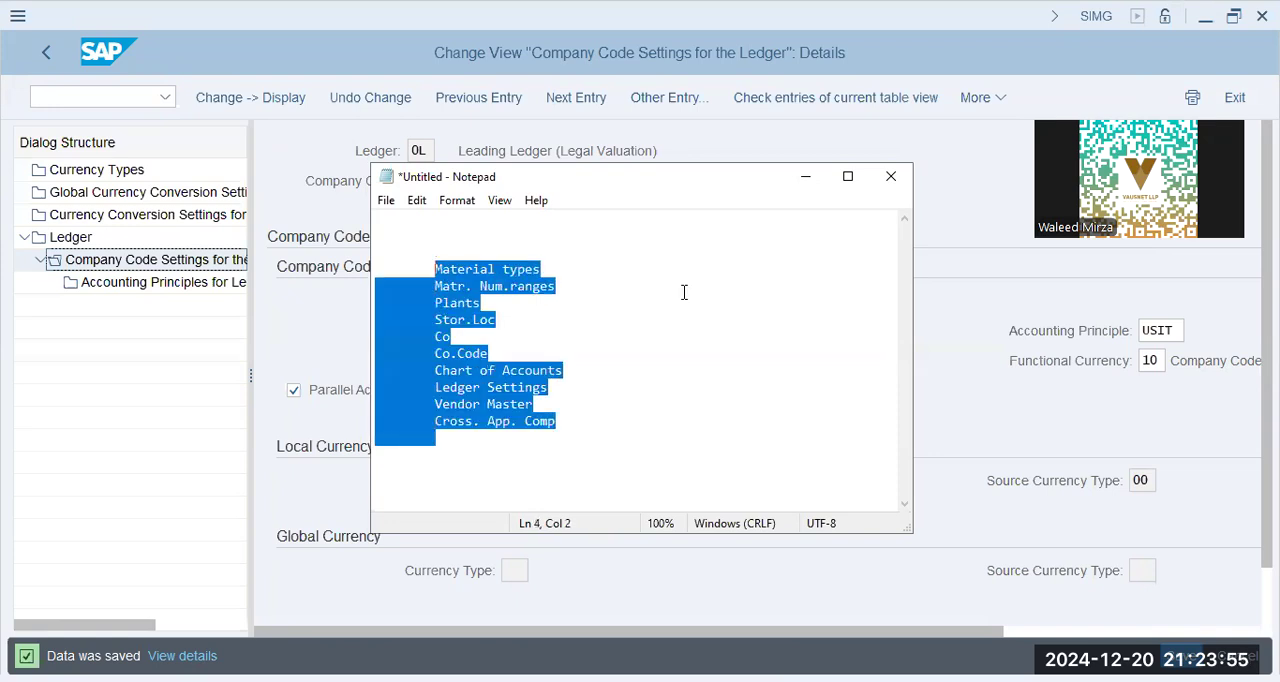
key("Down")
key("Down")
key("Down")
key("Down")
key("Down")
key("Down")
key("Down")
key("Down")
key("Down")
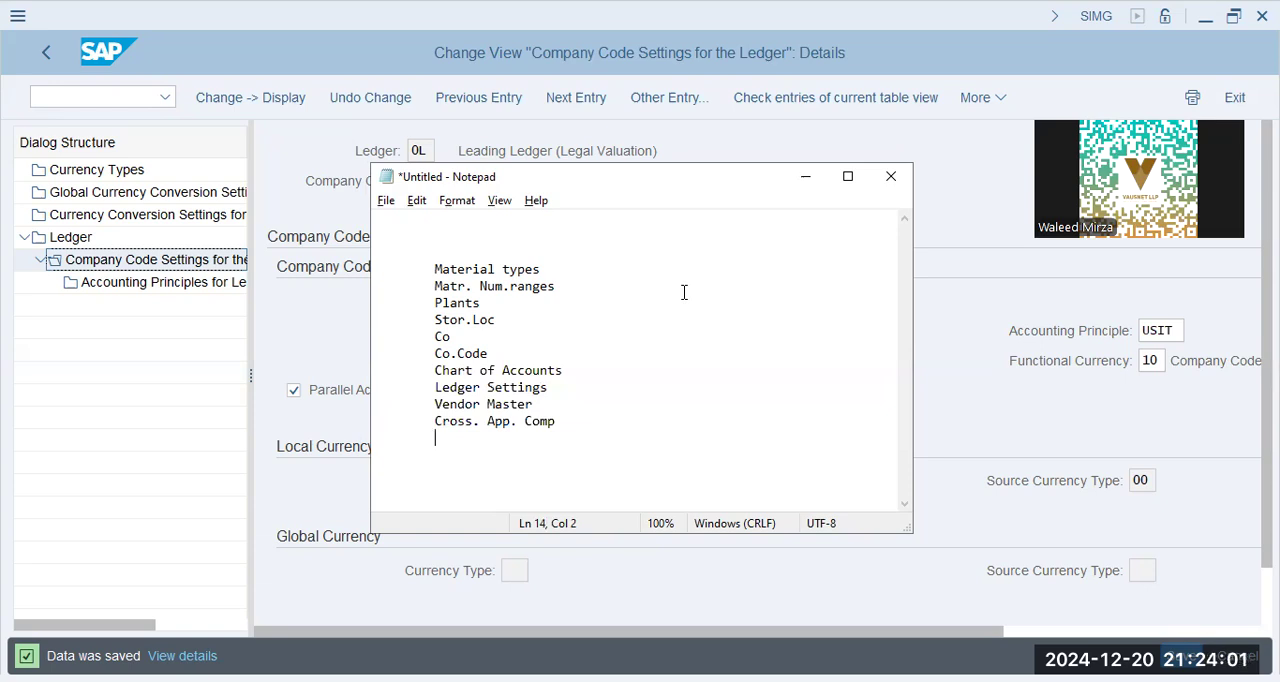
Add the line "Leading Ledger - all entries - FI/MM/SD/PP/CO" to the note, separated from the list by a blank line
left_click_drag(472, 151, 618, 150)
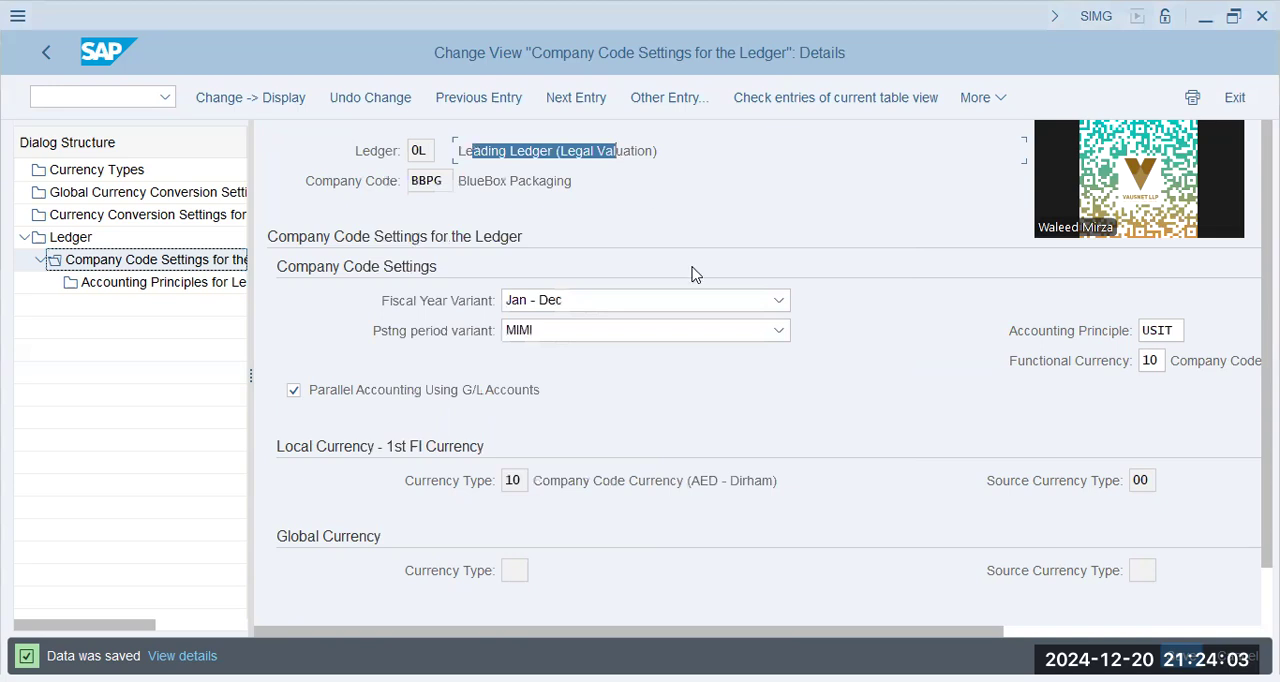
key("alt+Tab")
key("Return")
key("Tab")
type("Leading Ledg")
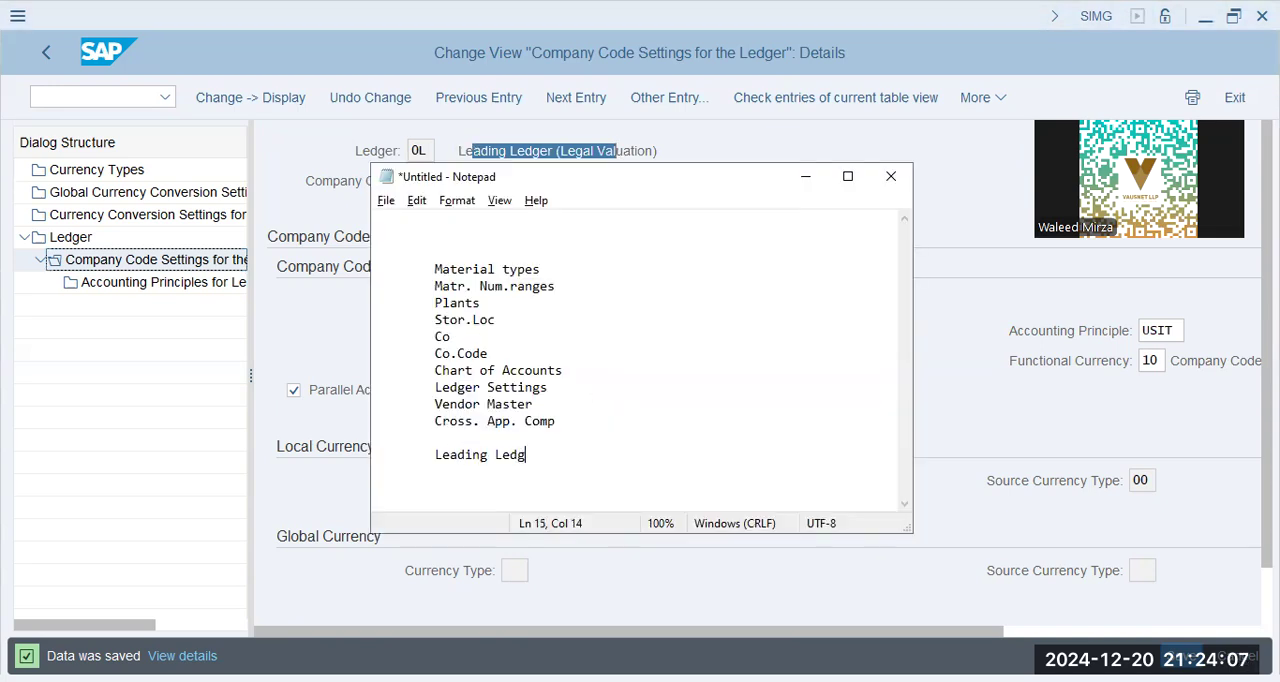
type("er - all entries")
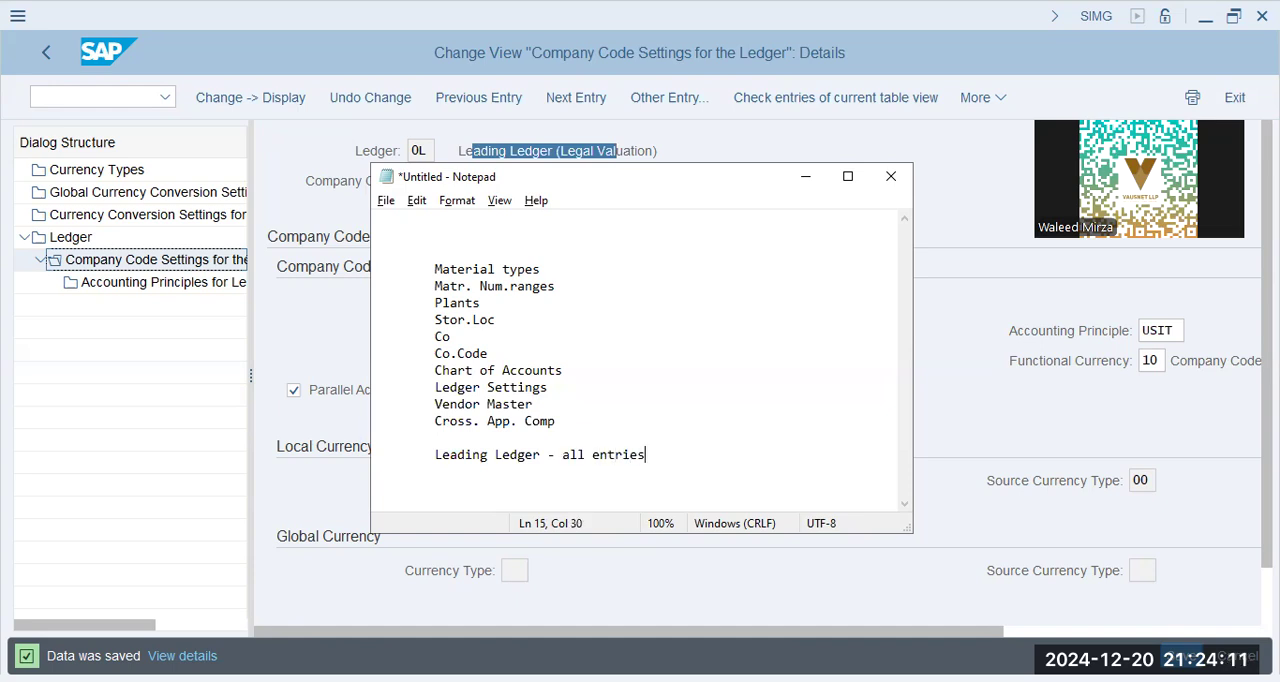
type(" - FI/MM/SD/PP/CO")
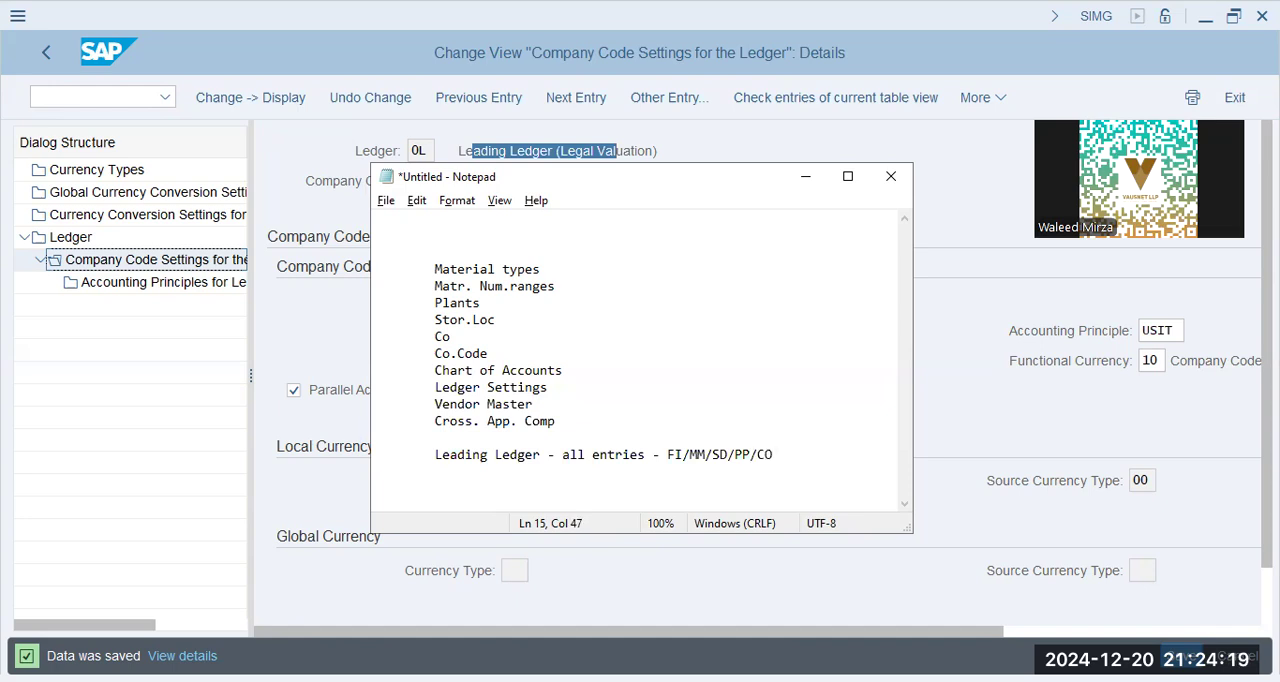
left_click_drag(434, 454, 798, 450)
left_click(798, 450)
Add "Acctg. Principle" as a further indented line under the Leading Ledger line
key("Return")
key("Tab")
key("Tab")
type("Acctg. Principle")
Add the indented line "Currency - Co.Code, Co.Area" under "Acctg. Principle"
key("Return")
key("Tab")
key("Tab")
type("Cu")
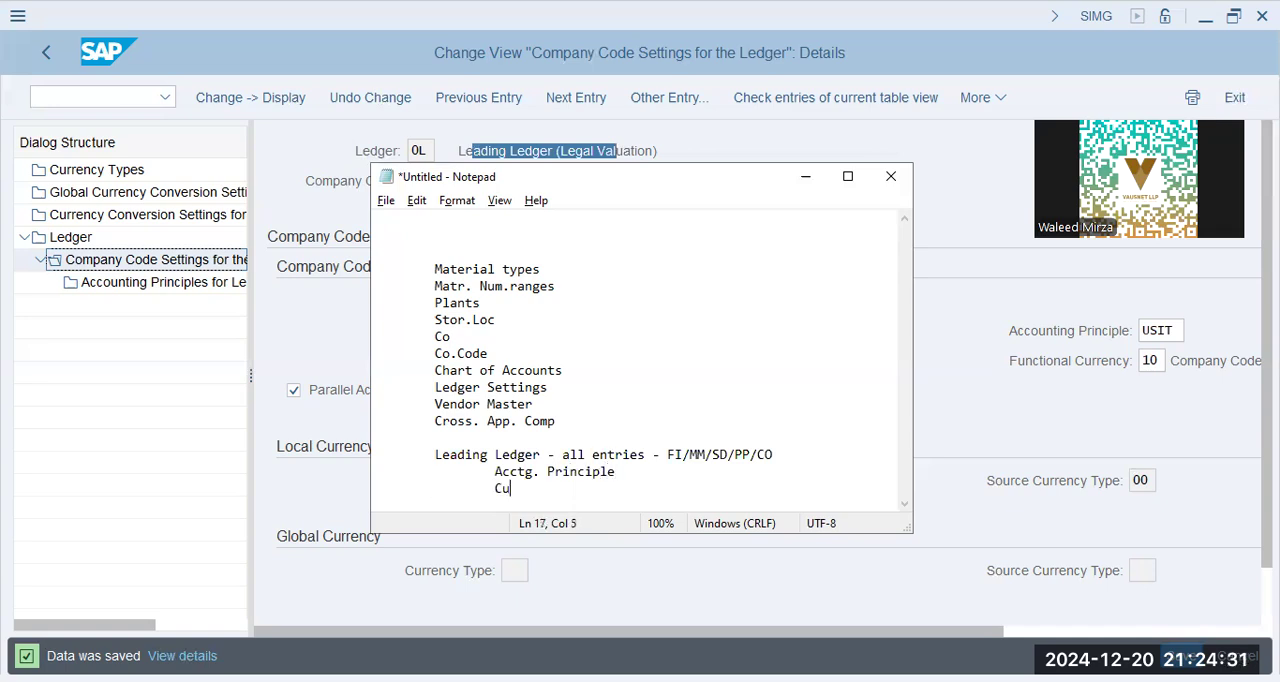
type("rrency - Co.Code, Controll")
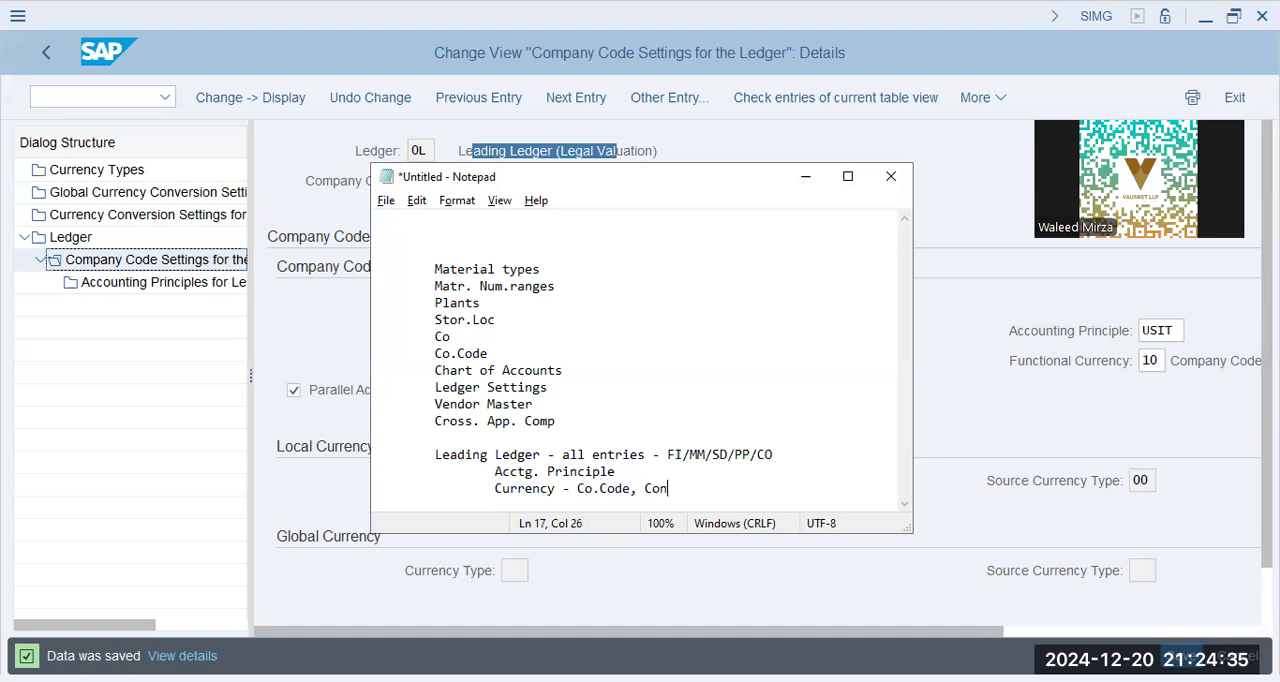
key("BackSpace")
key("BackSpace")
key("BackSpace")
key("BackSpace")
key("BackSpace")
key("BackSpace")
type(".Area")
Check the ledger settings in SAP, return to the note, and extend the Currency line with ", FYV, PPV"
left_click(1052, 404)
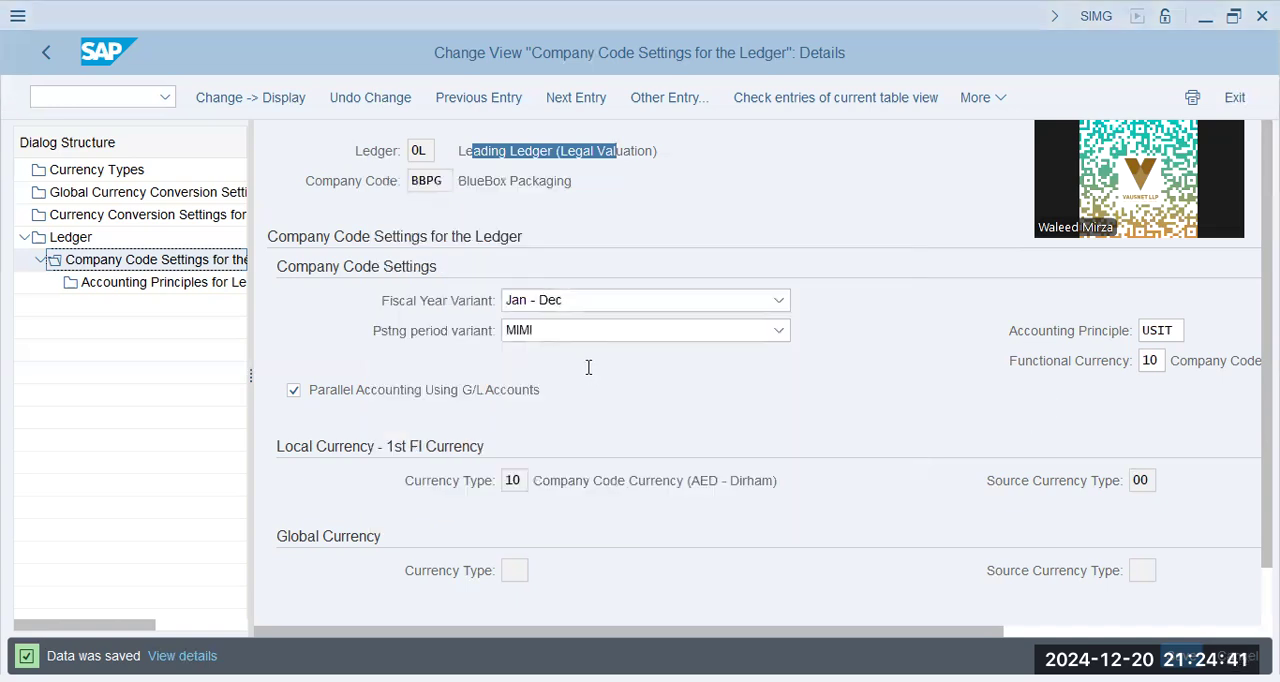
key("alt+Tab")
type(", F")
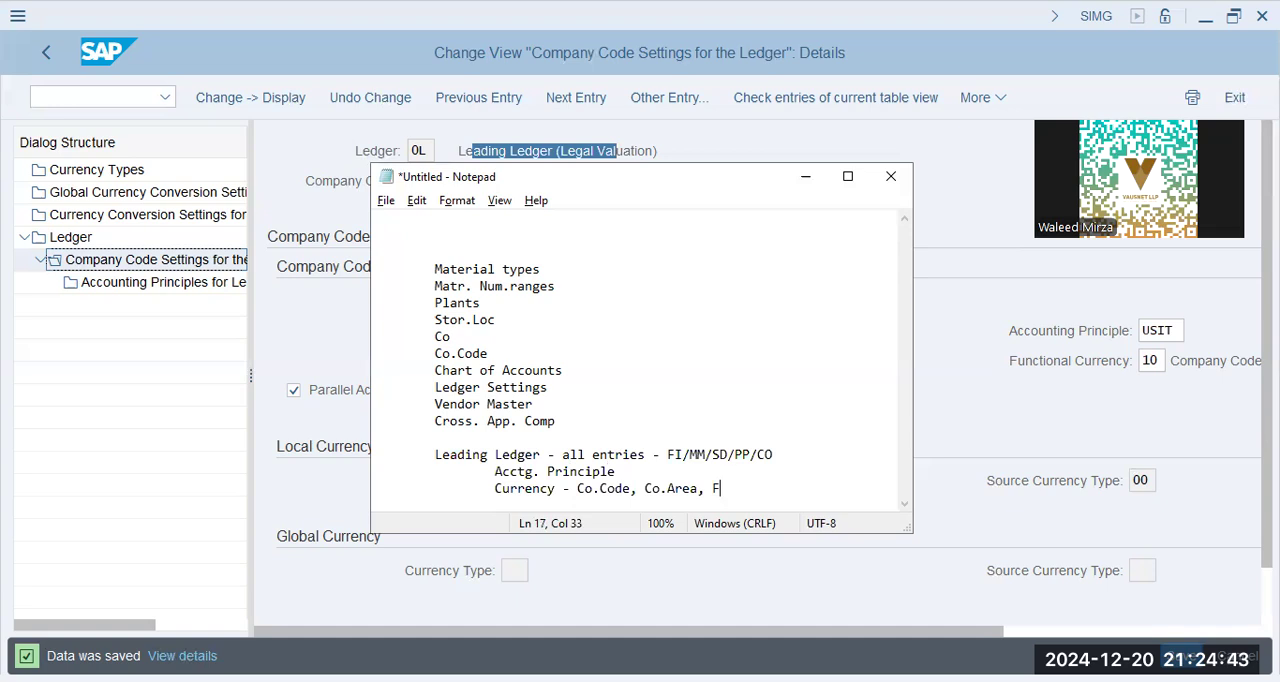
type("YV, PPV")
key("Return")
key("Tab")
Switch back to SAP and open the currency conversion settings for company codes, dismissing the consistency check messages
key("alt+Tab")
scroll(602, 376, "down", 2)
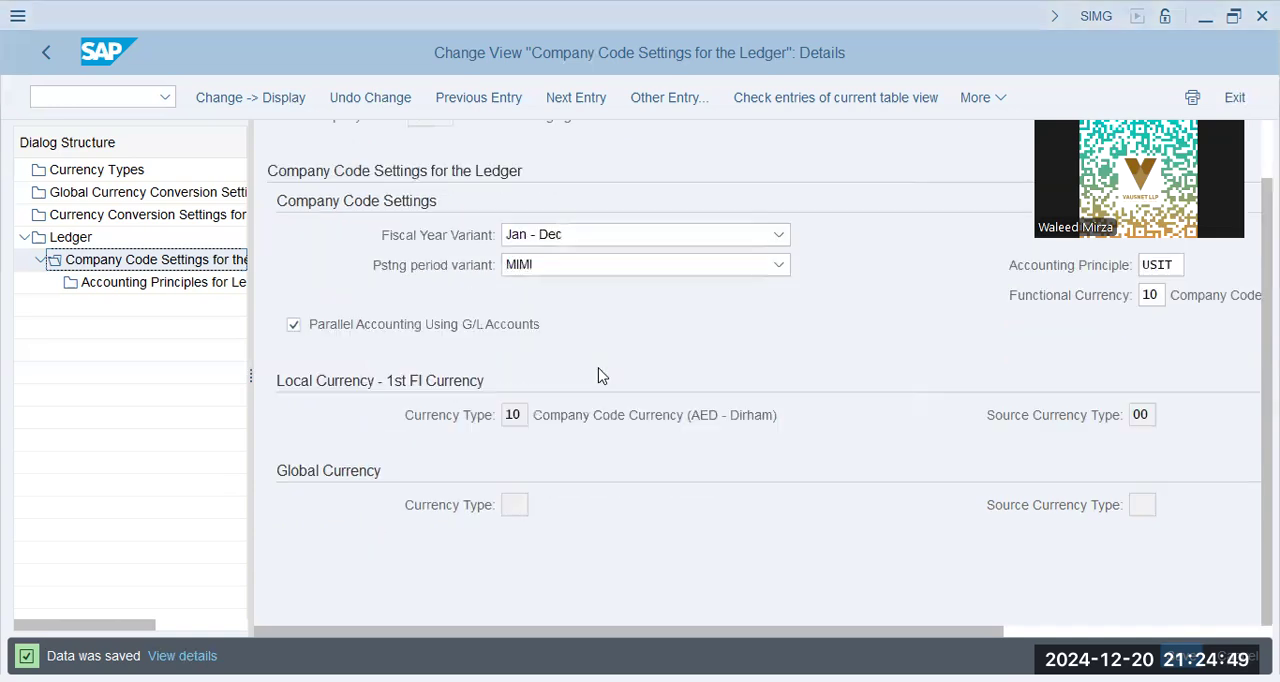
double_click(112, 218)
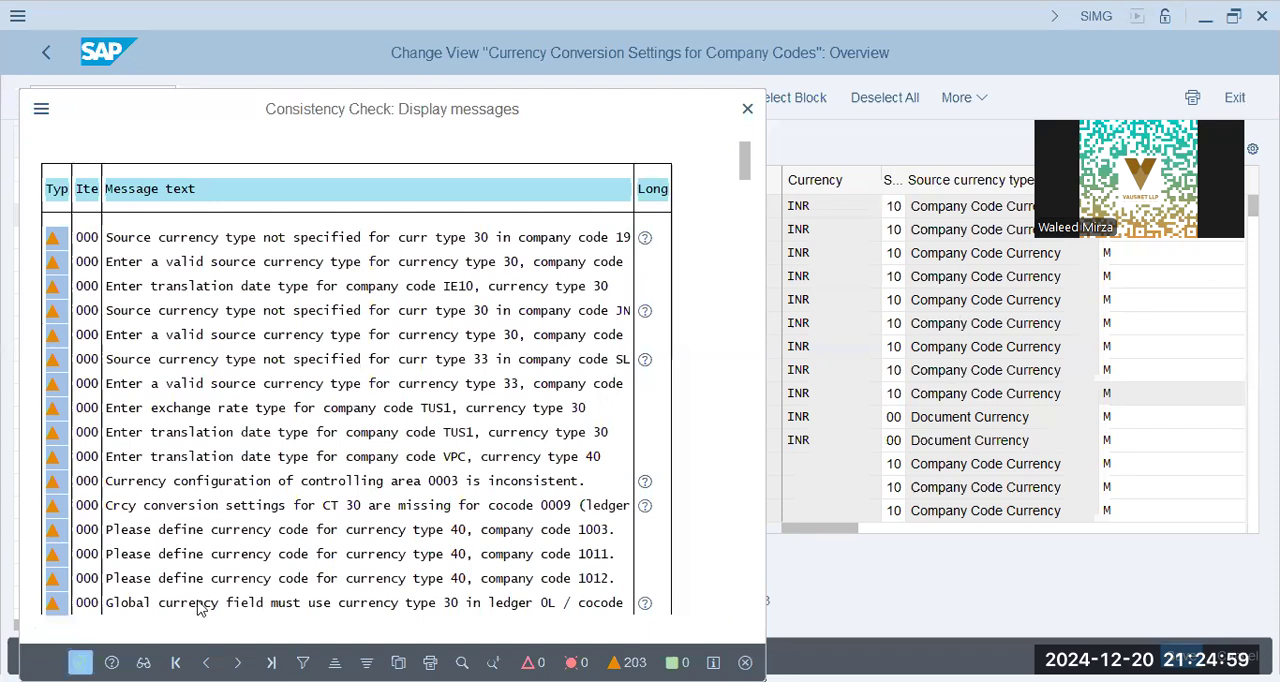
Return to Notepad, add the line "Reports - USD, EUR, JPY", and highlight the three currencies
key("alt+Tab")
type("R")
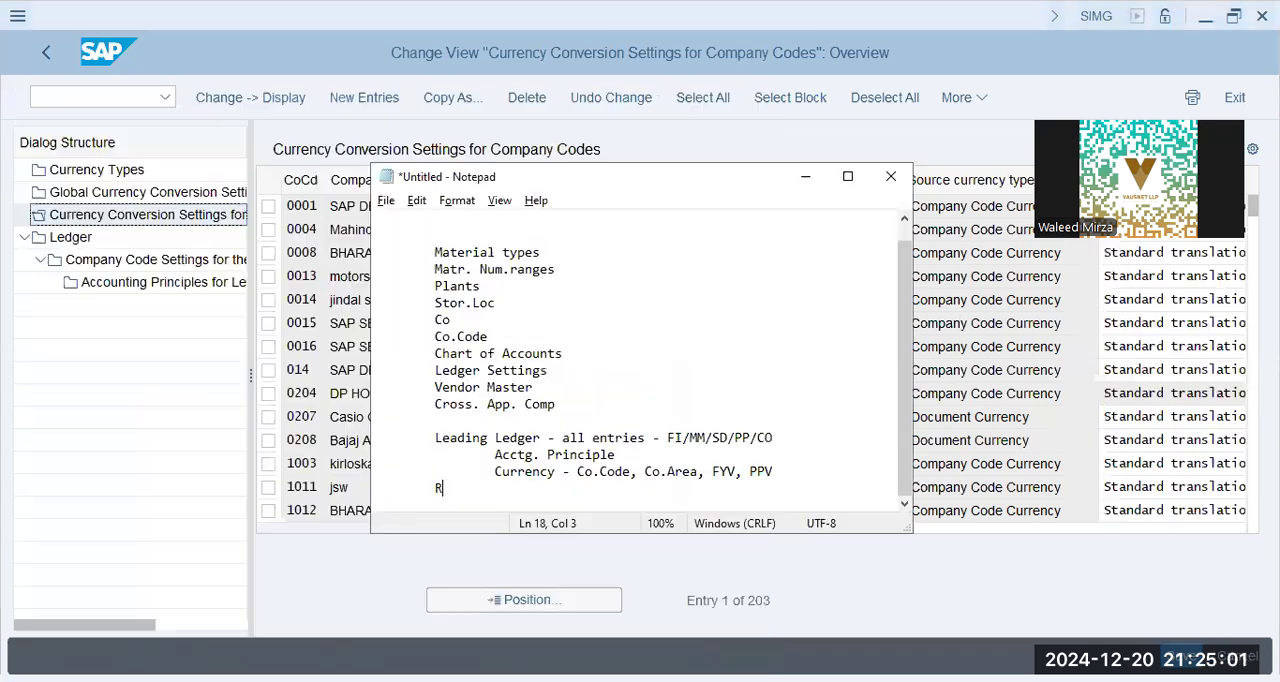
type("eports - USD, EUR, ")
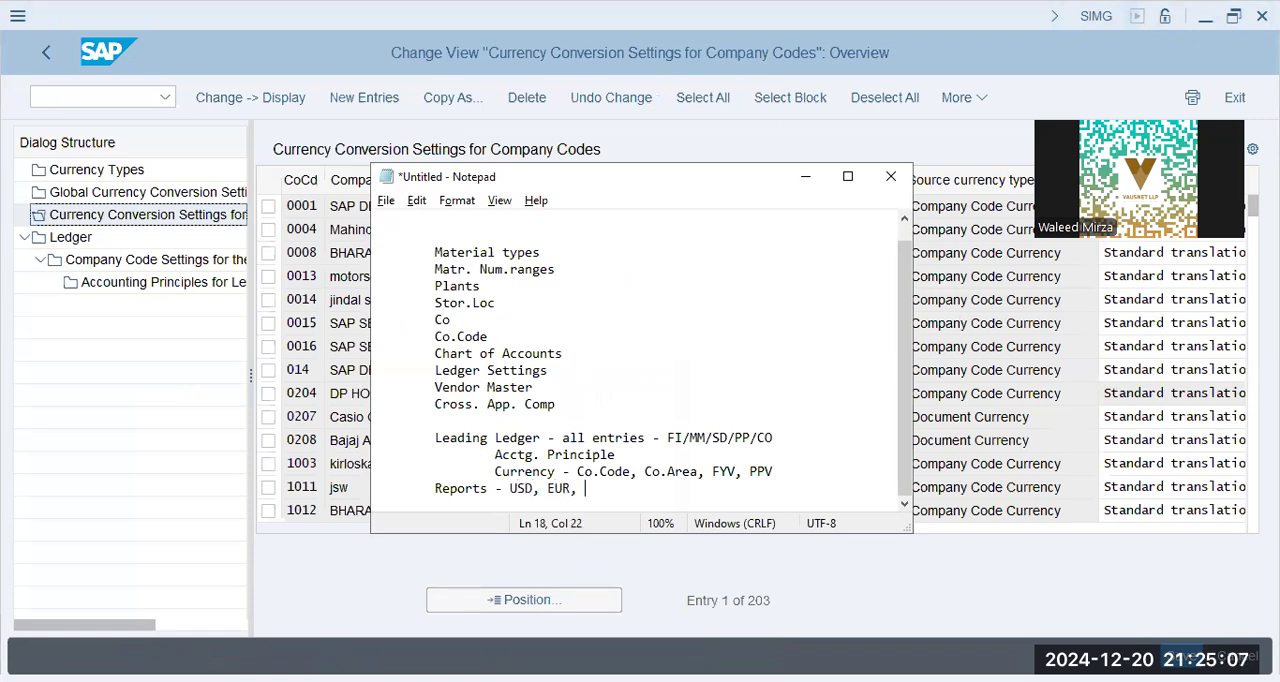
type("JPY")
key("Return")
key("Tab")
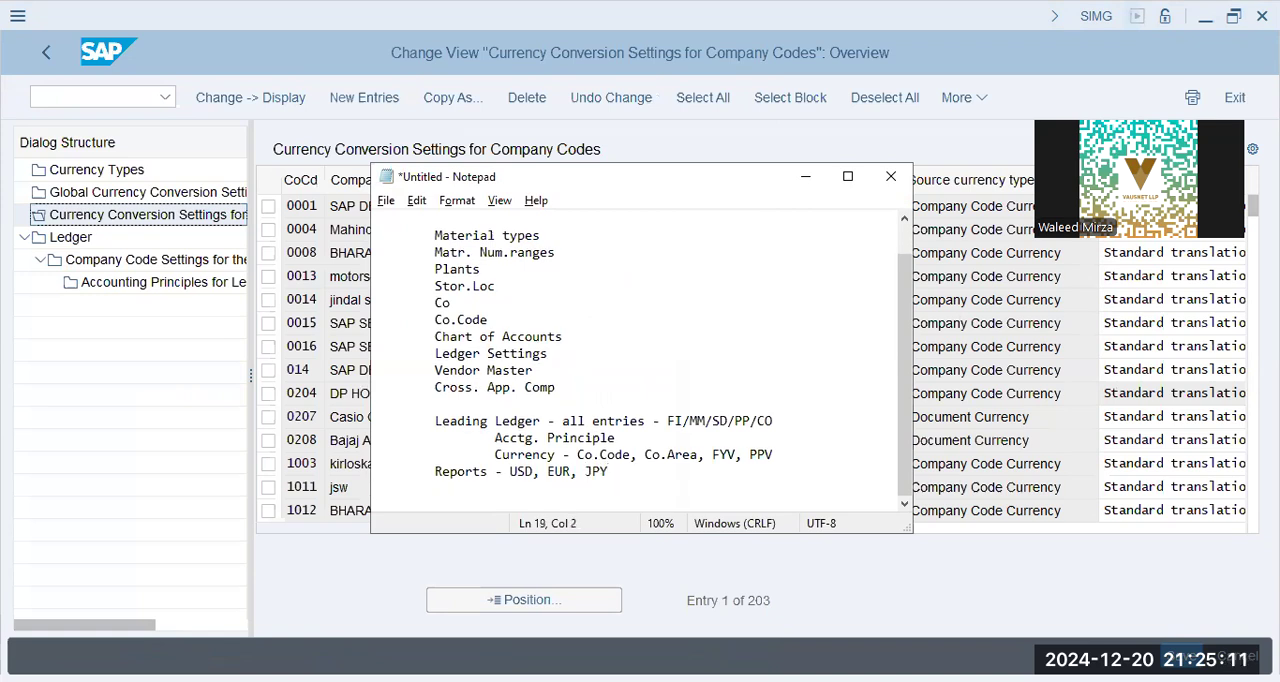
left_click_drag(613, 471, 510, 471)
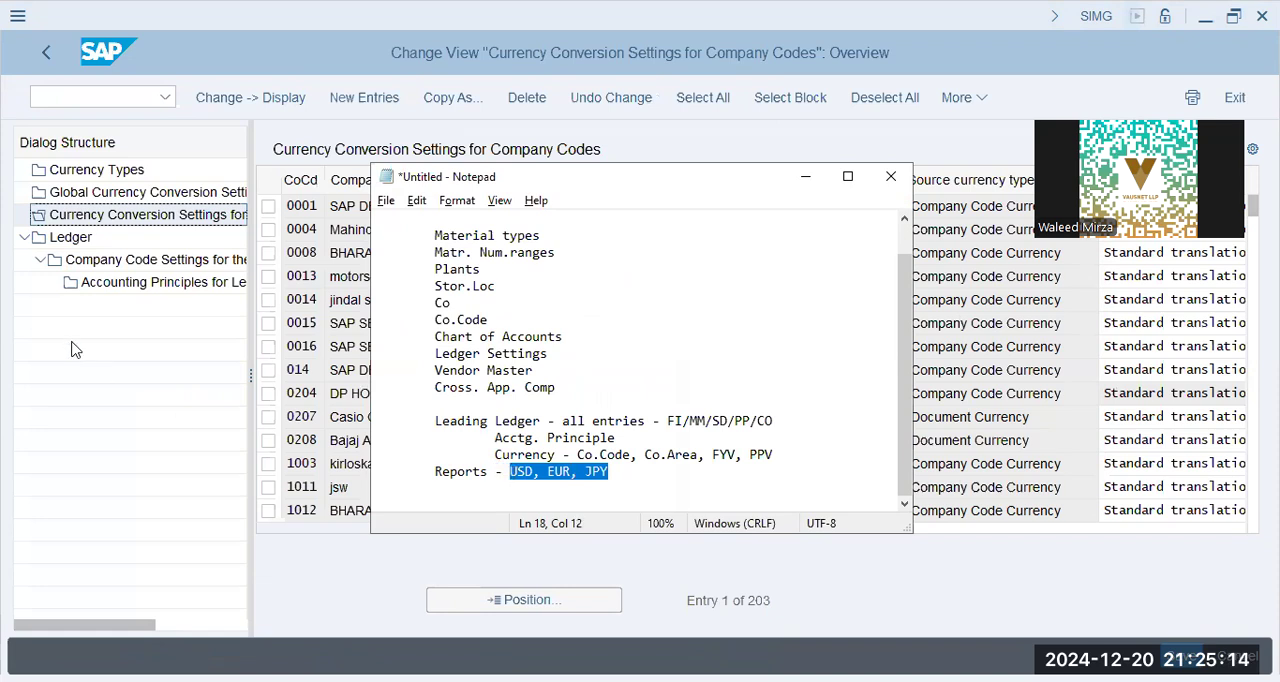
Switch back to SAP and start a new entry for company code BBPG with currency type 30, currency USD and source currency type 00
left_click(140, 218)
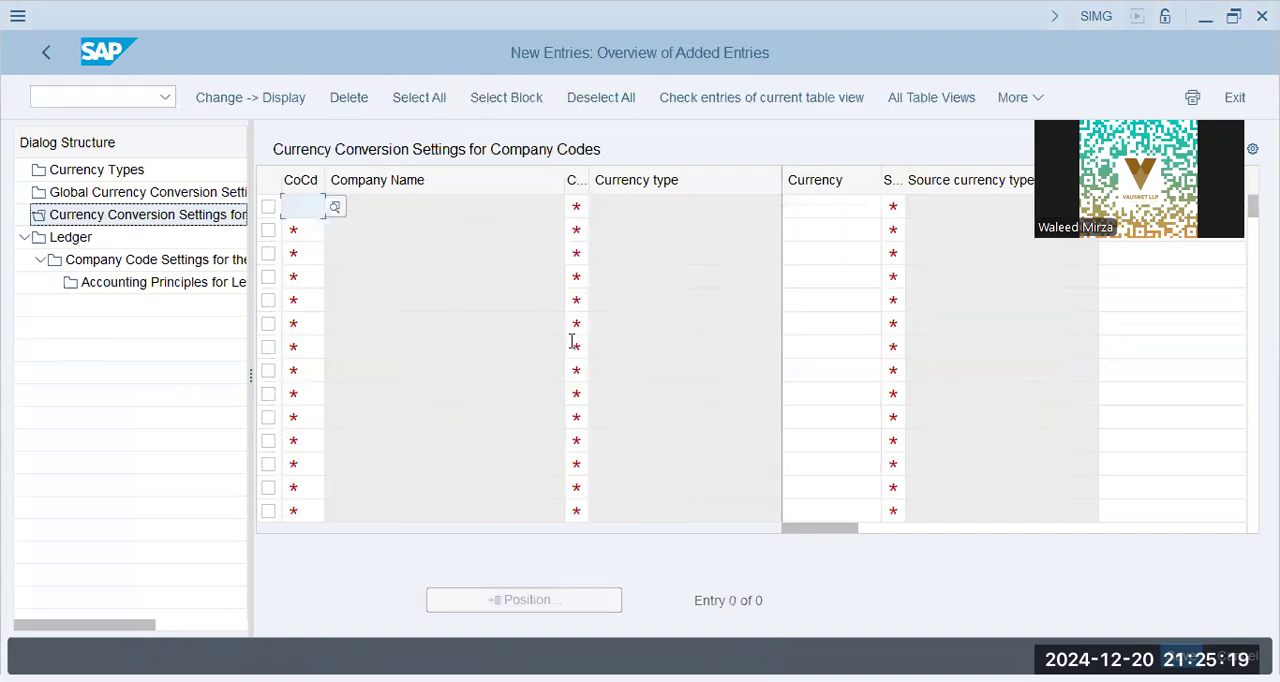
type("bbpg")
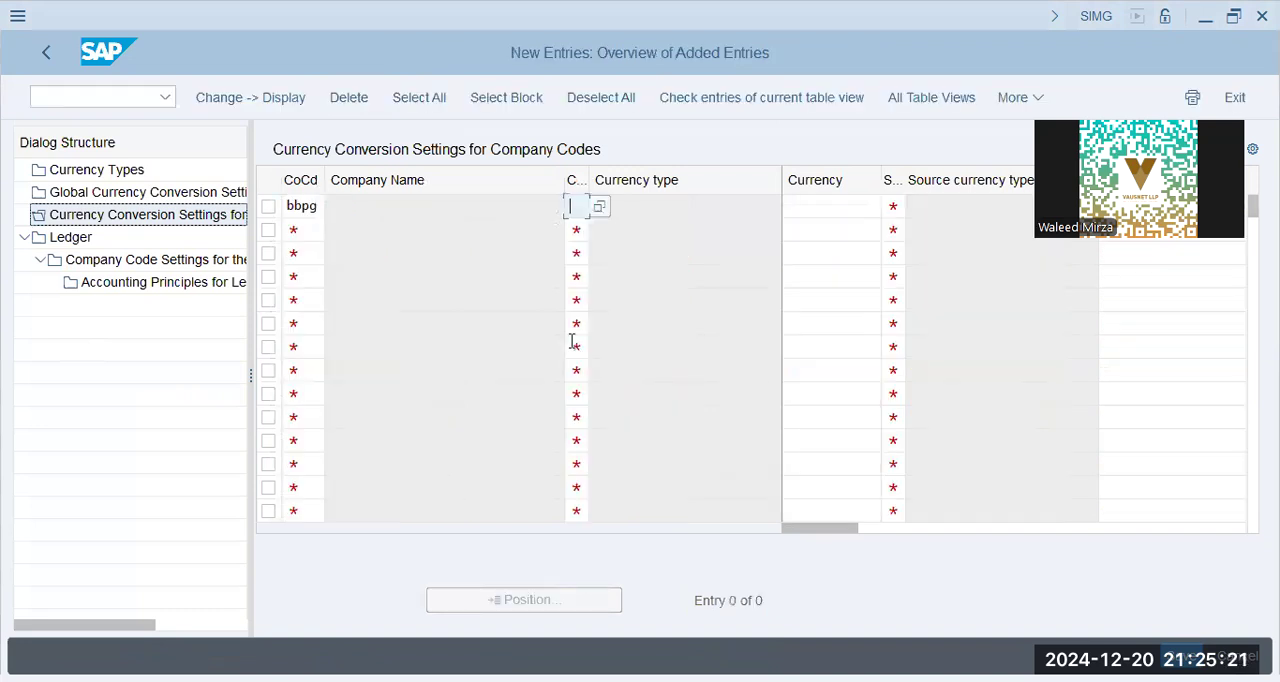
type("30")
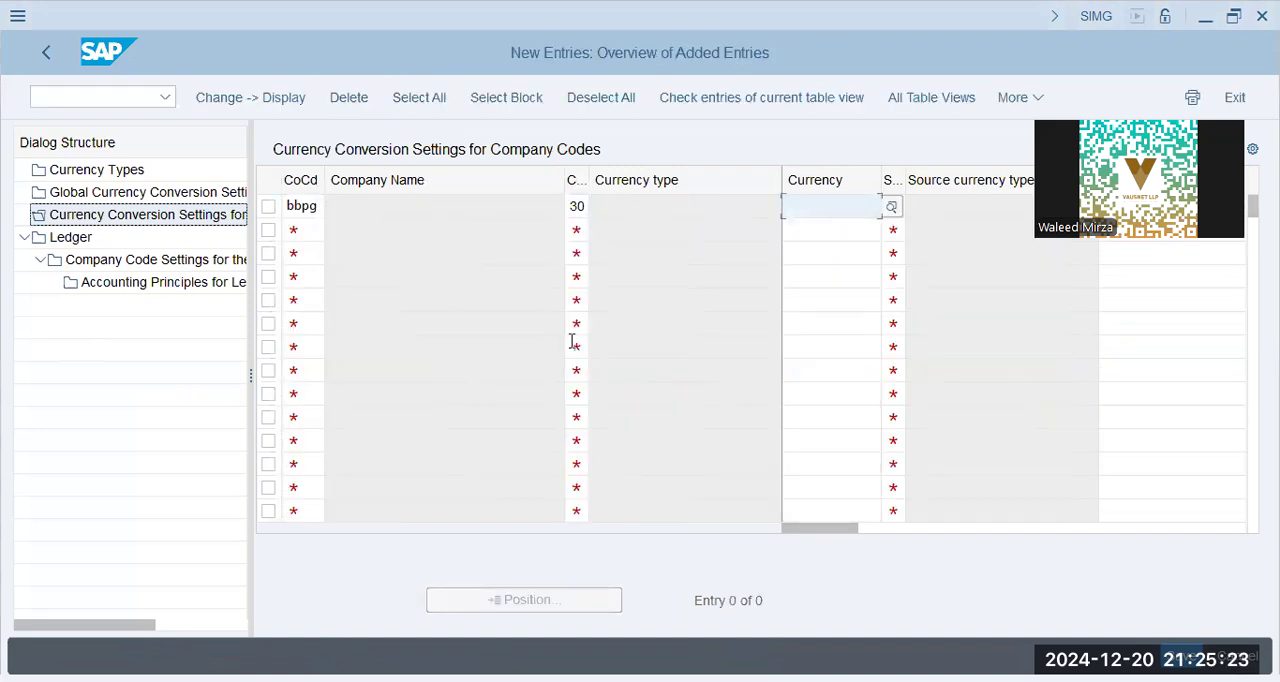
type("usd")
key("Tab")
type("00")
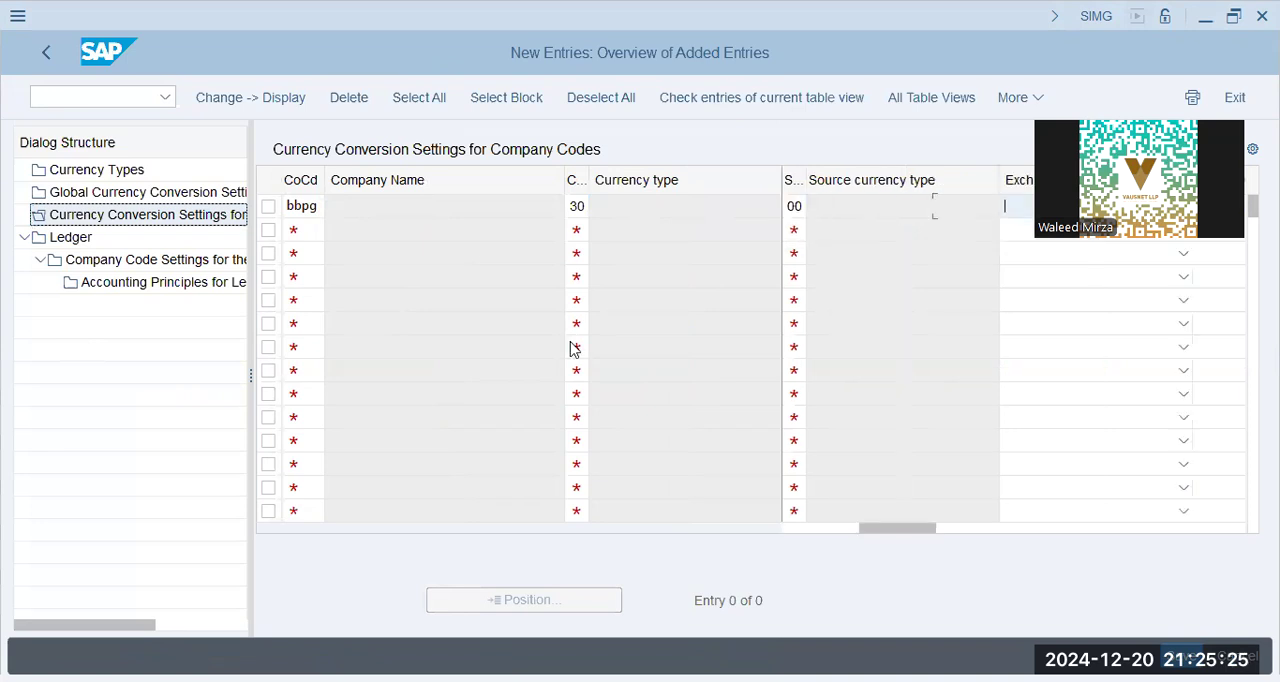
Set the BBPG entry's exchange rate type to M, Standard translation at average rate
left_click(806, 209)
left_click(792, 206)
key("Tab")
left_click(1005, 214)
scroll(889, 450, "down", 8)
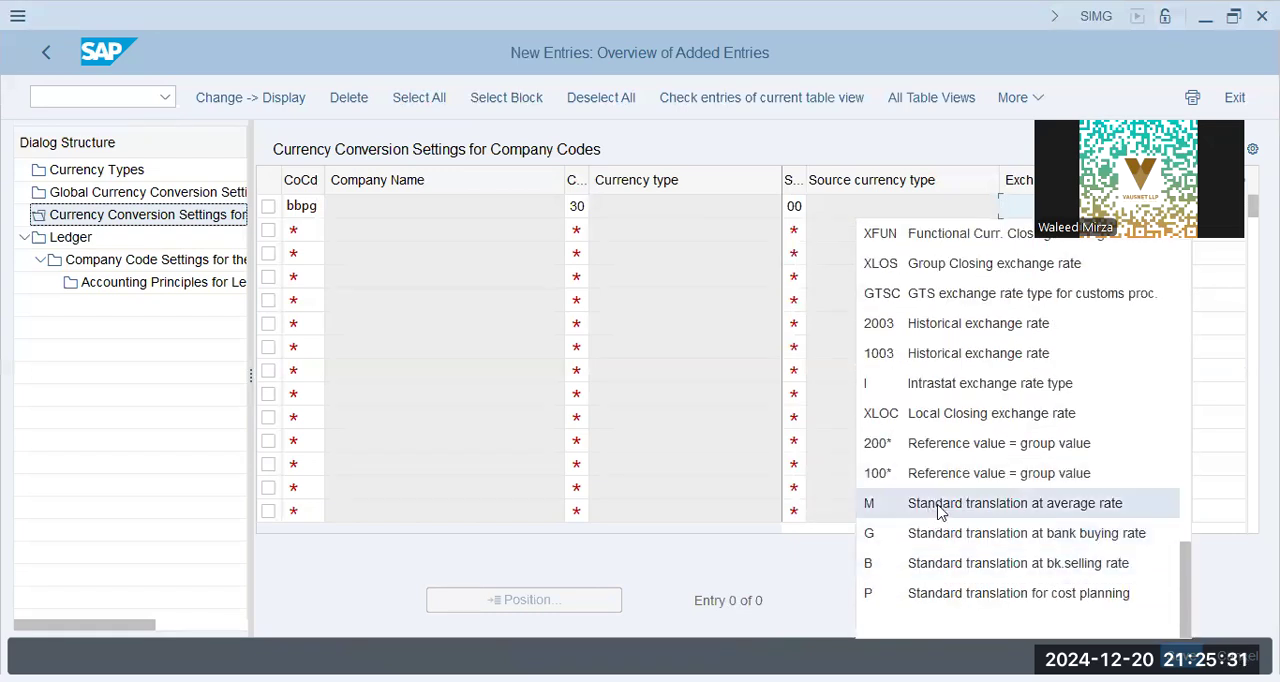
left_click(930, 510)
Set the BBPG entry's translation date type to Posting date and save the entry
left_click_drag(903, 529, 1197, 522)
left_click(890, 212)
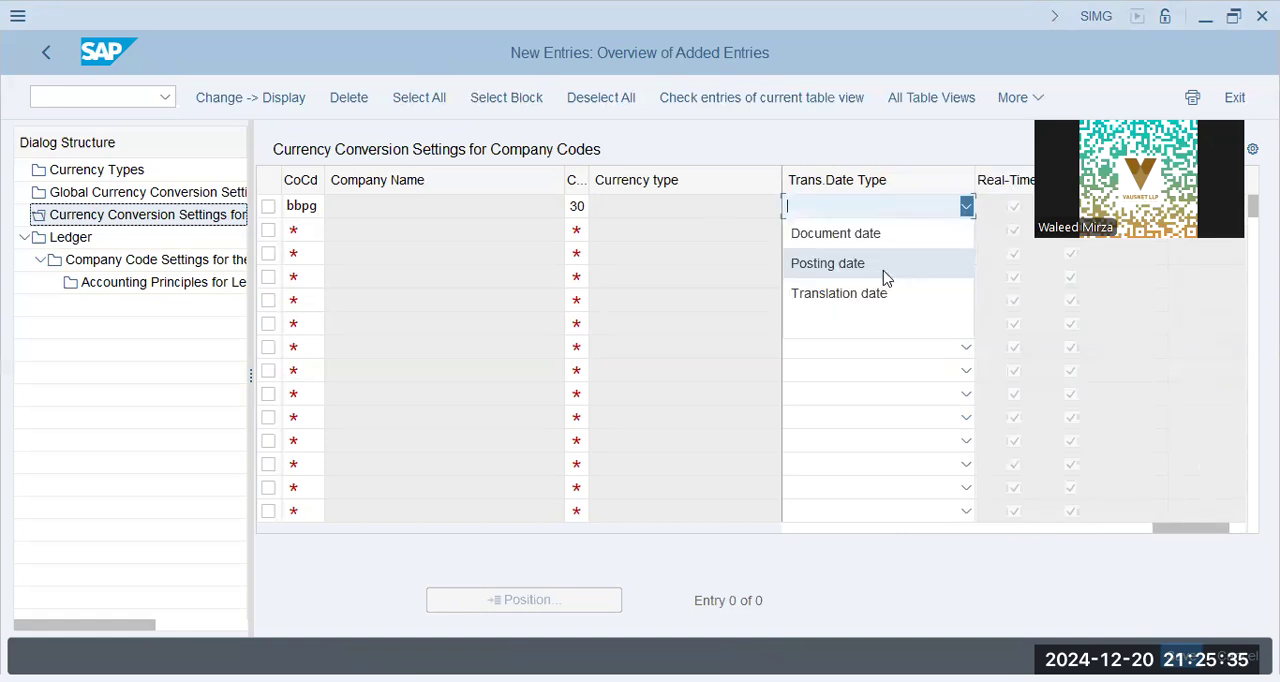
left_click(885, 268)
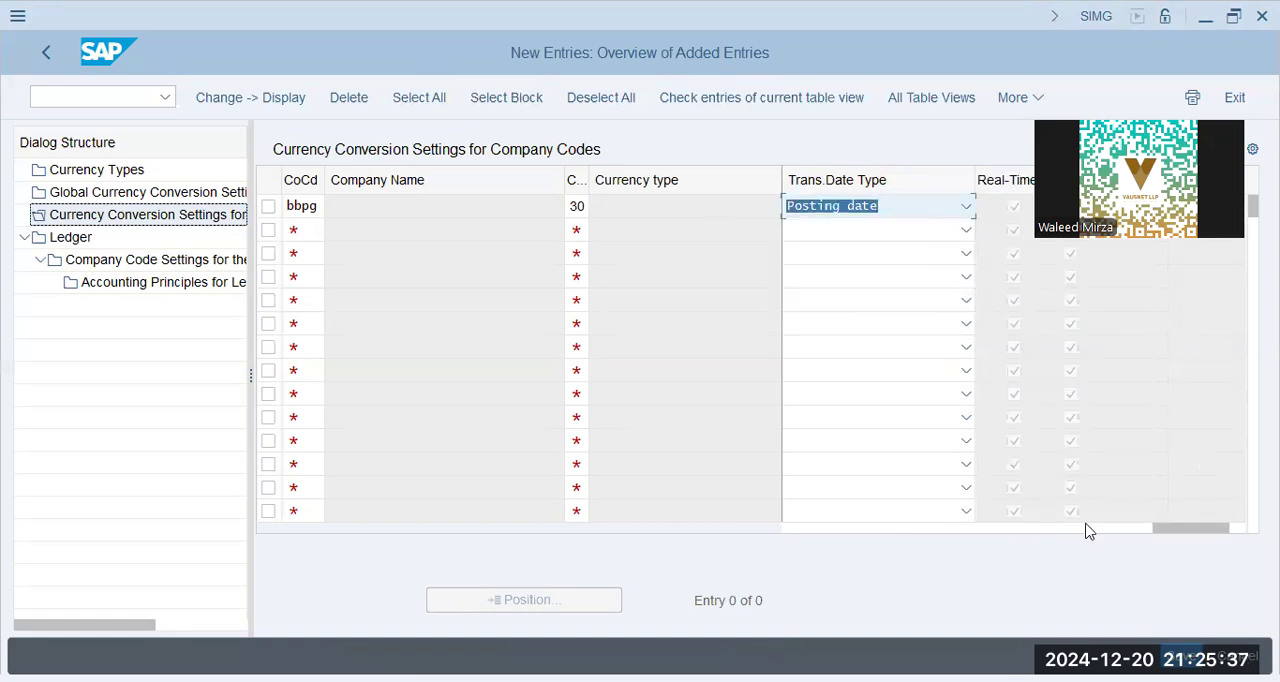
key("Return")
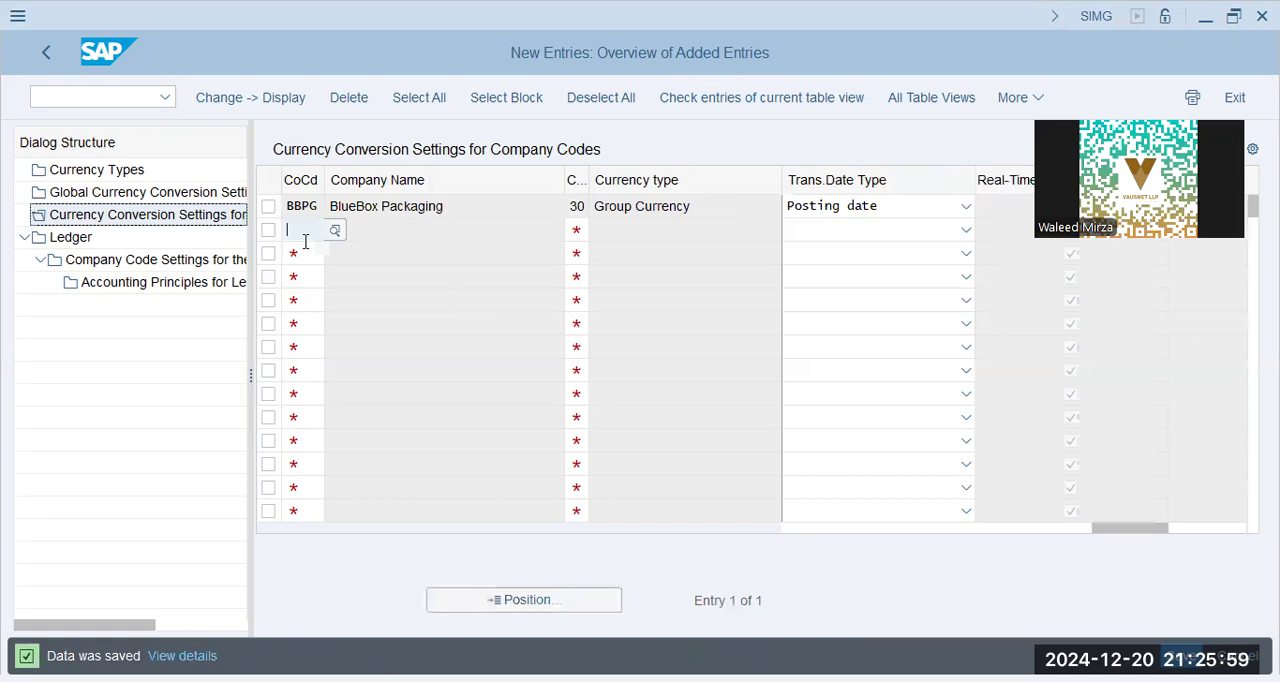
Highlight the BBPG entry's currency type description, and return to the end of the Reports line in Notepad
left_click_drag(703, 200, 548, 206)
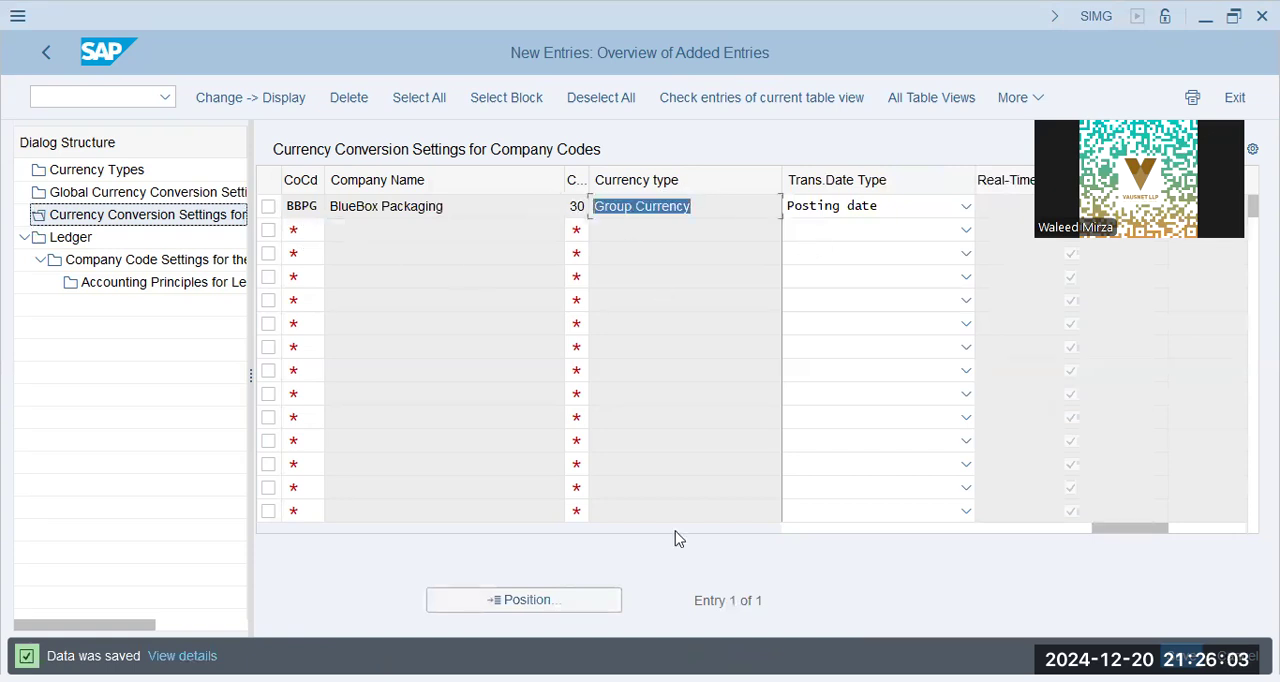
key("alt+Tab")
key("Return")
key("ctrl+z")
key("End")
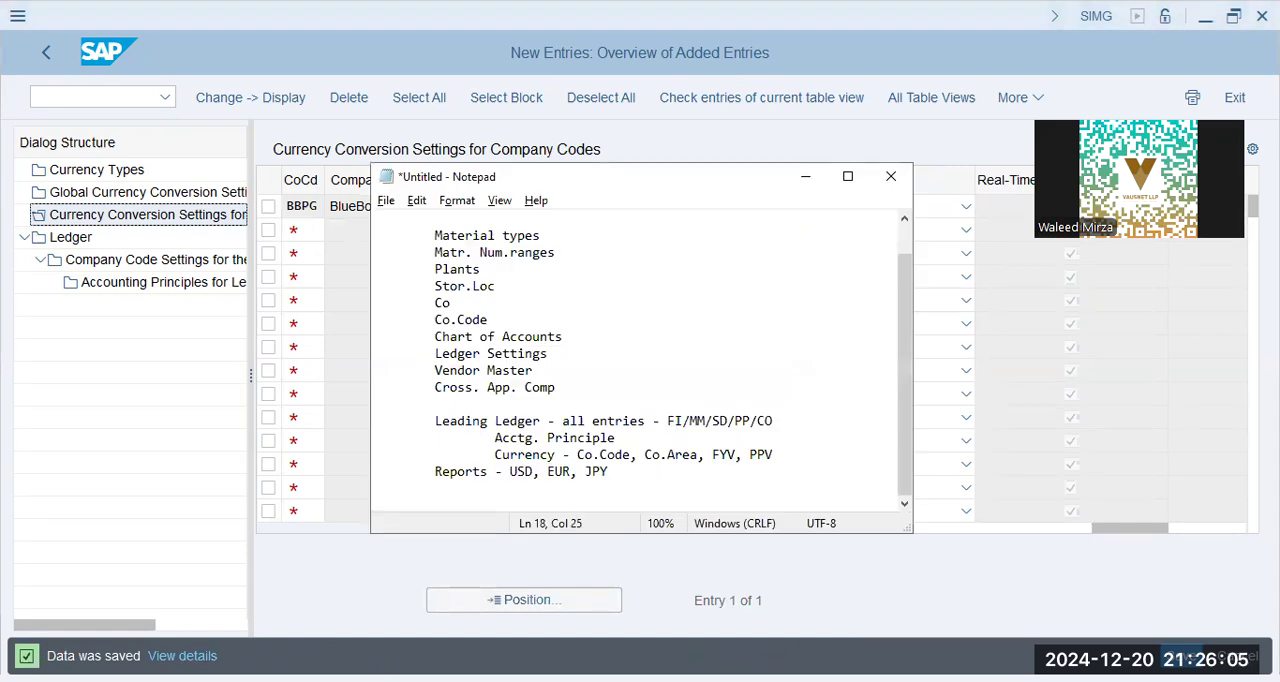
Add the line "Co.Code - 10 - Co.Code Curr/0-Legal Valuation" below the Reports line
key("Return")
key("Tab")
type("Co.Code - 10 - Co.p")
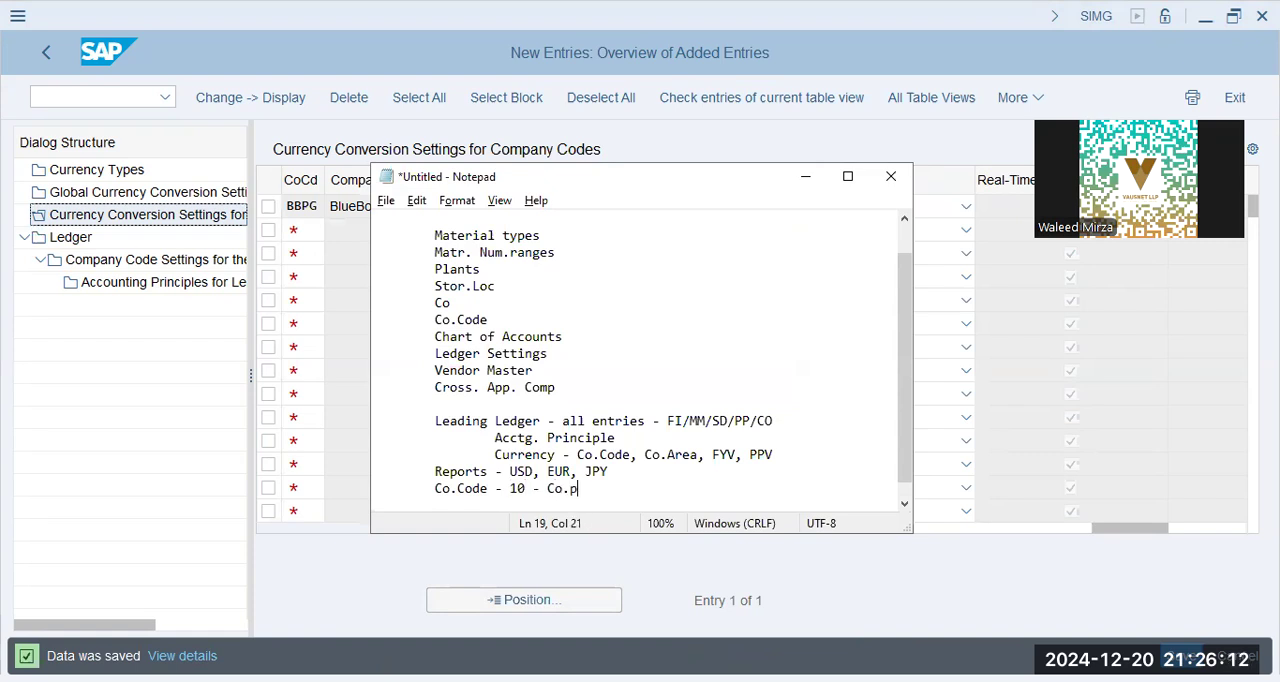
key("BackSpace")
type("Code")
type(" Currn")
type("0-")
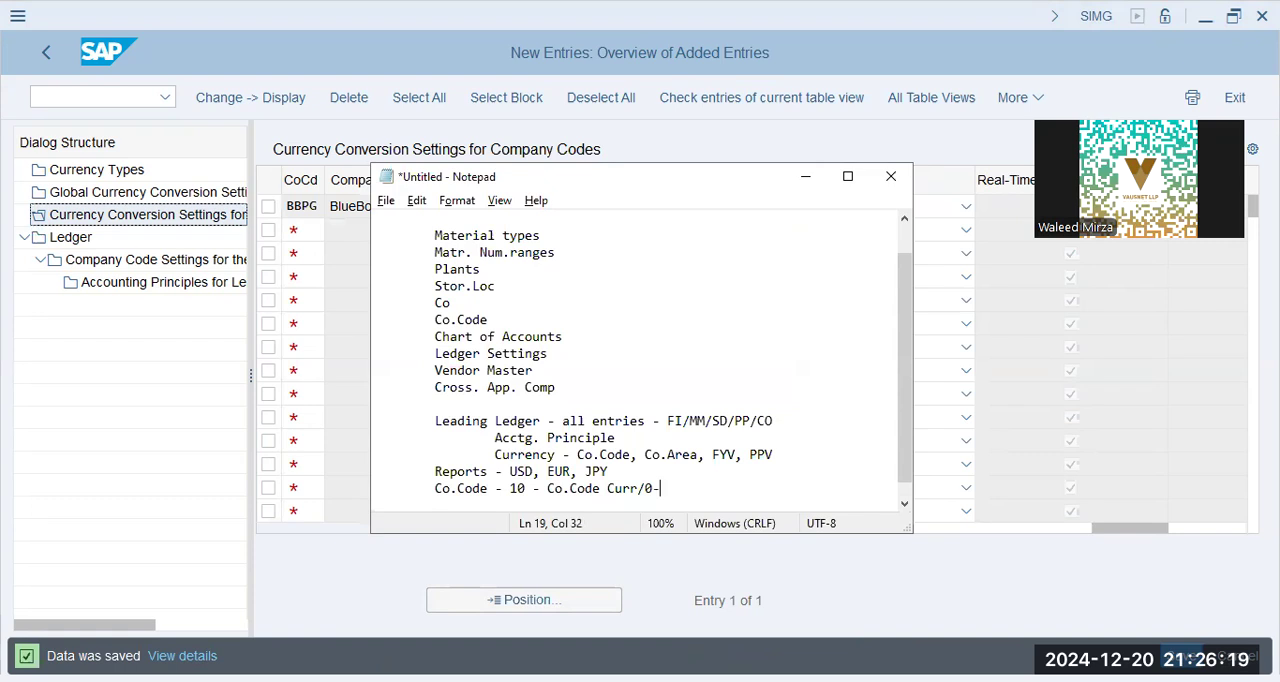
type("Legal Valuation")
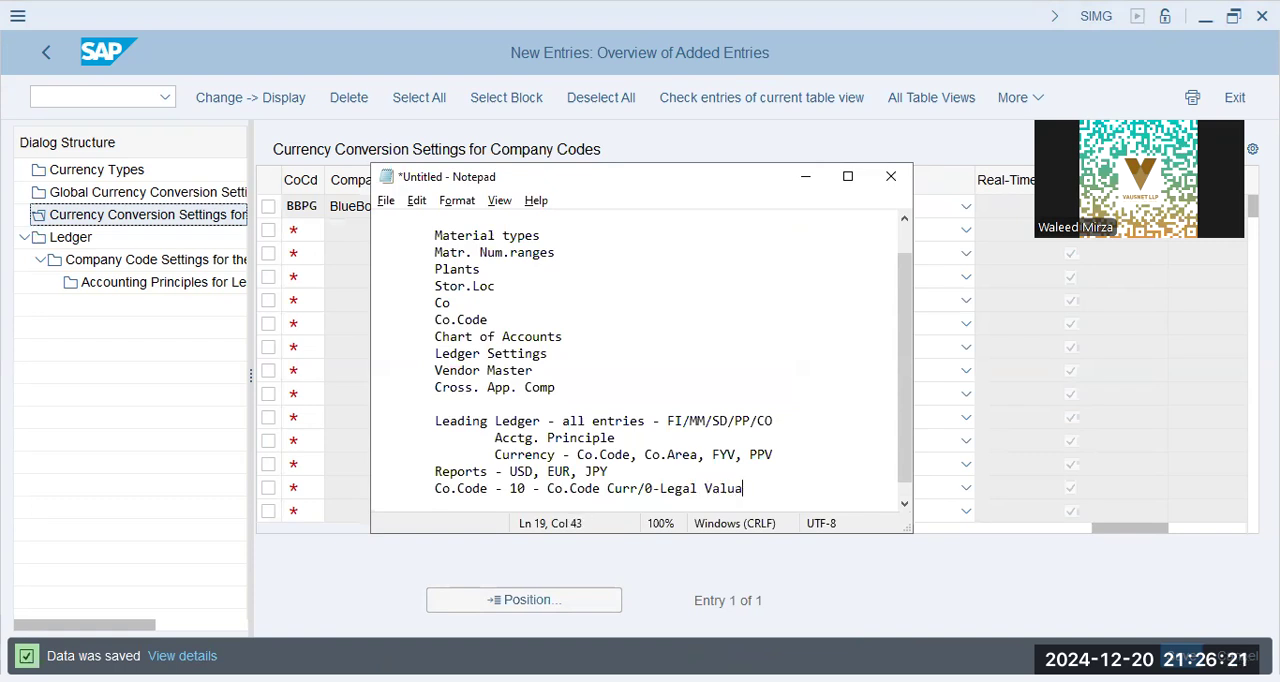
Add the line "Group Curr ---> Co. Area ----> 30 - 3-Group Curr. / 0-Legal" below the Co.Code line
key("Return")
key("Tab")
type("Group")
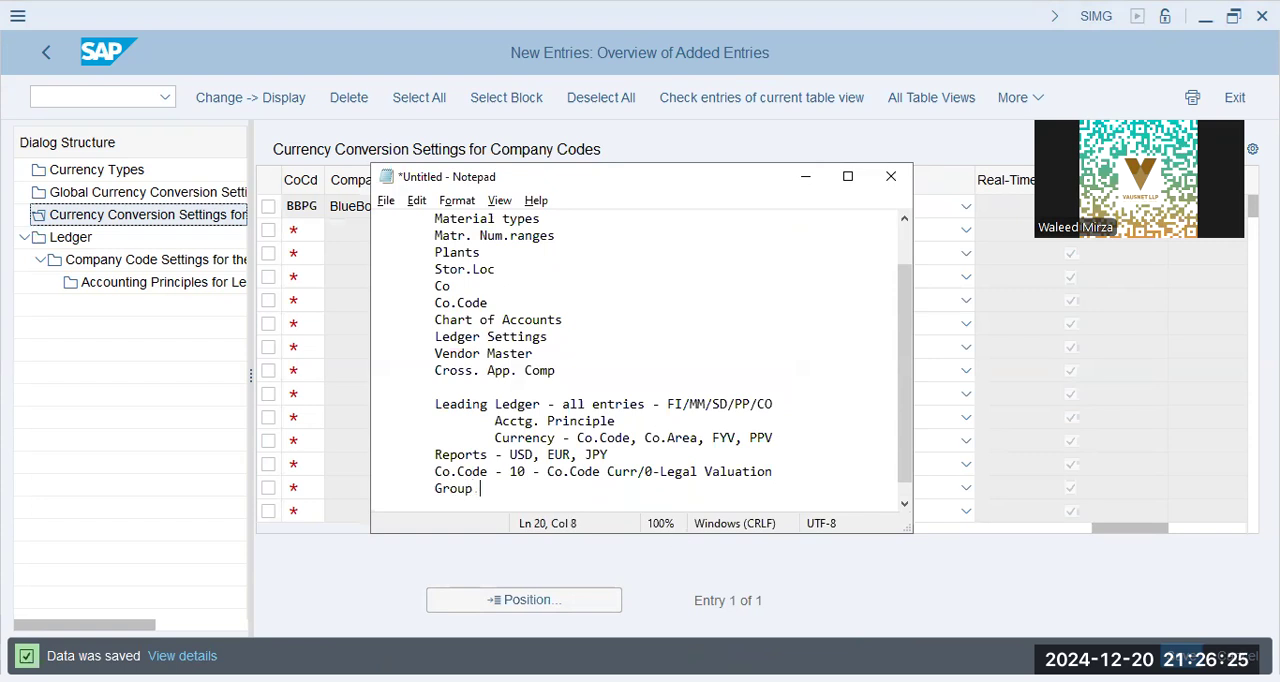
key("BackSpace")
type("Curr ---> Co. Area")
type("--")
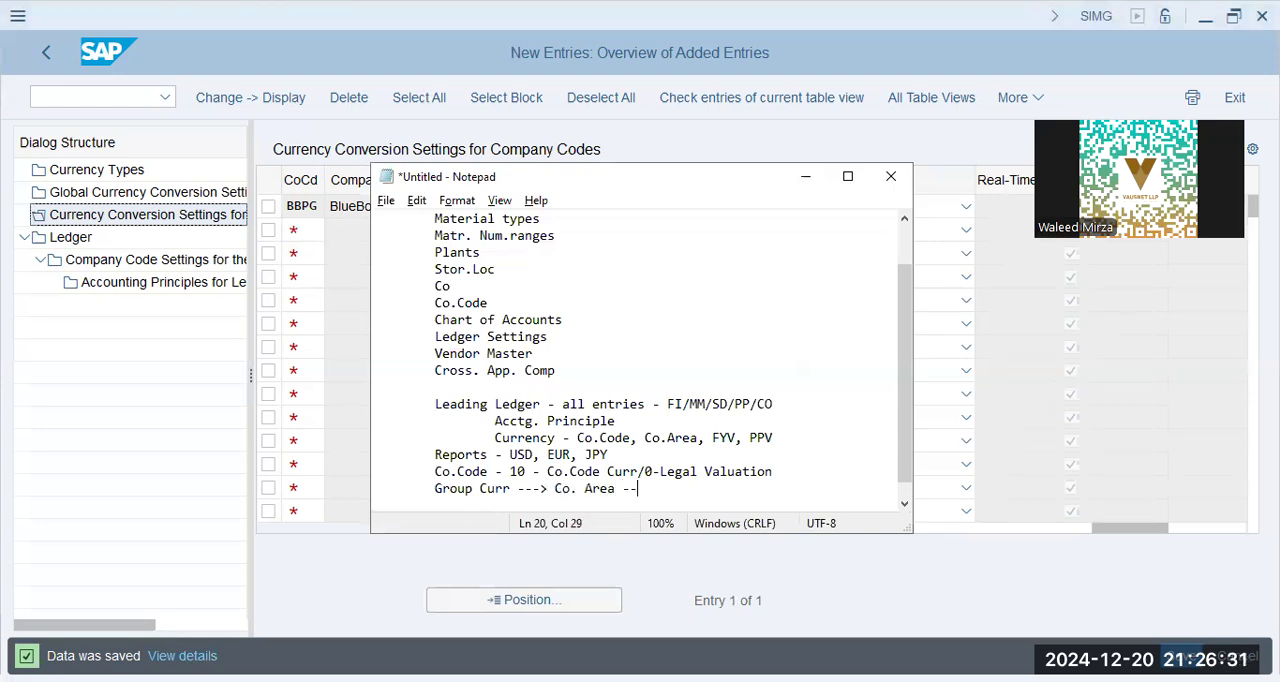
type("--> 30 - 3-Group Curr. / 0-Legal")
Leave a blank line below the Group Curr line and list the indented numbers 0, 1 and 2 on separate lines
key("Return")
key("Tab")
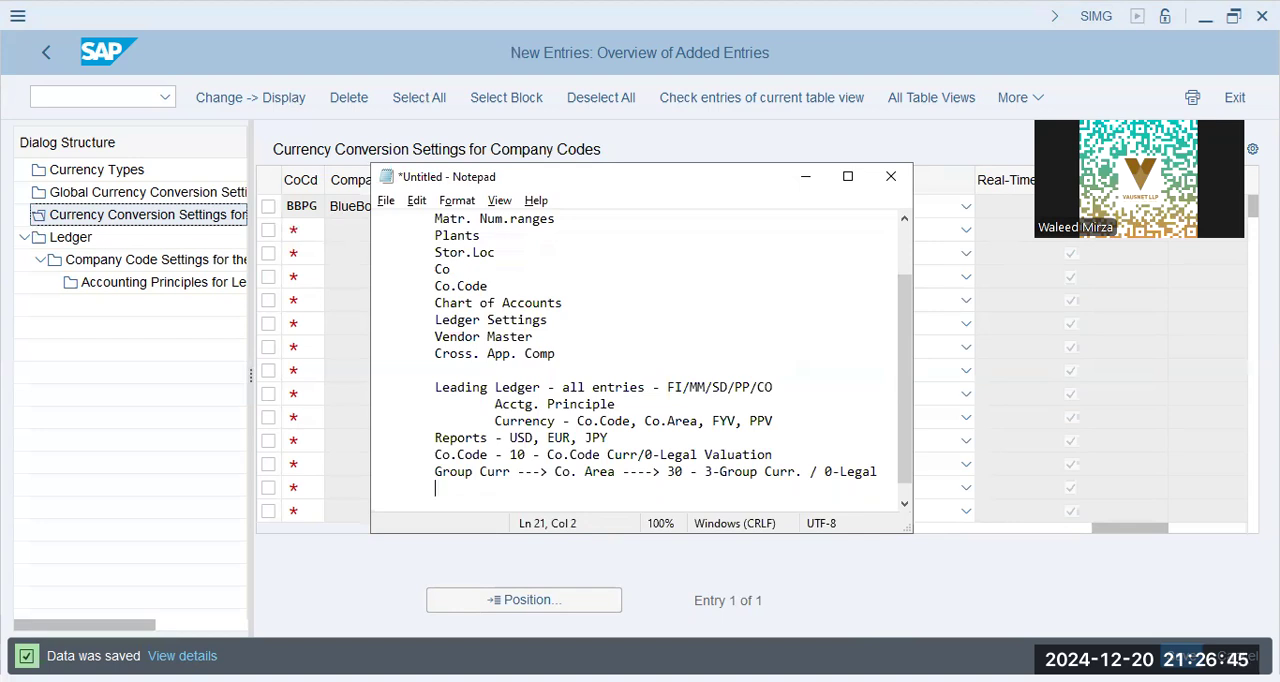
key("Return")
key("Tab")
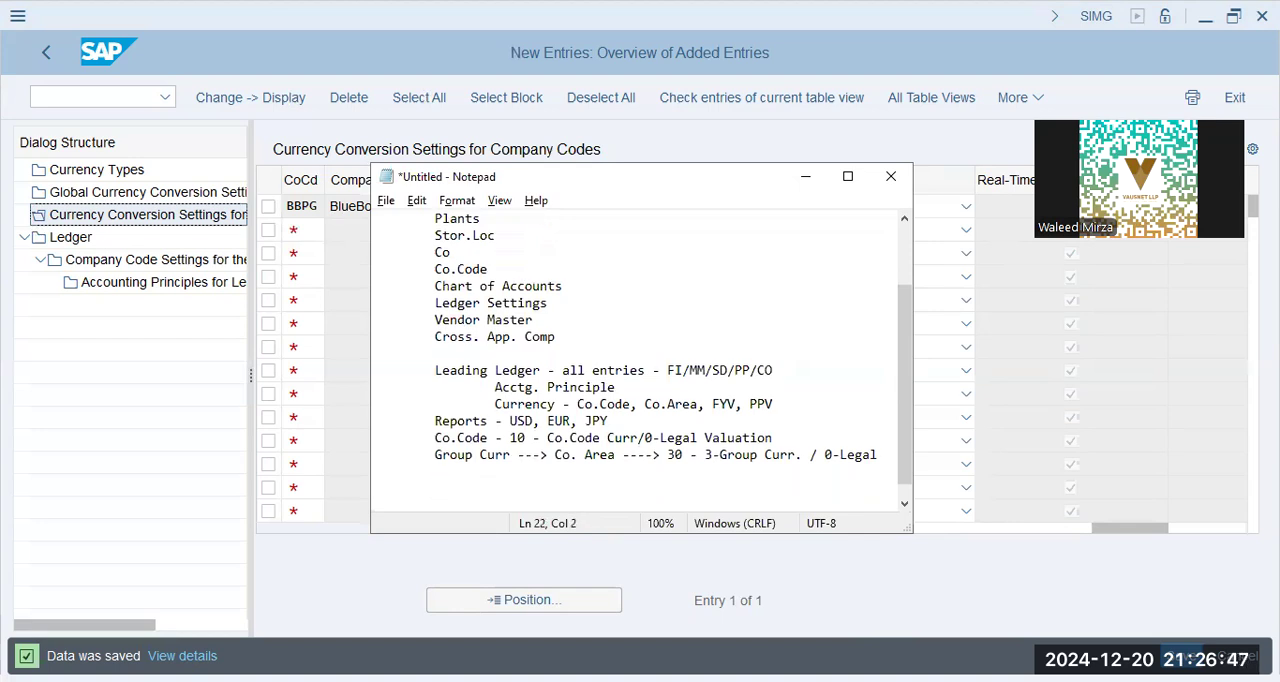
type("0")
key("Return")
type("1")
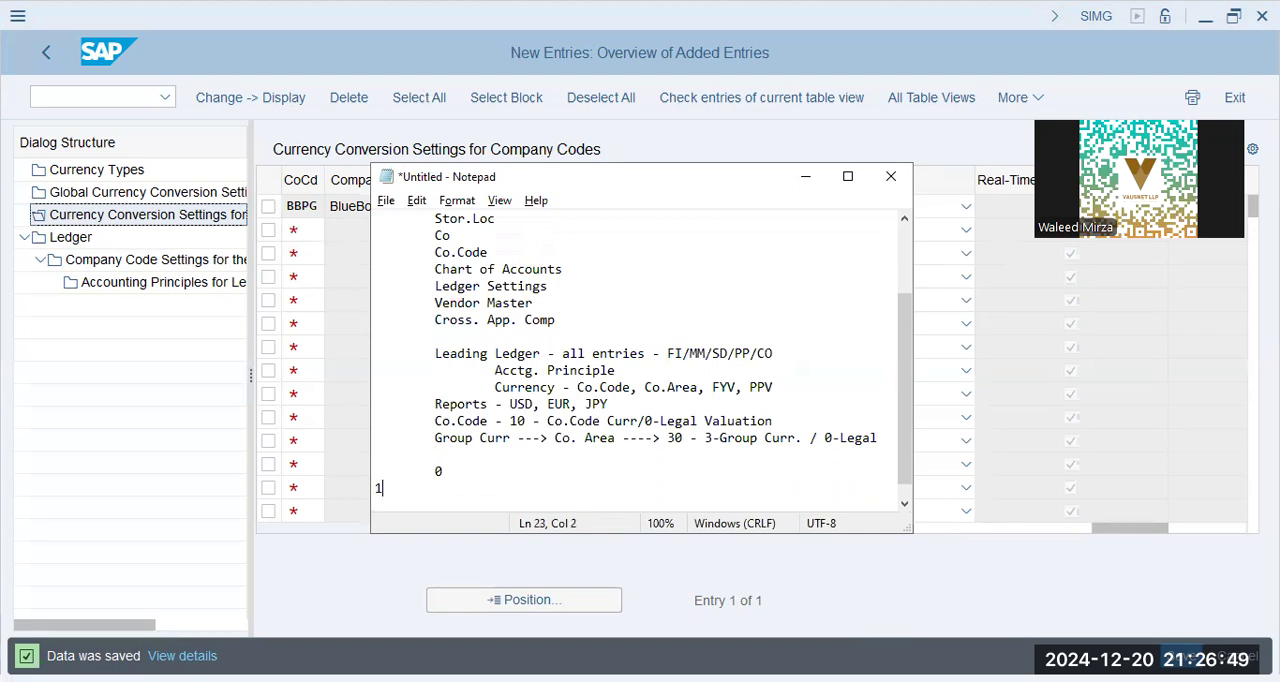
type("1")
key("Return")
key("Tab")
type("2")
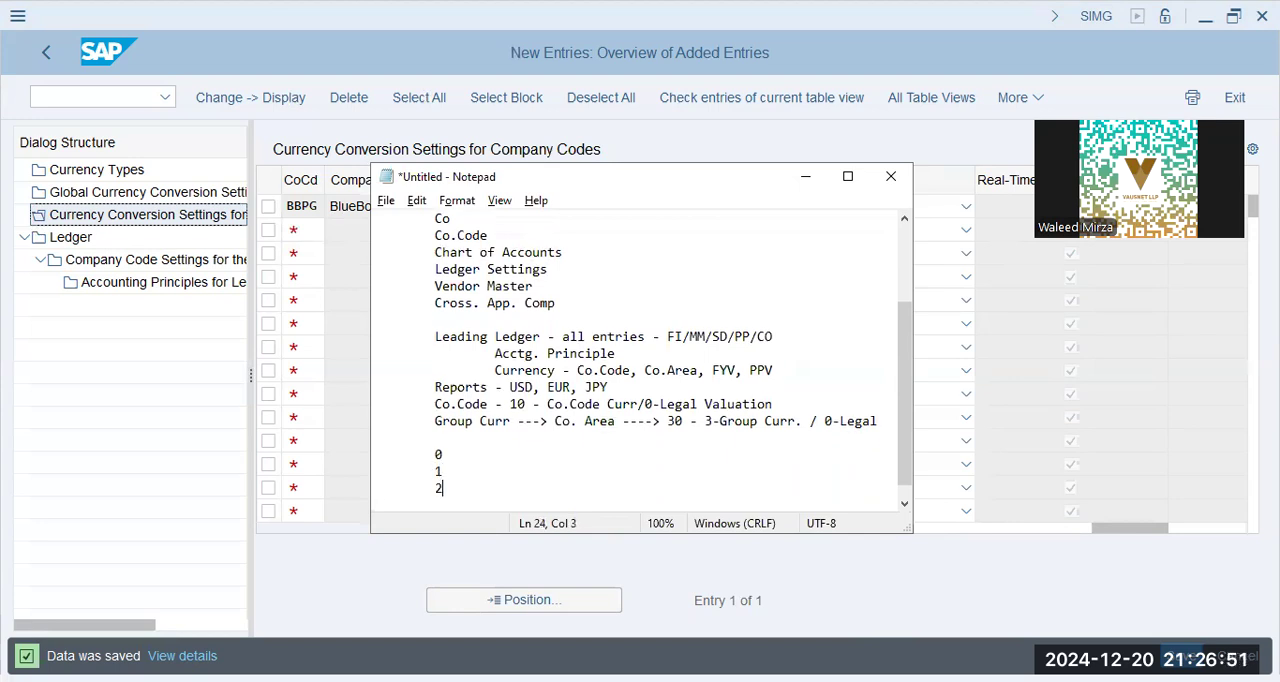
Label the listed valuation numbers as "0 - Legal", "1 - Group" and "2 - Pr.Ctr.Val"
key("Up")
key("Up")
type("- Legal")
key("Down")
type("- ")
type("Group ")
type("2")
type(" - Prof")
key("BackSpace")
key("BackSpace")
type(".Ctr.Val")
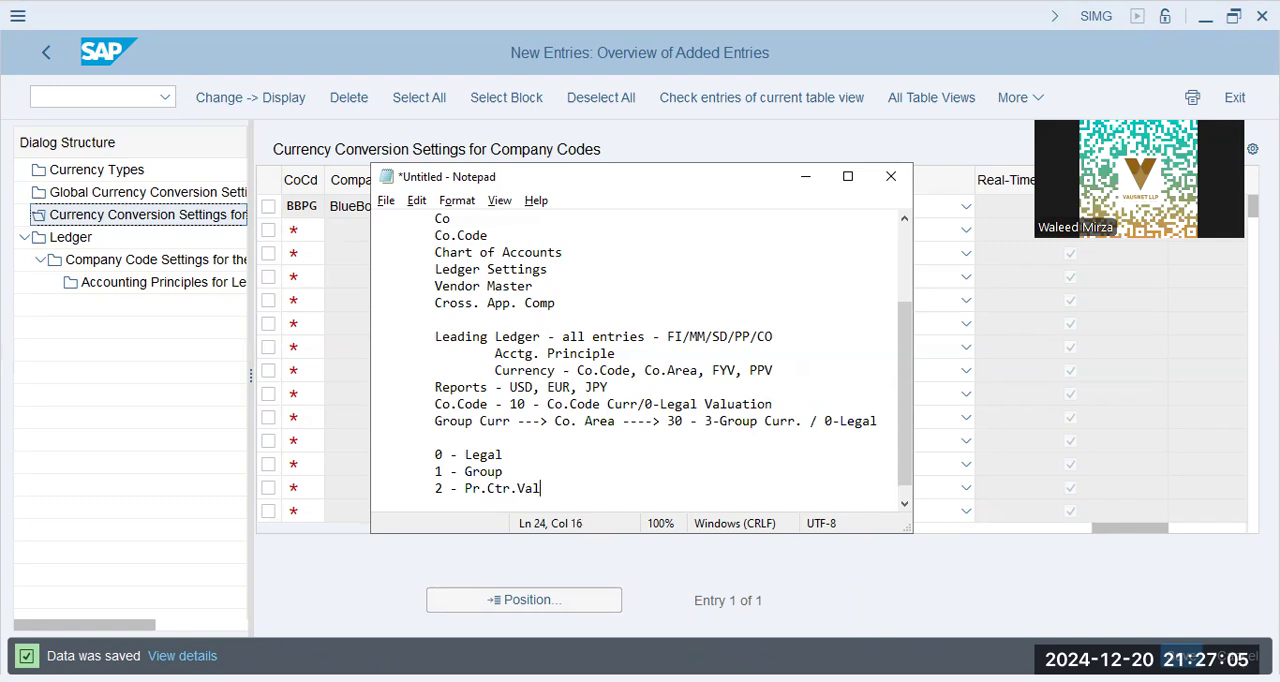
Review the BBPG entry in SAP, dismissing the error message, and return to Notepad on the line below "2 - Pr.Ctr.Val"
key("Up")
key("Up")
key("Up")
key("Down")
key("alt+Tab")
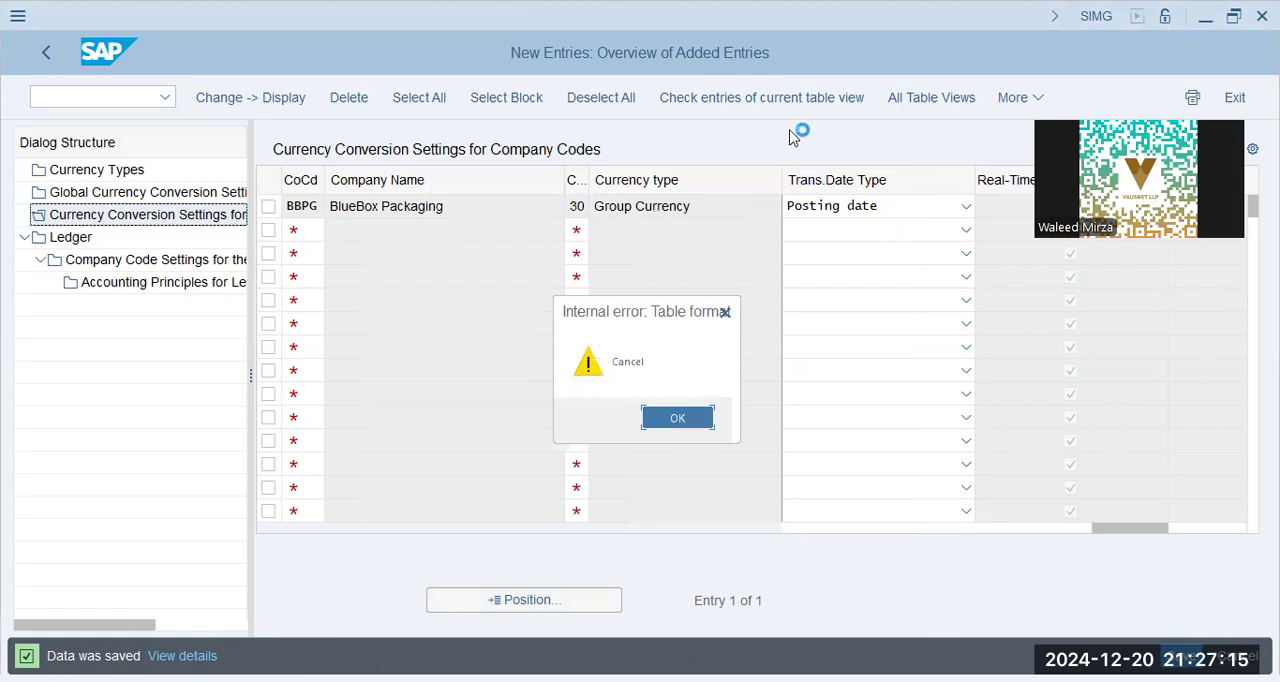
key("Return")
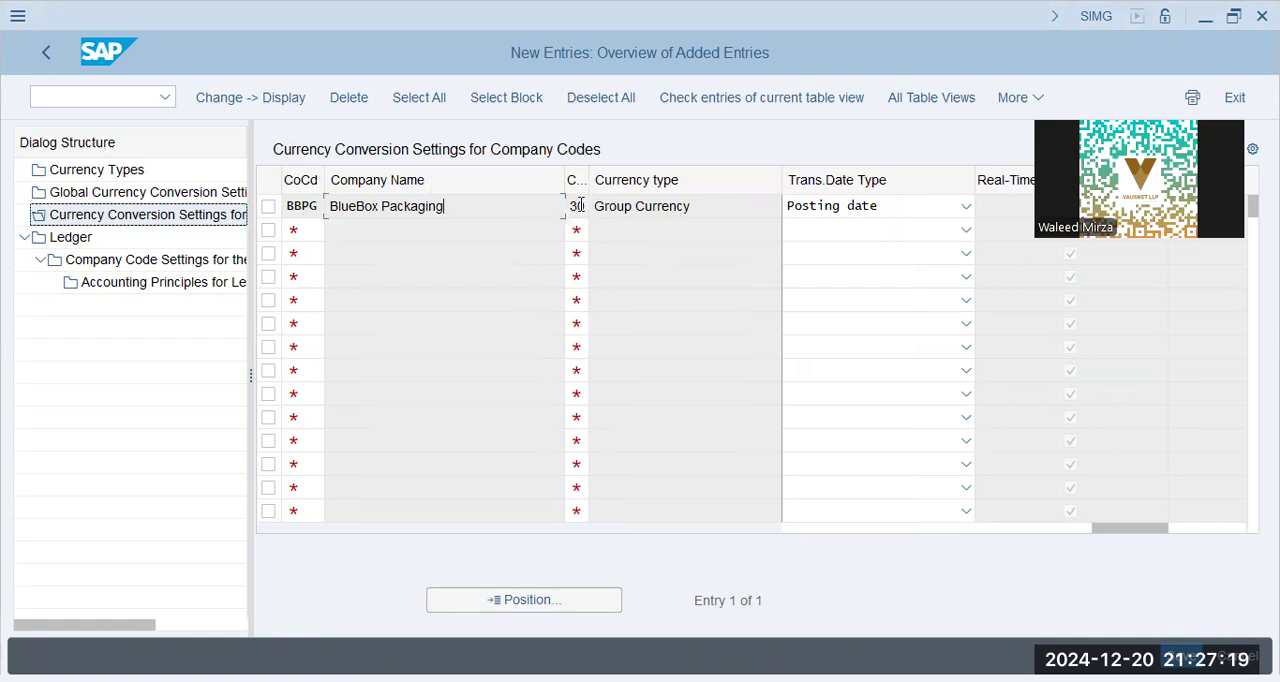
key("alt+Tab")
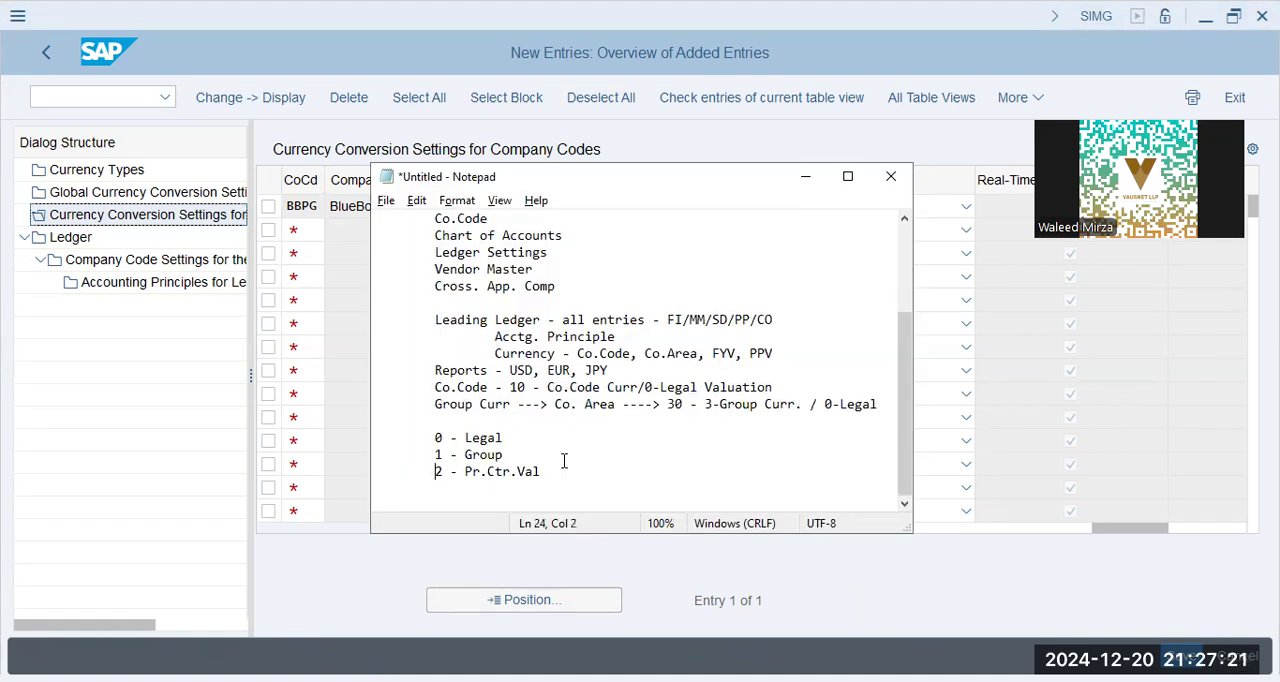
left_click(485, 490)
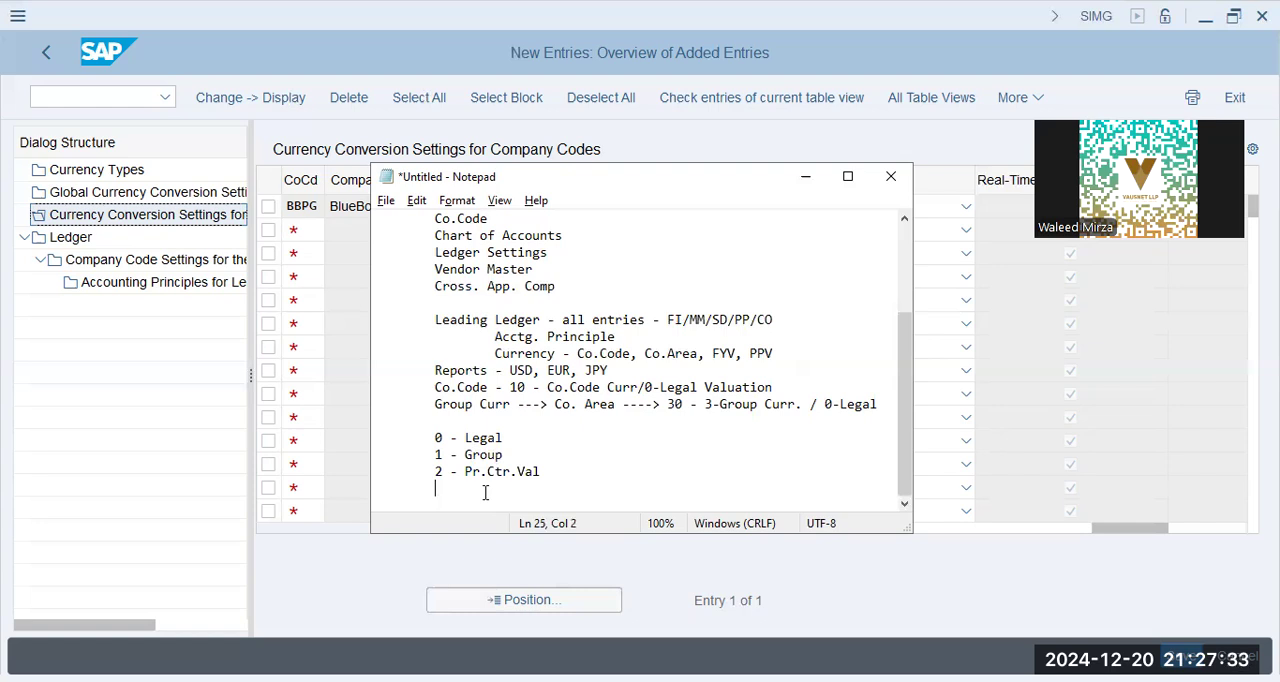
Add a dashed separator line below "2 - Pr.Ctr.Val" and write the heading "Curr." beneath it
type("--------------")
key("Return")
key("Up")
key("Up")
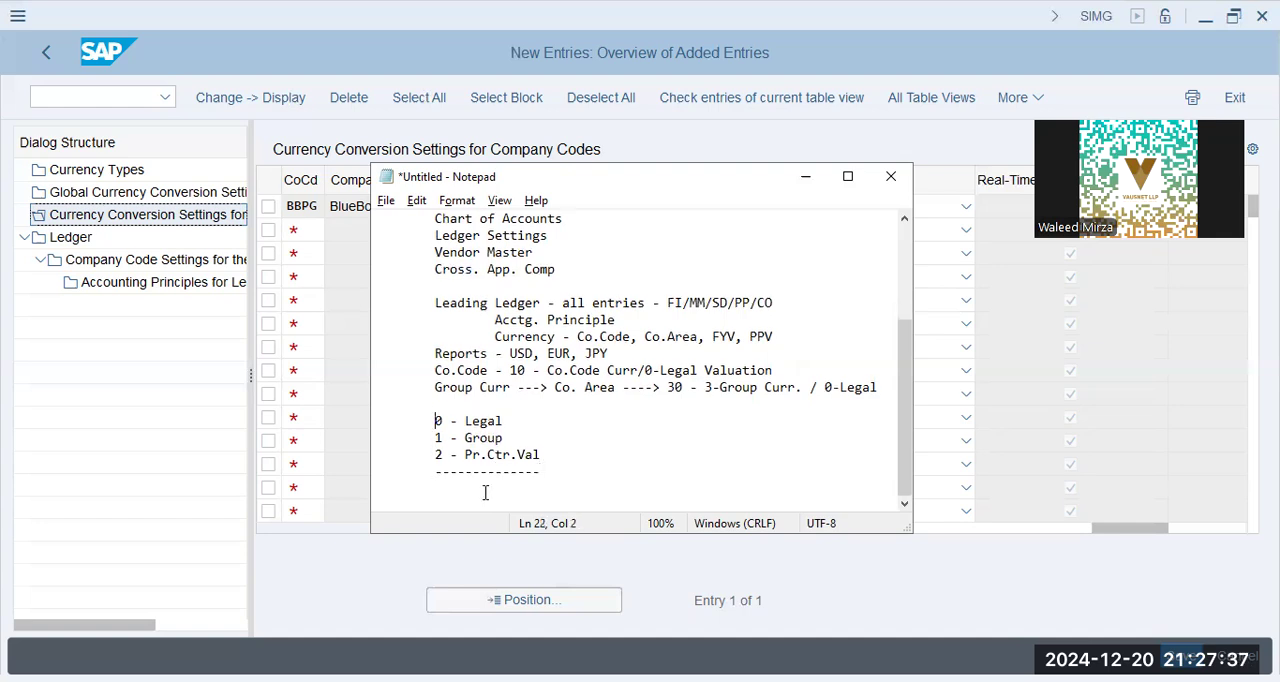
key("shift+Down")
key("shift+Down")
key("shift+Down")
key("Down")
type("Curr.")
key("Return")
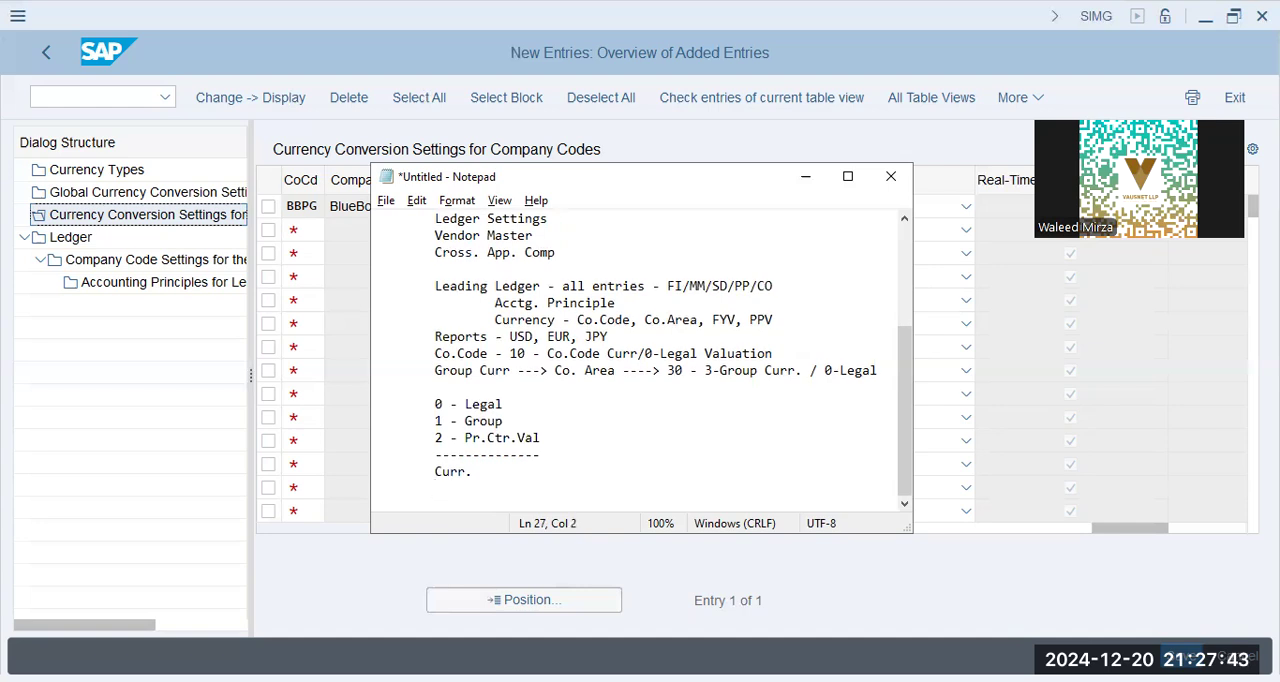
Add the line "1 - Co.Code Curr --- 10 - 1+0 - Legal Value" under the "Curr." heading
type("Co.Coo")
type("e Curr --- 10")
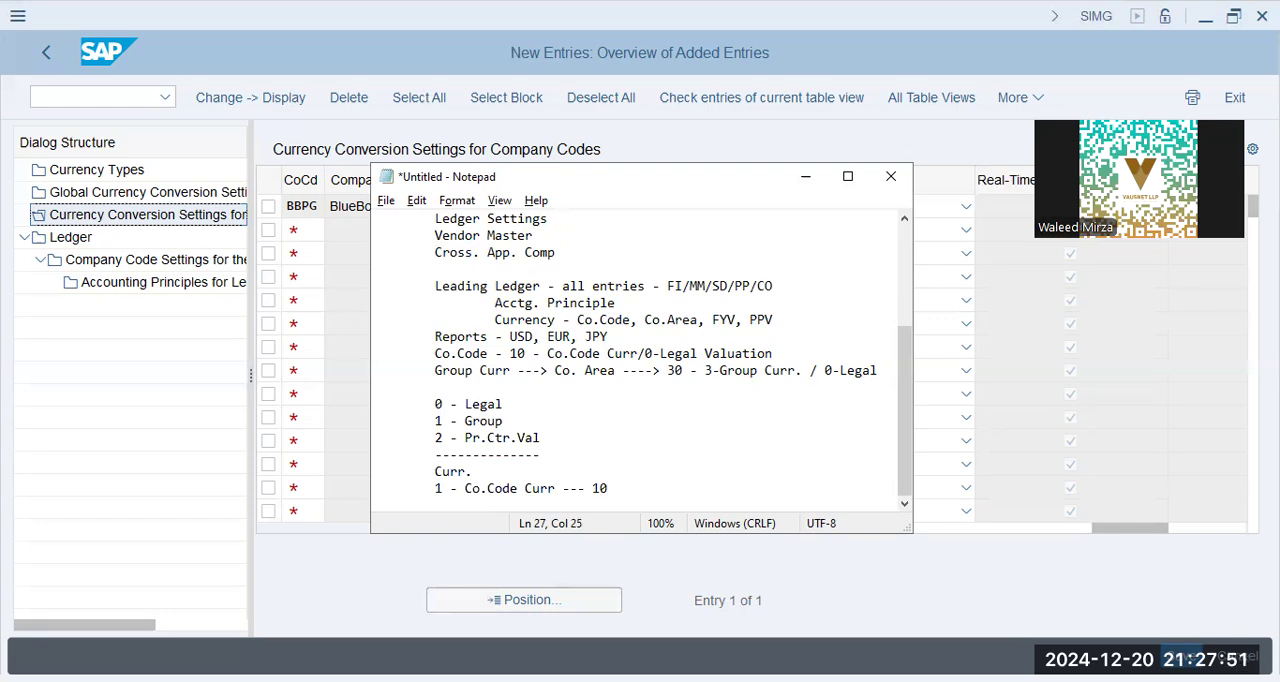
type(" - 1+0 - Grop")
key("BackSpace")
type("up Val")
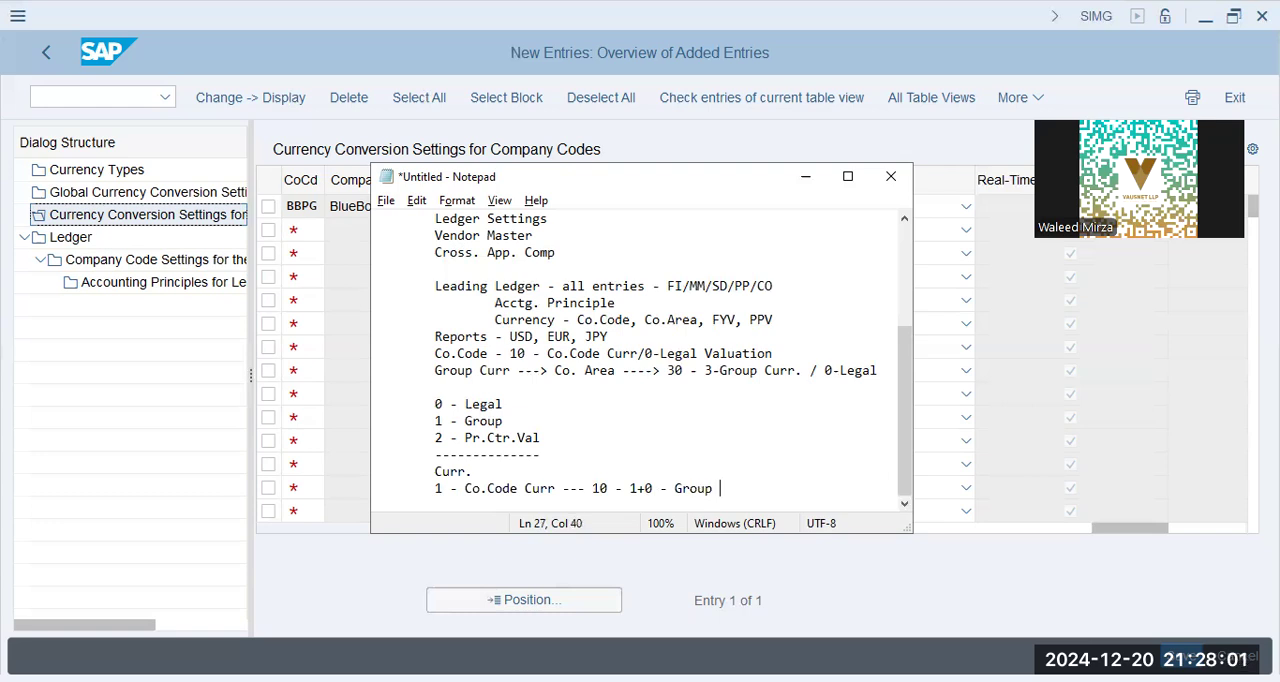
key("BackSpace")
key("BackSpace")
key("BackSpace")
key("BackSpace")
key("BackSpace")
key("BackSpace")
key("BackSpace")
key("BackSpace")
type("Legal Value")
key("Return")
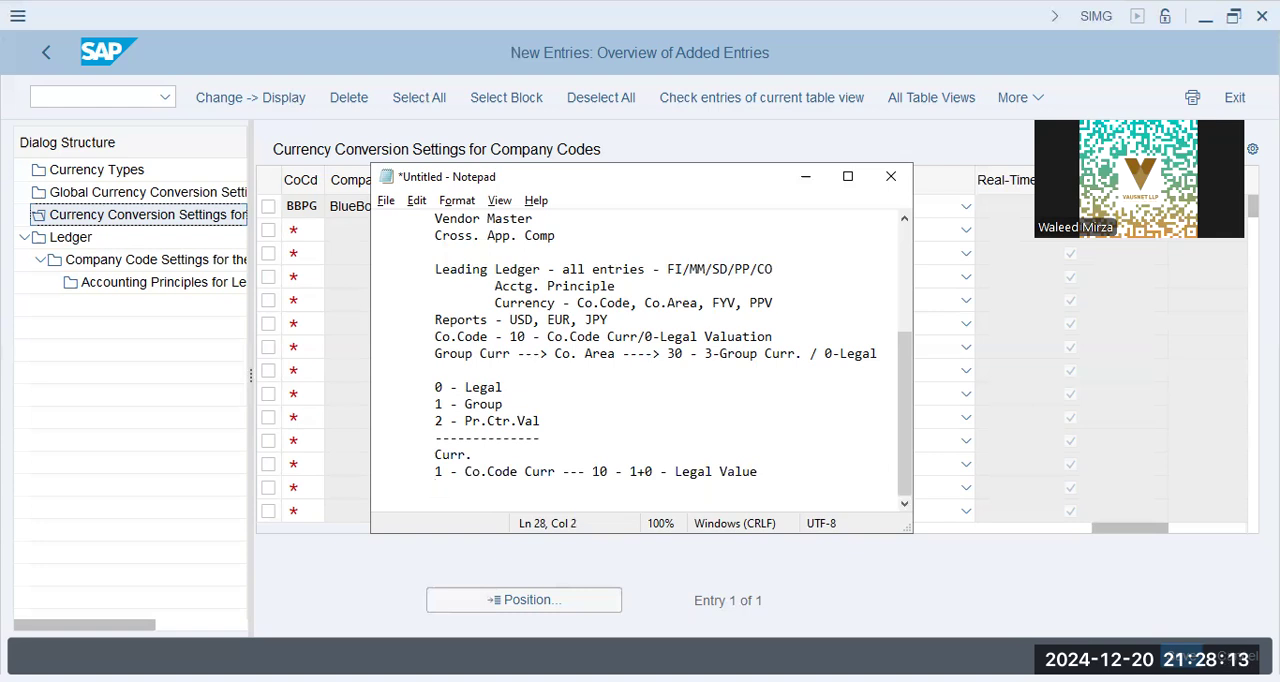
Add the line "11 - Group Curr / Group Val" below the Co.Code Curr line
type("11")
key("BackSpace")
key("BackSpace")
type("11 - Group Curr. ")
type("G")
key("BackSpace")
key("BackSpace")
key("BackSpace")
type("/ Group Val")
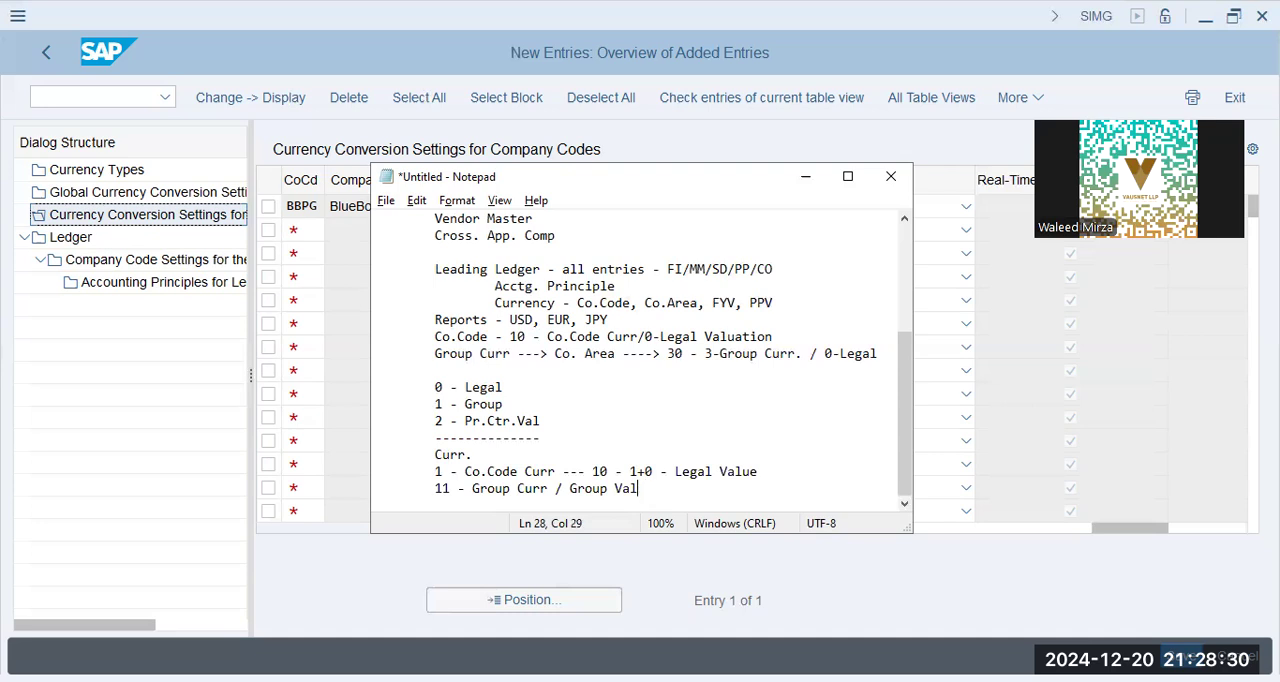
Close the currency notes with a dashed separator line and leave a blank line before a new indented line
key("Return")
key("Tab")
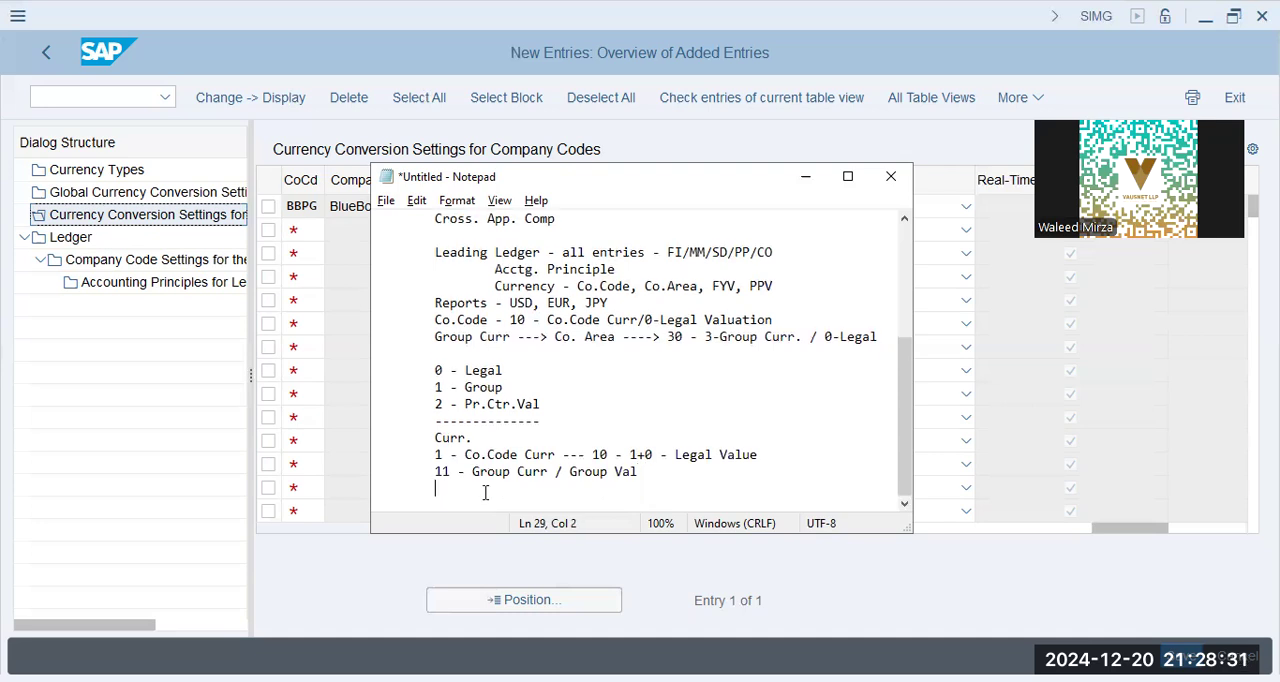
type("-----------------")
key("Return")
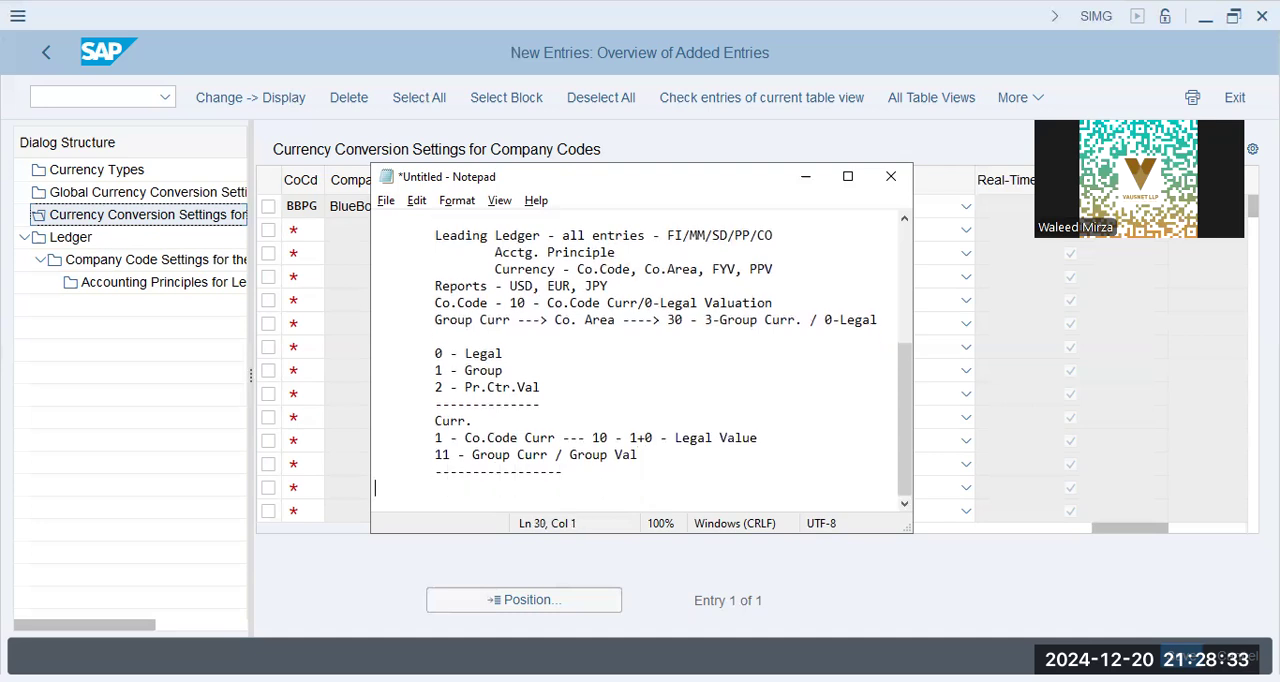
key("Return")
key("Tab")
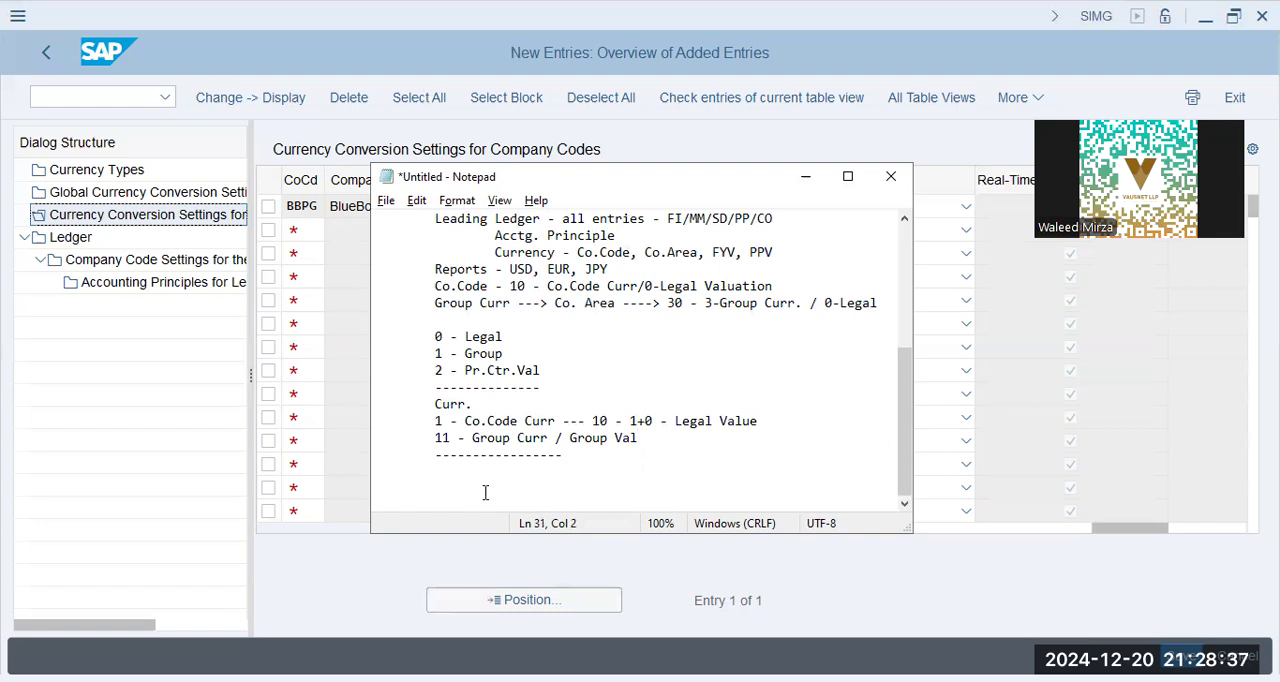
Switch to SAP, leave the currency conversion and ledger views for the IMG structure, and collapse the Ledger node
left_click(48, 55)
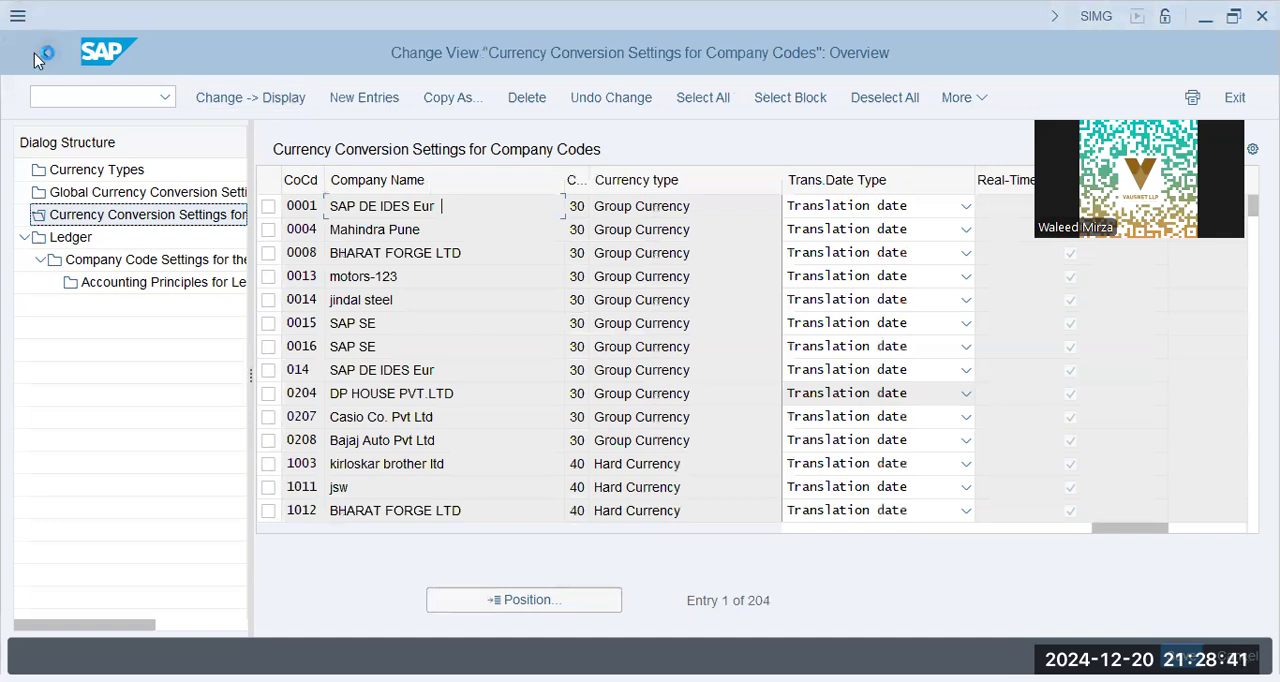
left_click(36, 55)
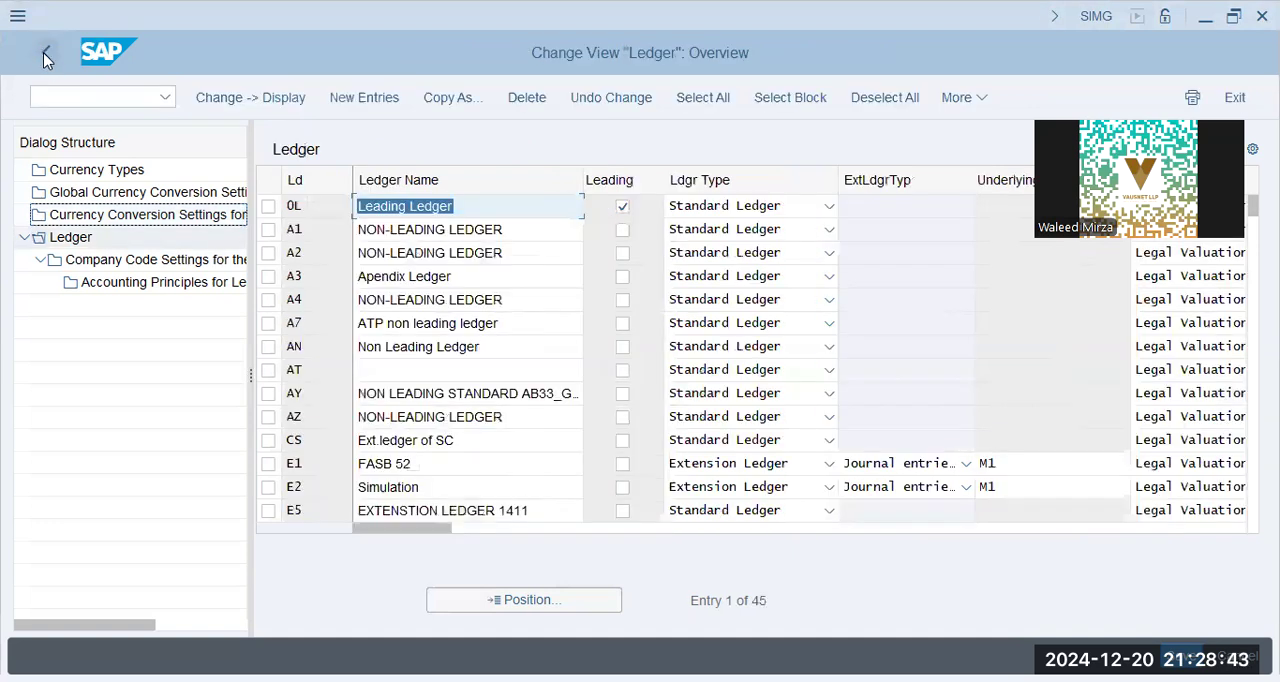
left_click(47, 60)
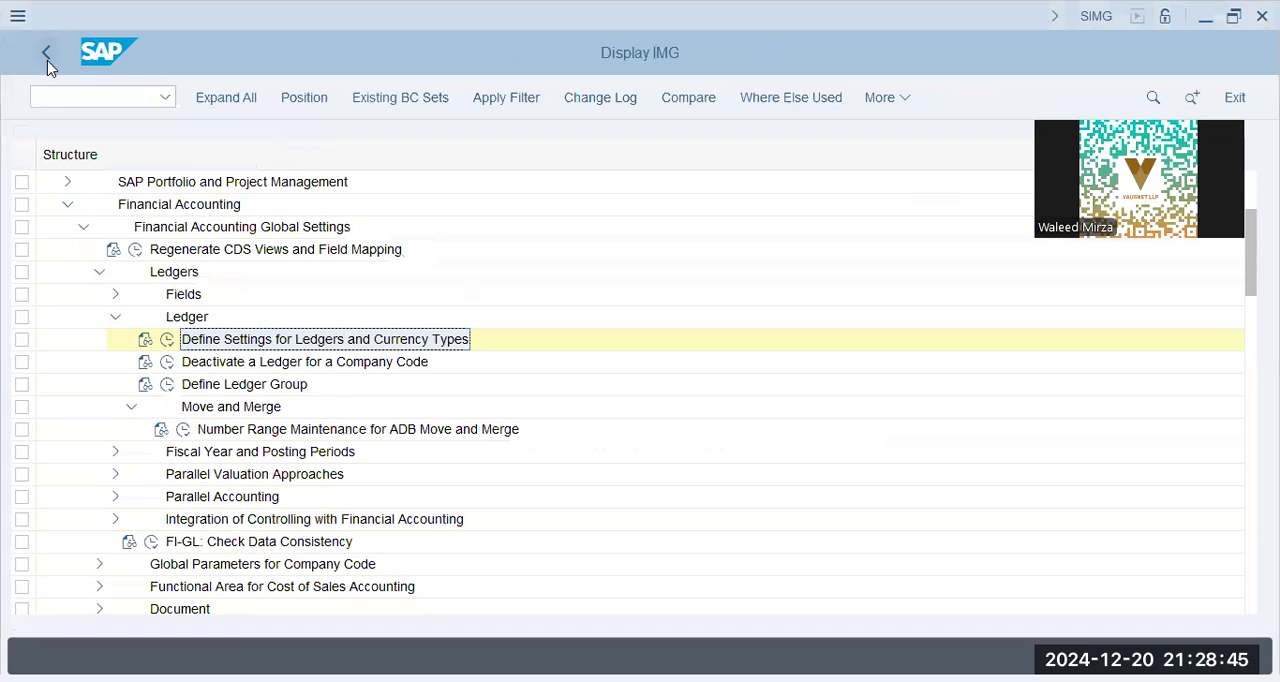
left_click(115, 317)
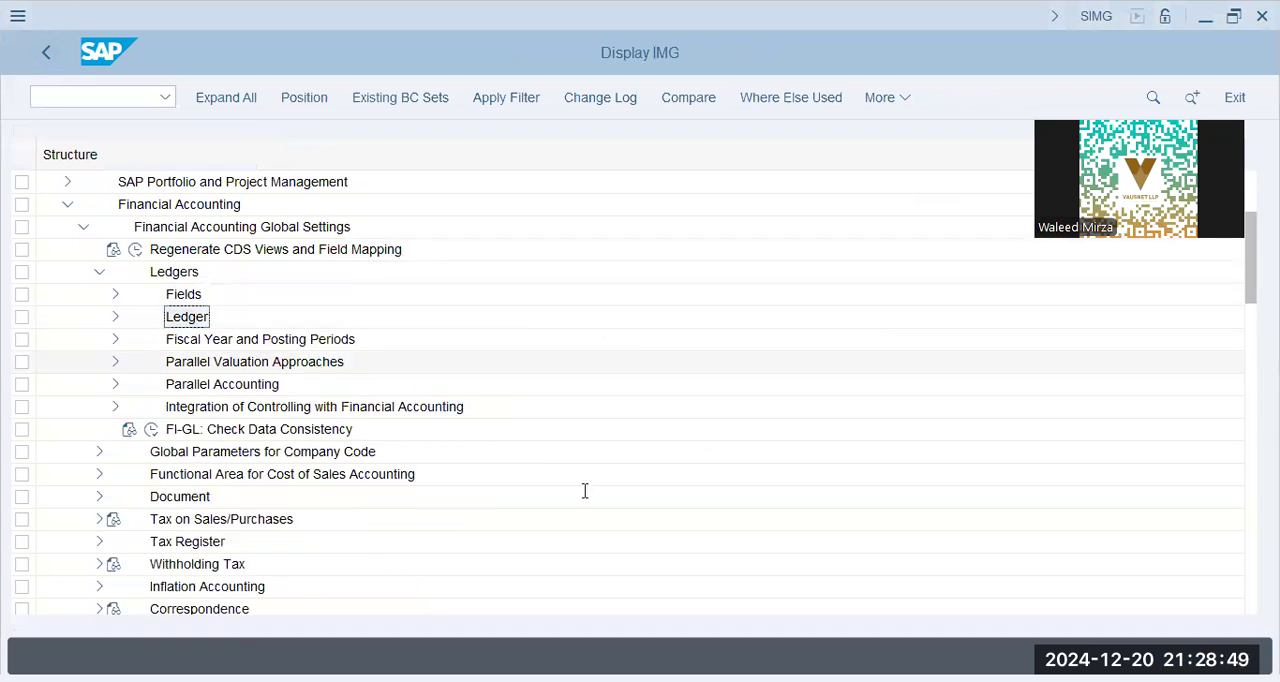
Switch to Notepad and write "Valuation" and "Group" on separate indented lines, followed by a blank line
key("alt+Tab")
type("Valuation")
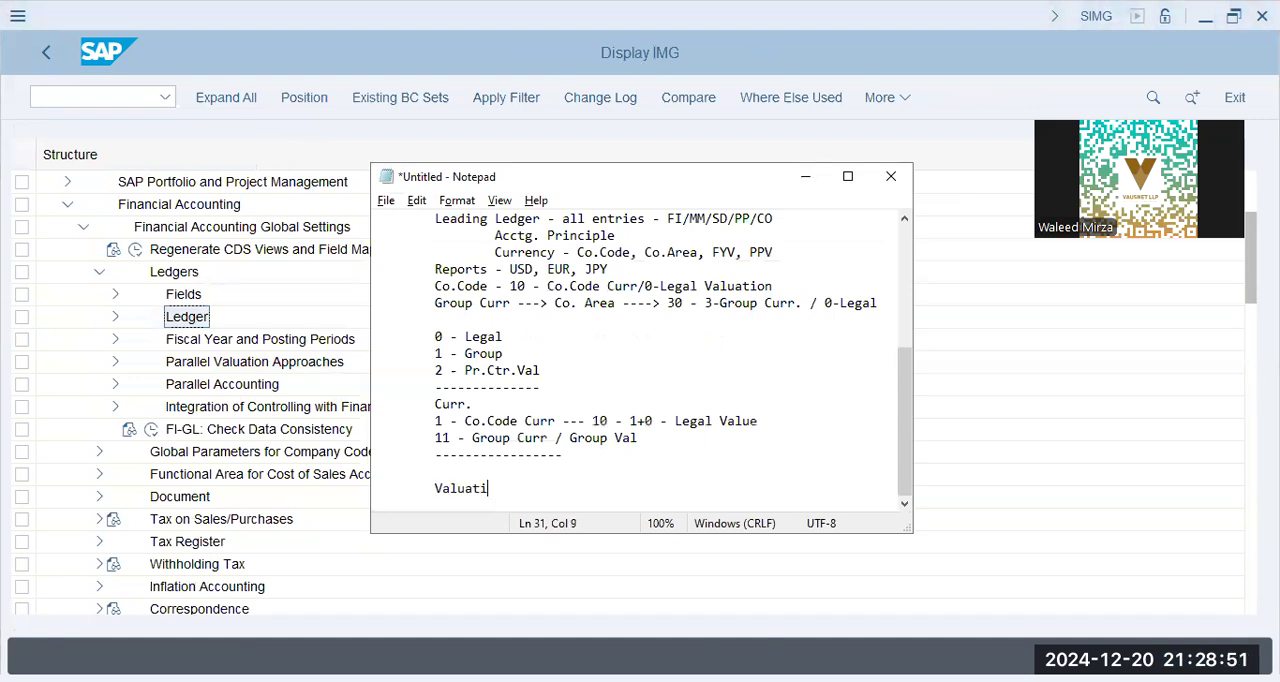
key("Return")
type("Group")
key("Return")
key("Return")
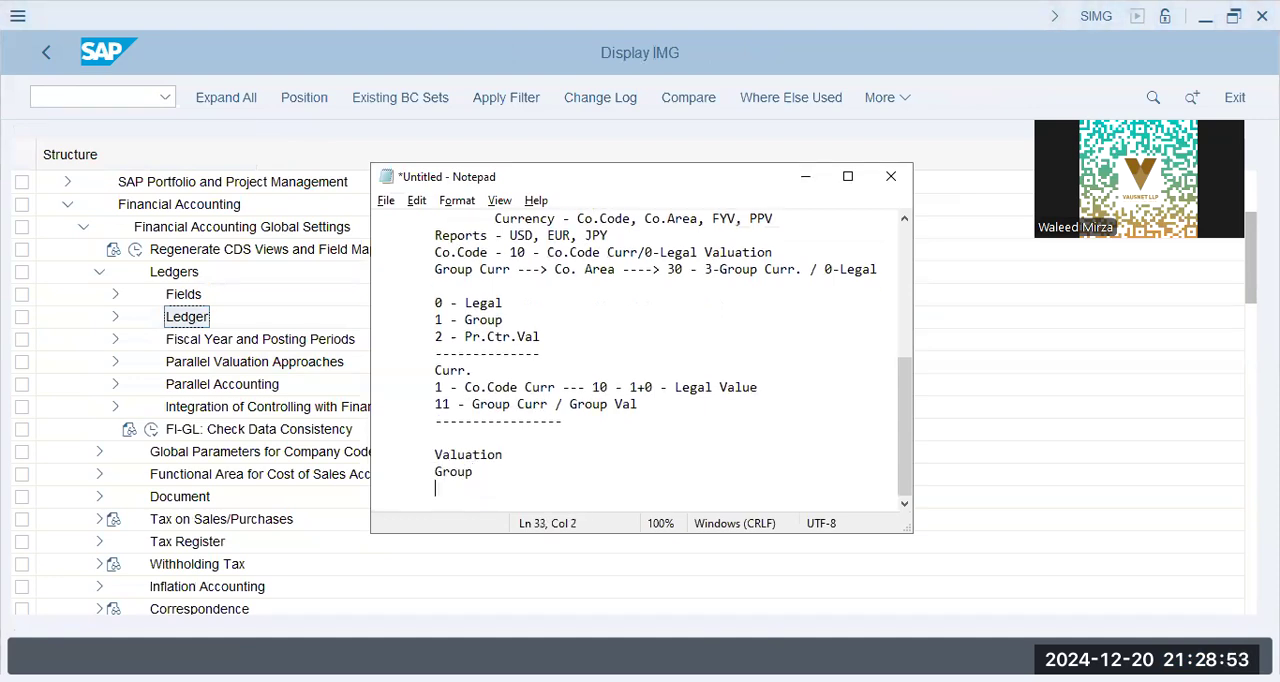
Write the line "Valuation - Assets, Materials, Stocks, Liabilities, Goodwill" below the blank line
type("Valuation - Asset,s")
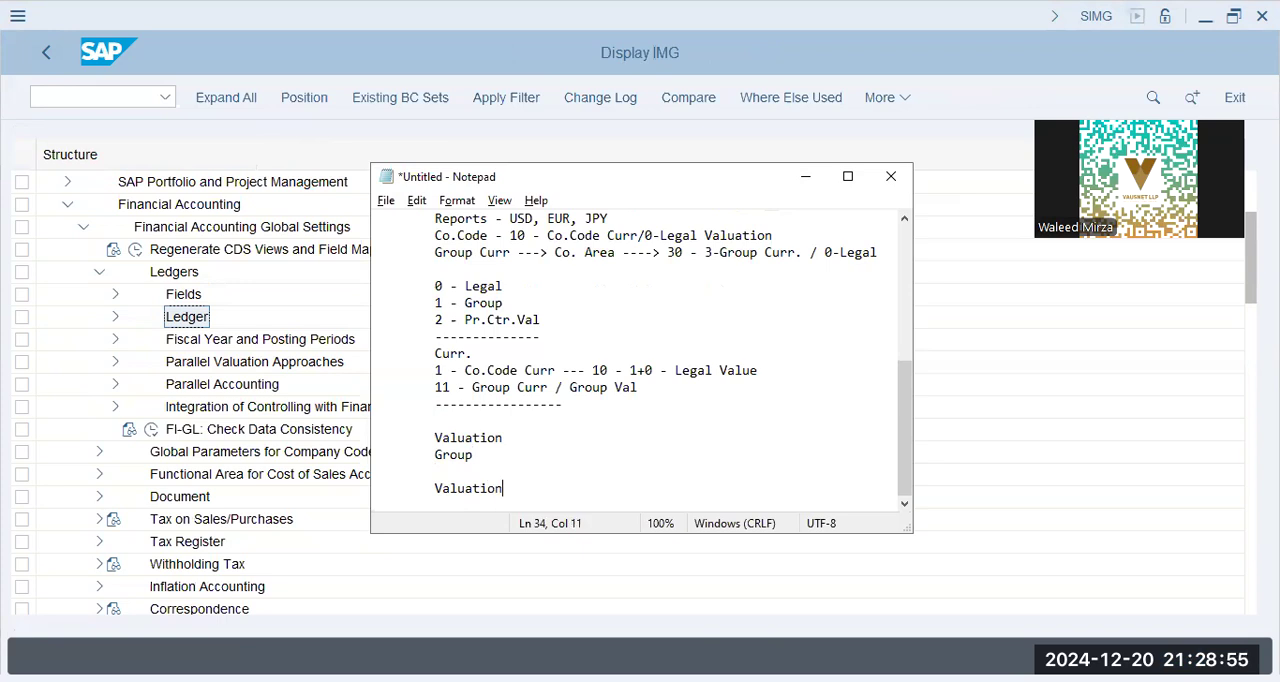
key("BackSpace")
key("BackSpace")
type("s, Materials, Stocks, ")
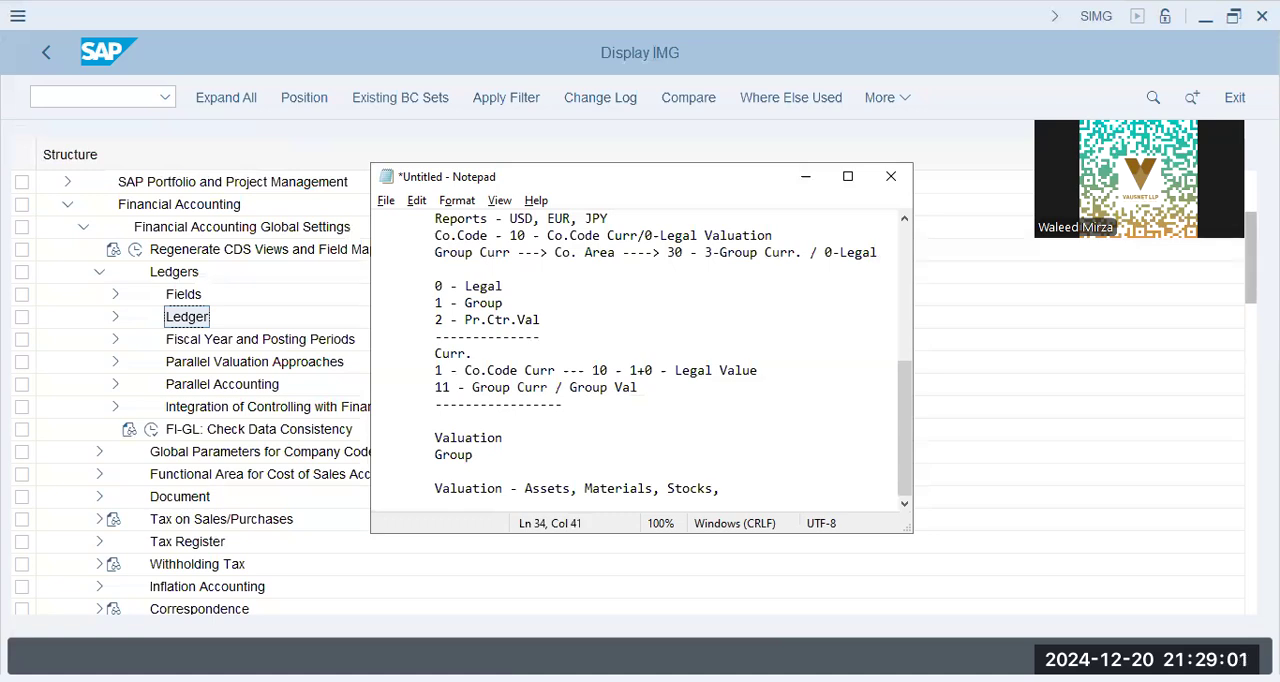
type("Liabilities, Goodwill")
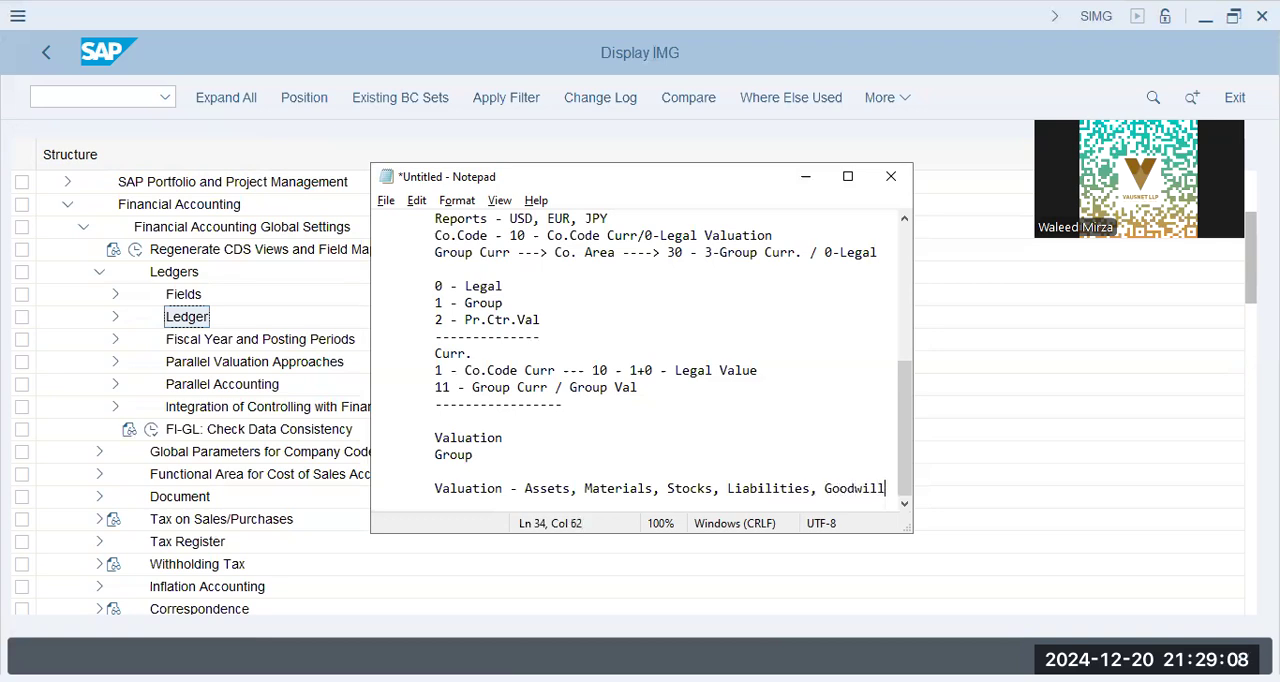
Add the double-indented line "- USD, EUR, JPY, AUD ----" below the line listing the valuation items
key("Return")
key("Tab")
key("Tab")
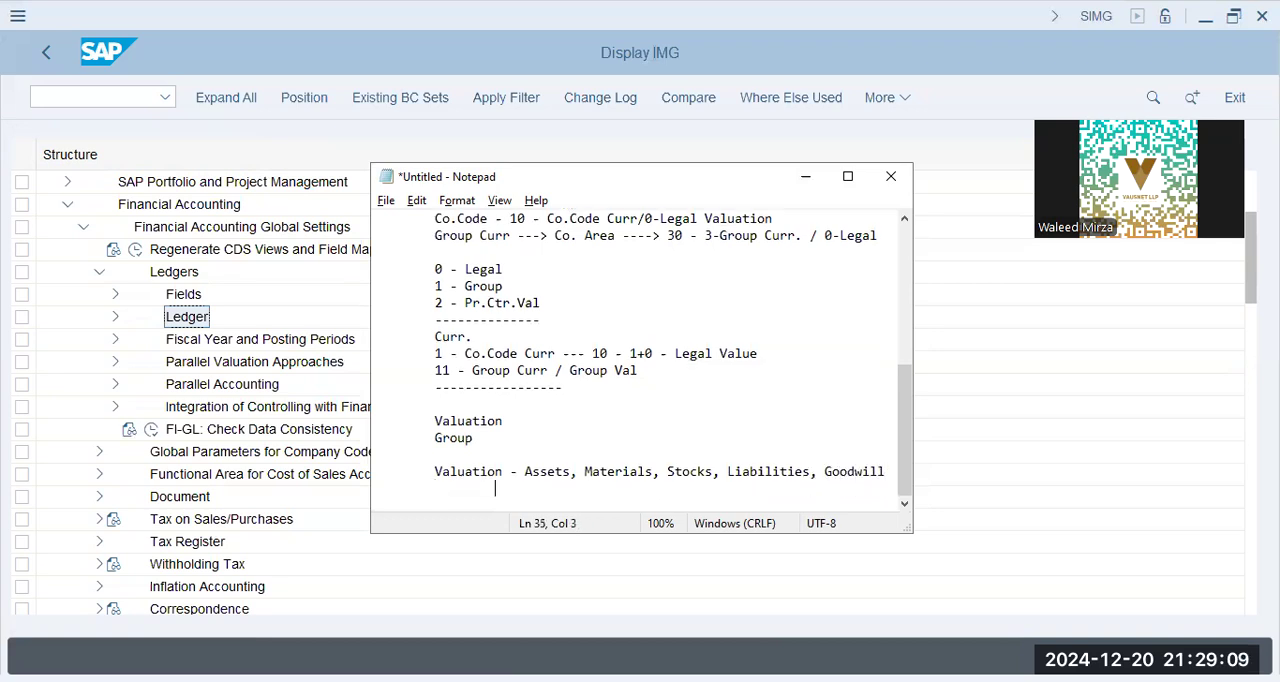
type("- USD, EUR")
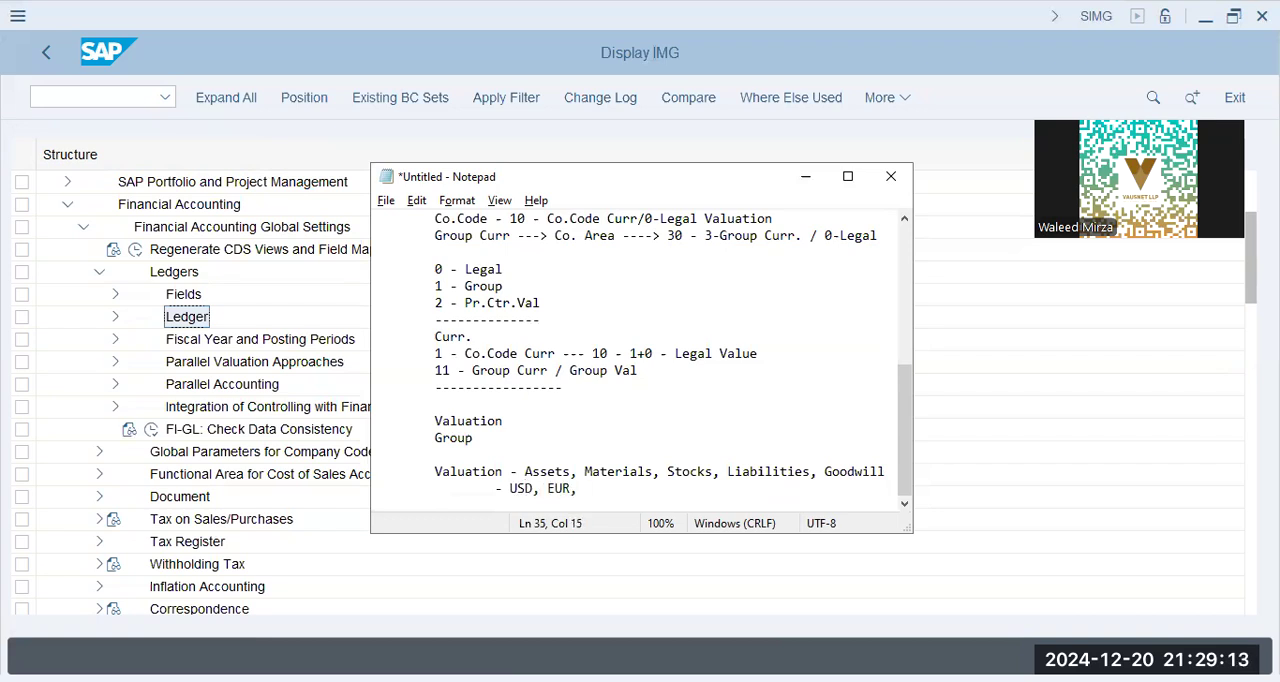
type(", JPY, AUS")
type(",")
key("BackSpace")
type("----")
key("Return")
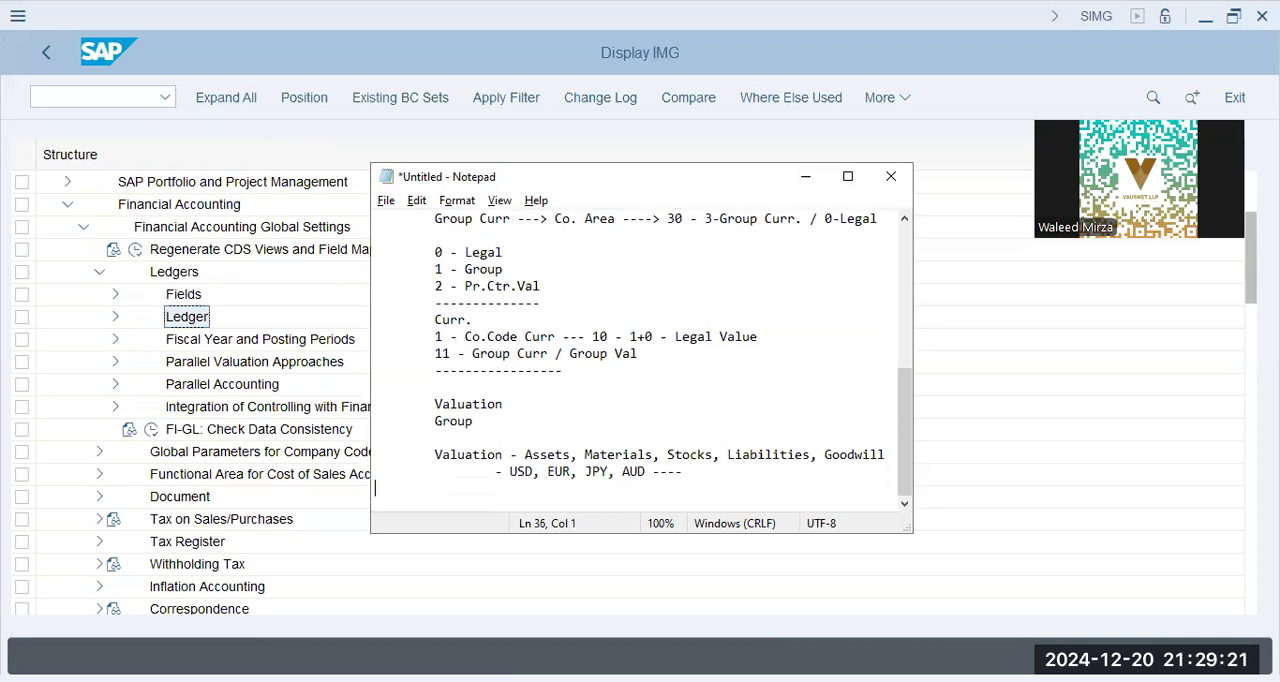
Add the double-indented line "- Customers, Investors, Stockshare" below the currencies line
type("- ")
type("Expo")
key("BackSpace")
key("BackSpace")
key("BackSpace")
key("BackSpace")
type("Customers, Invent")
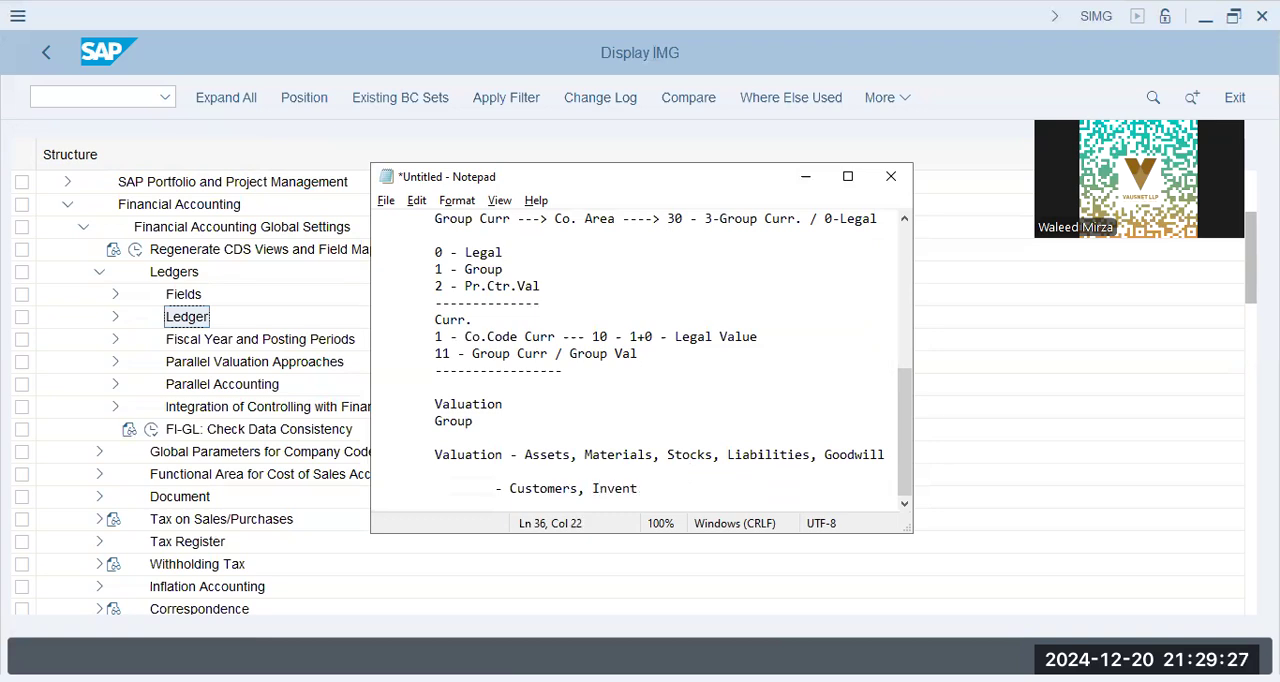
type("ors, Stocksha")
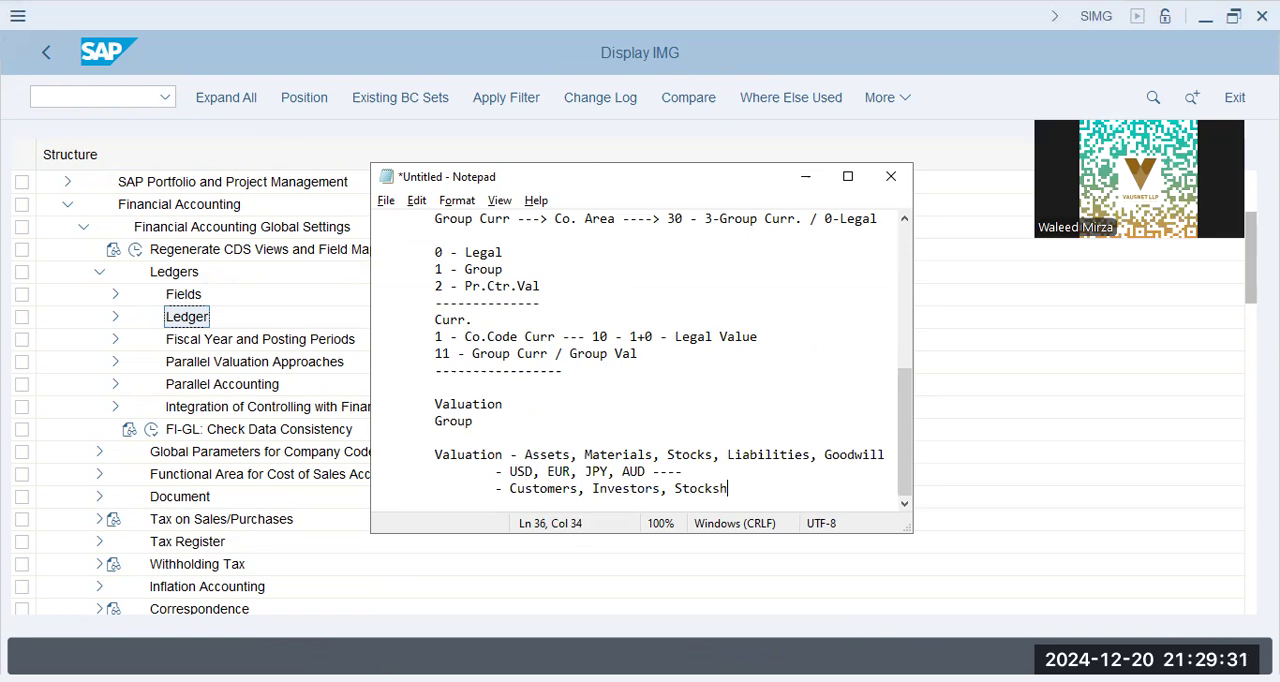
key("BackSpace")
key("BackSpace")
type("are")
key("BackSpace")
type(",")
key("BackSpace")
key("Return")
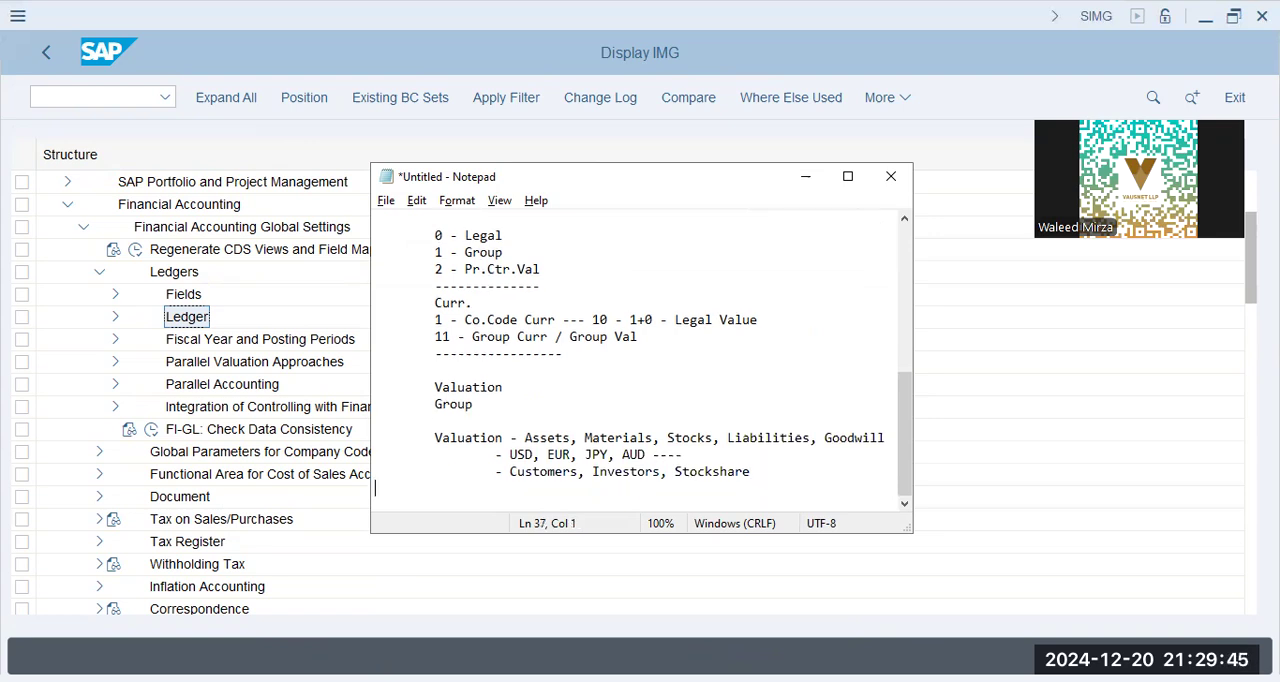
Add an empty "-" bullet below the Customers line and write "Group - Group of Cos" on the following line
type("-")
key("Return")
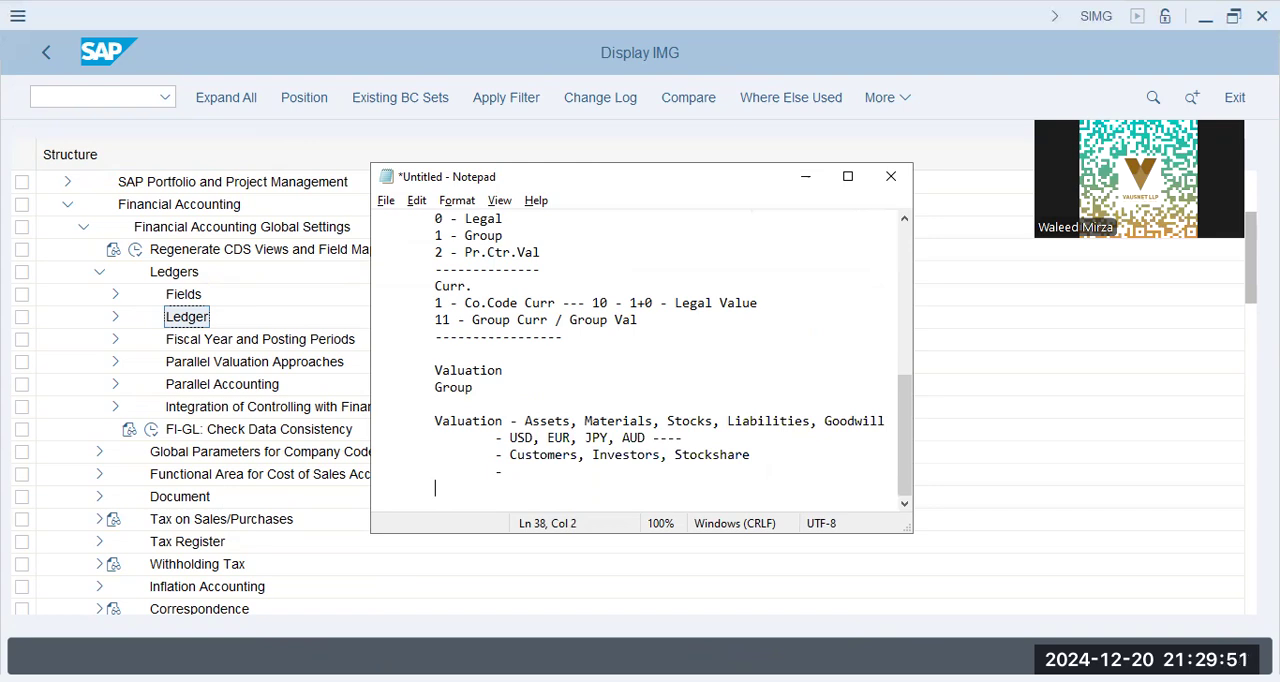
type("up - Group of Cos")
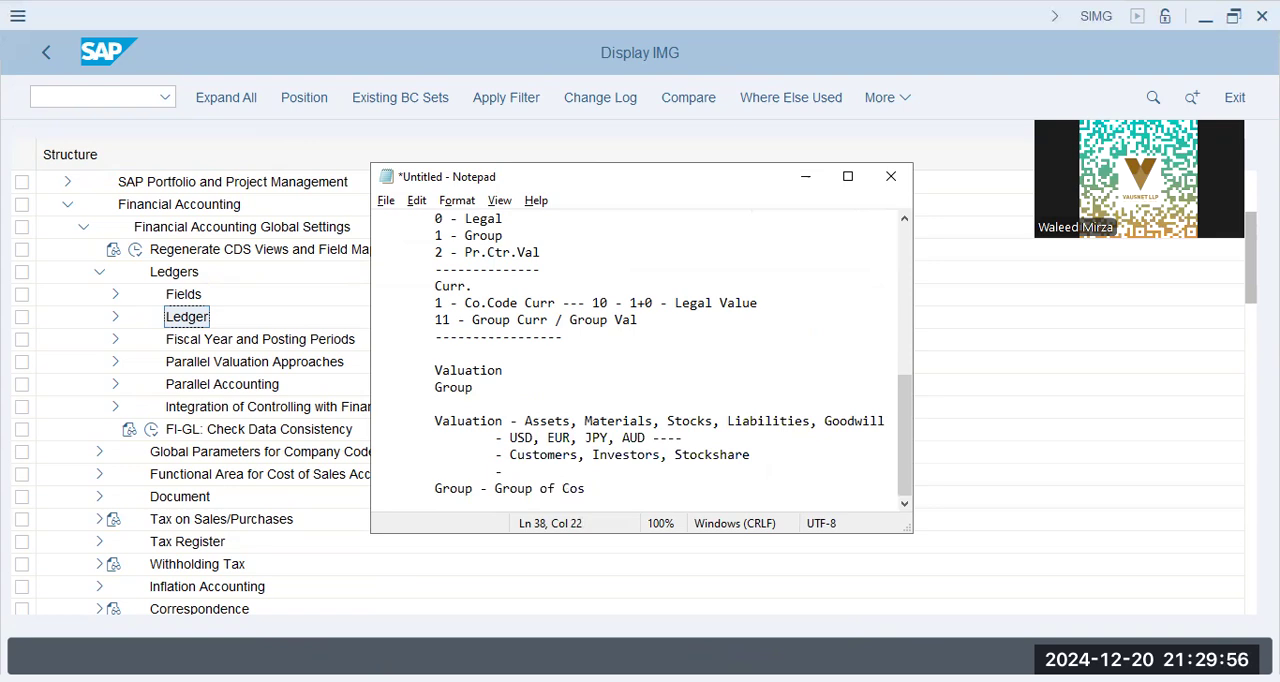
Add a dashed separator below the Group line, followed by "Co.Area" with "N X Co.Codes" indented beneath it
key("Return")
key("Tab")
type("----------------------")
key("Return")
key("Tab")
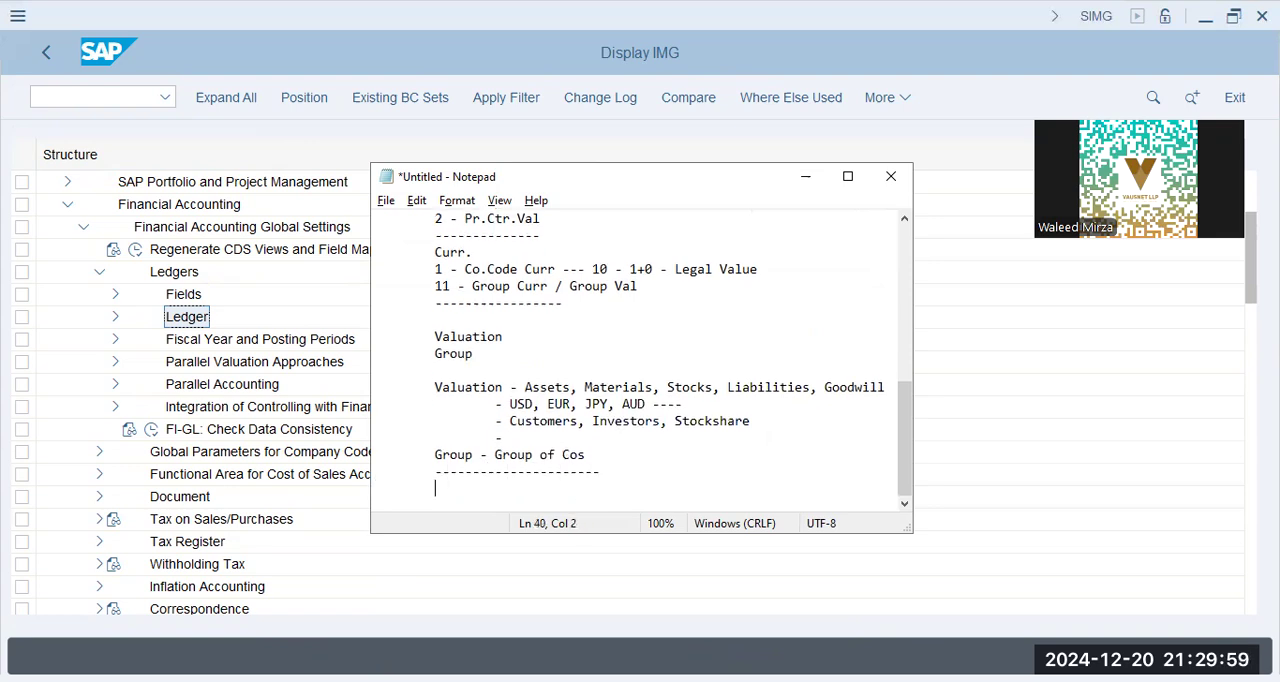
type("Co.Area")
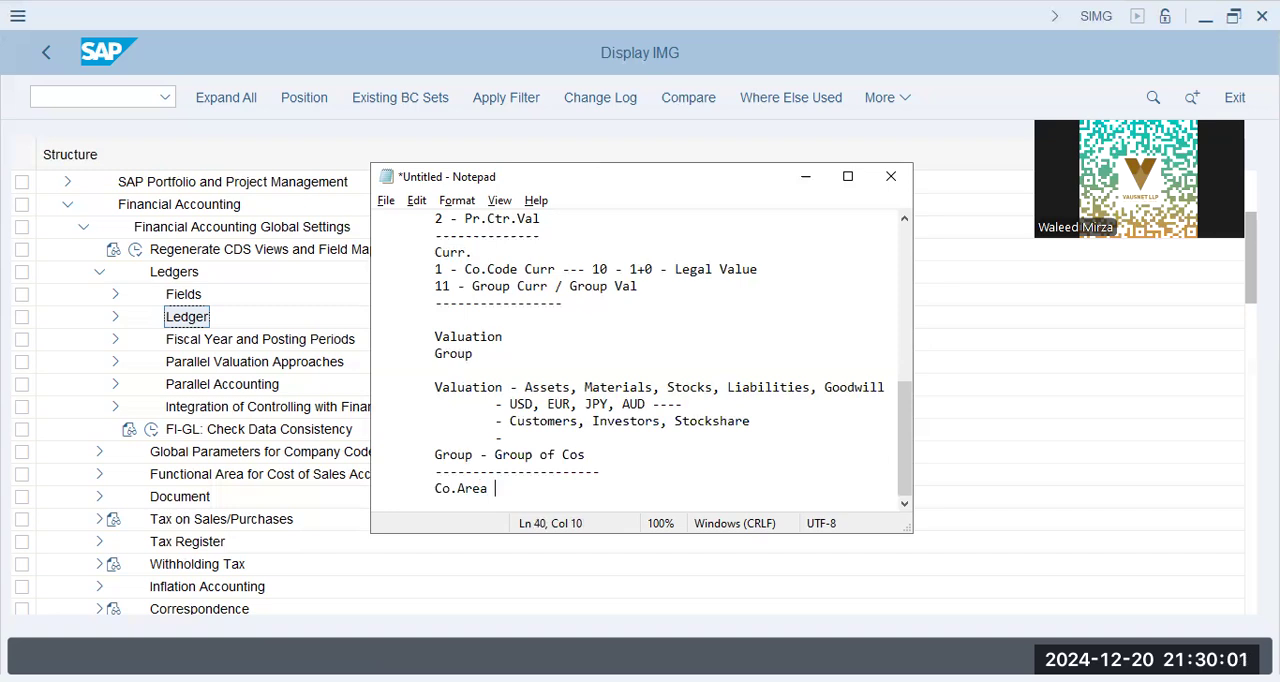
key("Return")
key("Tab")
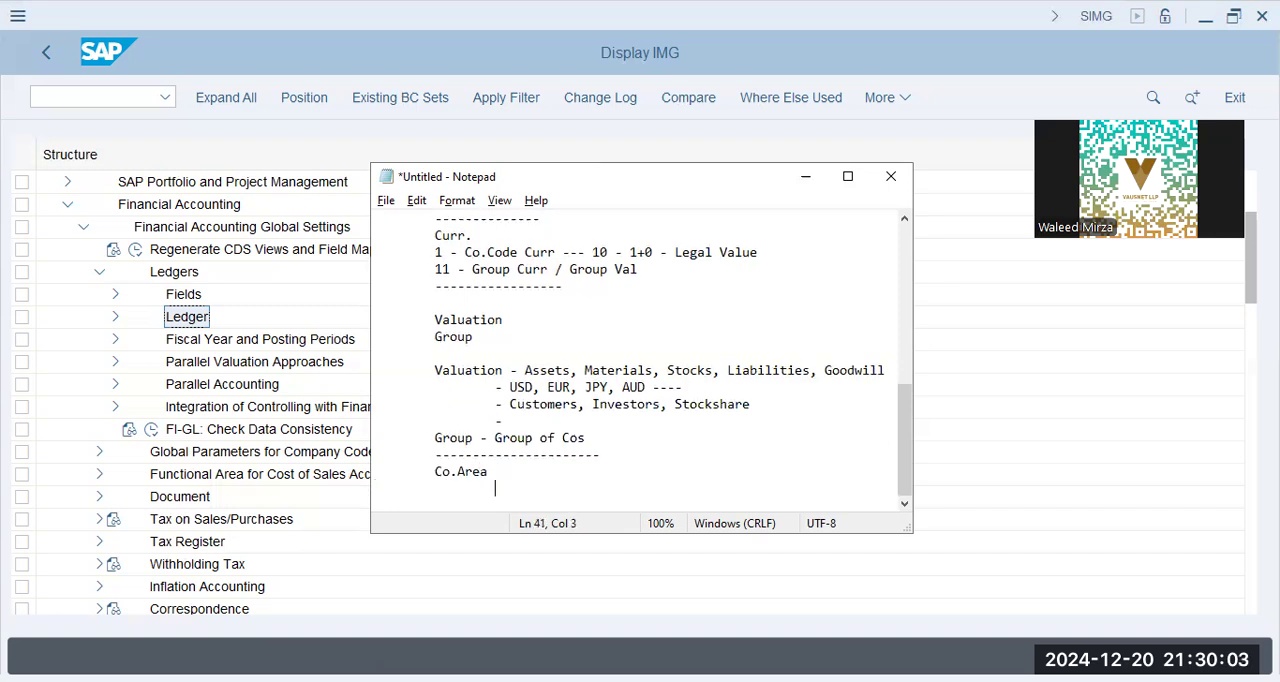
type("N X Co.Codes")
Add the line "(FYV + COA)" below "N X Co.Codes"
key("Return")
key("Tab")
type("(FYV _+")
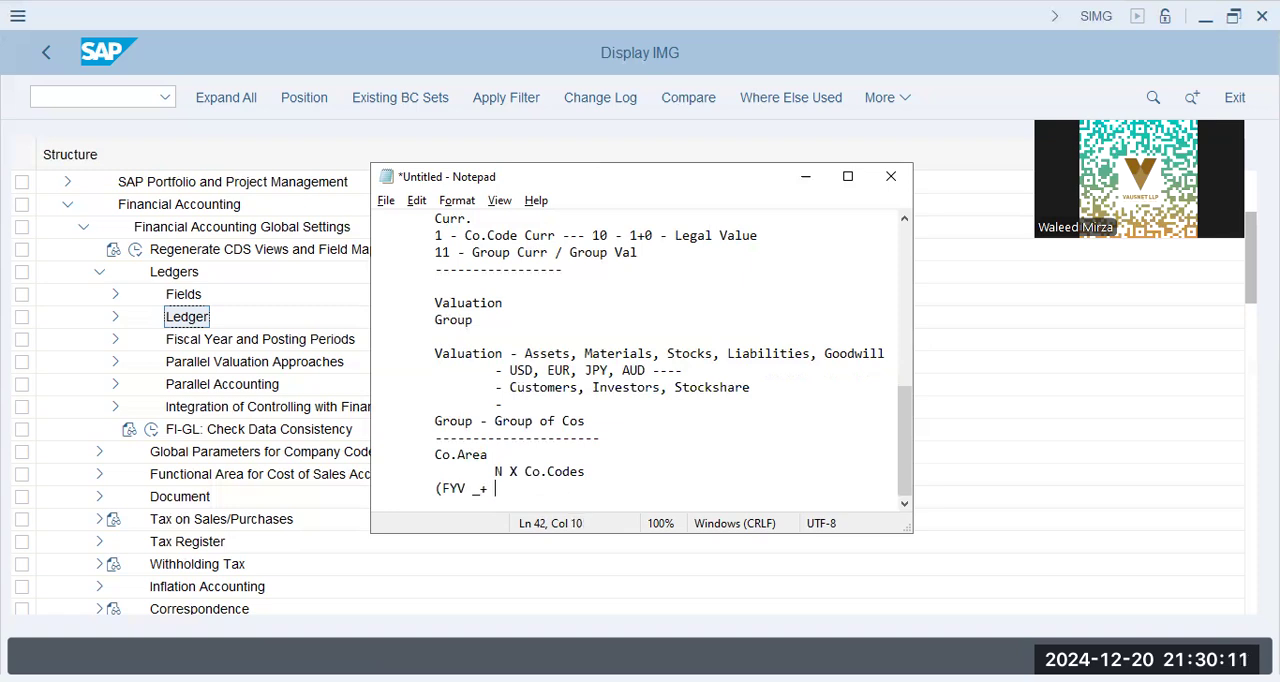
key("BackSpace")
key("BackSpace")
type("+ COA)")
Move the text "(FYV + COA)" from its own line to the end of the "Co.Area" line
key("Up")
key("Up")
key("shift+Left")
key("shift+Left")
key("shift+Left")
key("shift+Left")
key("shift+Left")
key("shift+Left")
key("shift+Left")
key("shift+Left")
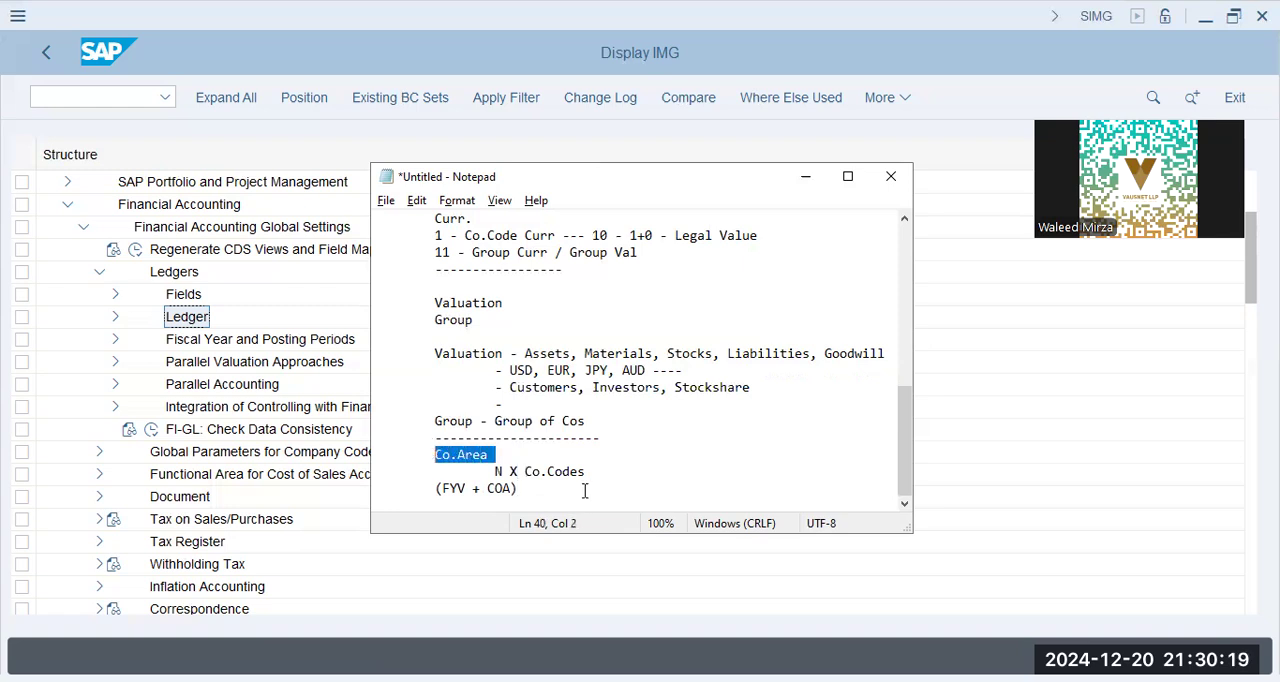
left_click_drag(520, 488, 433, 488)
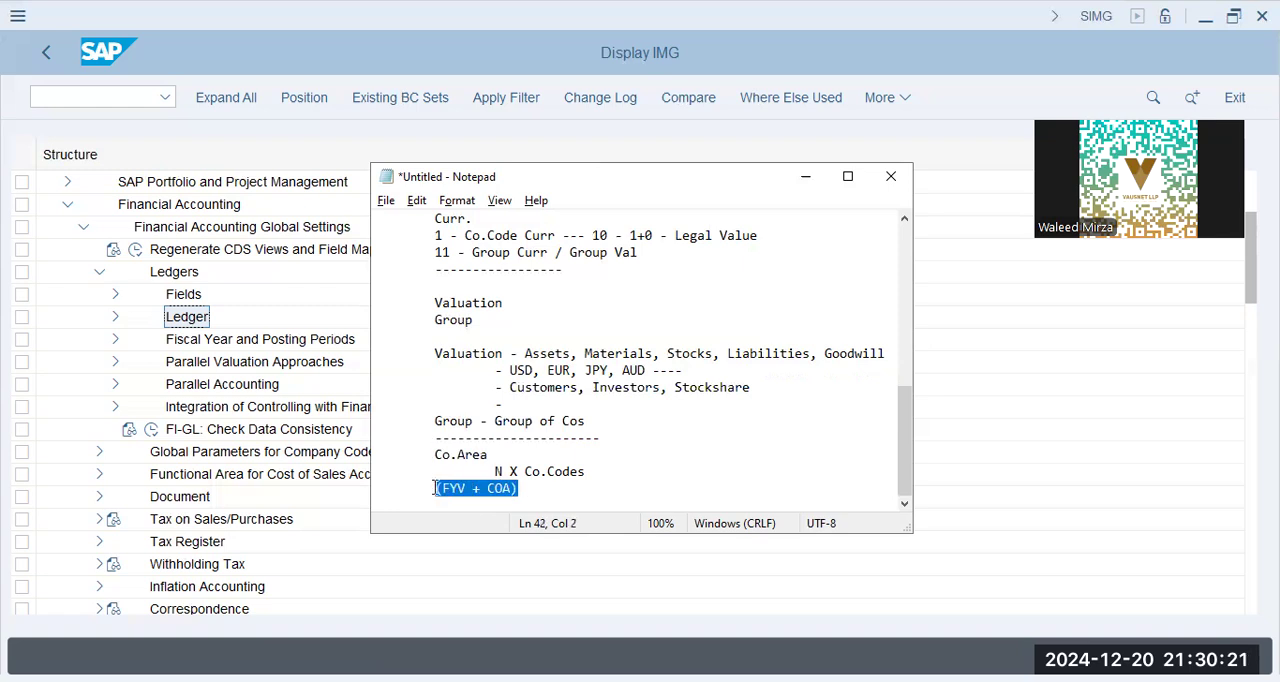
key("ctrl+x")
left_click(531, 457)
key("ctrl+v")
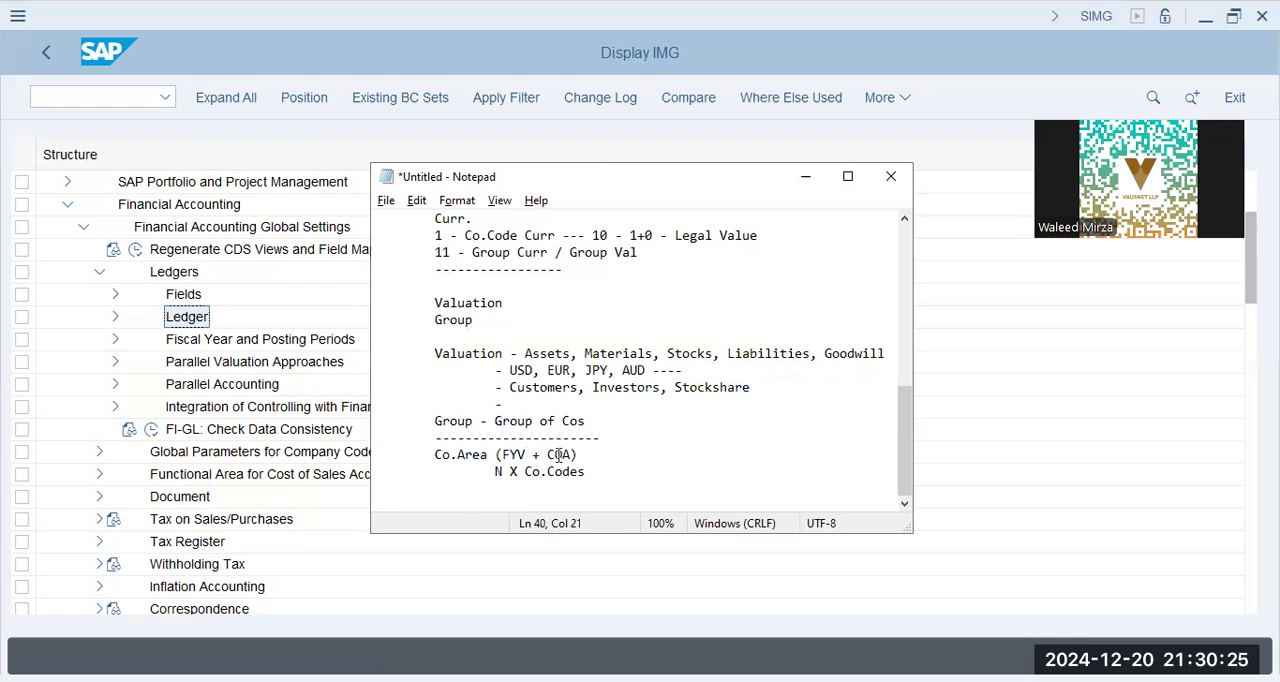
left_click_drag(578, 455, 497, 455)
left_click_drag(594, 454, 378, 452)
left_click(565, 468)
Open the Maintain Currency and Valuation Profile activity in the basic settings for multiple valuation approaches under Ledgers
left_click(185, 312)
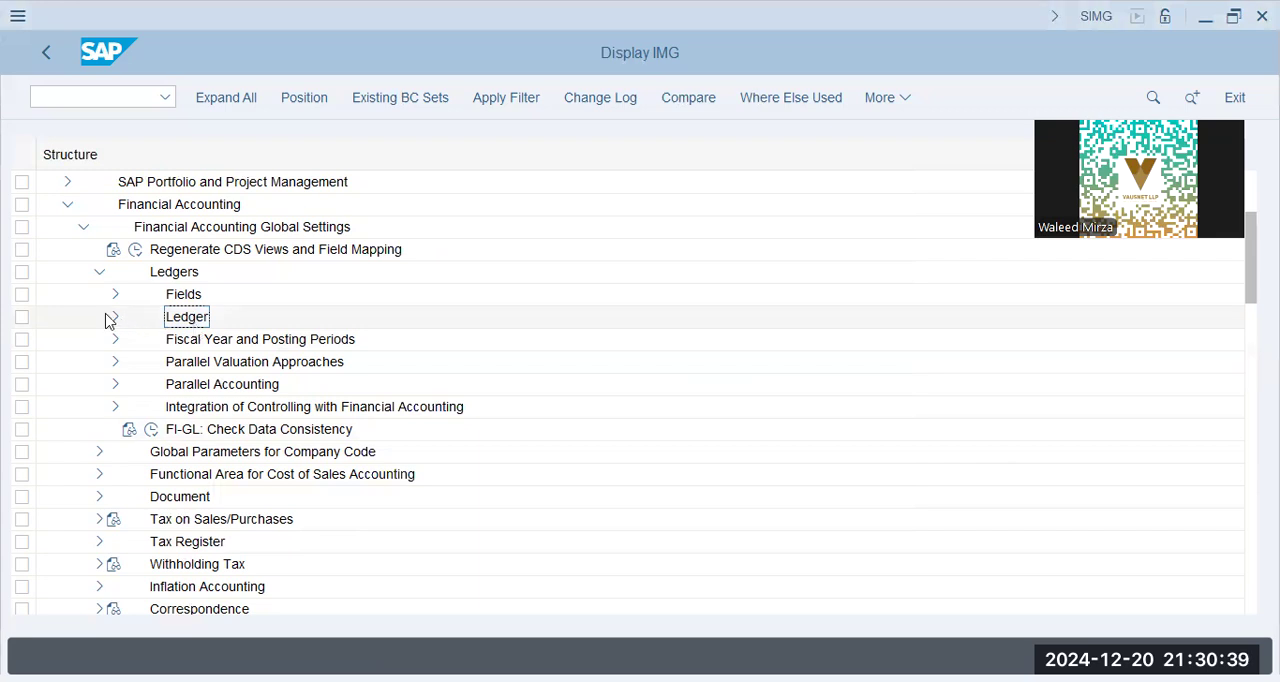
left_click(115, 384)
left_click(115, 361)
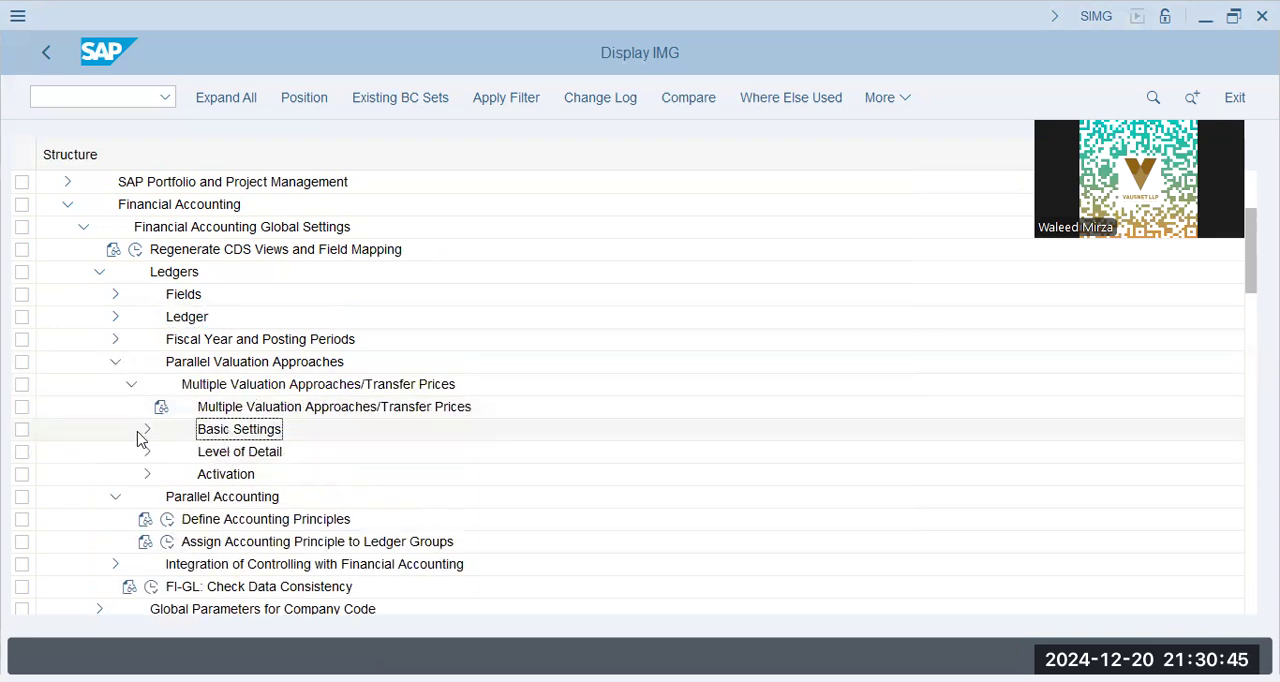
left_click(148, 429)
left_click(263, 406)
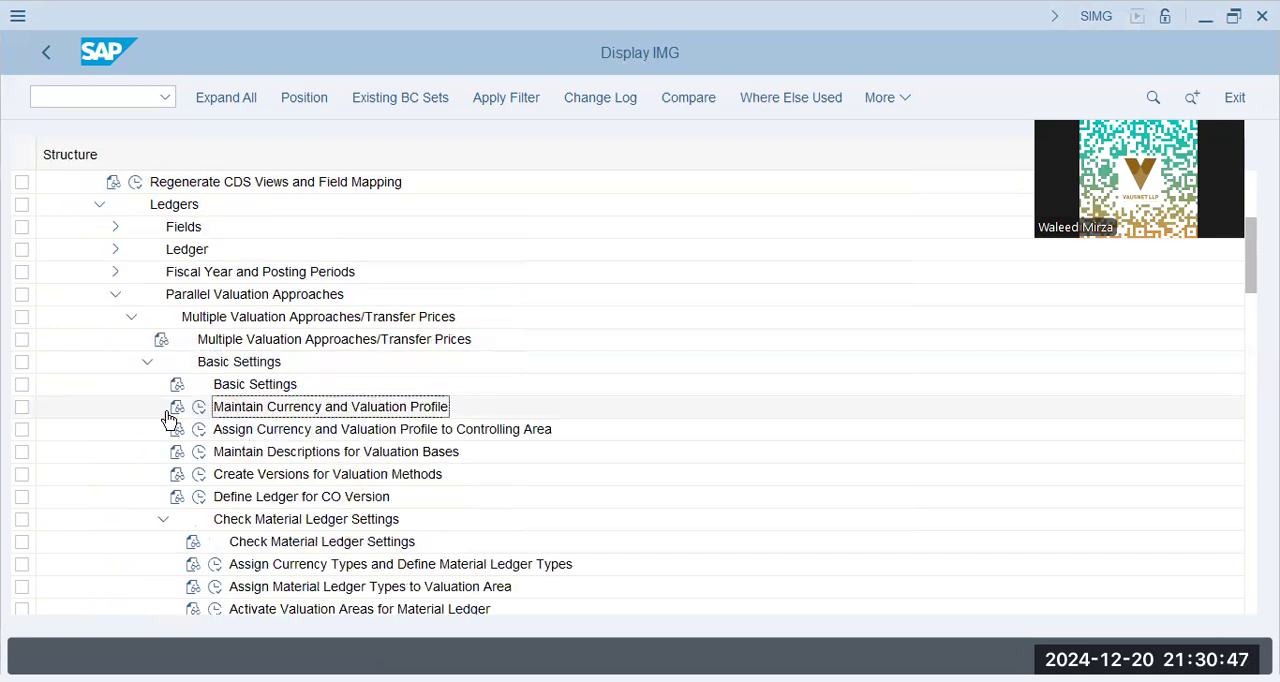
left_click(199, 407)
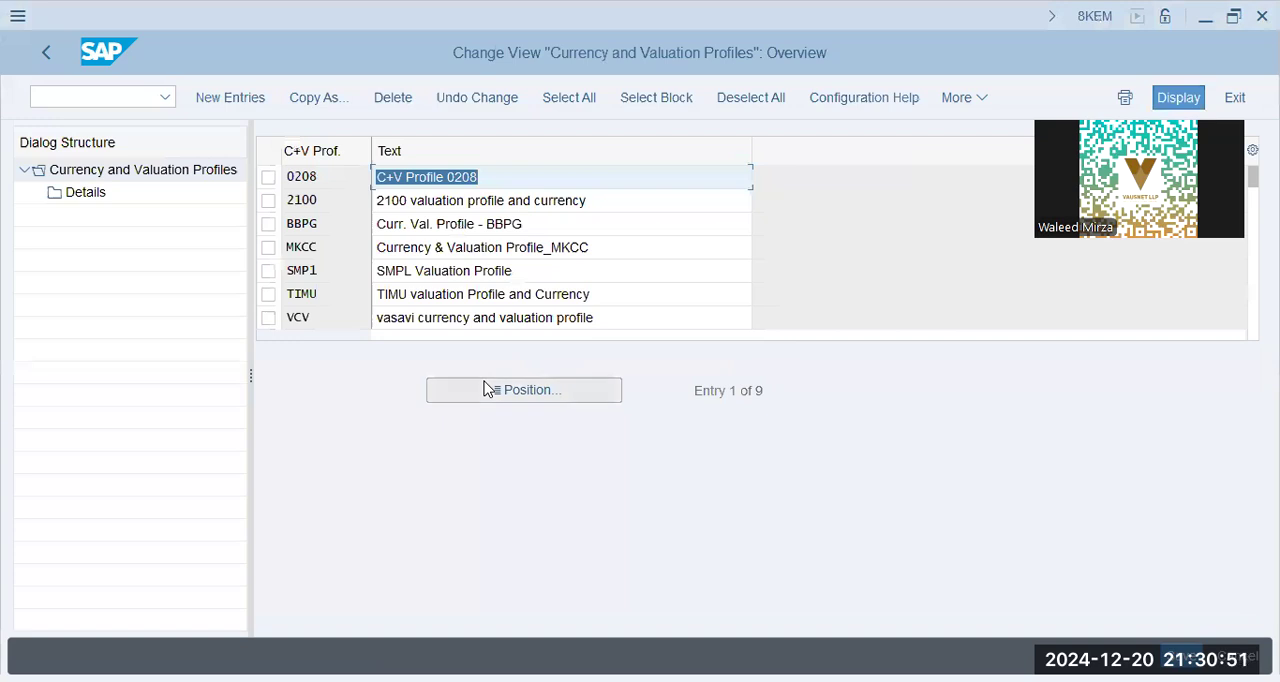
Try to add a currency and valuation profile BBPG with the text "BBPG - Curr. Val. Profile"
left_click(213, 98)
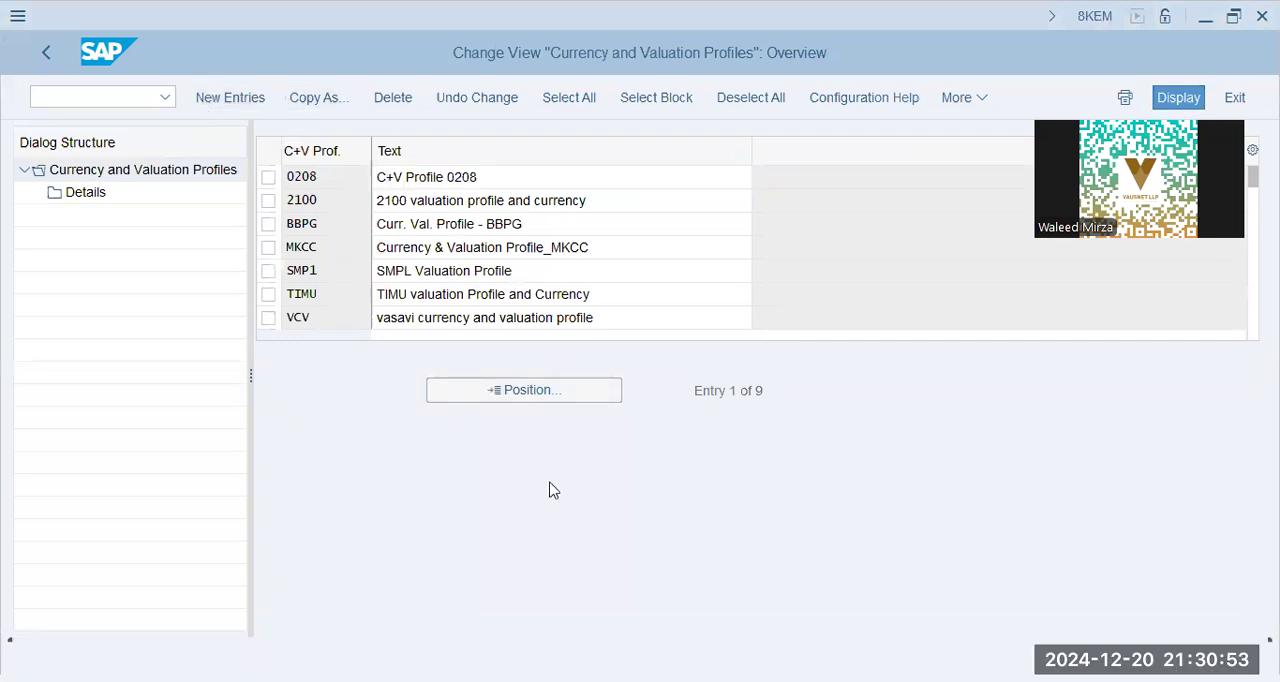
type("BBPG")
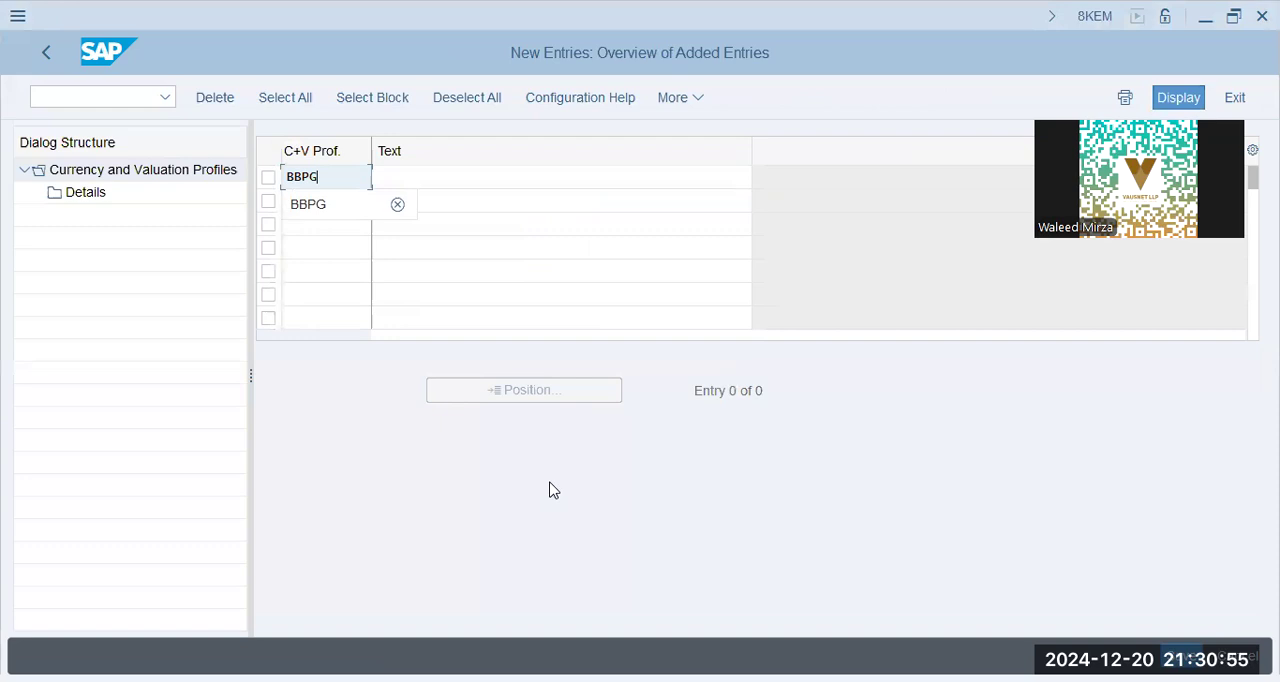
key("Tab")
type("B")
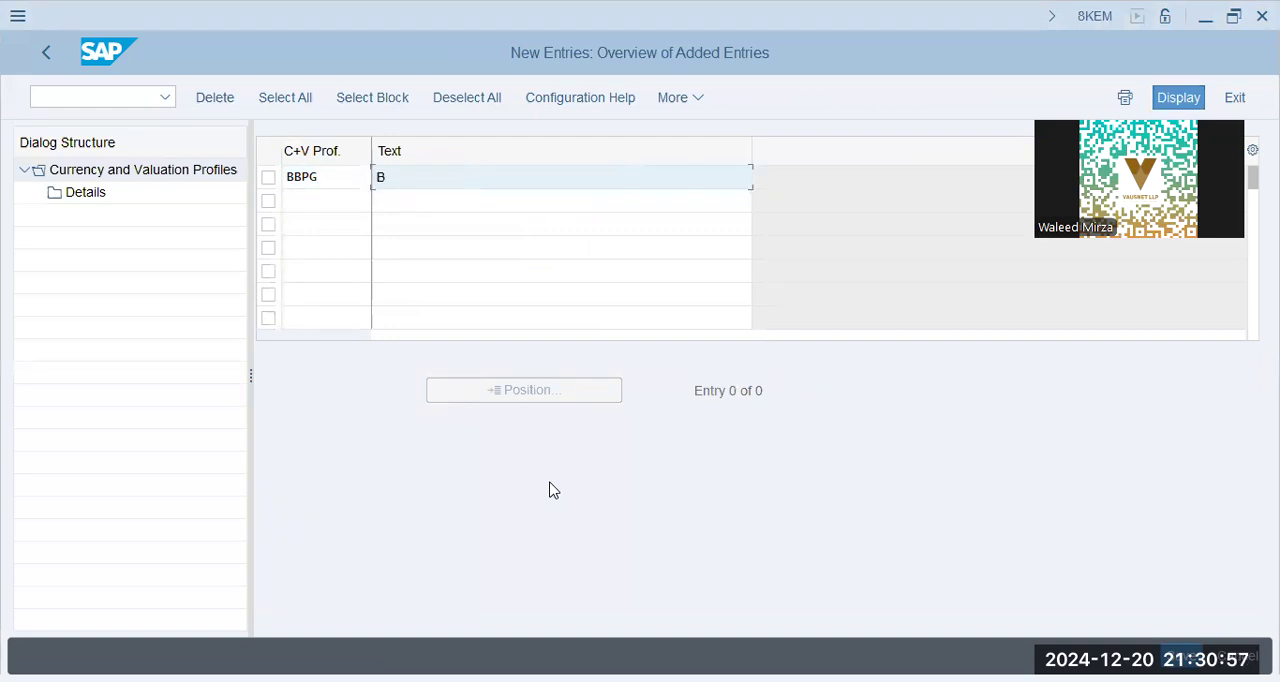
type("BPG - Curr. Val. Profile")
key("Return")
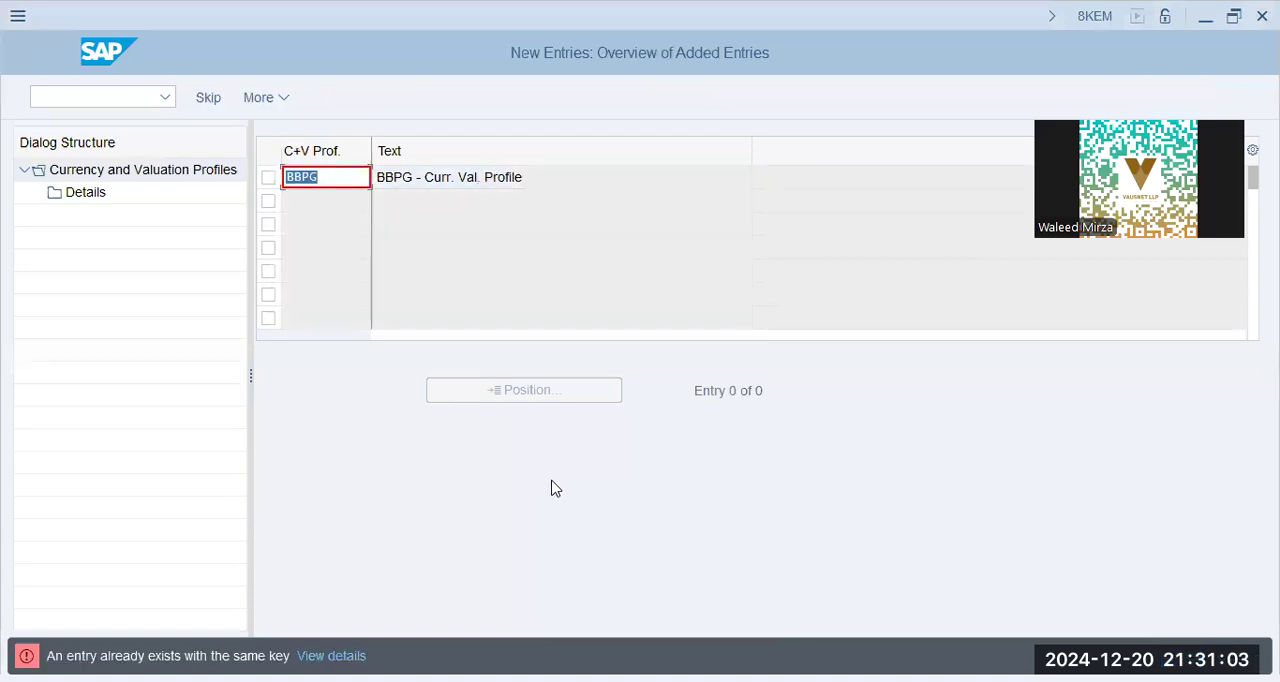
key("Escape")
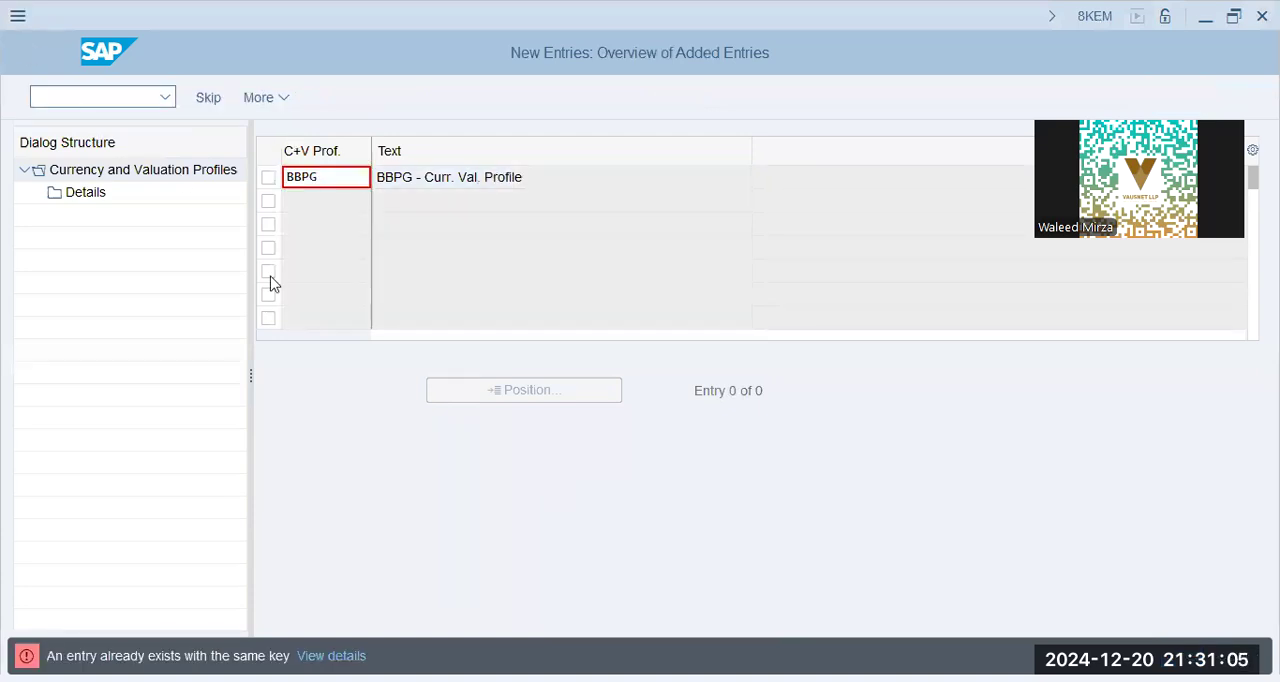
left_click(340, 466)
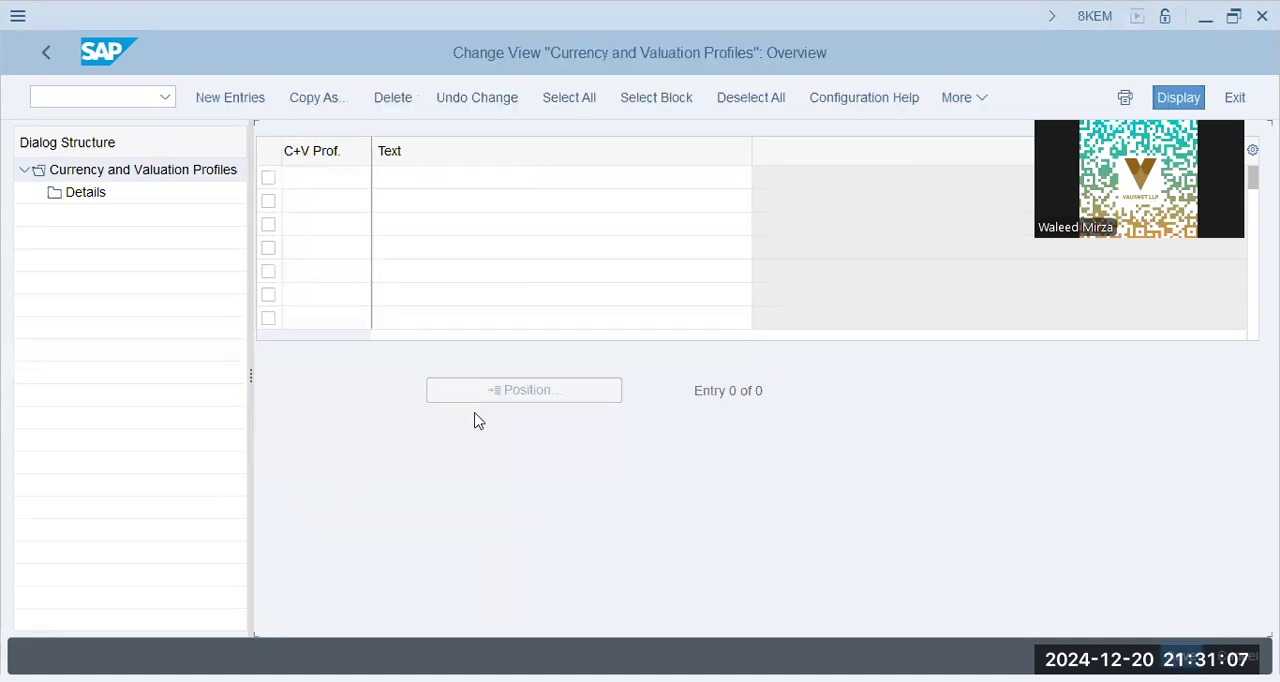
Look up BBPG in the currency and valuation profile list and in the assignment of these profiles to controlling areas
left_click(477, 390)
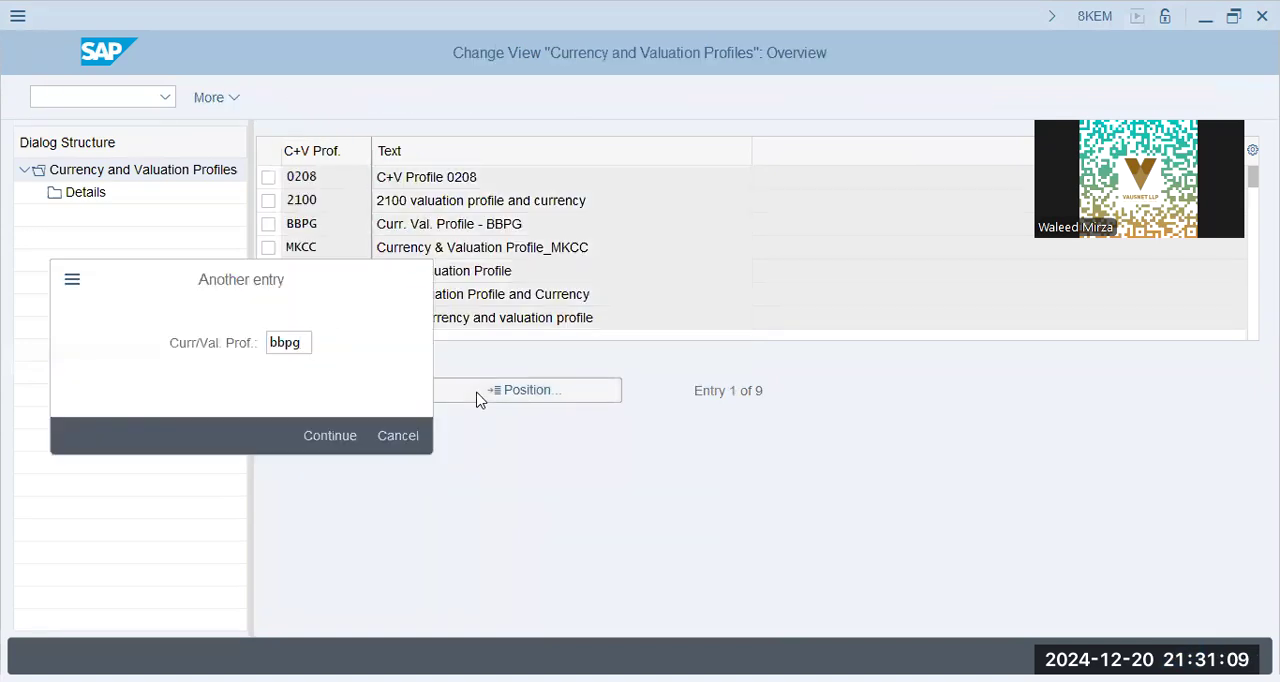
key("Return")
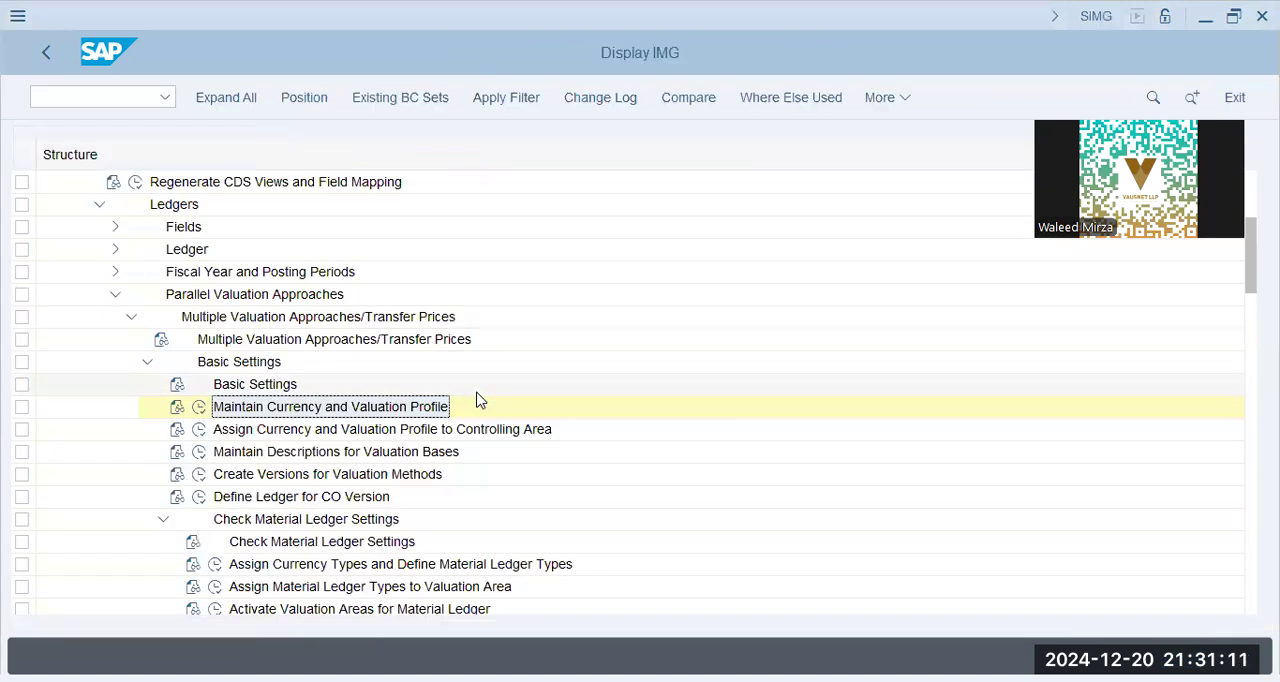
left_click(230, 433)
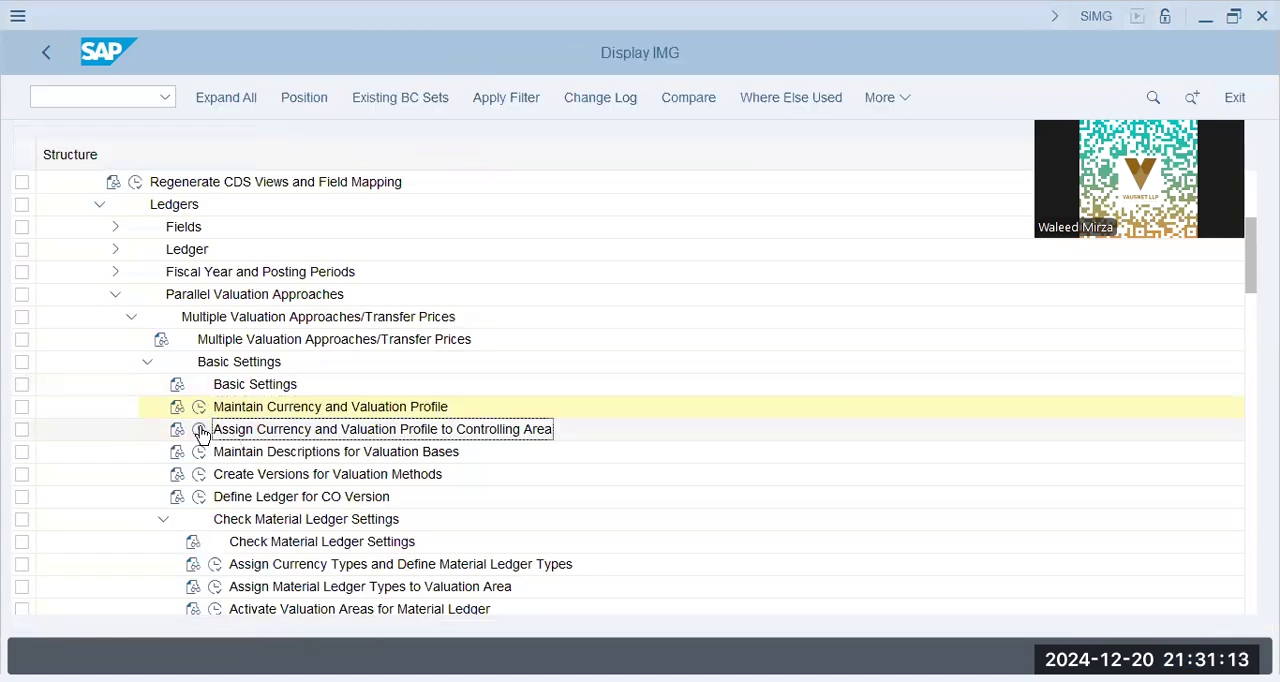
left_click(200, 431)
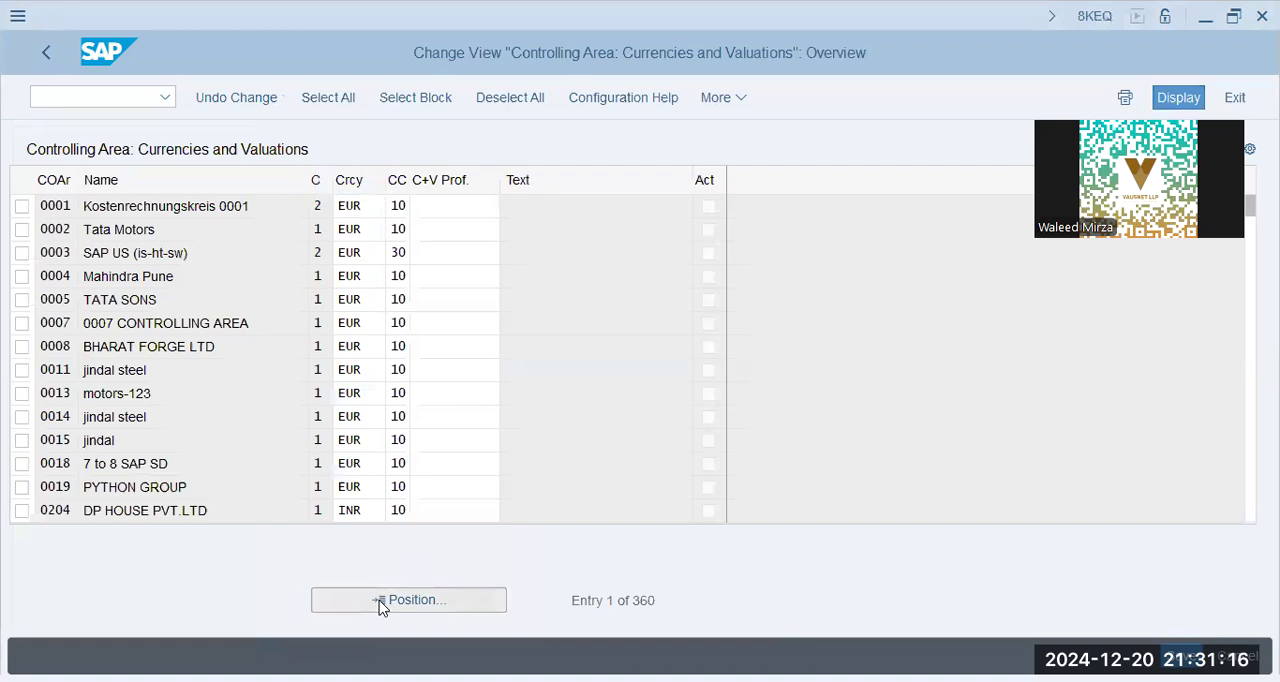
left_click(379, 600)
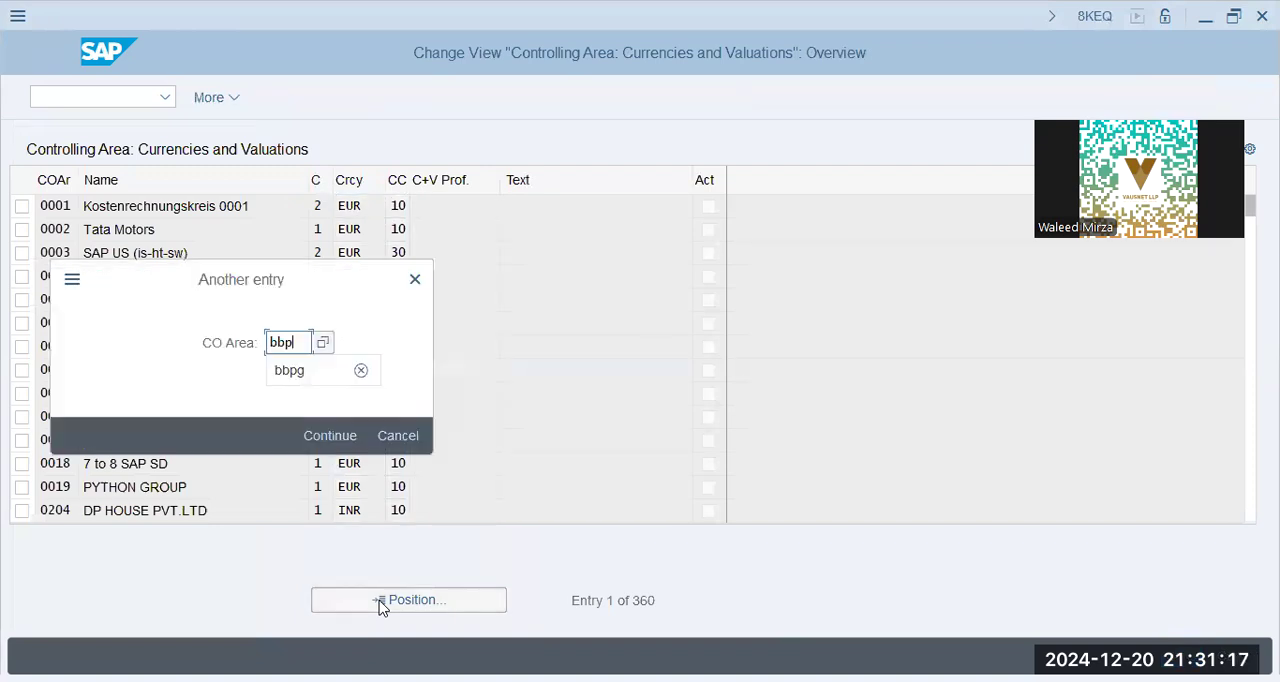
key("Return")
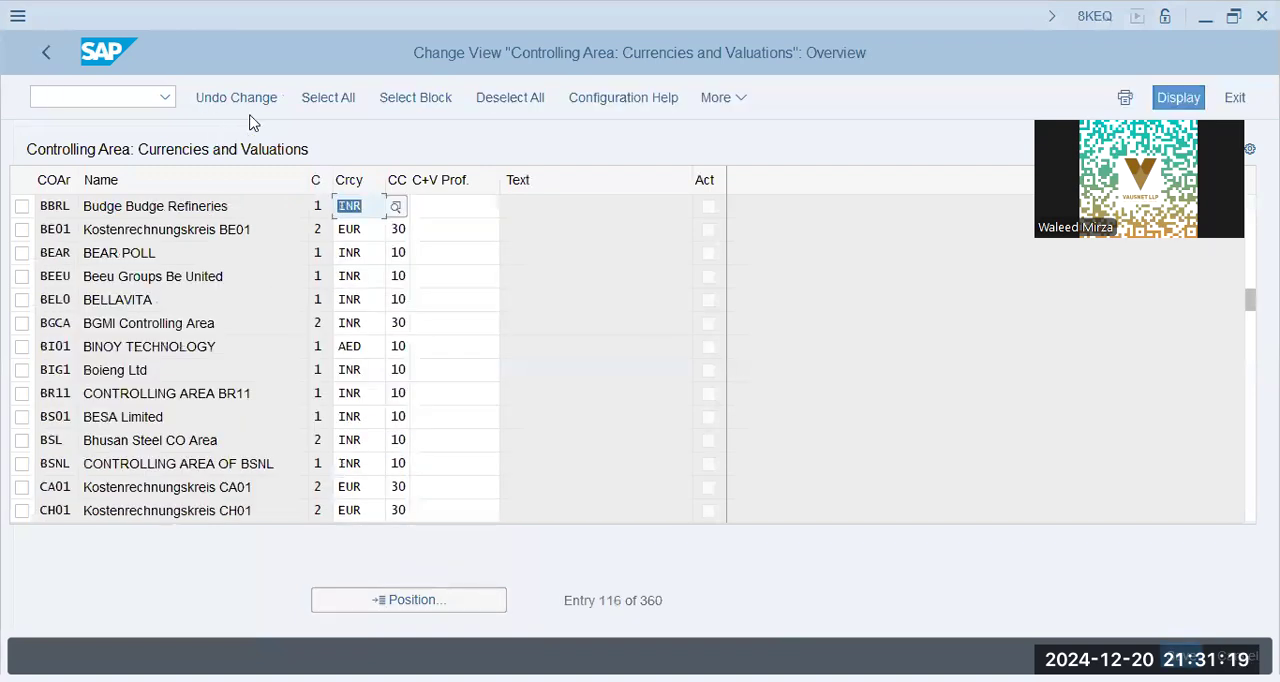
left_click(461, 215)
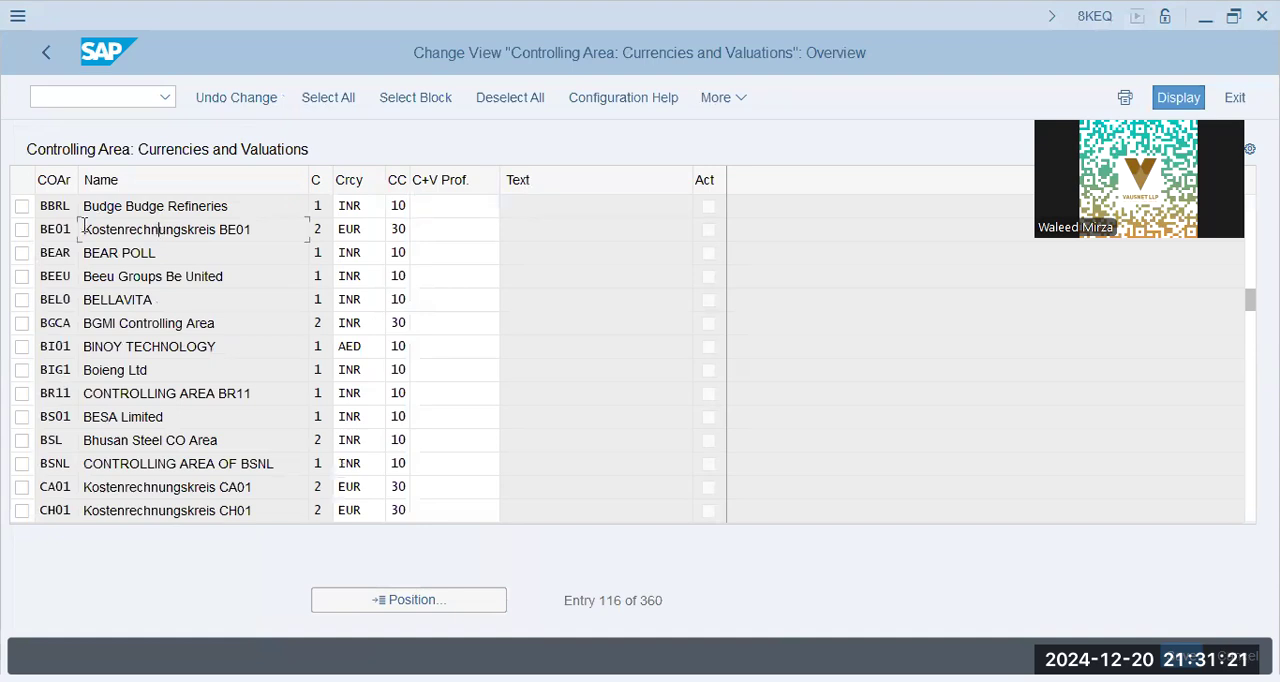
Open the Maintain Controlling Area activity from the Controlling definitions of the Enterprise Structure
left_click(47, 54)
left_click(99, 205)
scroll(103, 275, "up", 4)
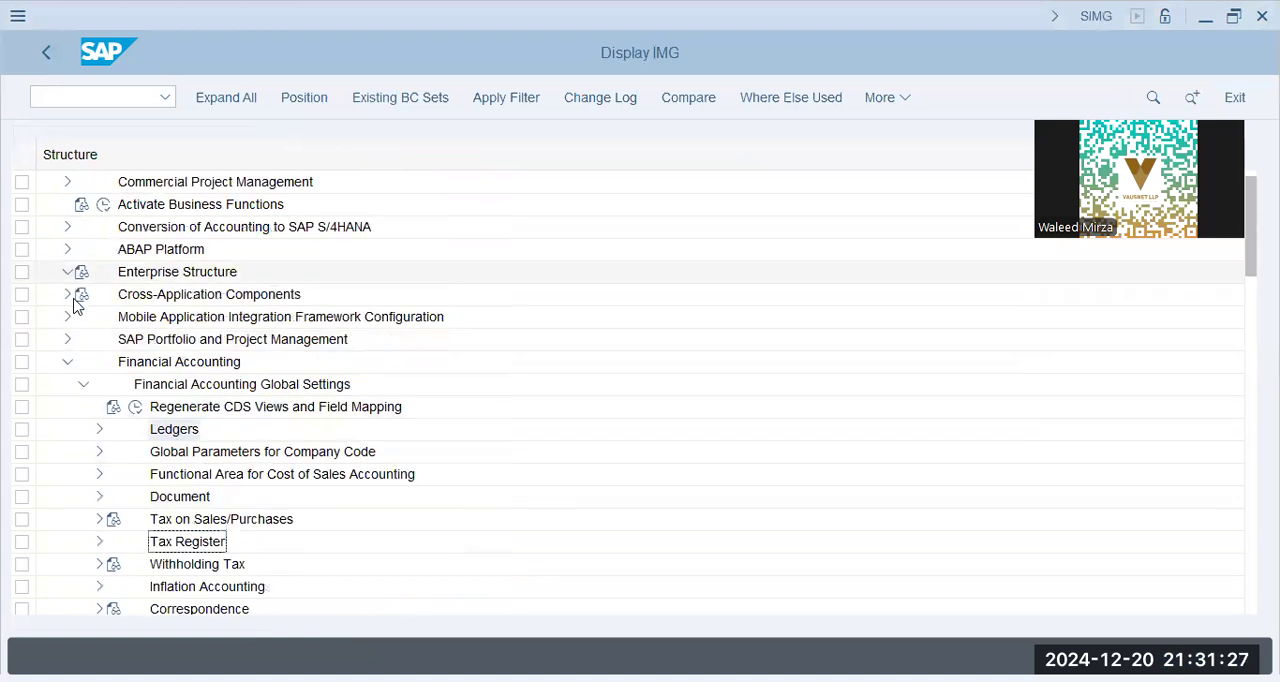
left_click(68, 272)
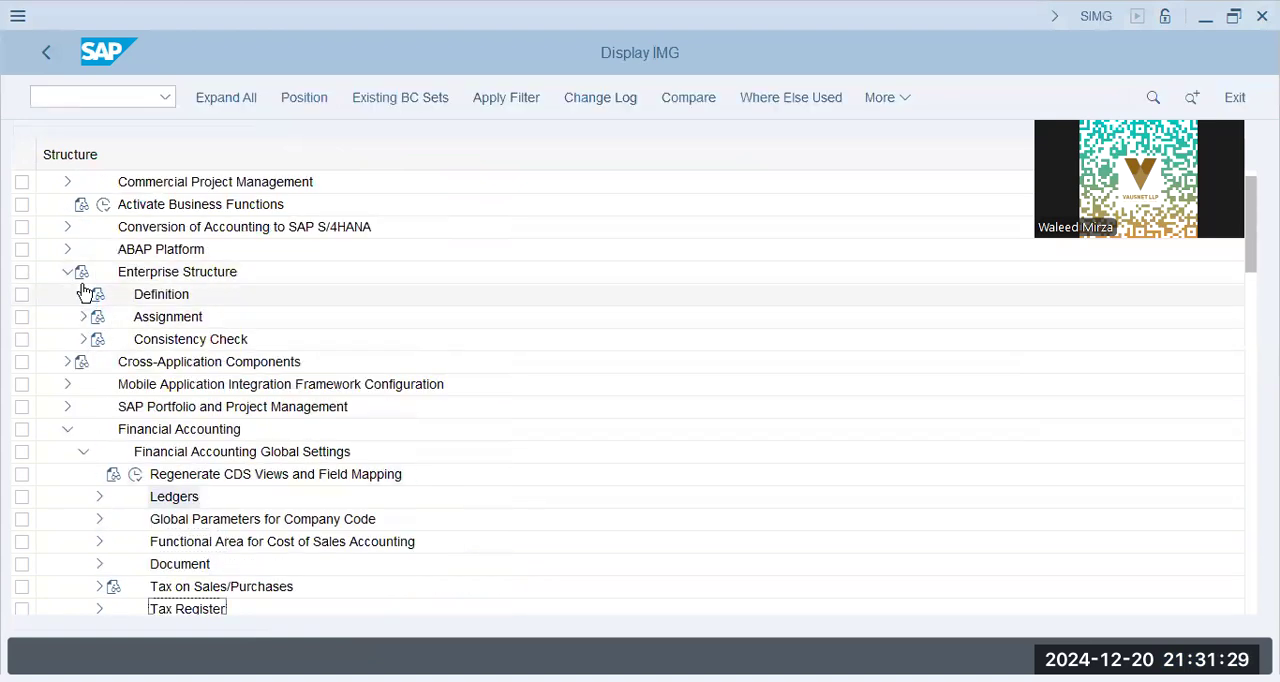
left_click(83, 294)
left_click(99, 339)
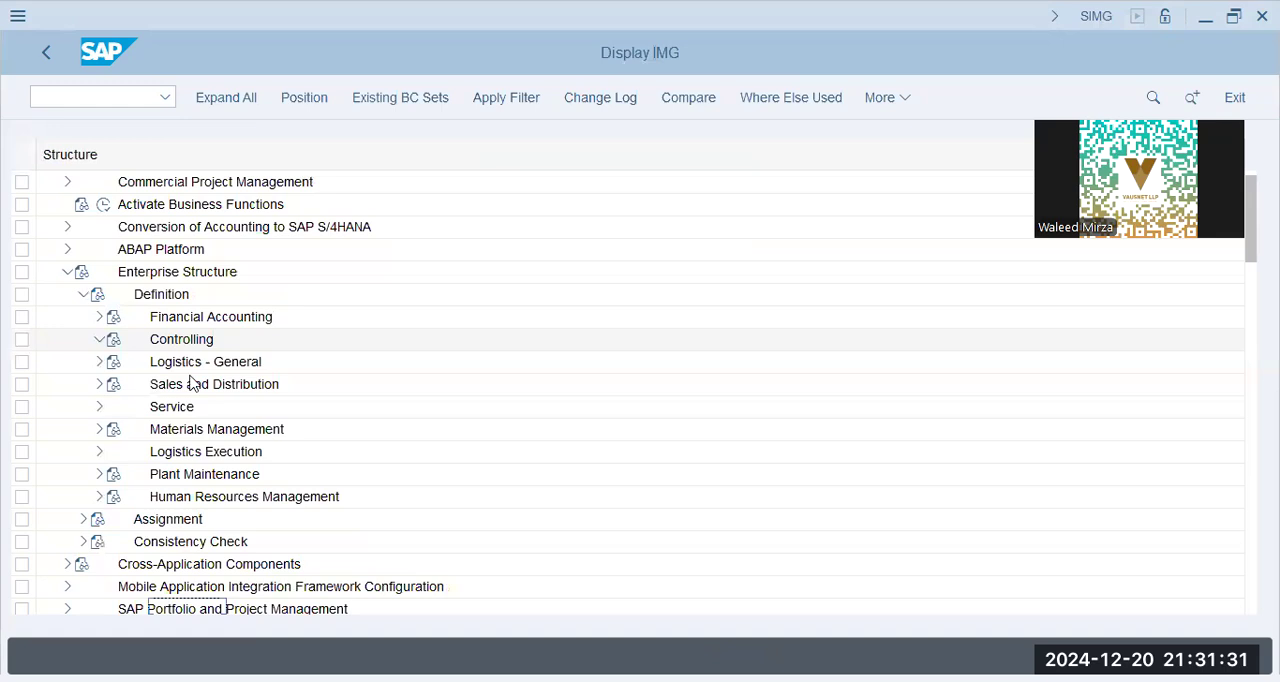
left_click(151, 361)
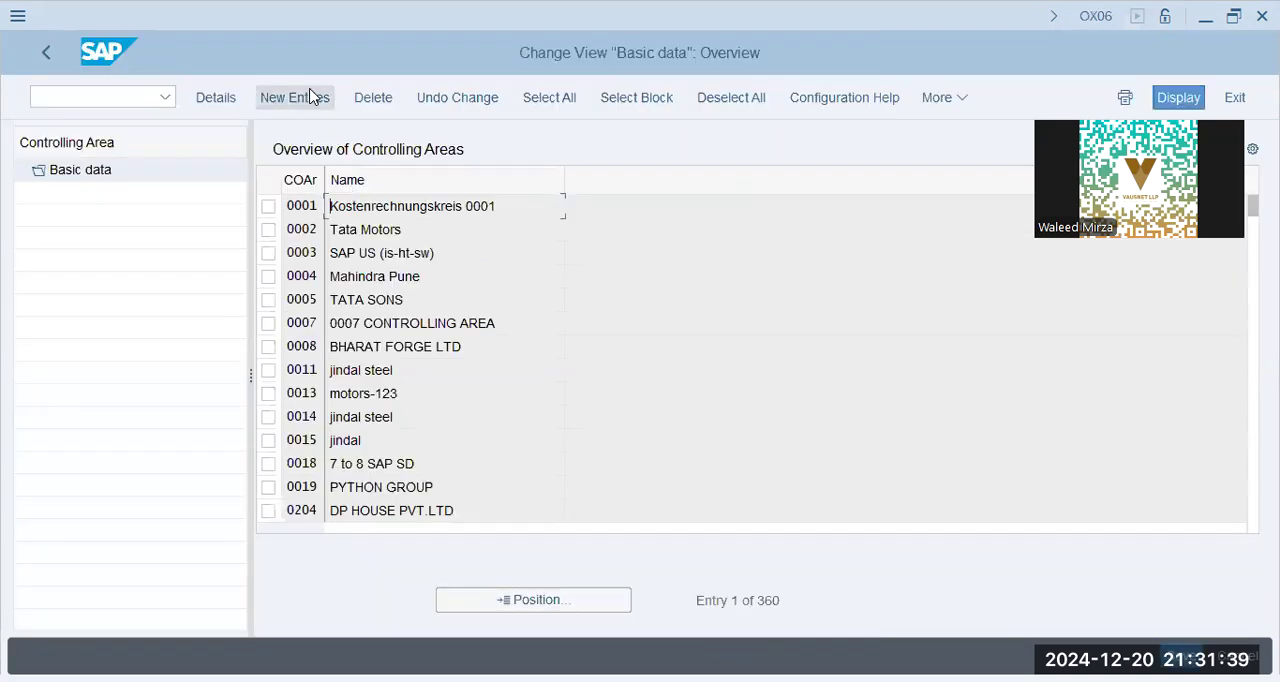
Start a new controlling area entry that takes over its data from company code BBPG
left_click(310, 96)
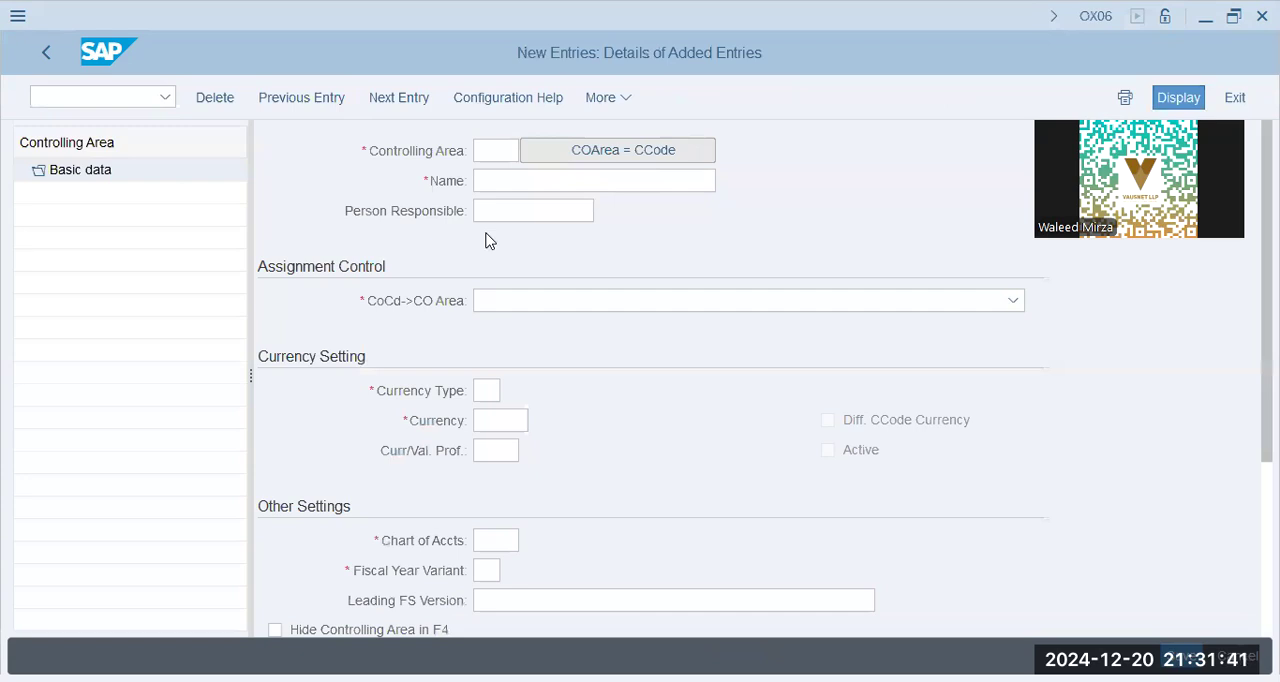
left_click(619, 271)
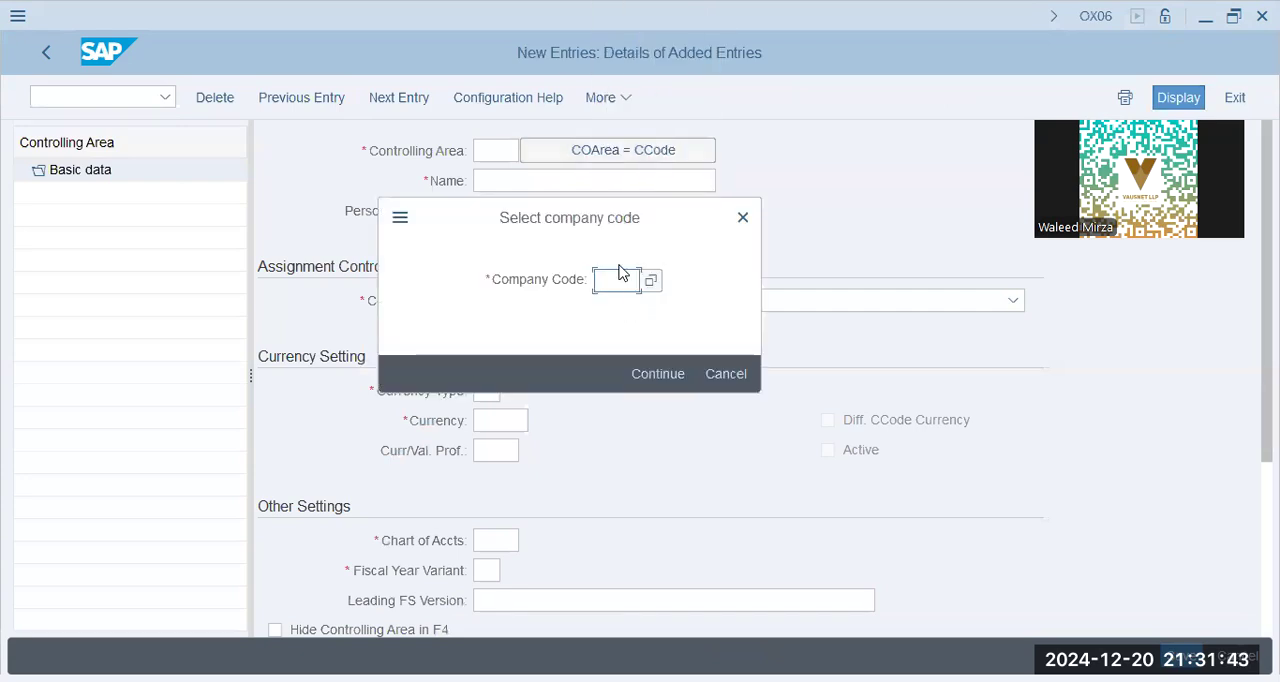
type("bbpg")
key("Return")
Assign the currency and valuation profile BBPG to the new controlling area
left_click(513, 451)
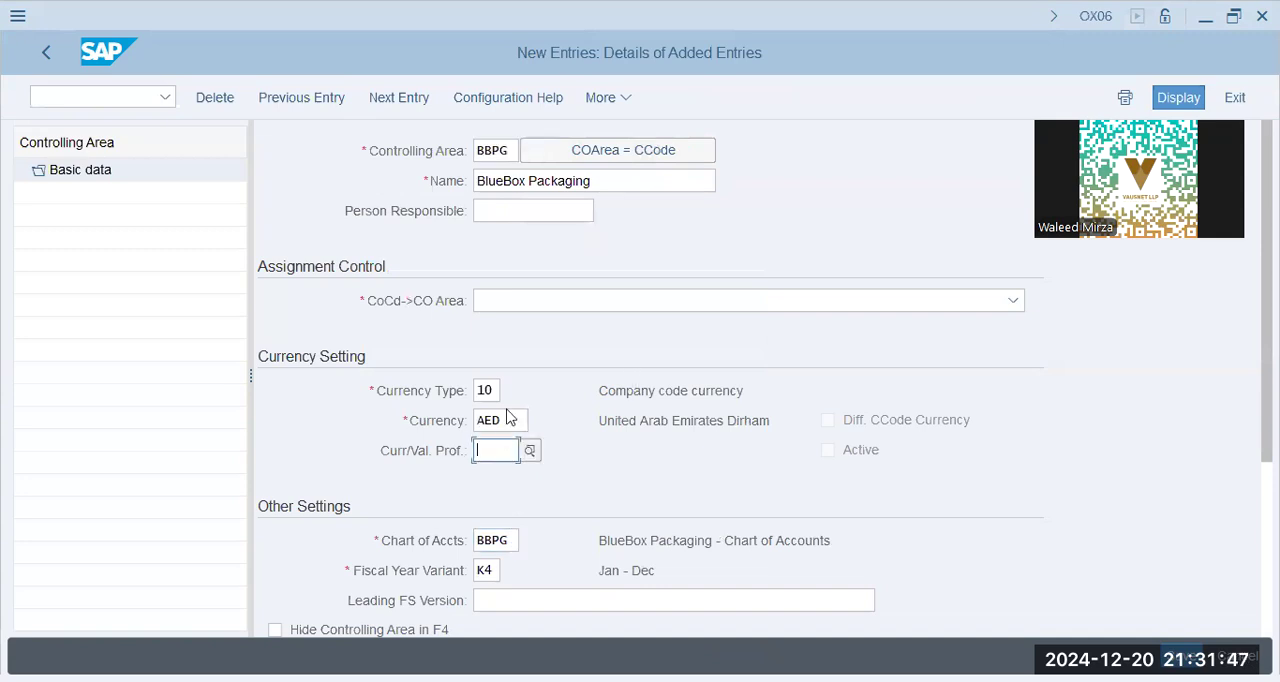
left_click(512, 420)
type("bbpg")
key("Tab")
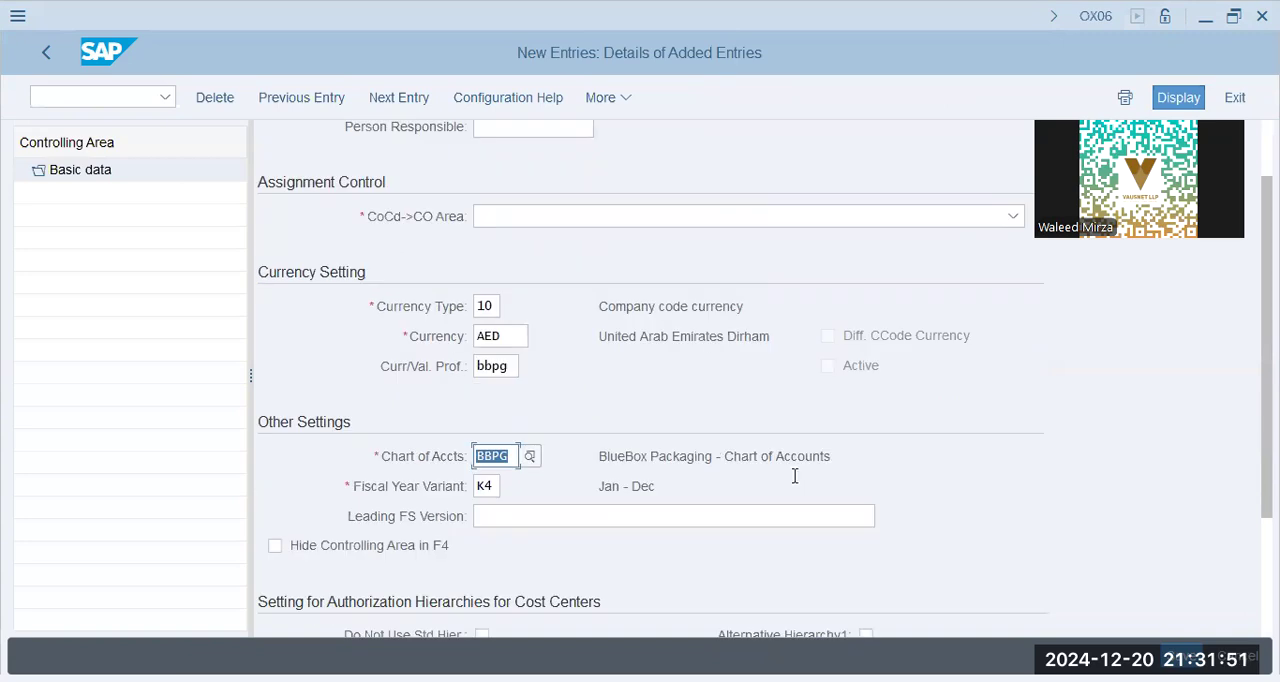
Set the controlling area's leading financial statement version to INT
left_click(522, 447)
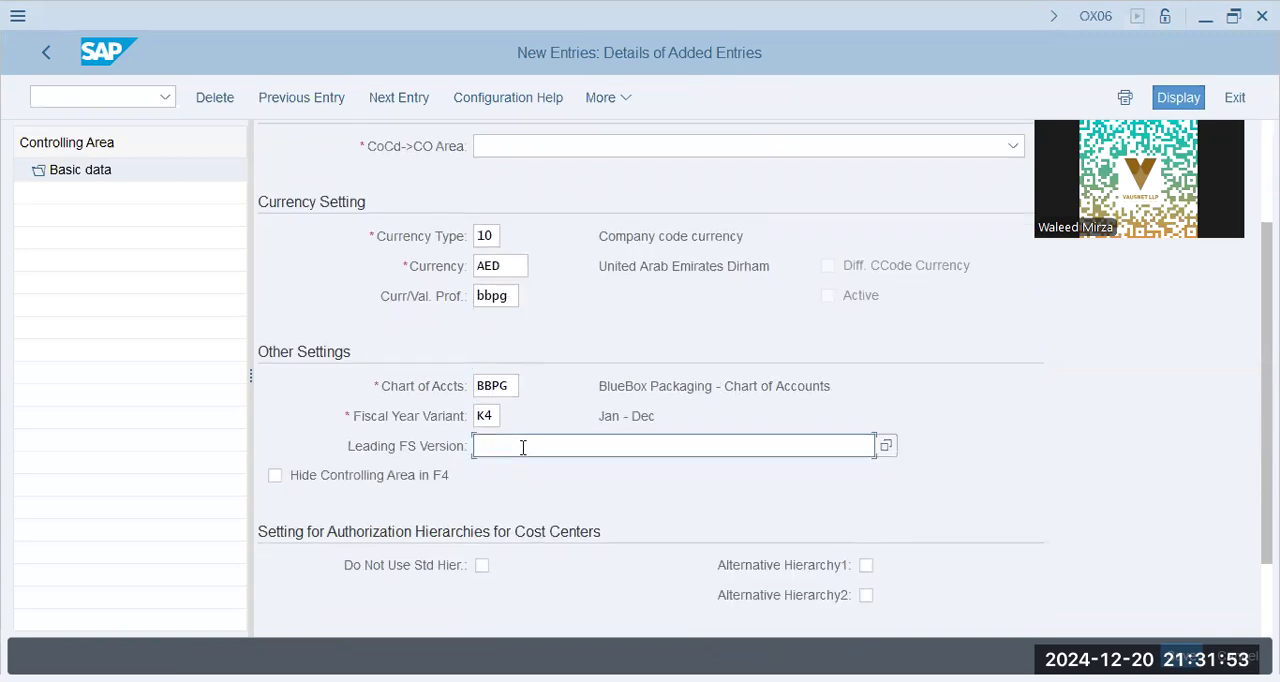
type("int")
key("Tab")
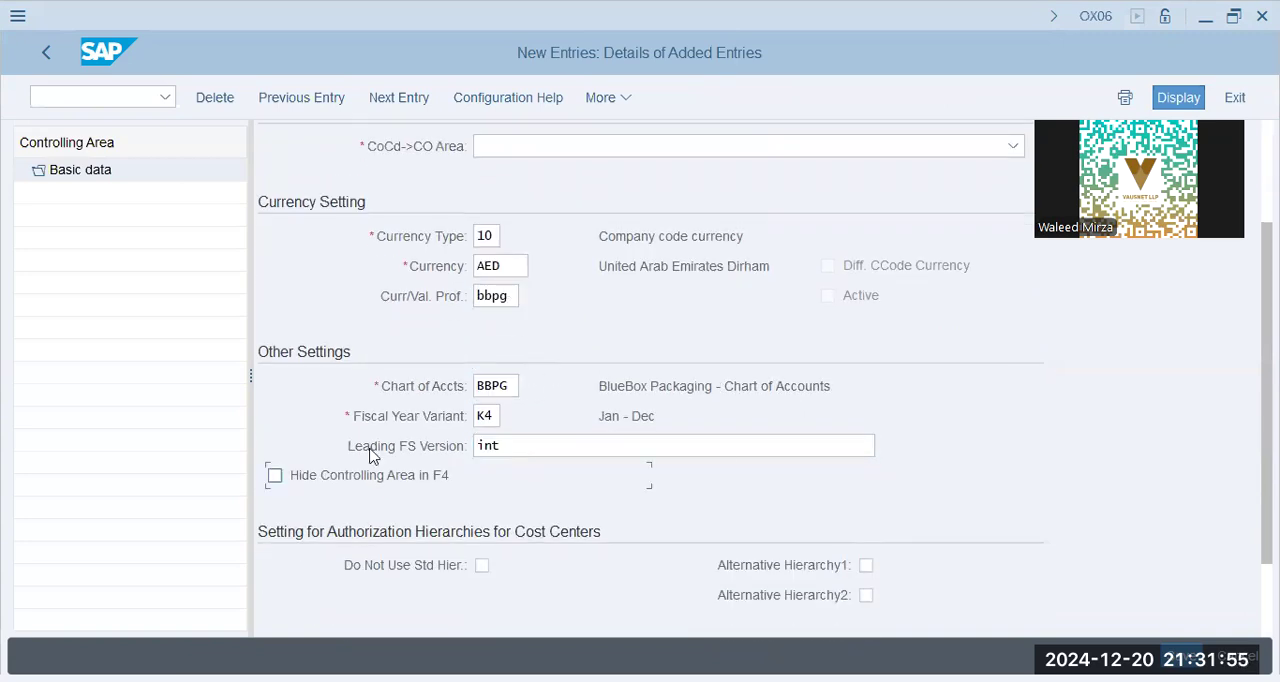
left_click(424, 452)
key("Tab")
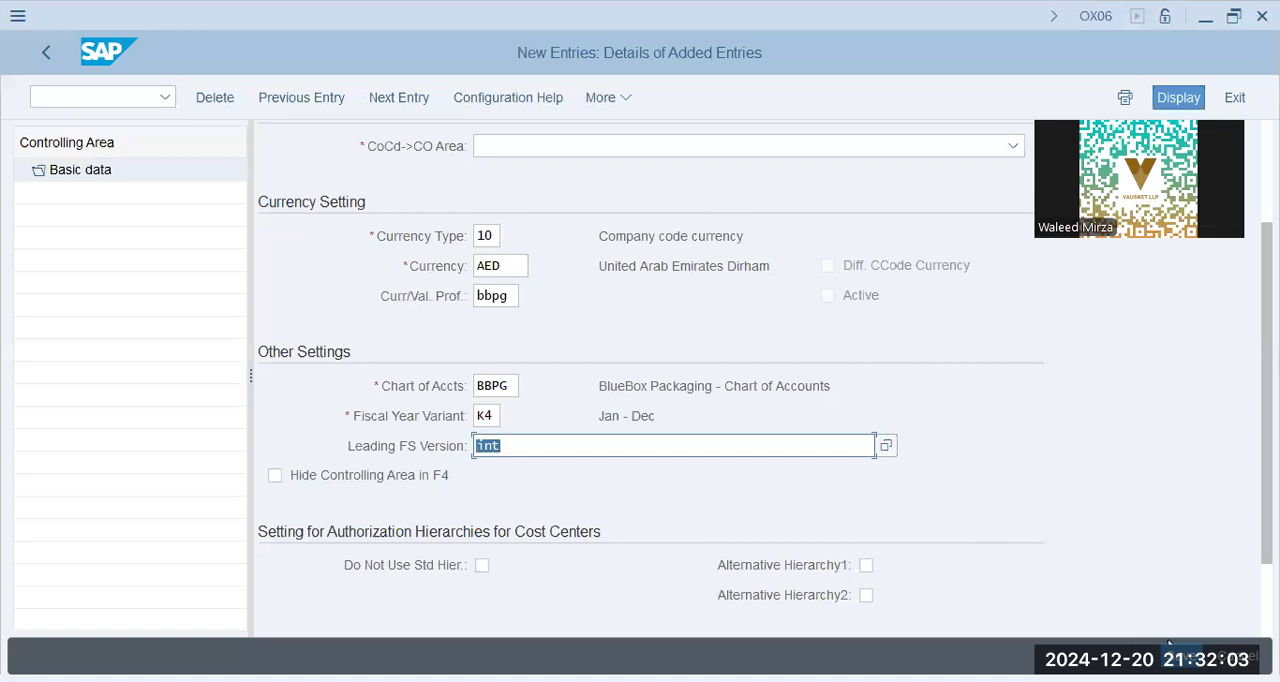
Set the company code to CO area assignment control to Cross-company-code cost accounting and submit the entry
key("Return")
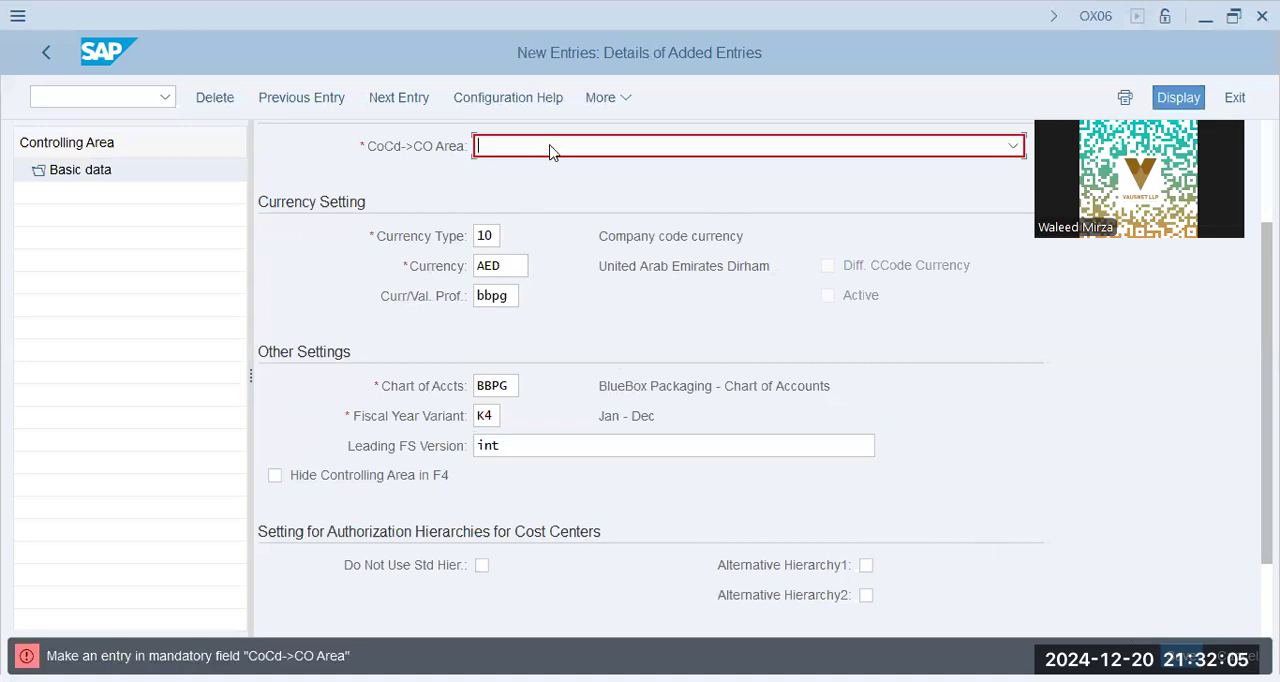
left_click(535, 152)
left_click(515, 203)
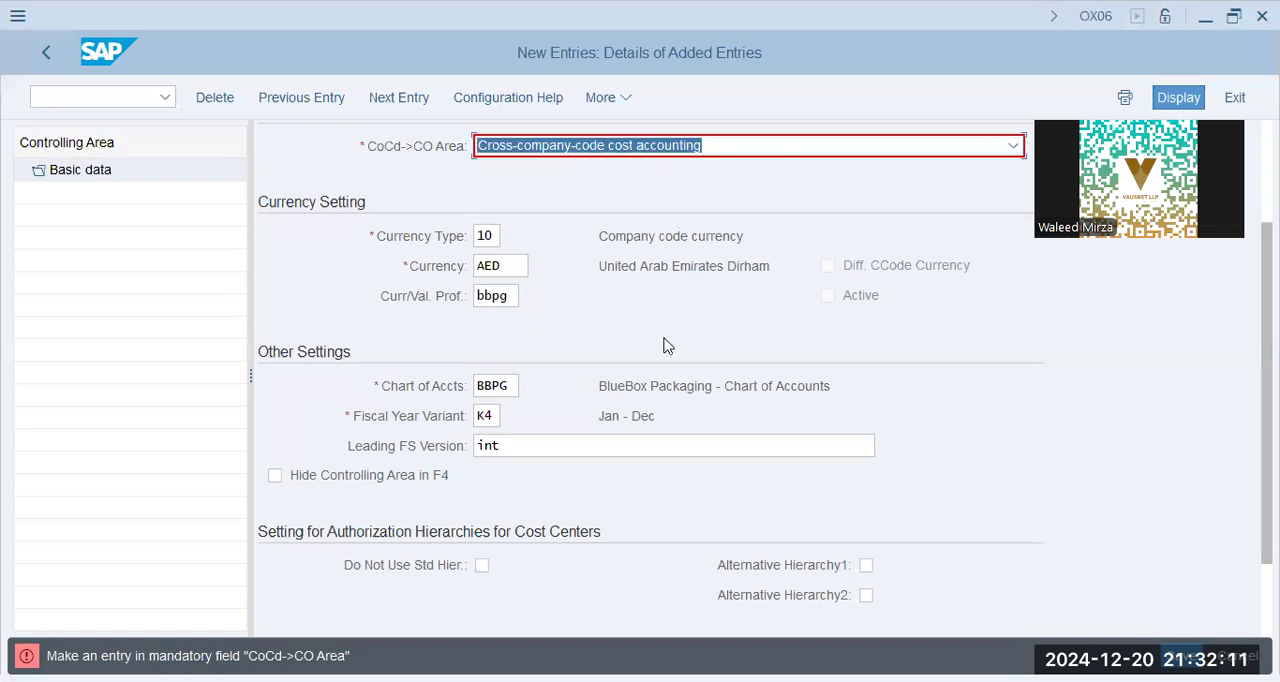
key("Return")
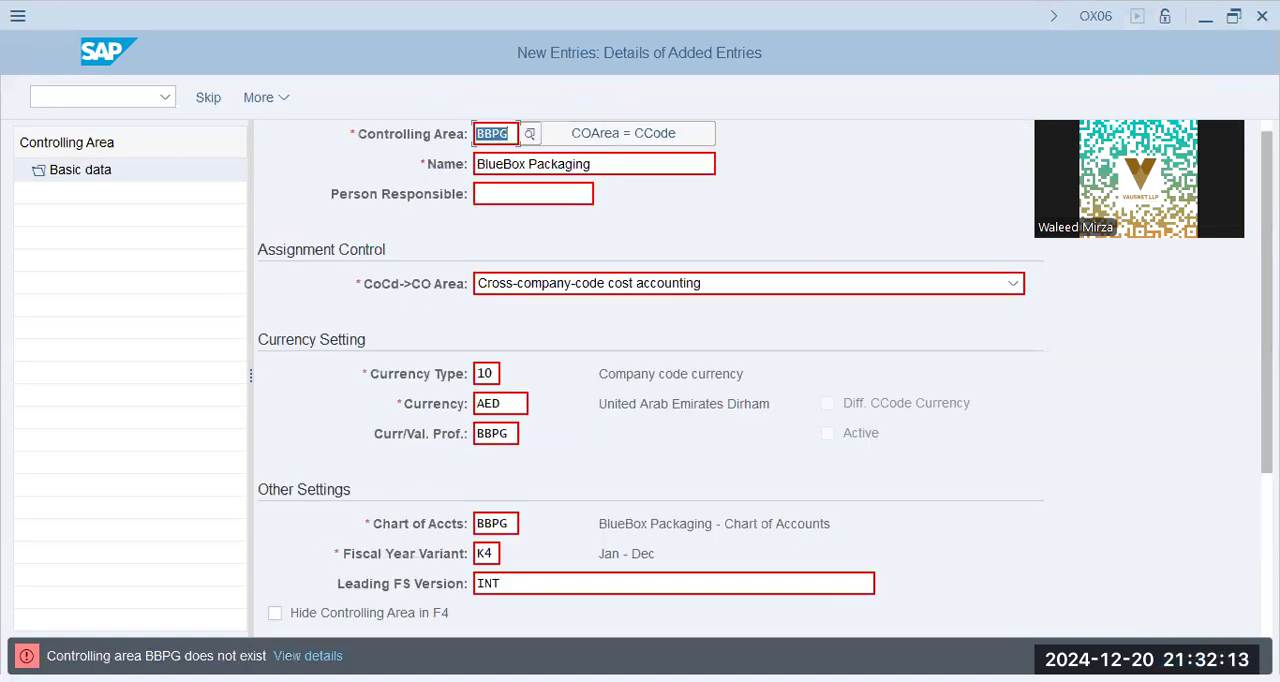
Clear the currency and valuation profile of controlling area BBPG and save the entry
scroll(428, 316, "down", 2)
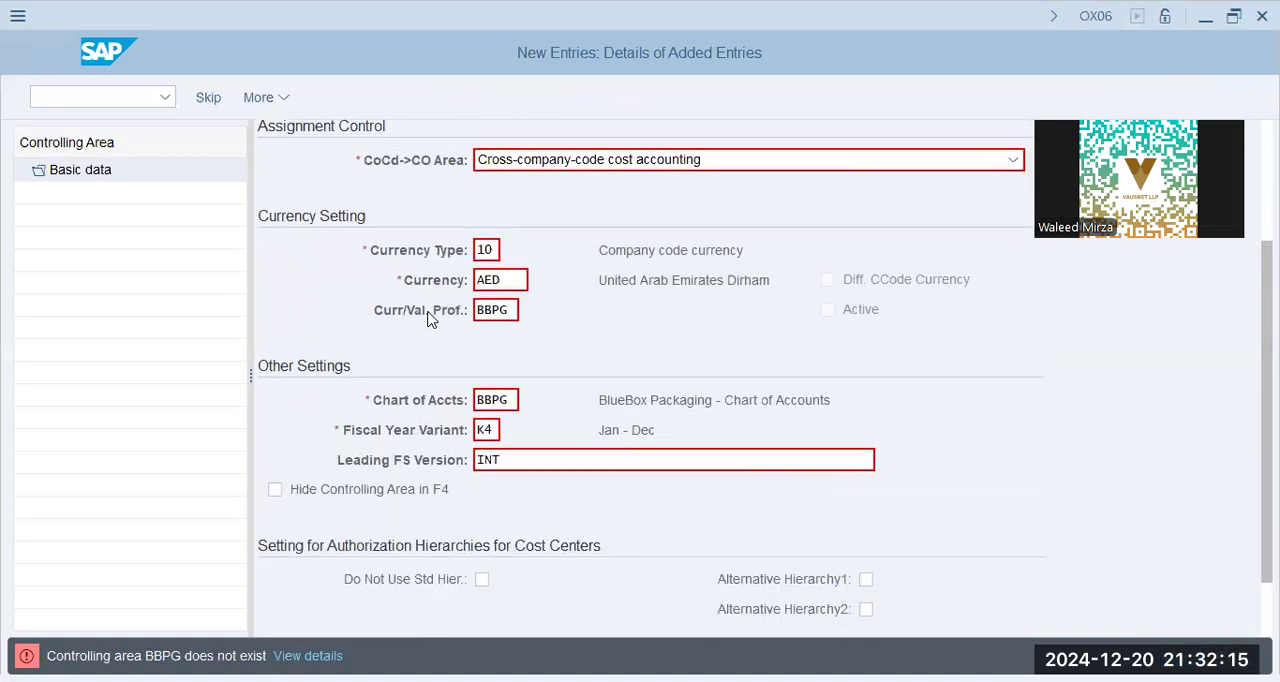
scroll(428, 316, "down", 2)
scroll(508, 232, "up", 1)
double_click(508, 232)
key("BackSpace")
key("Tab")
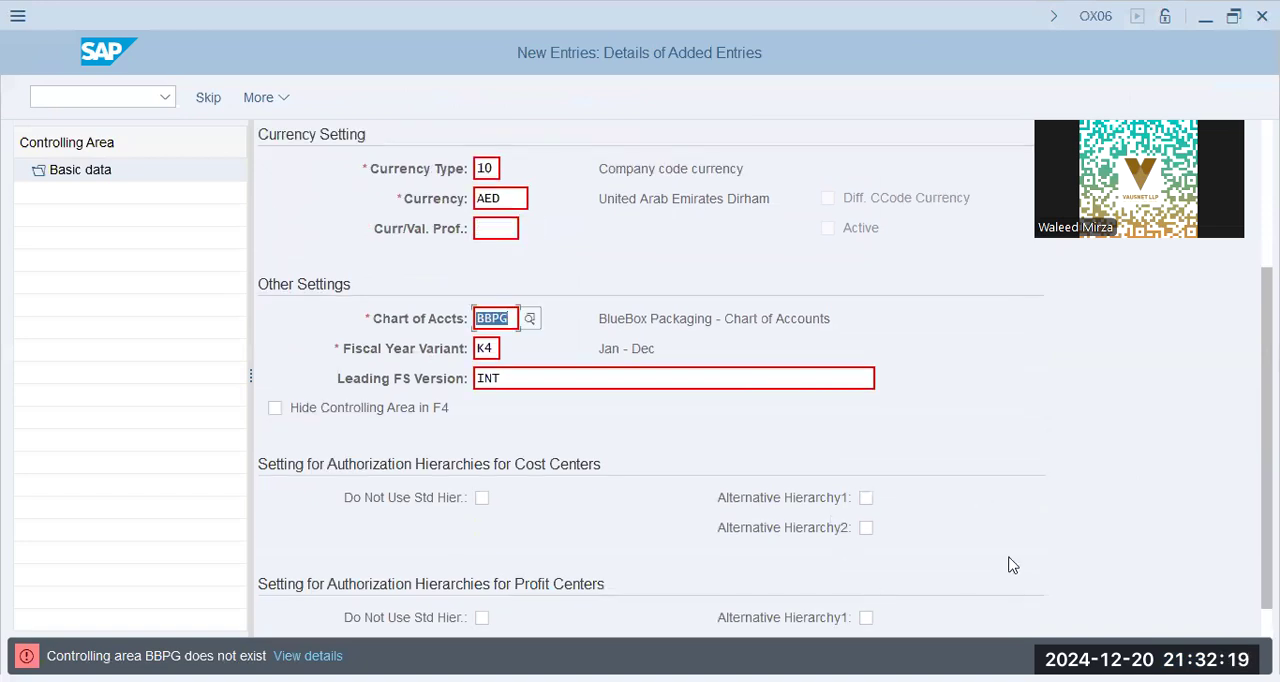
key("Return")
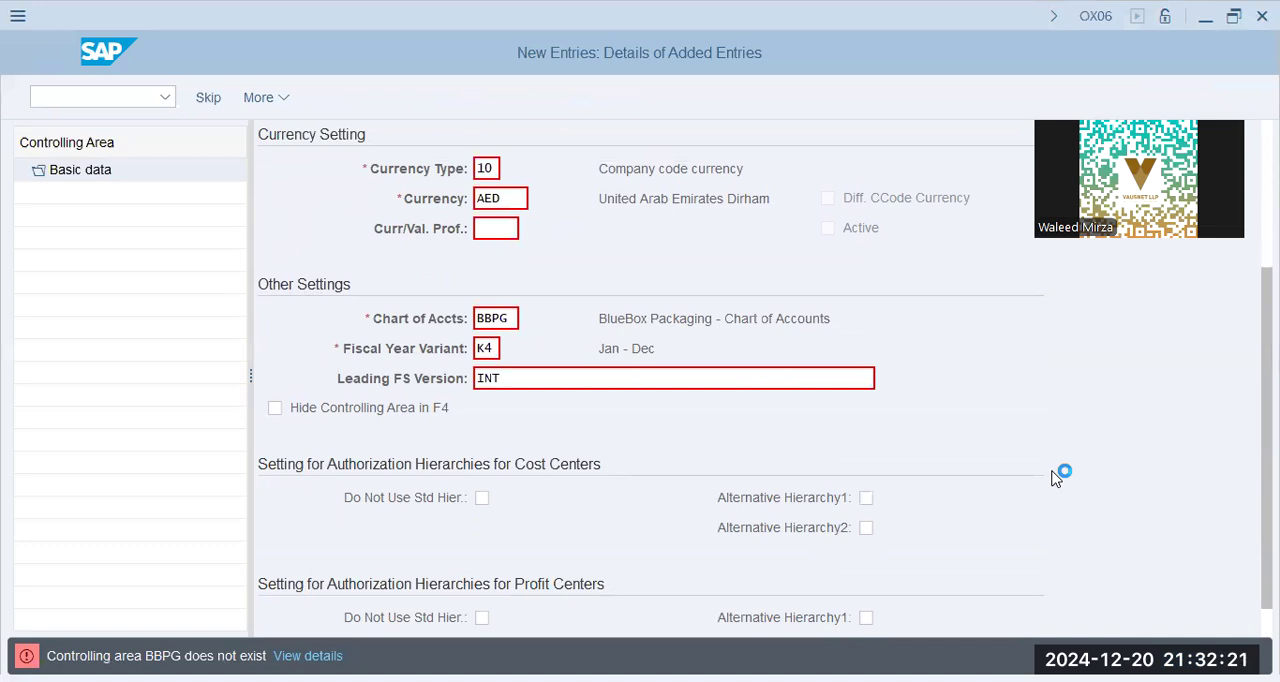
left_click(427, 435)
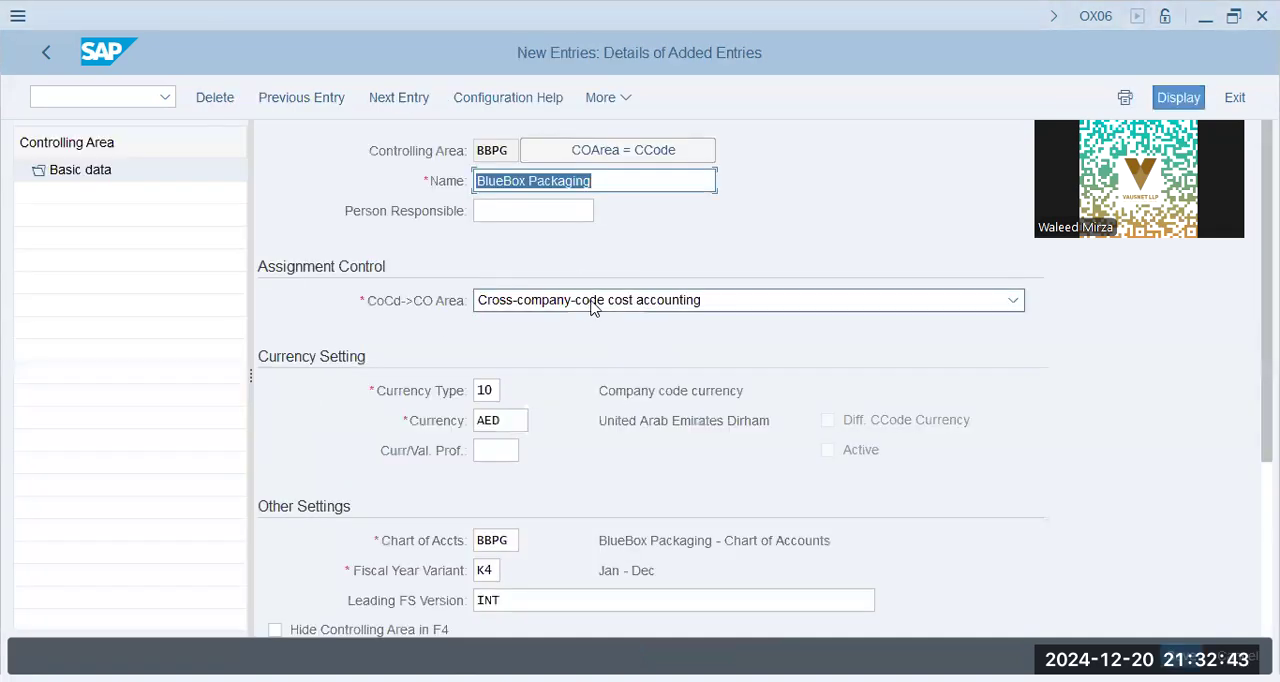
Set the currency and valuation profile of controlling area BBPG to BBPG, submit the entry and close the consistency check messages
left_click(516, 447)
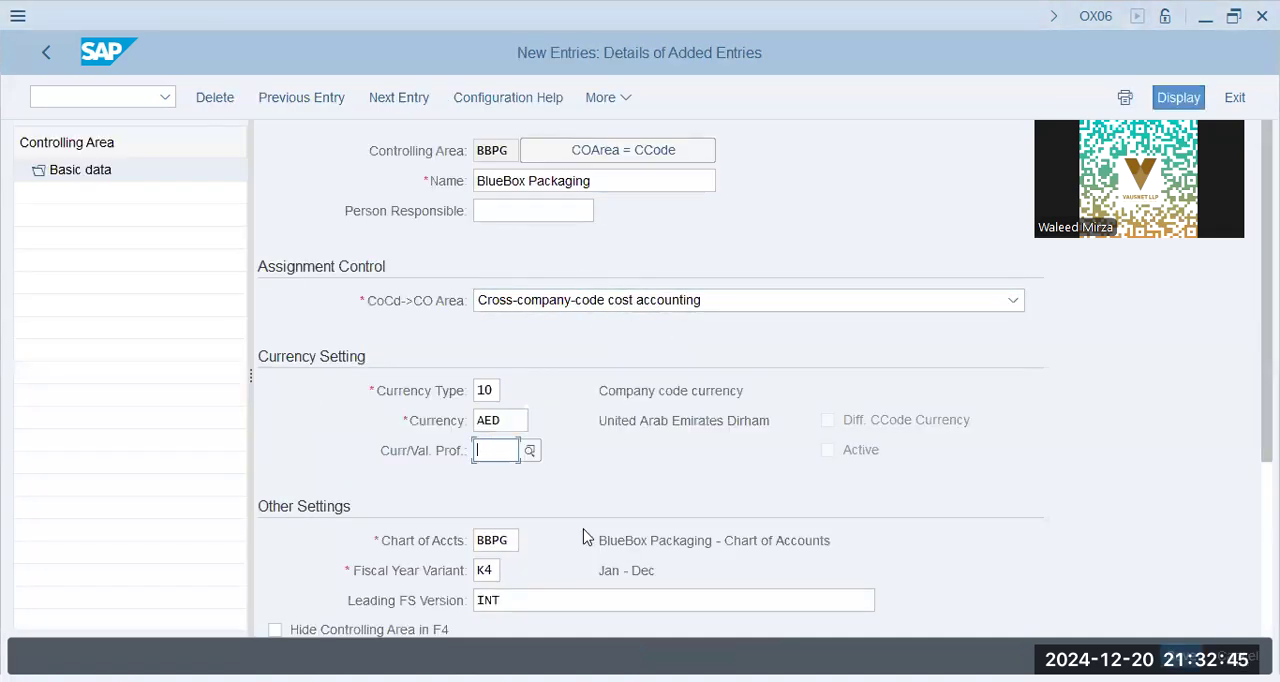
type("BBPG")
key("Return")
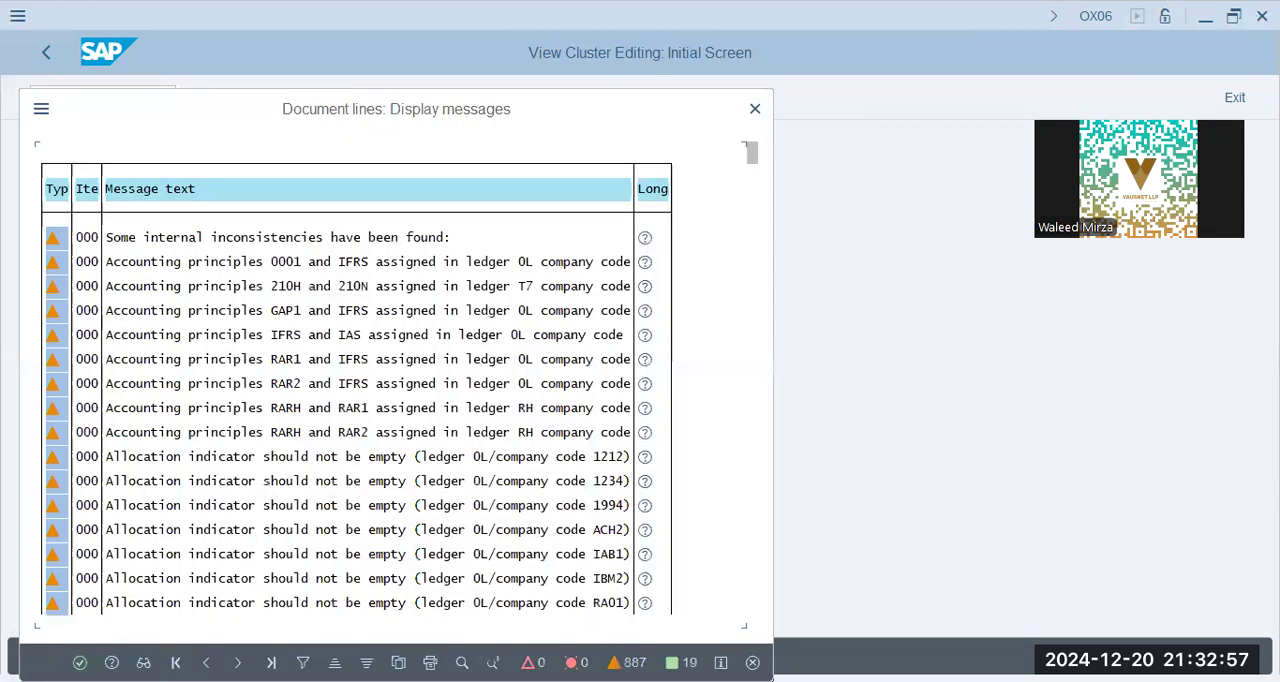
key("Return")
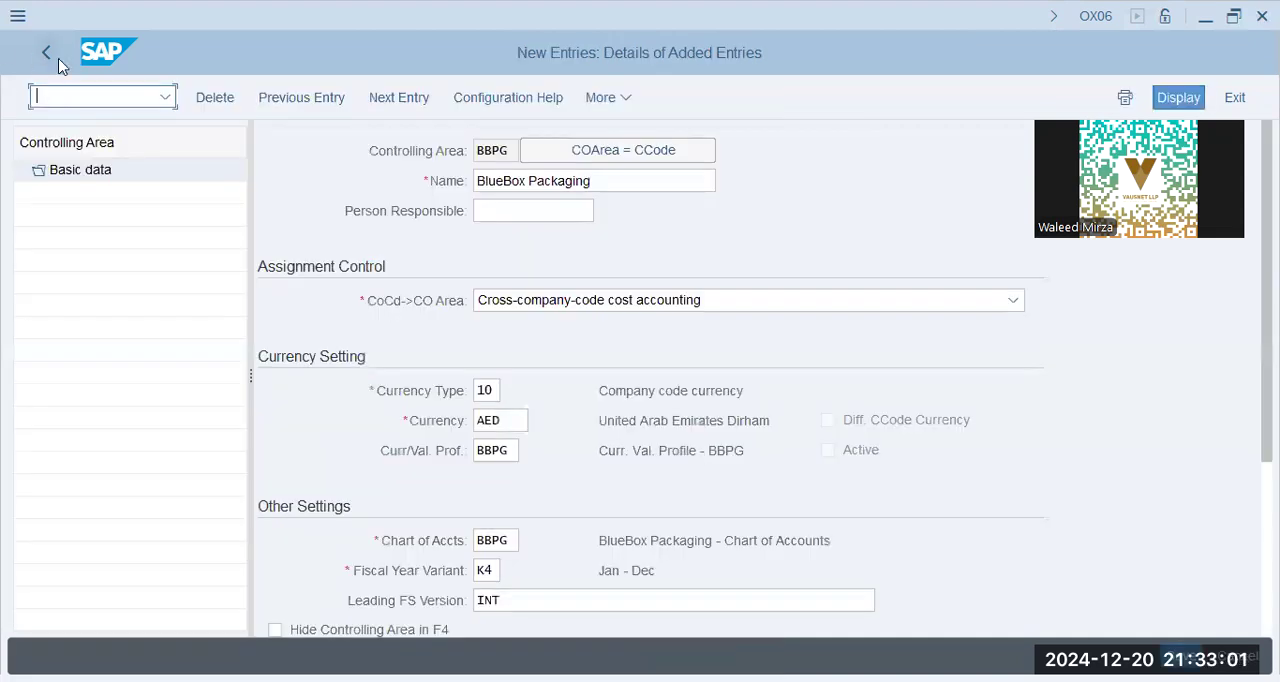
Leave controlling area maintenance, return to the IMG structure and collapse the Enterprise Structure node
left_click(46, 55)
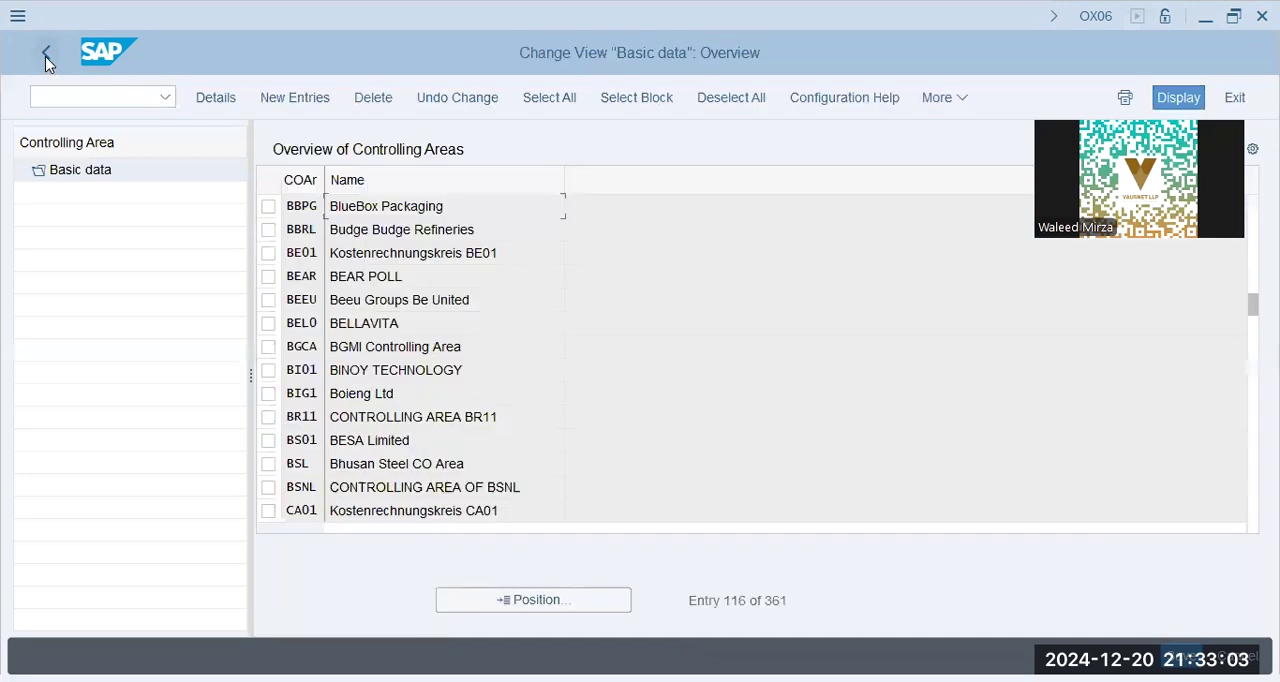
left_click(45, 56)
left_click(362, 474)
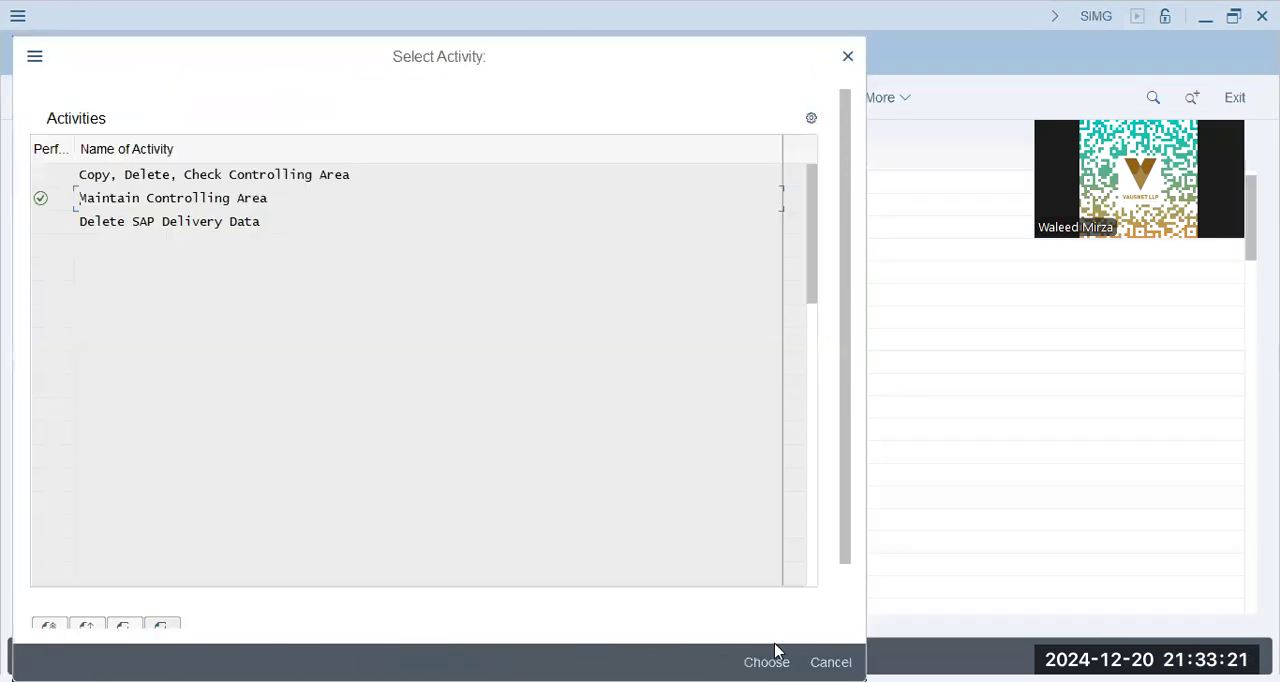
key("Escape")
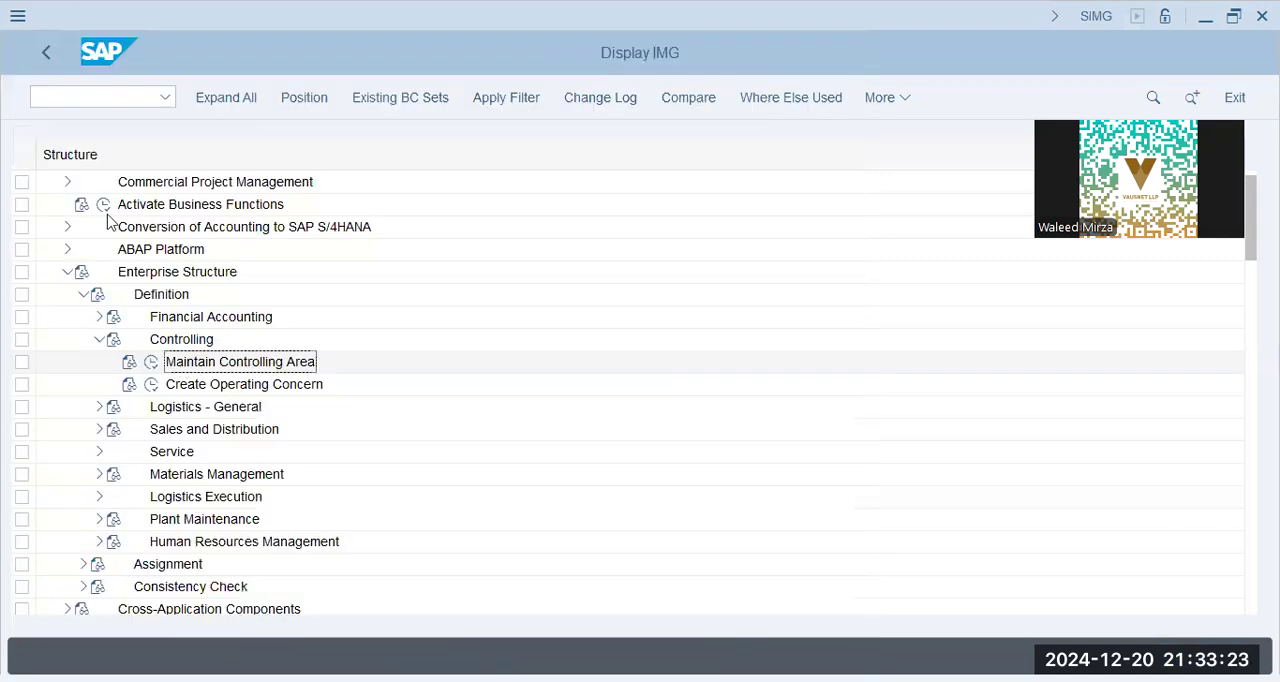
left_click(68, 271)
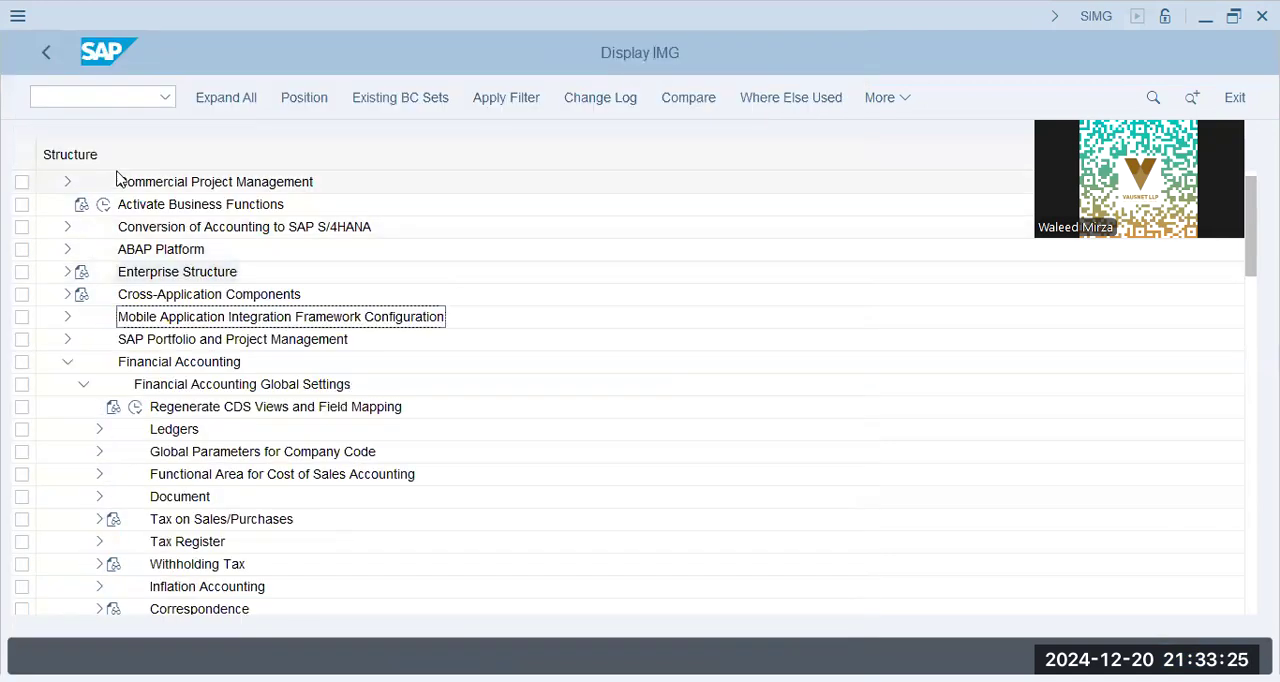